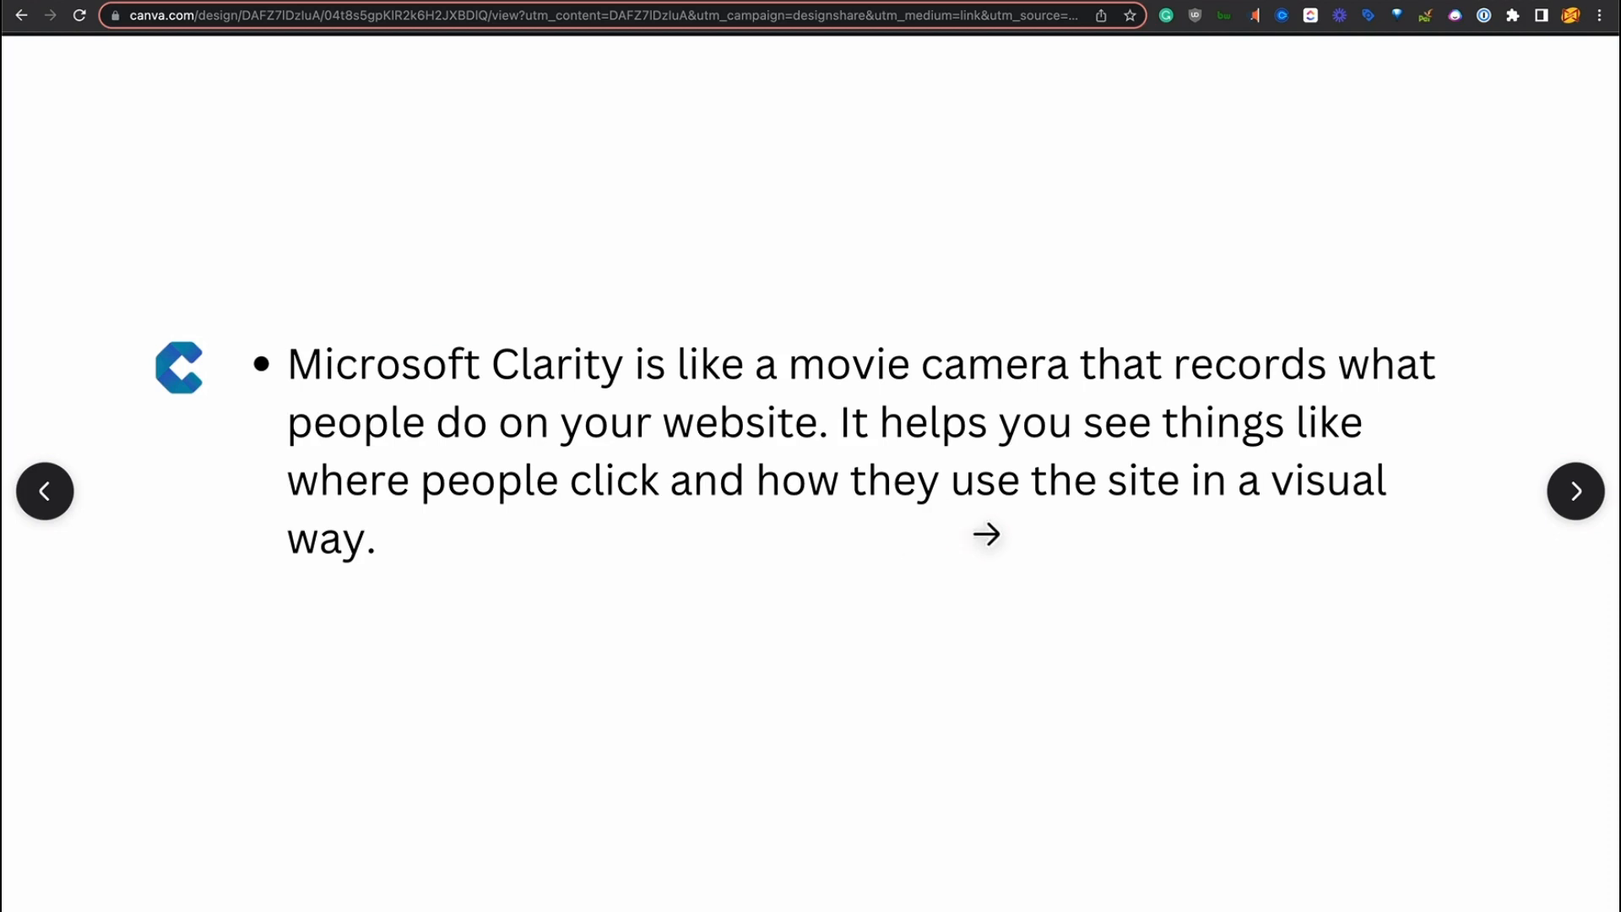
{"action": "left_click", "coordinate": [1503, 516]}
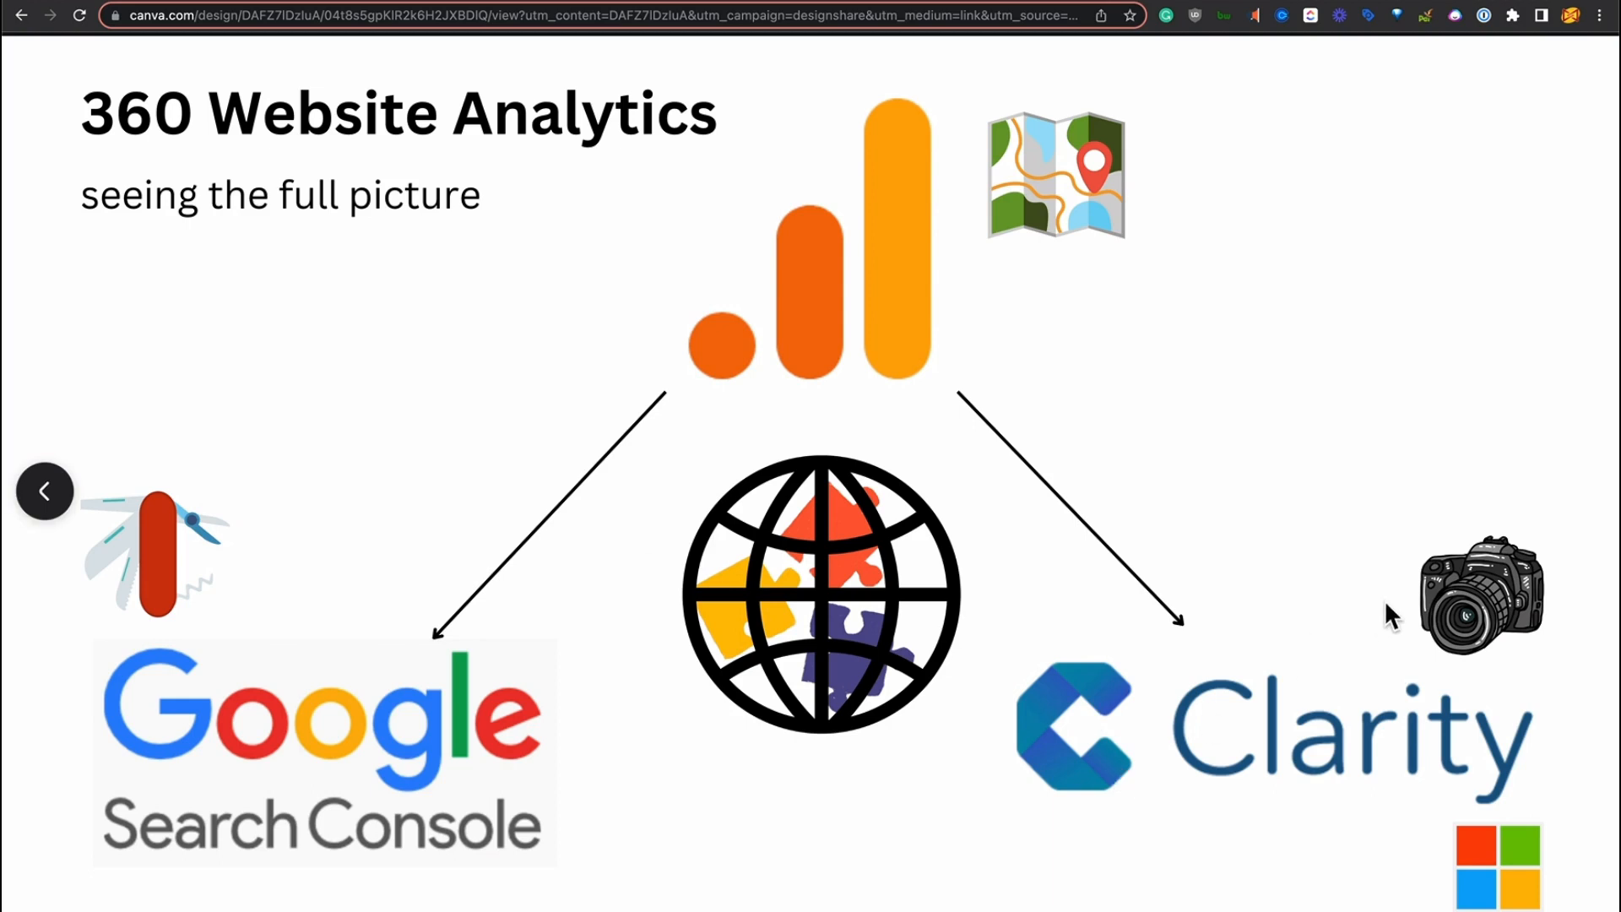
{"action": "left_click", "coordinate": [1272, 540]}
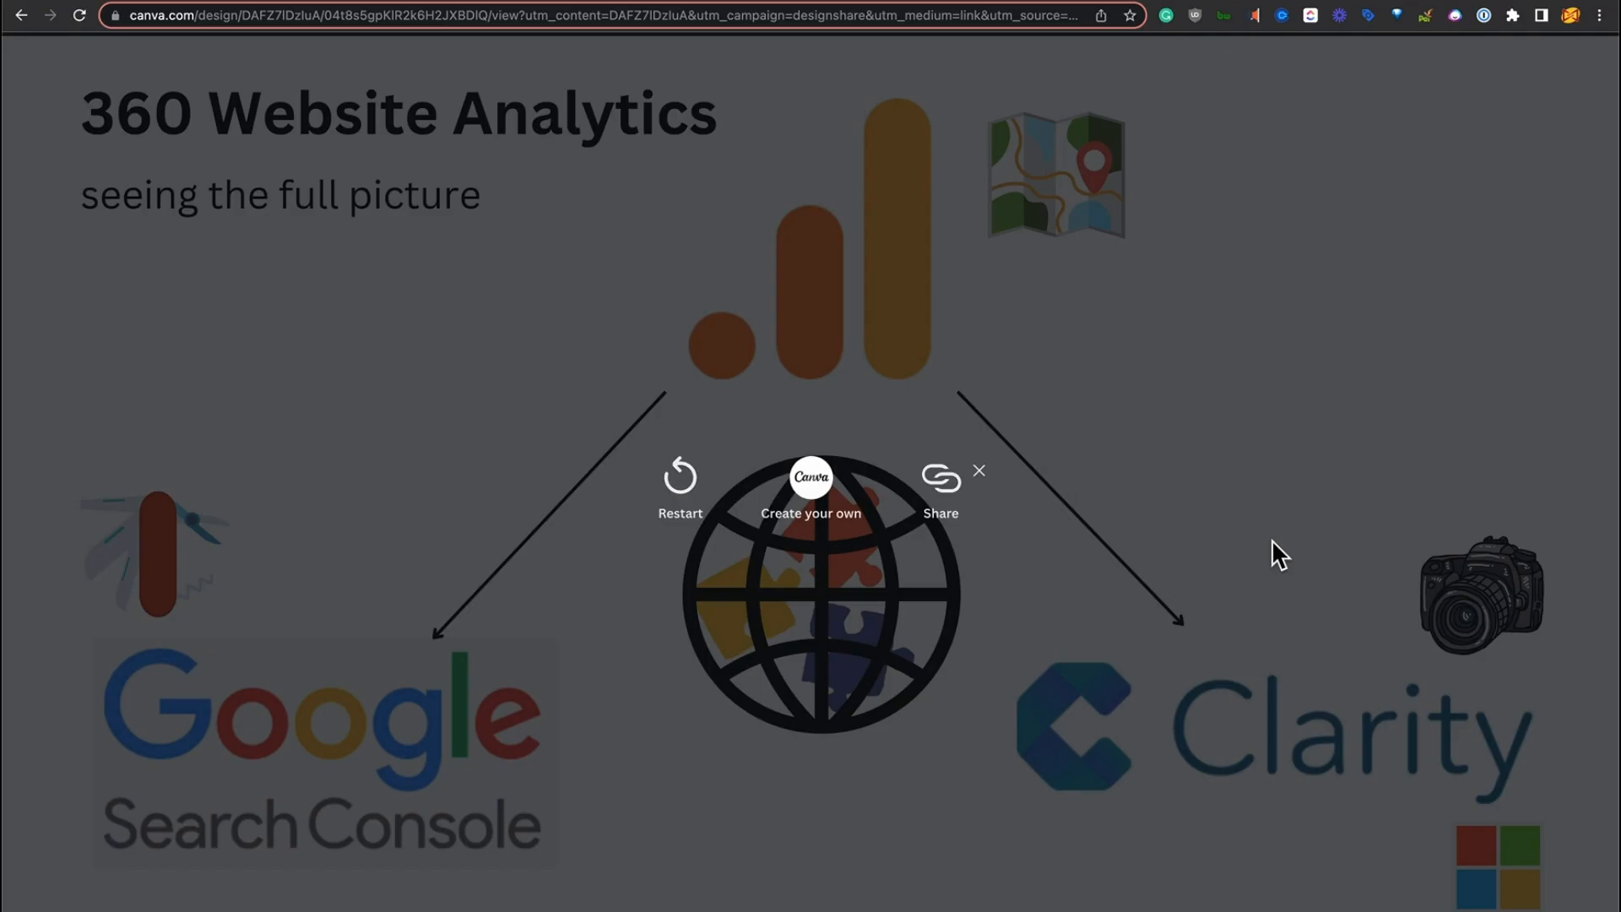
{"action": "key", "text": "Left"}
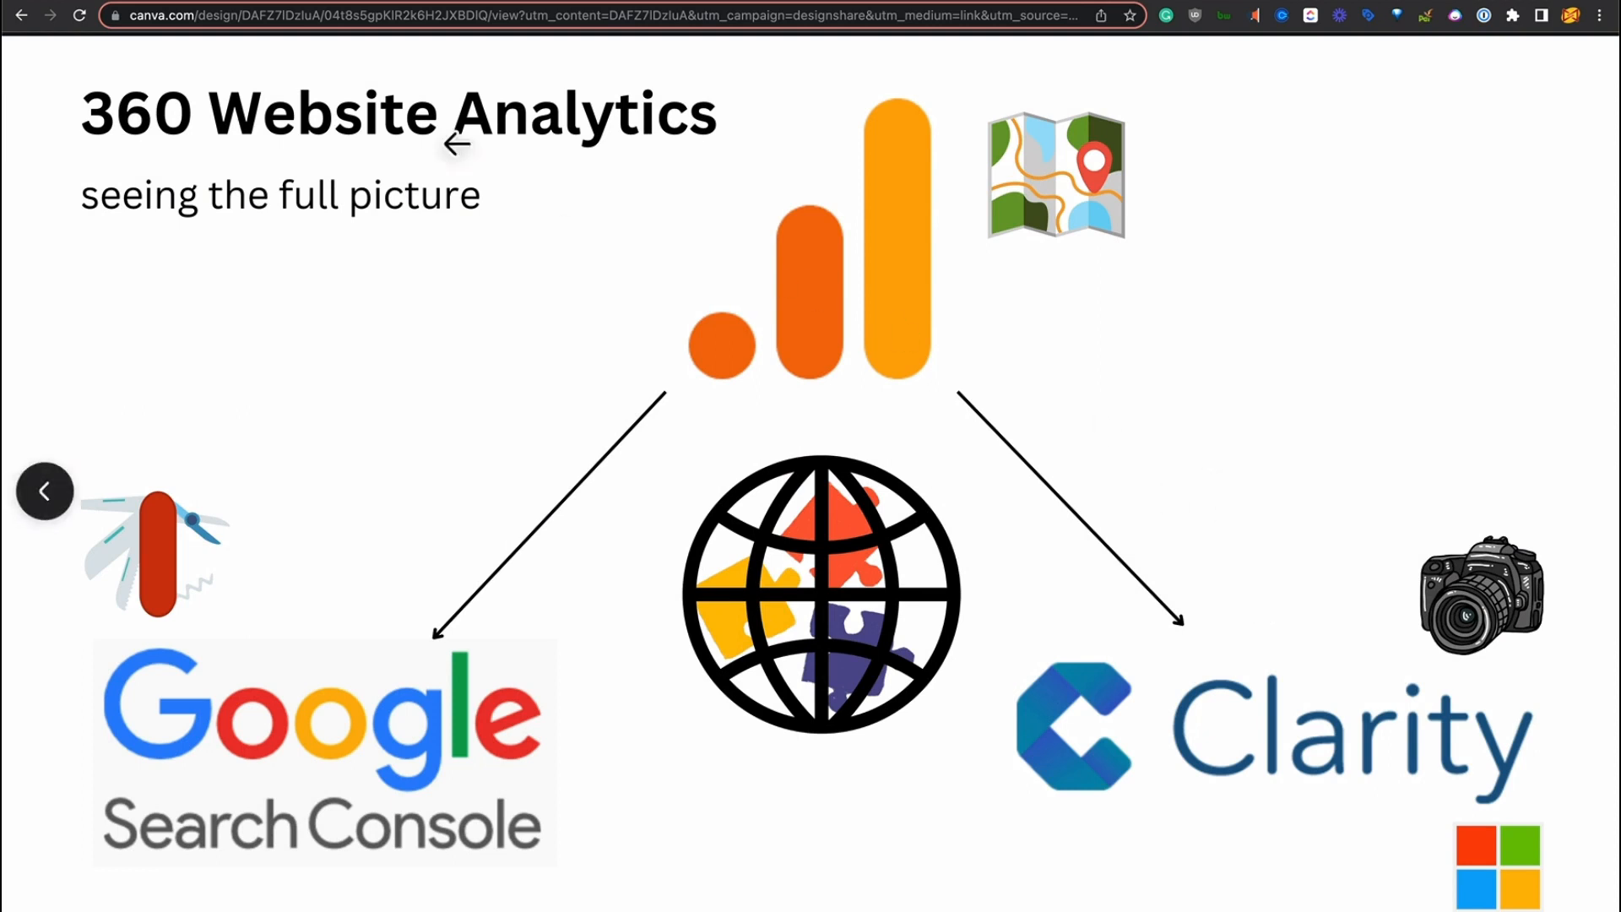
- Switch to Google Analytics, review the new account form including its data sharing settings, and return to the admin overview
{"action": "left_click", "coordinate": [399, 2]}
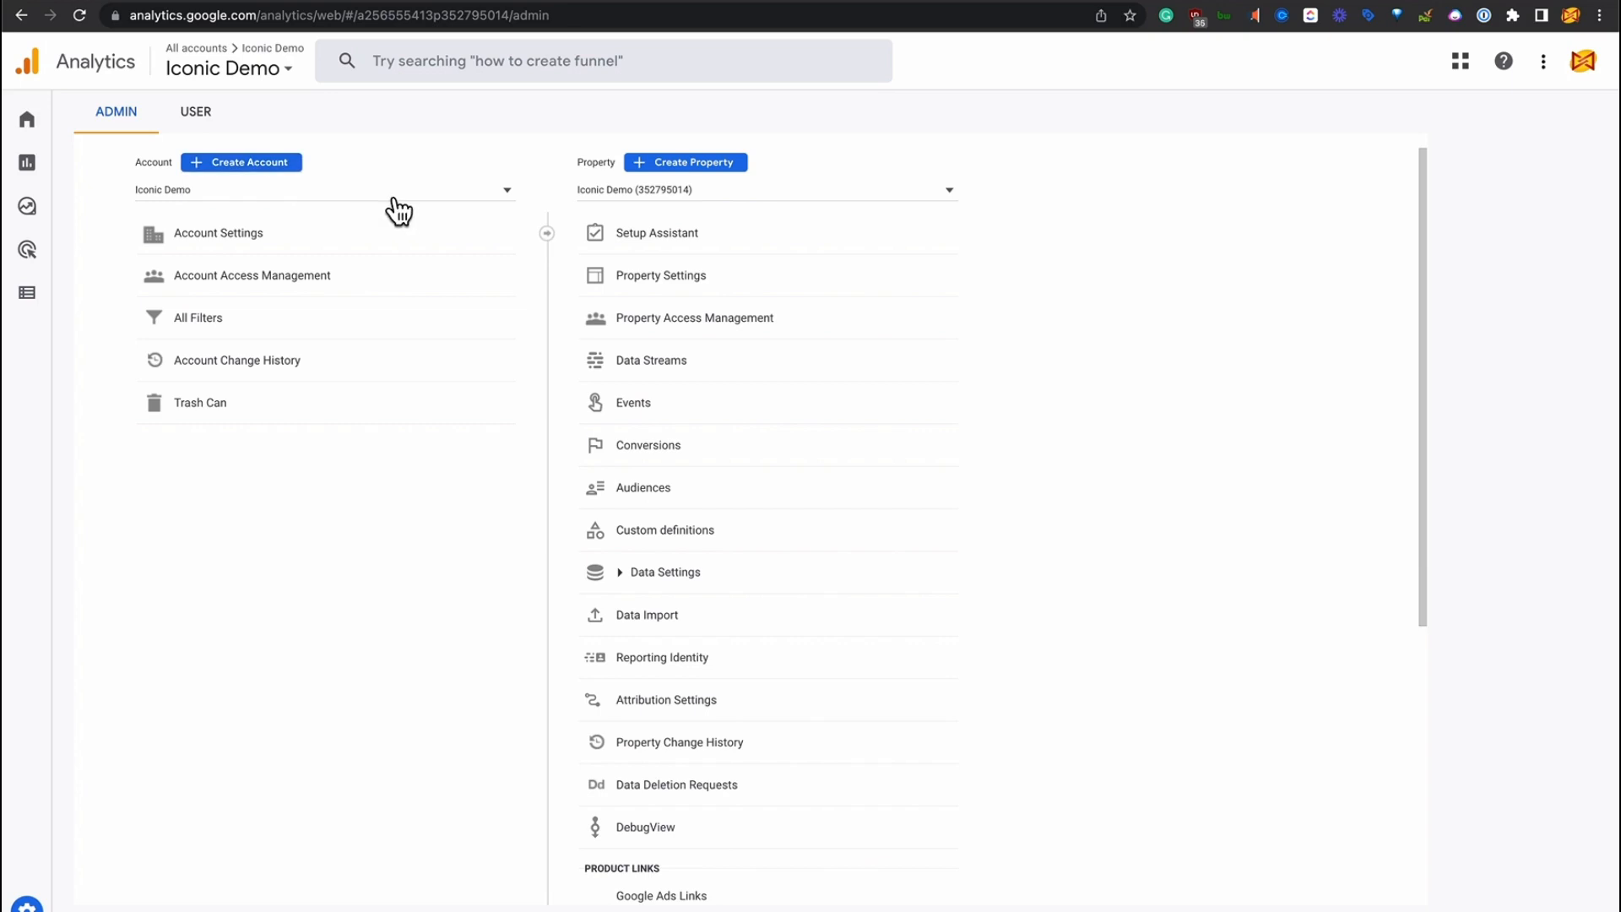
{"action": "left_click", "coordinate": [257, 163]}
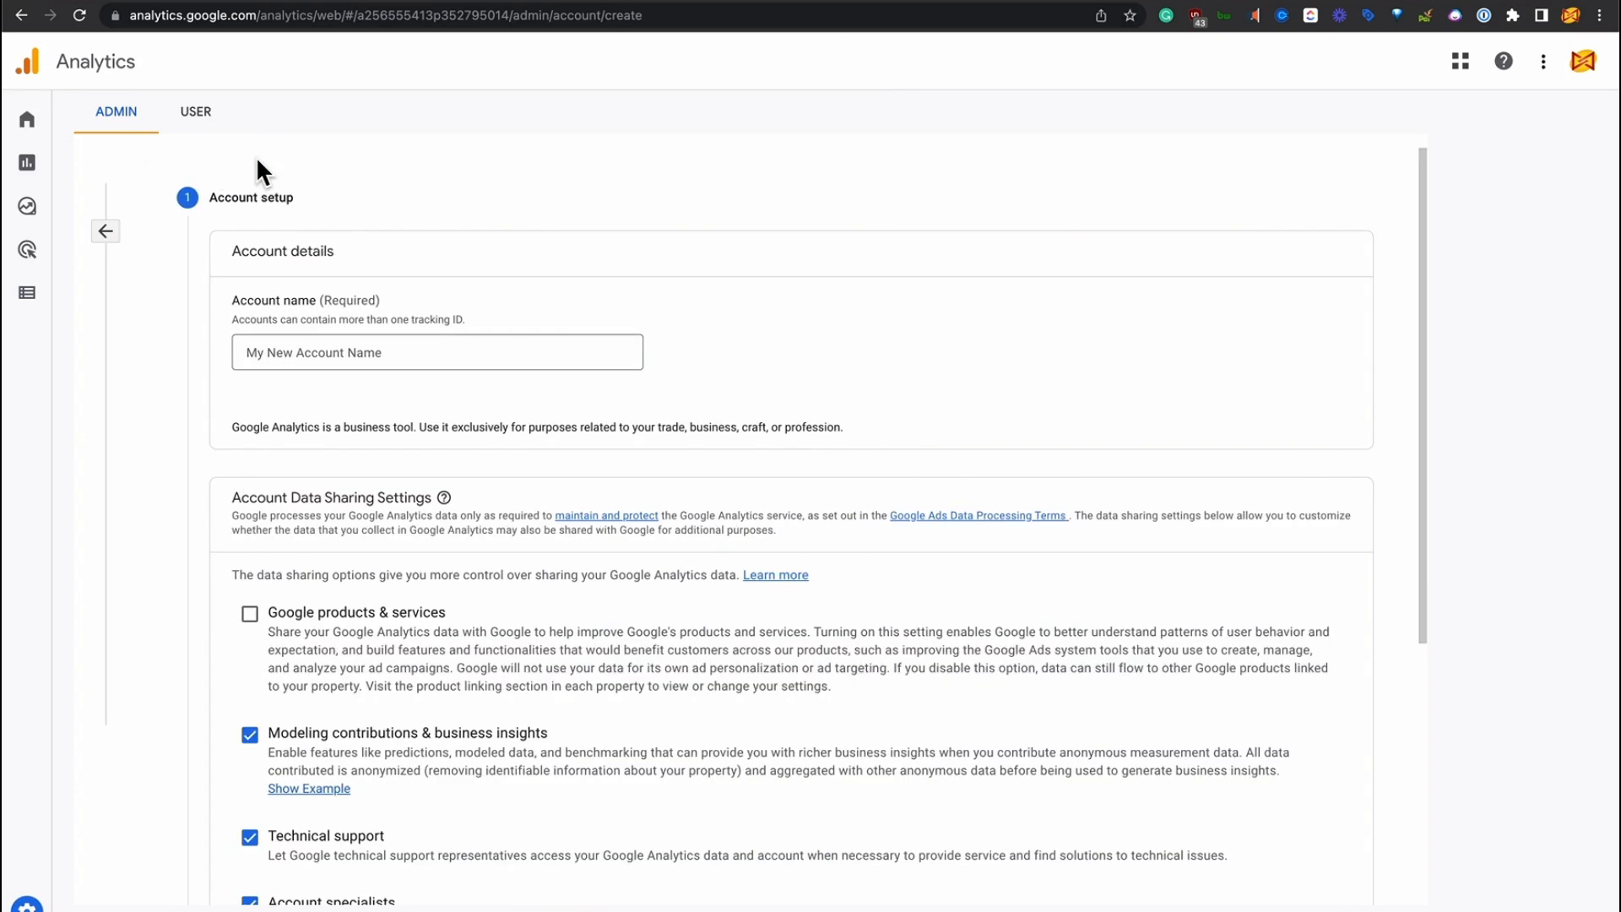
{"action": "scroll", "coordinate": [214, 272], "scroll_direction": "down", "scroll_amount": 1}
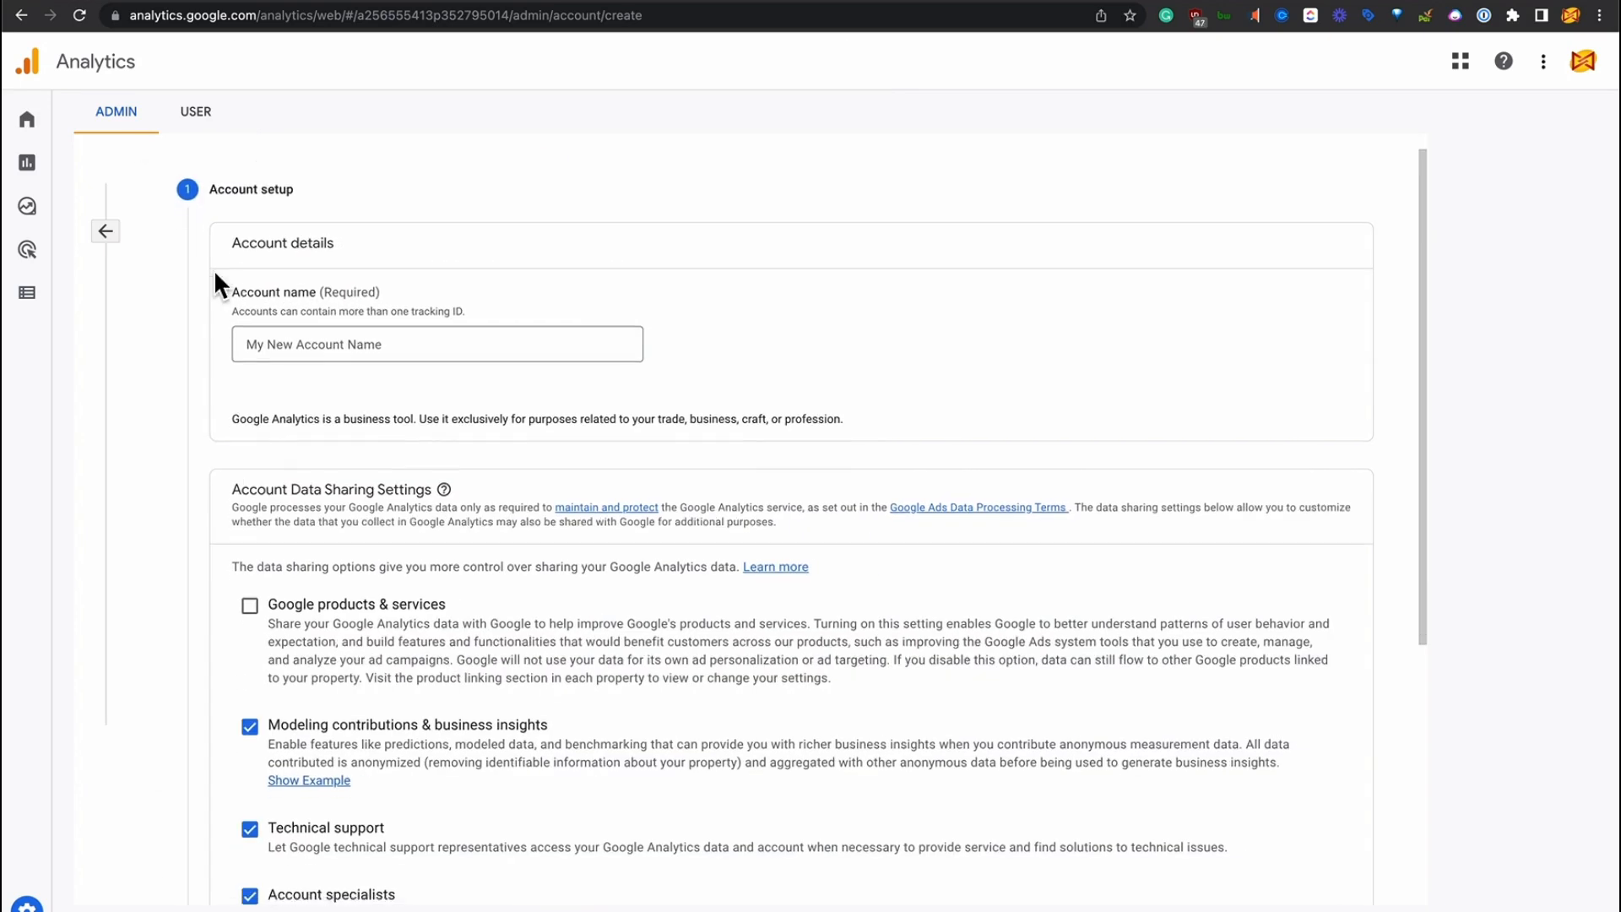
{"action": "scroll", "coordinate": [214, 271], "scroll_direction": "down", "scroll_amount": 1}
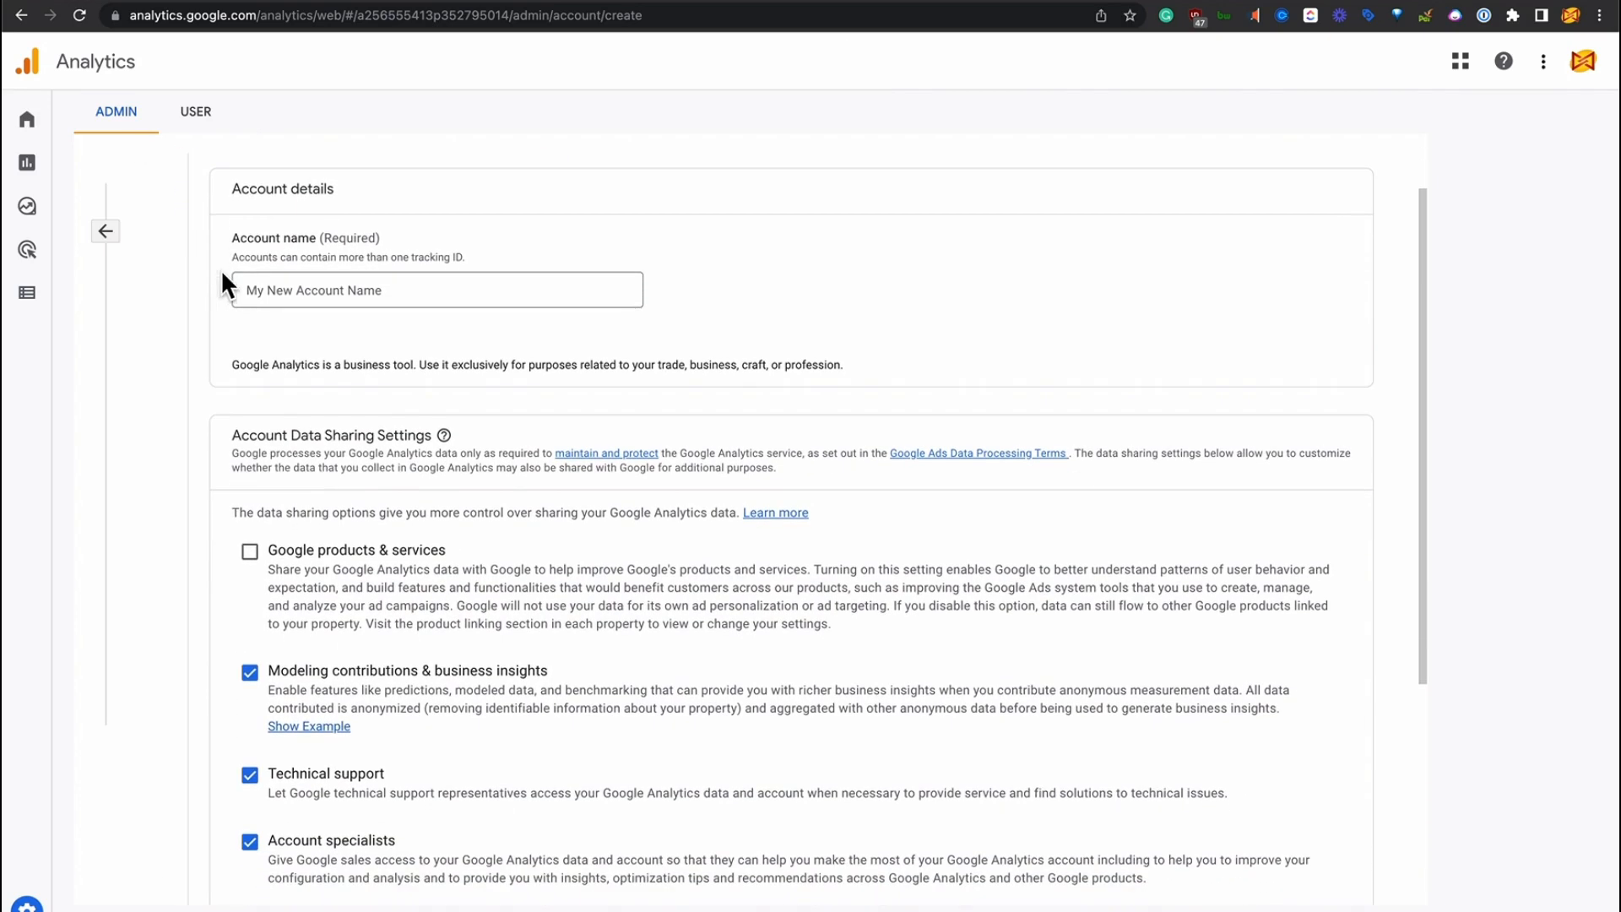
{"action": "scroll", "coordinate": [209, 309], "scroll_direction": "down", "scroll_amount": 10}
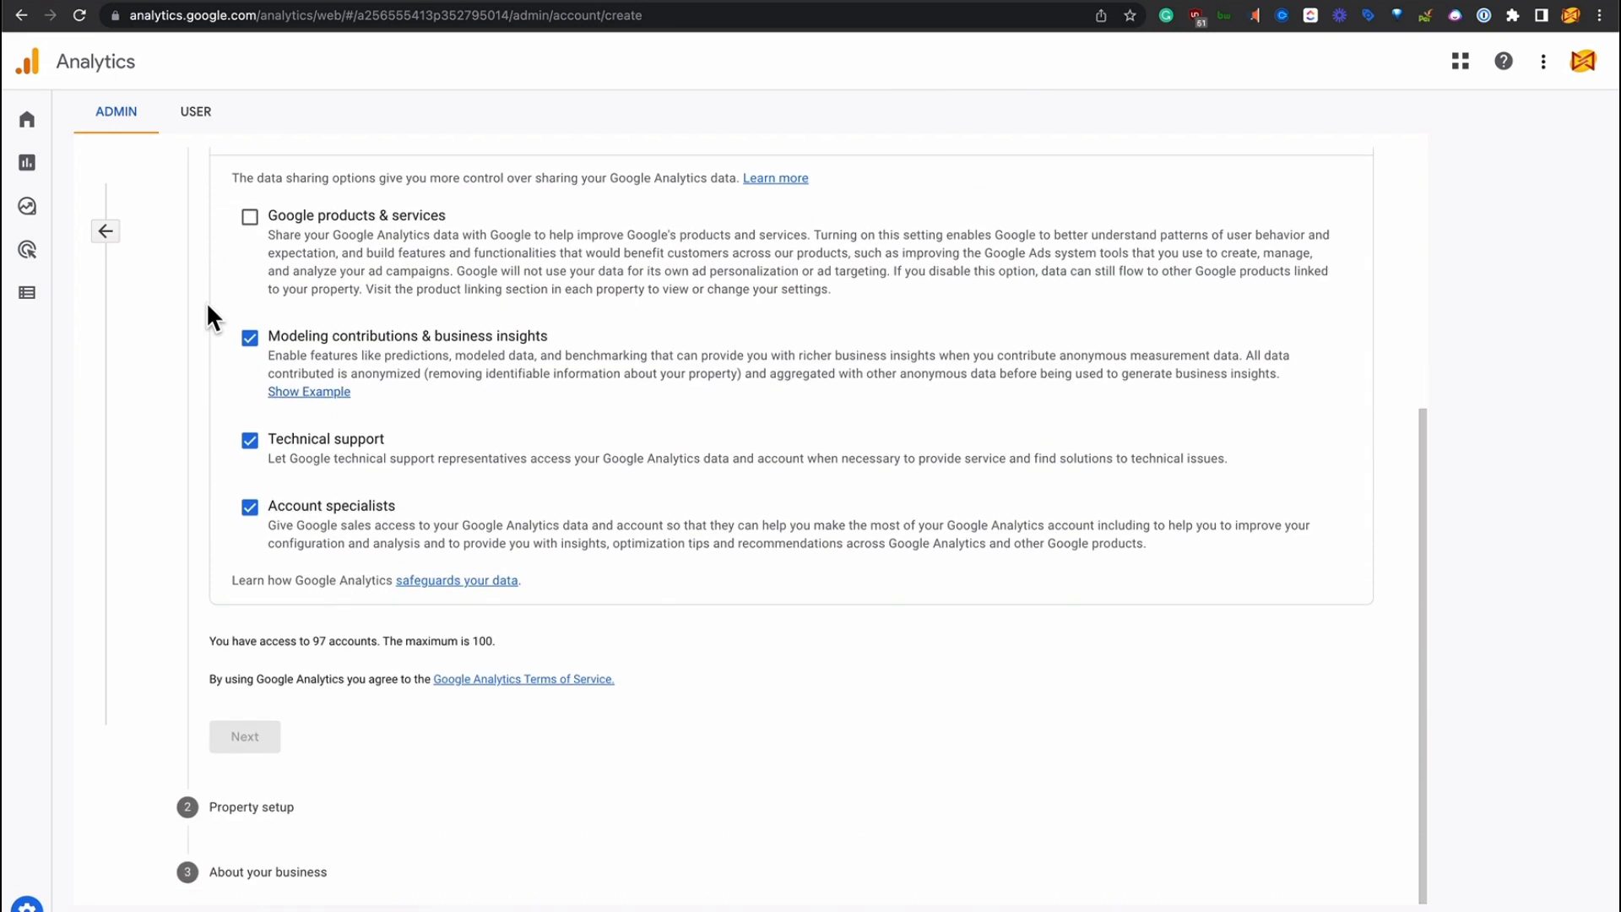
{"action": "left_click", "coordinate": [108, 232]}
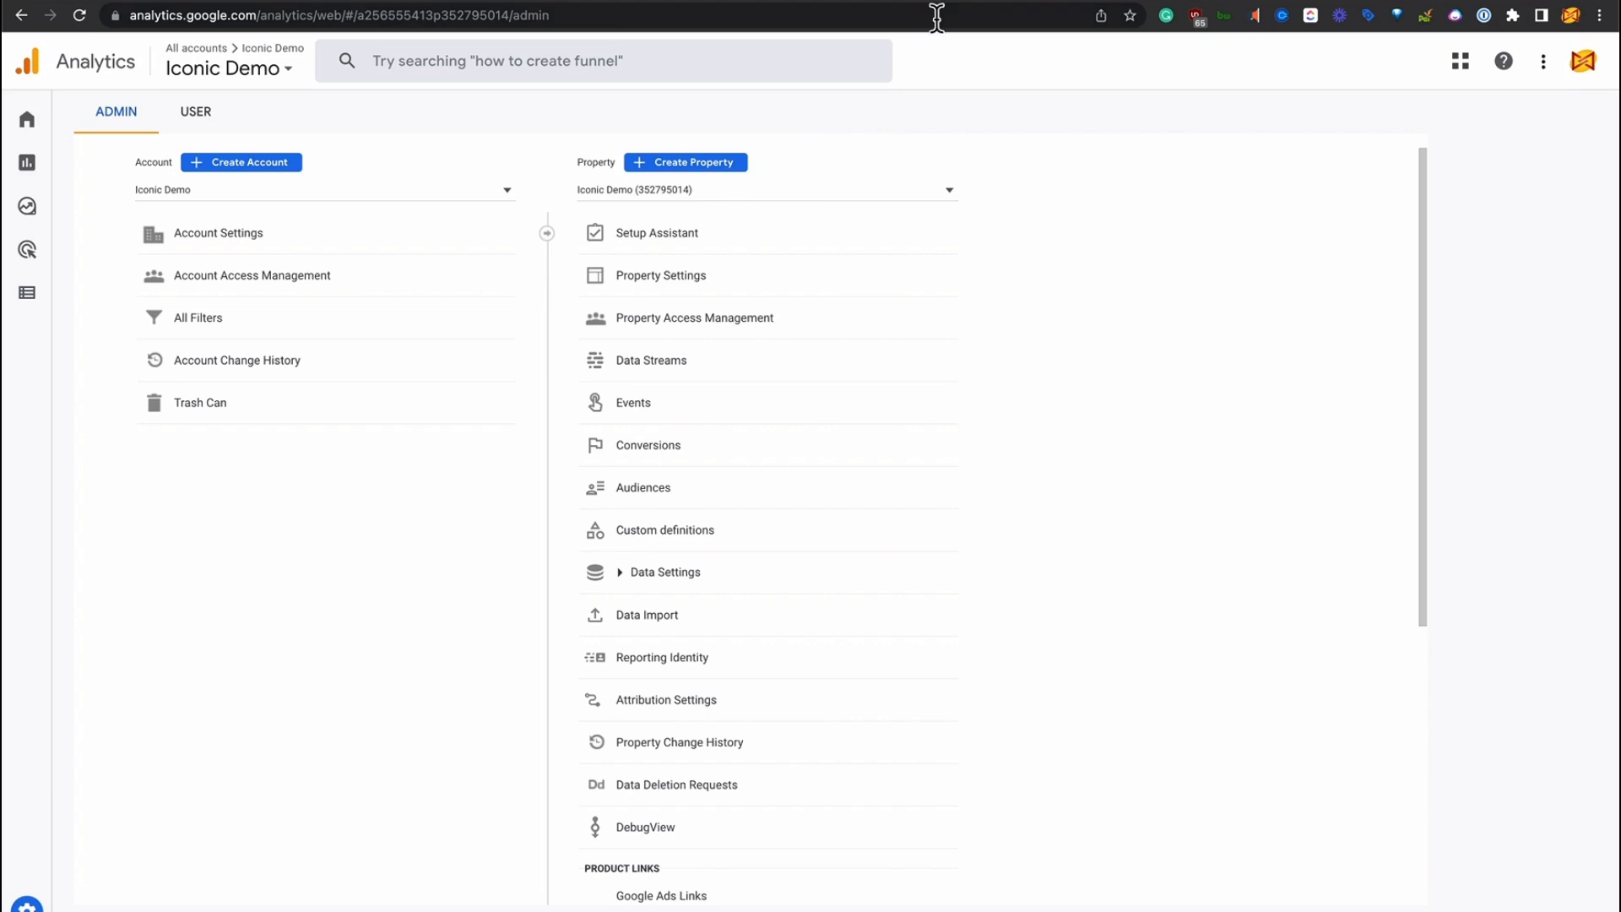
- Switch to the WordPress site's plugins page and copy the site's base URL, leaving out the wp-admin path
{"action": "left_click", "coordinate": [975, 1]}
{"action": "left_click_drag", "start_coordinate": [373, 15], "coordinate": [112, 18]}
{"action": "key", "text": "super+c"}
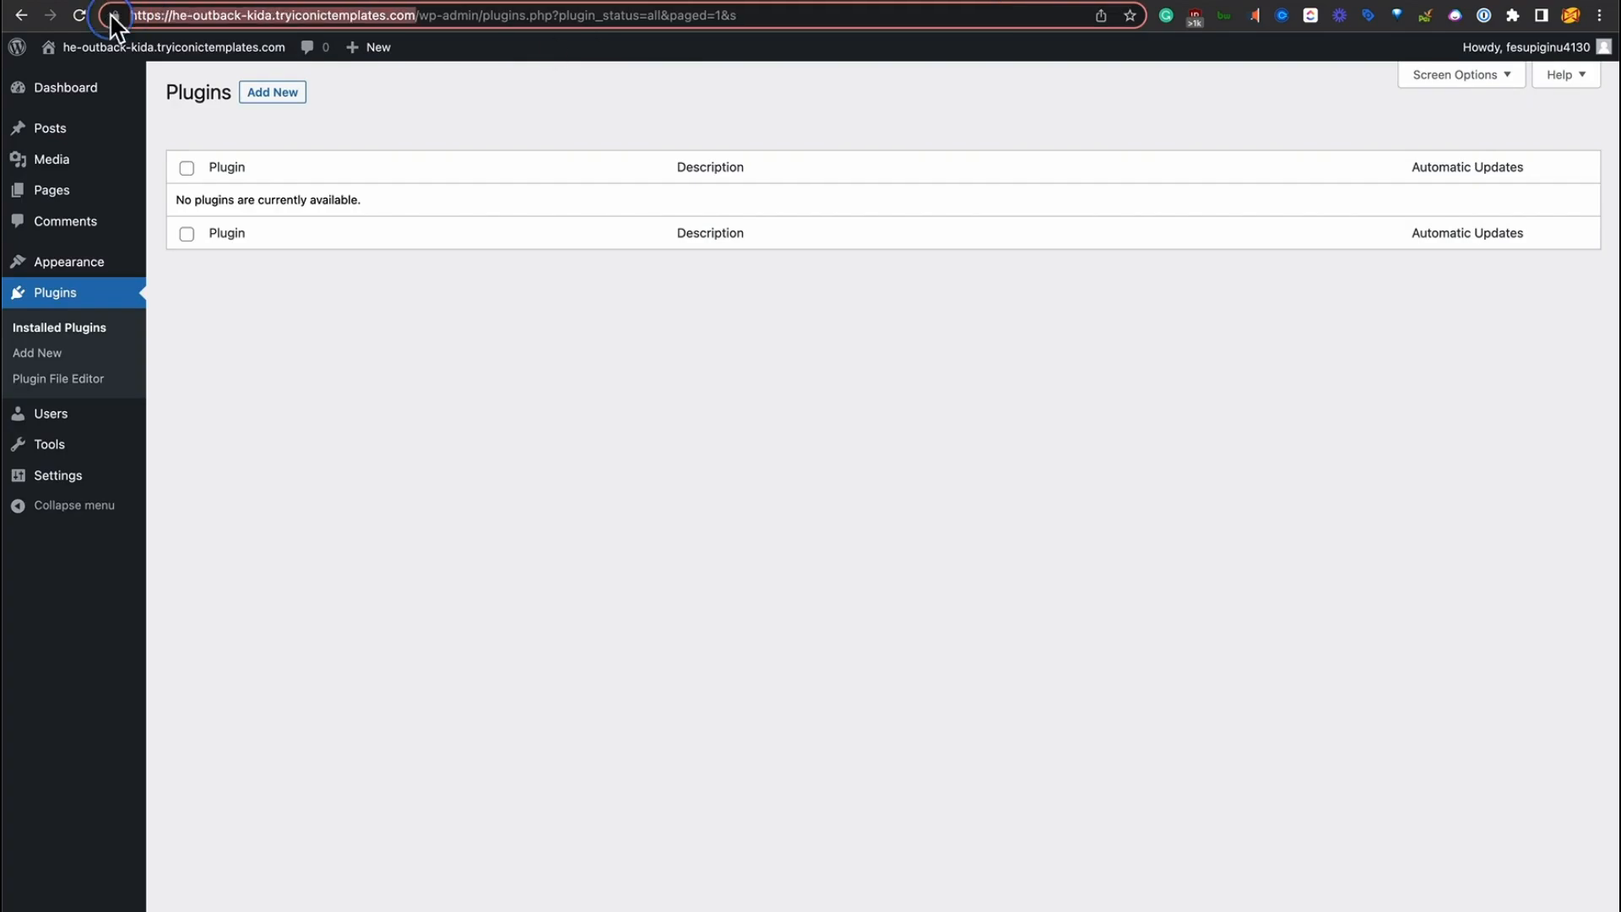
{"action": "left_click", "coordinate": [438, 4]}
{"action": "left_click", "coordinate": [697, 166]}
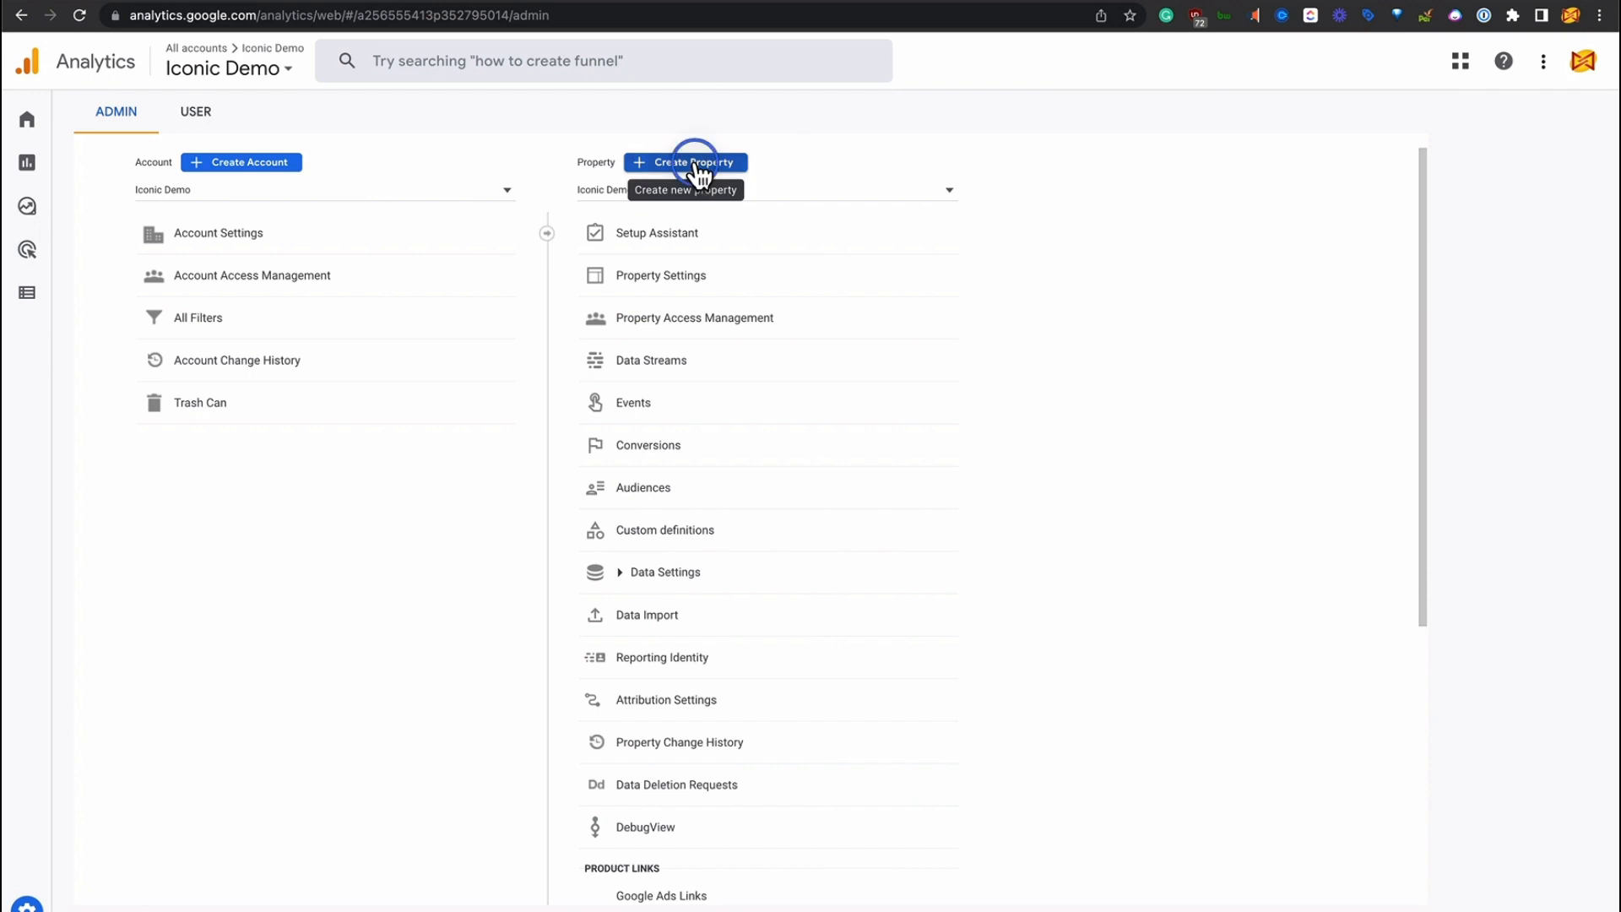
{"action": "left_click", "coordinate": [412, 435]}
{"action": "key", "text": "super+v"}
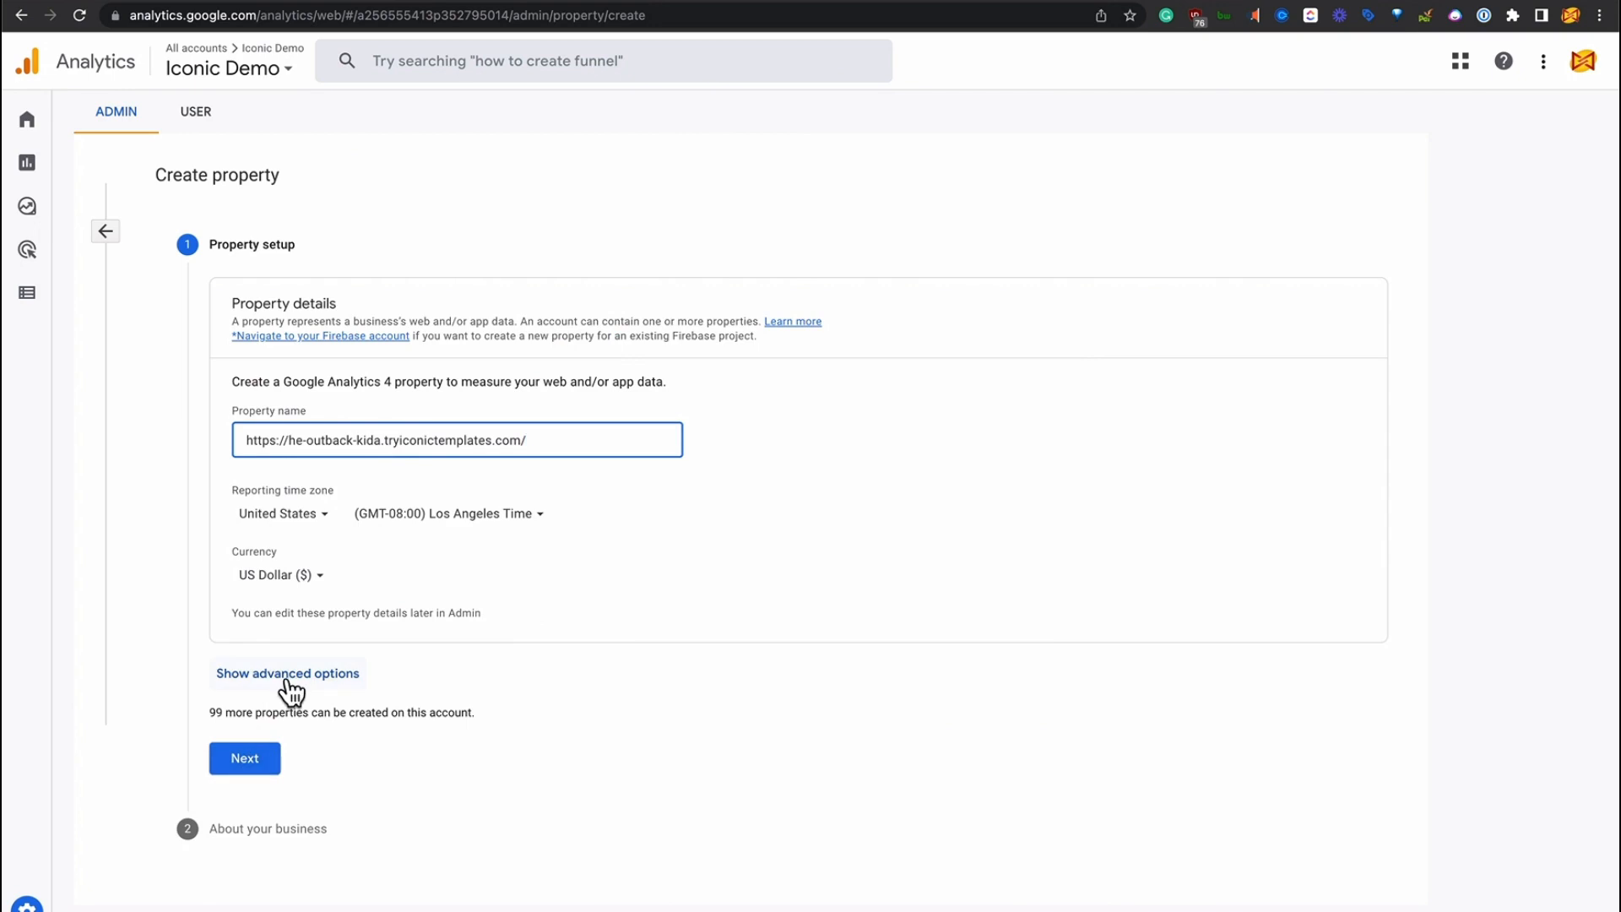
{"action": "left_click", "coordinate": [252, 759]}
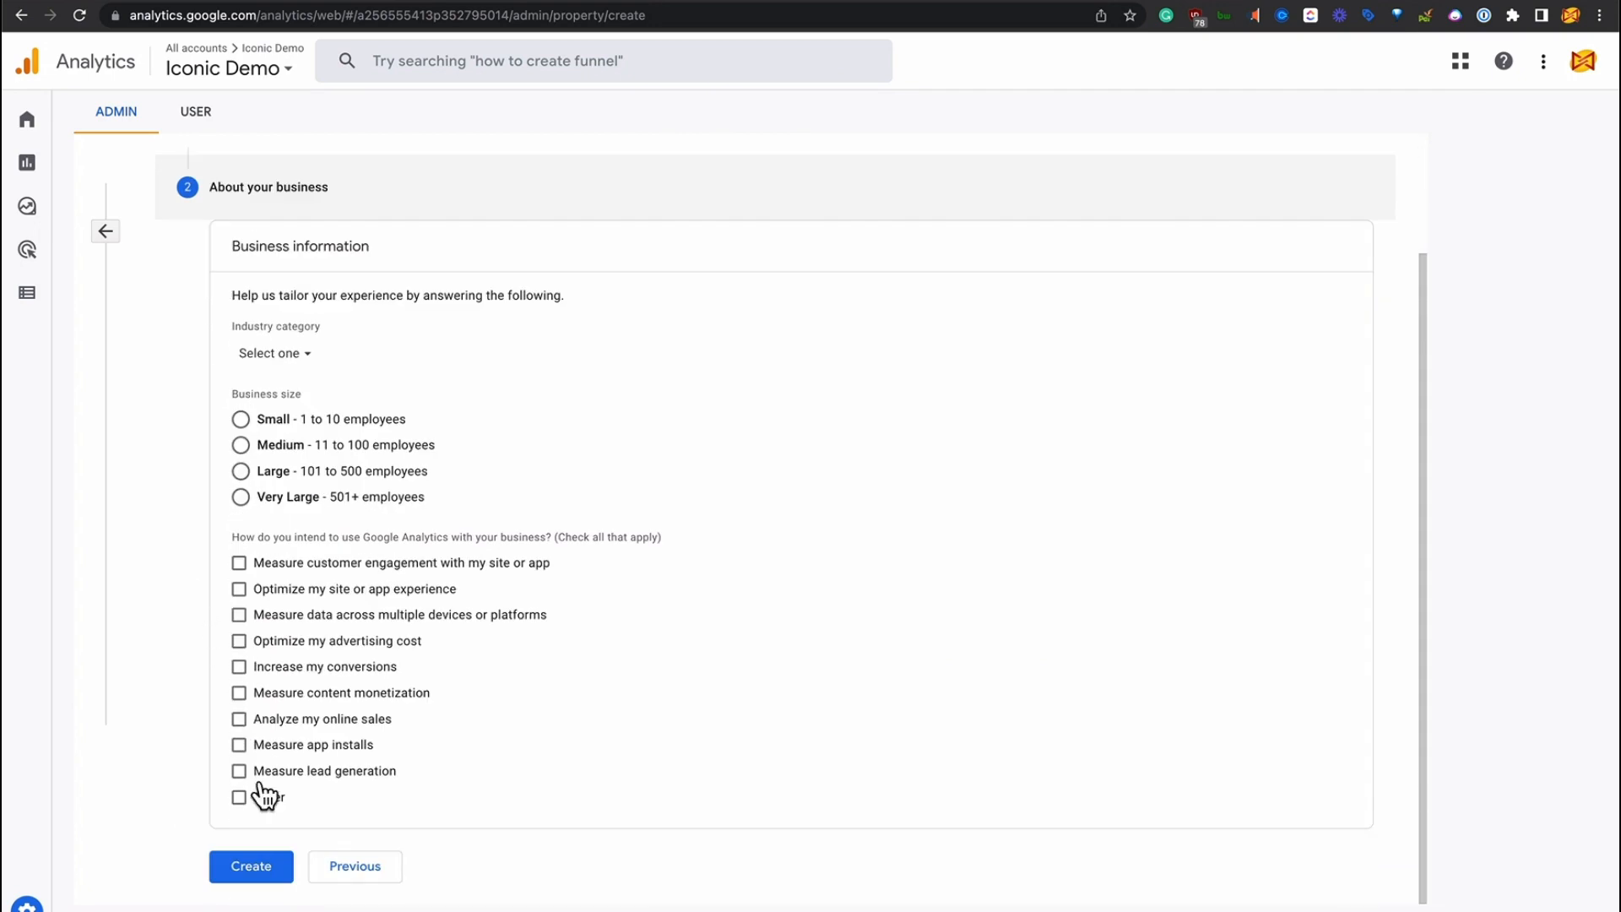
{"action": "left_click", "coordinate": [281, 866]}
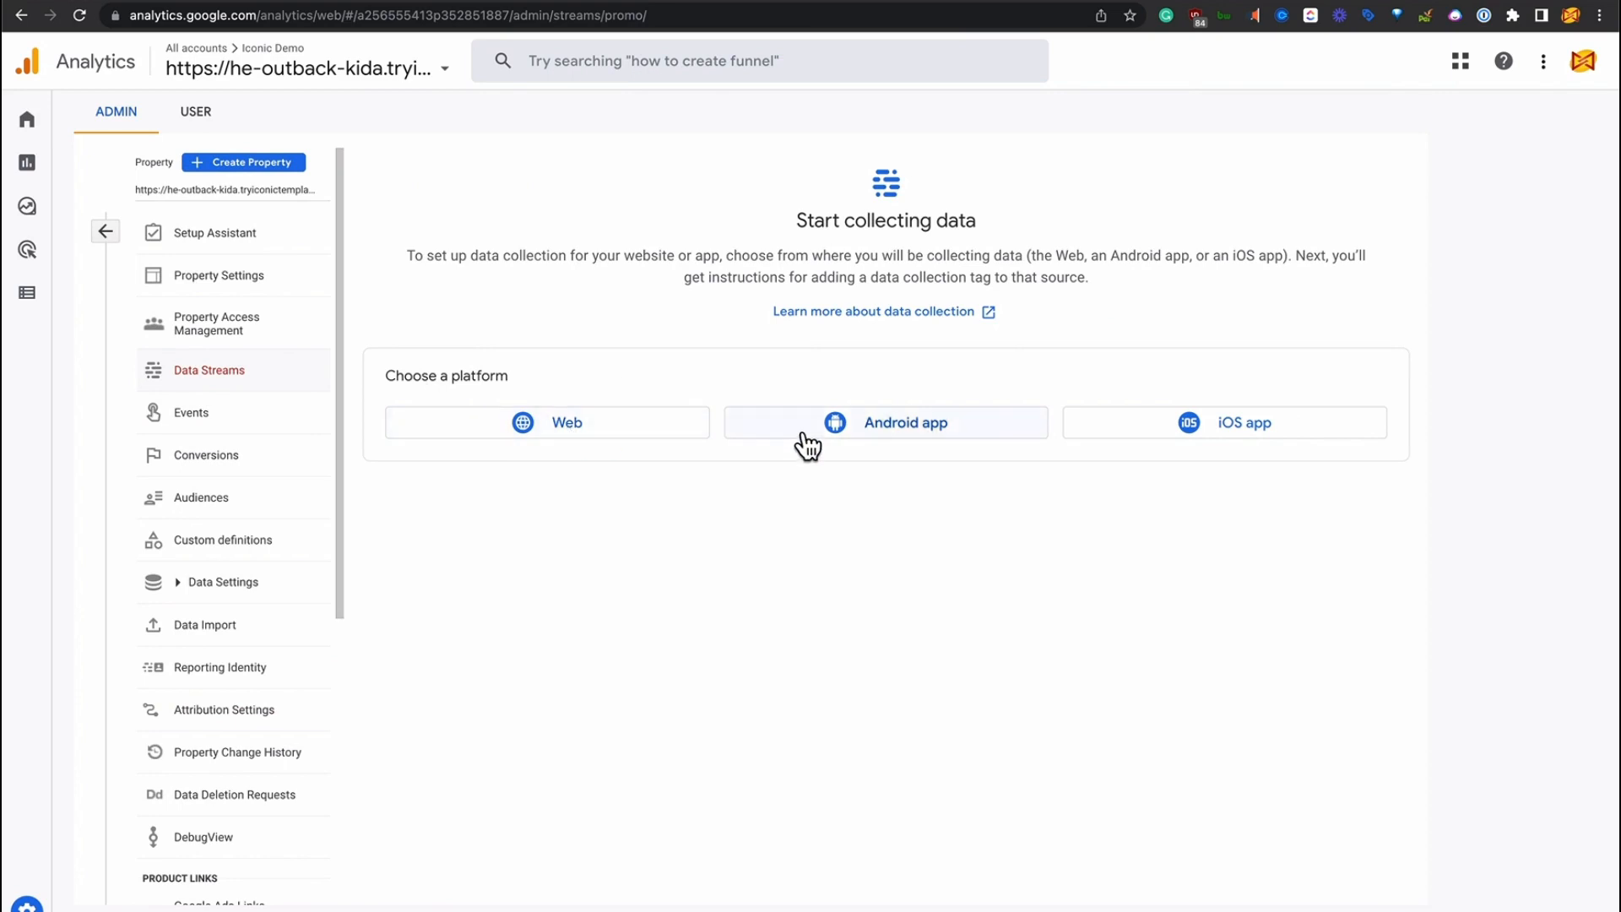
{"action": "left_click", "coordinate": [530, 433]}
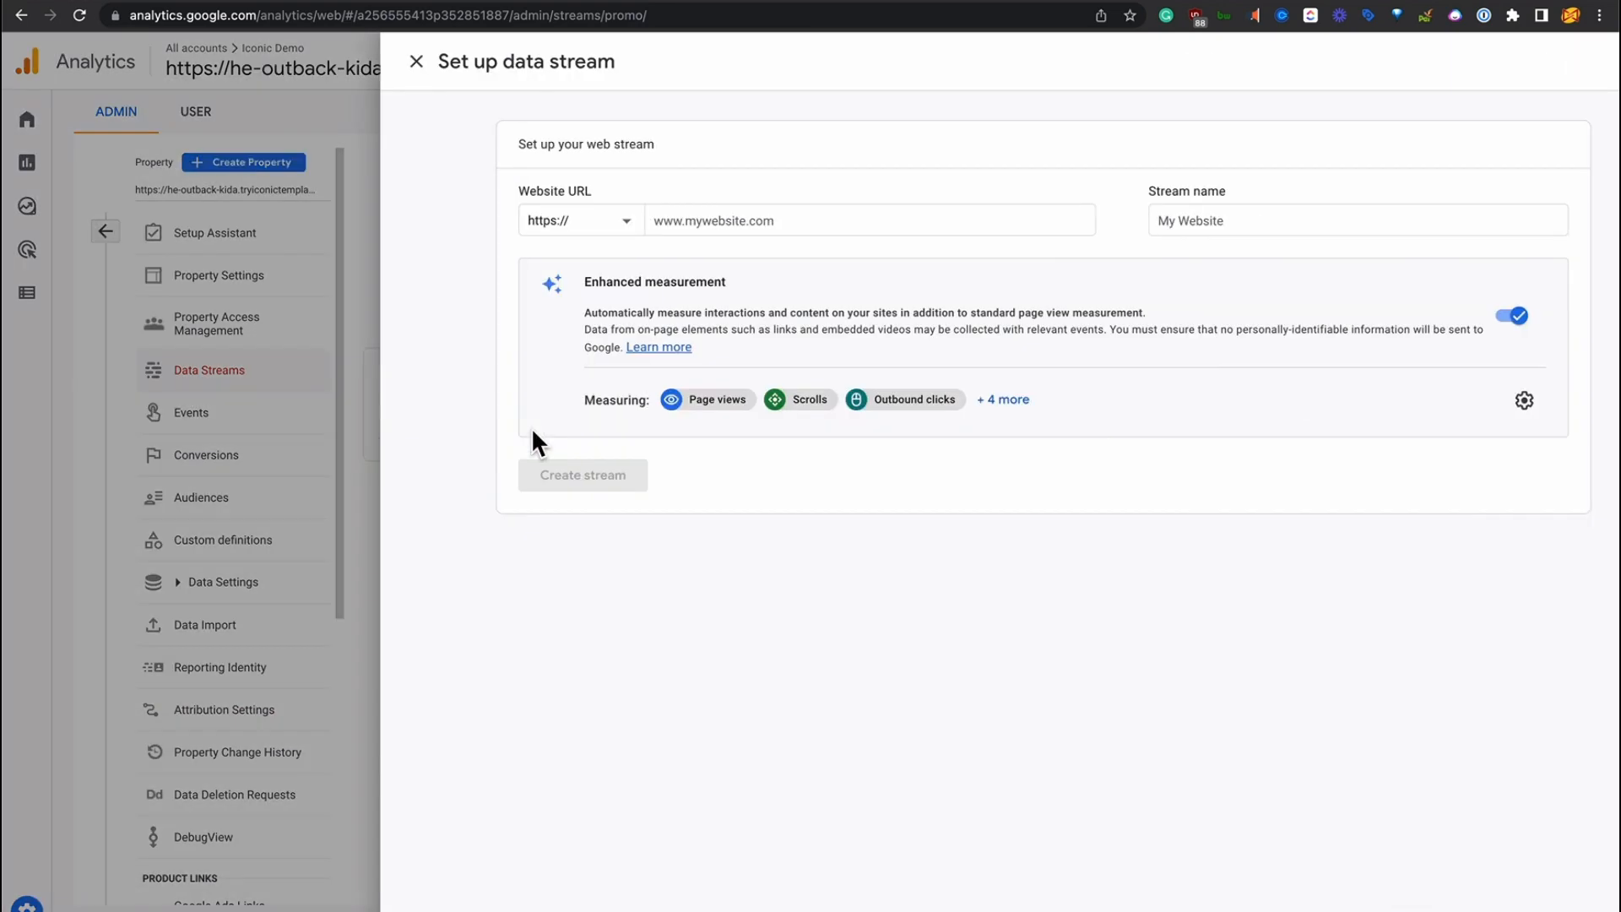
{"action": "left_click", "coordinate": [596, 221]}
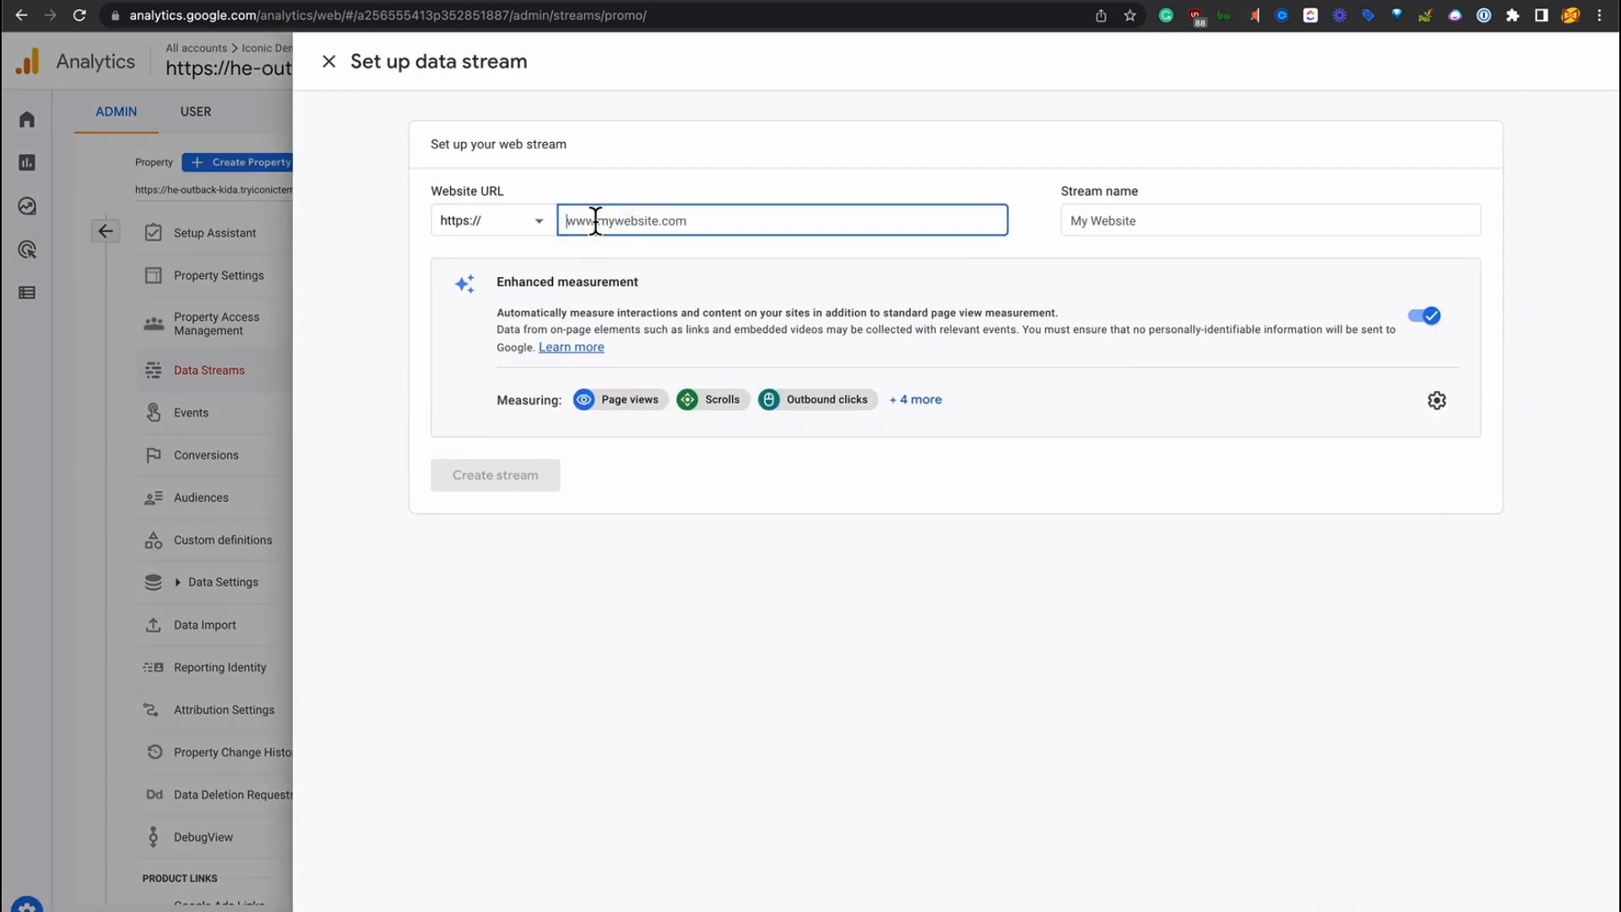
{"action": "key", "text": "super+v"}
{"action": "left_click", "coordinate": [553, 220]}
{"action": "left_click_drag", "start_coordinate": [554, 224], "coordinate": [548, 222]}
{"action": "key", "text": "BackSpace"}
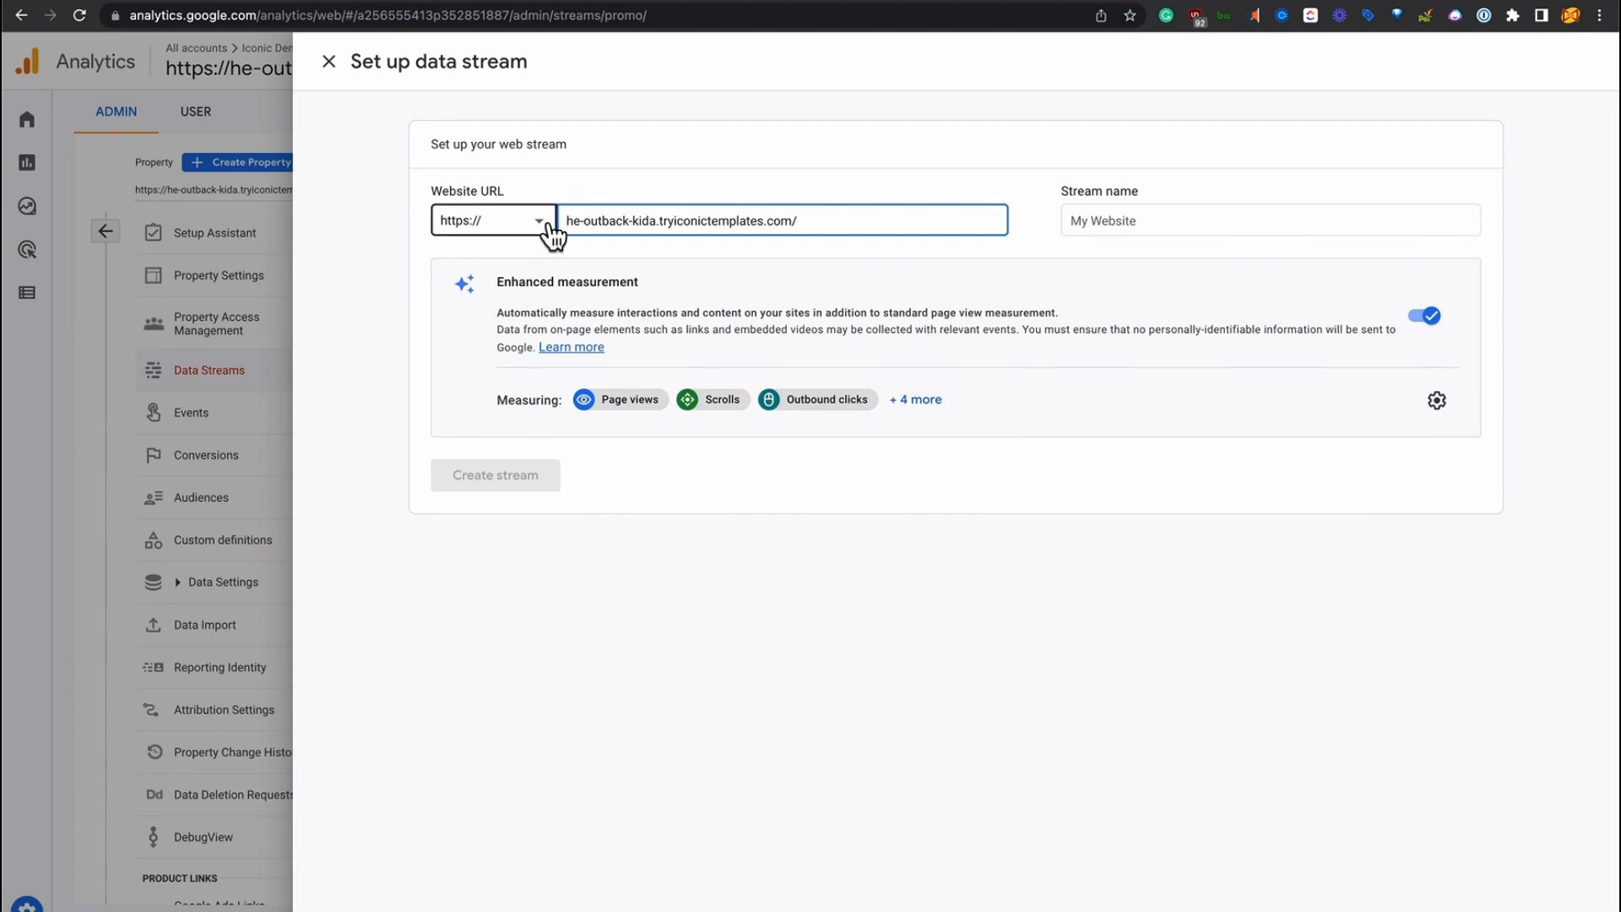
{"action": "left_click", "coordinate": [904, 226]}
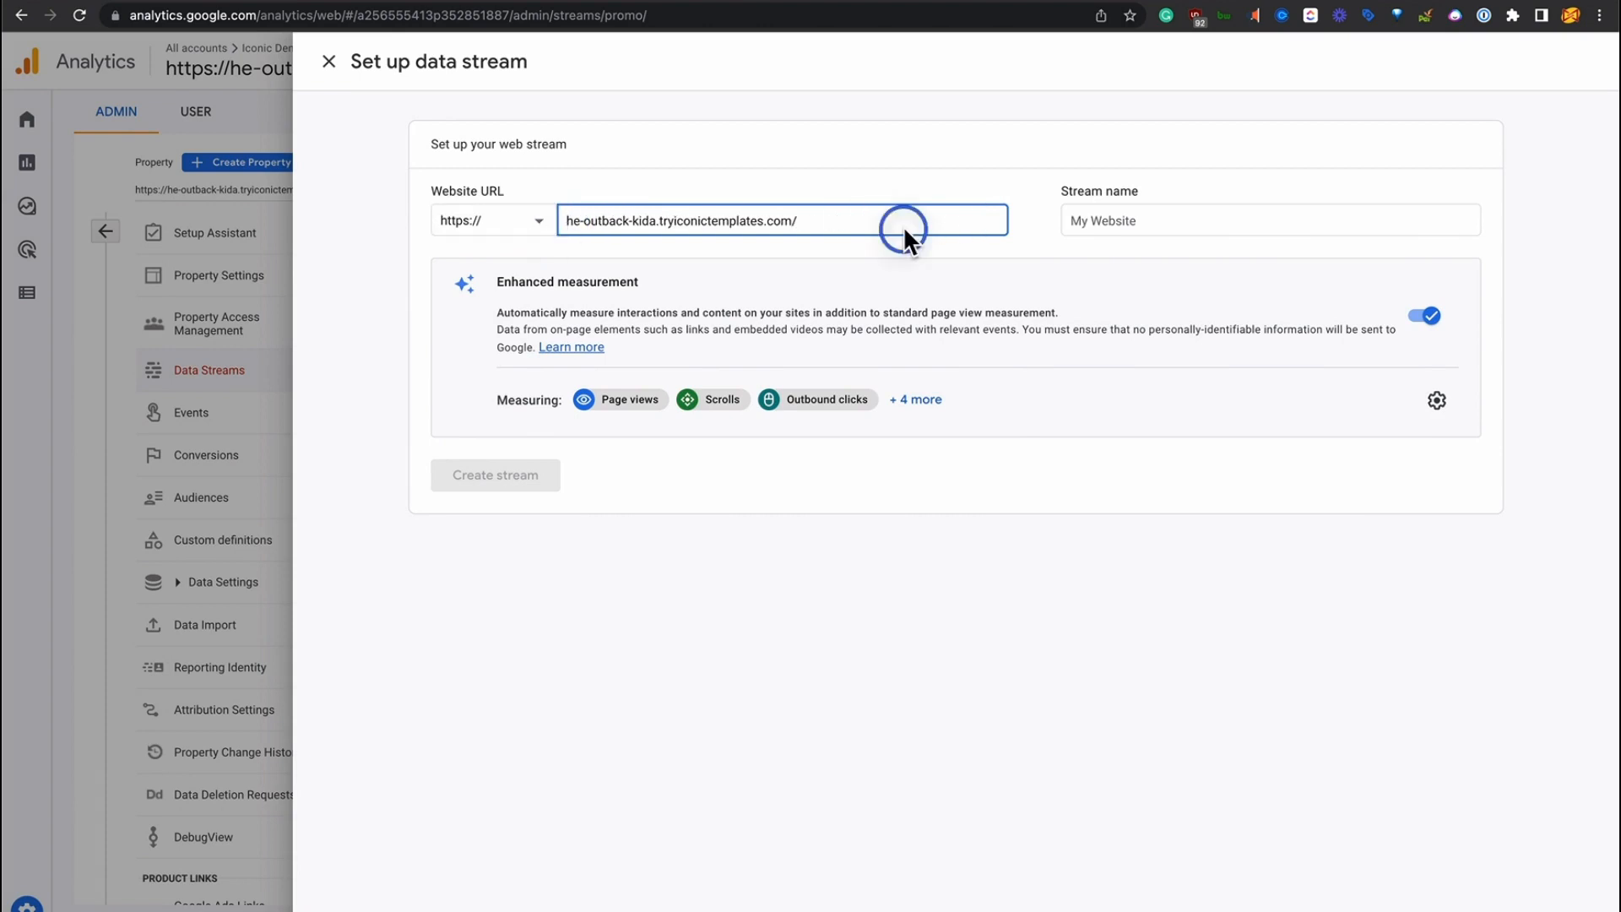
- Name the stream he-outback-kida.tryiconictemplates and create it
{"action": "left_click", "coordinate": [1120, 222]}
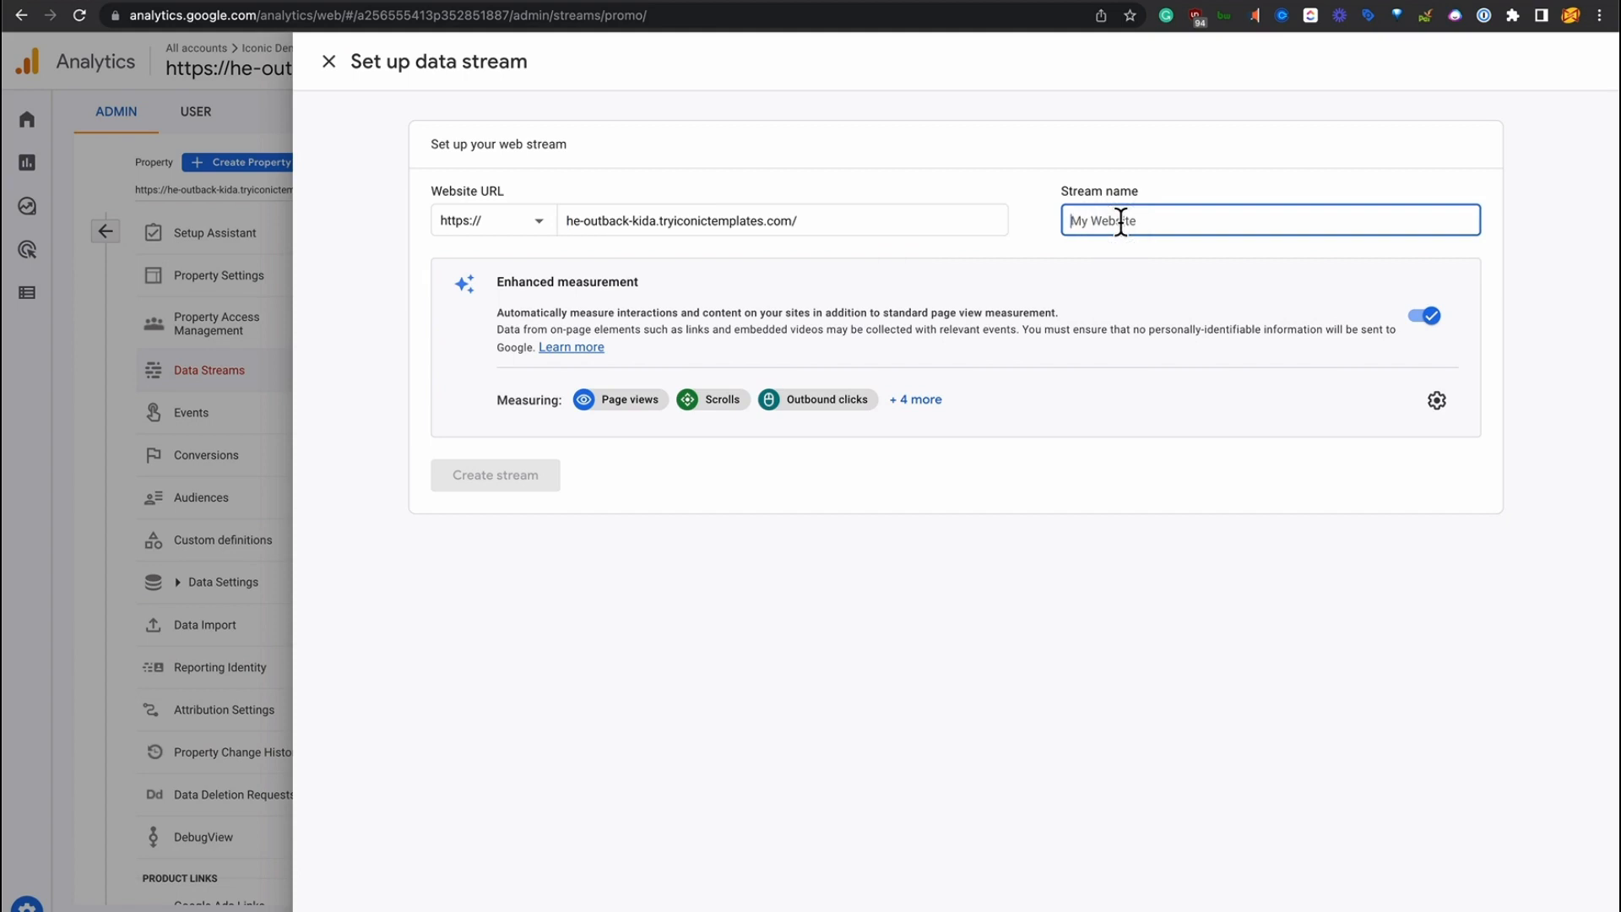
{"action": "key", "text": "ctrl+v"}
{"action": "left_click_drag", "start_coordinate": [1110, 221], "coordinate": [1057, 223]}
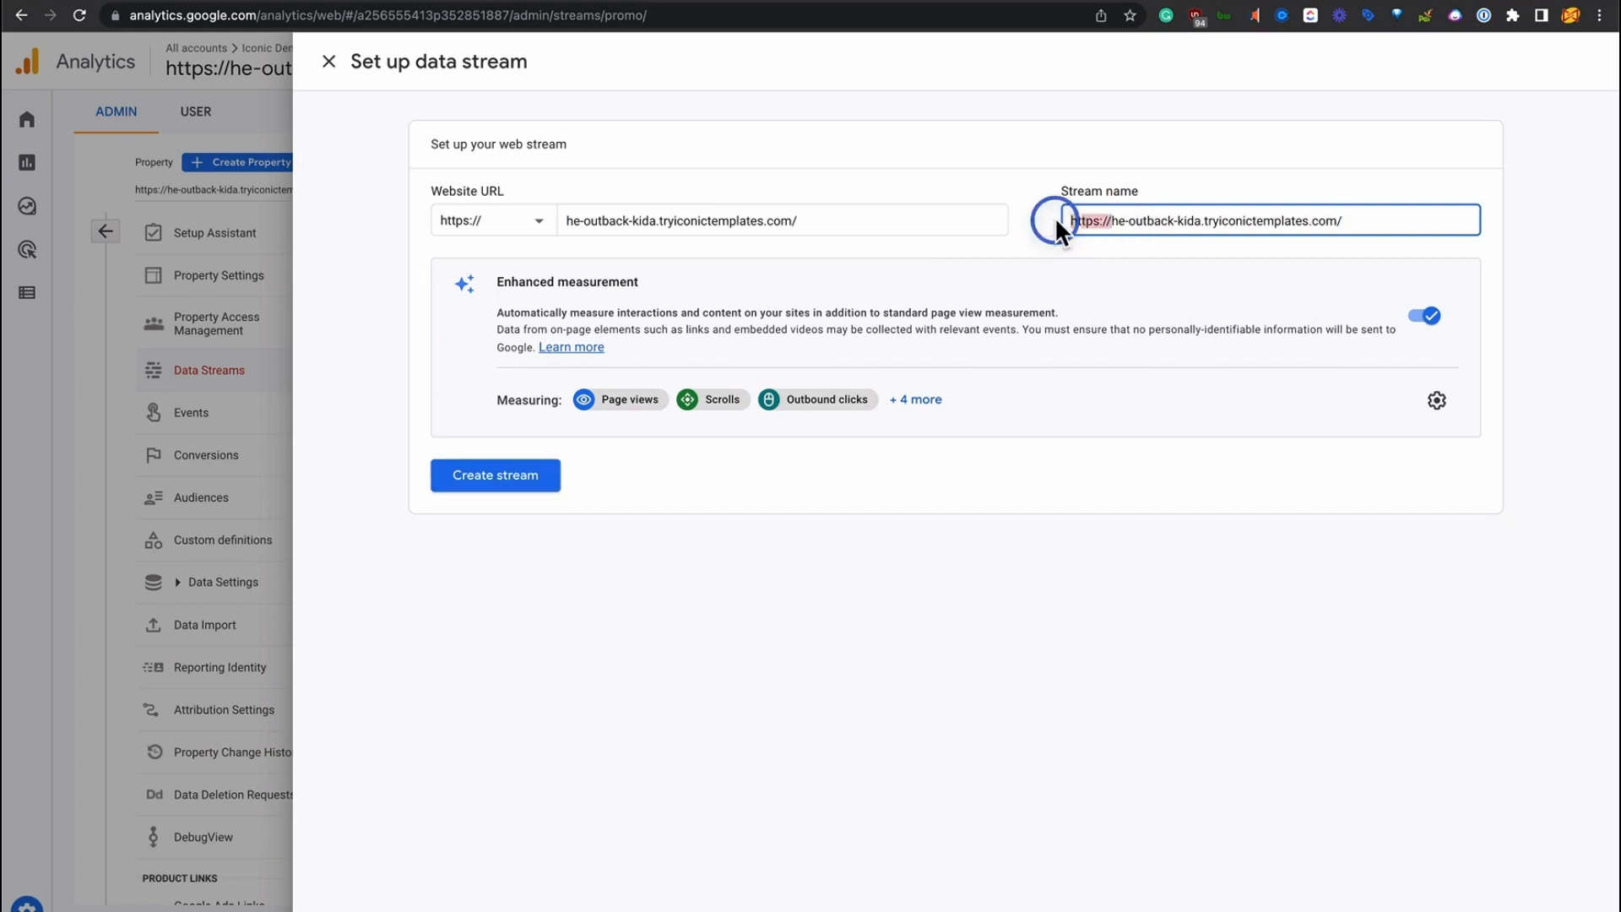
{"action": "key", "text": "BackSpace"}
{"action": "left_click", "coordinate": [1365, 220]}
{"action": "key", "text": "BackSpace"}
{"action": "key", "text": "BackSpace"}
{"action": "key", "text": "BackSpace"}
{"action": "key", "text": "BackSpace"}
{"action": "key", "text": "BackSpace"}
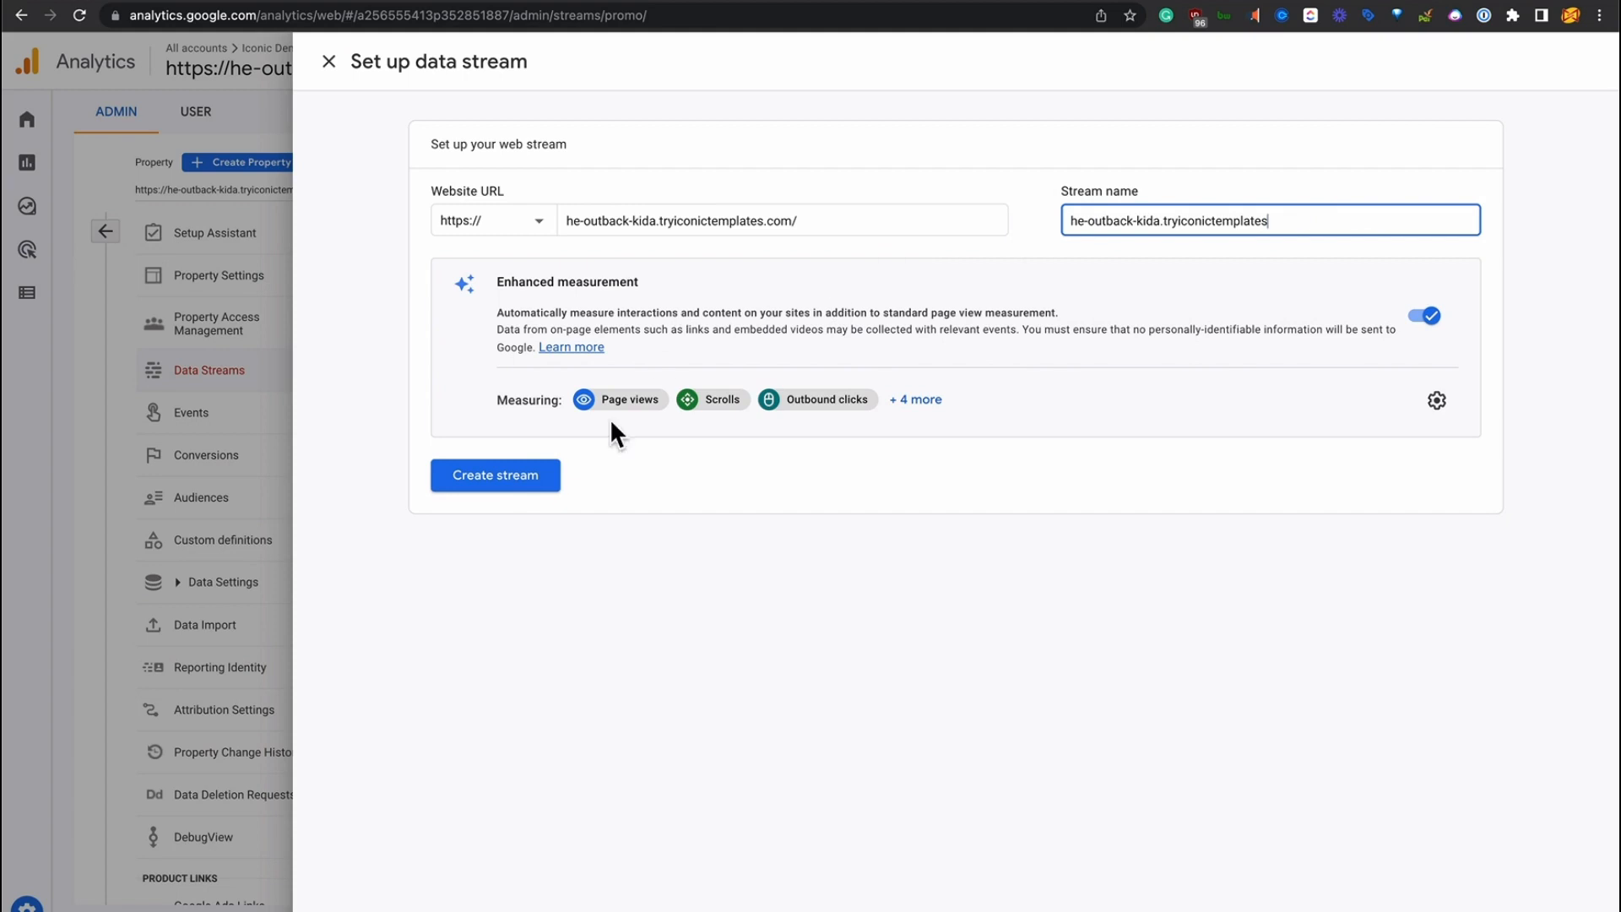
{"action": "left_click", "coordinate": [514, 478]}
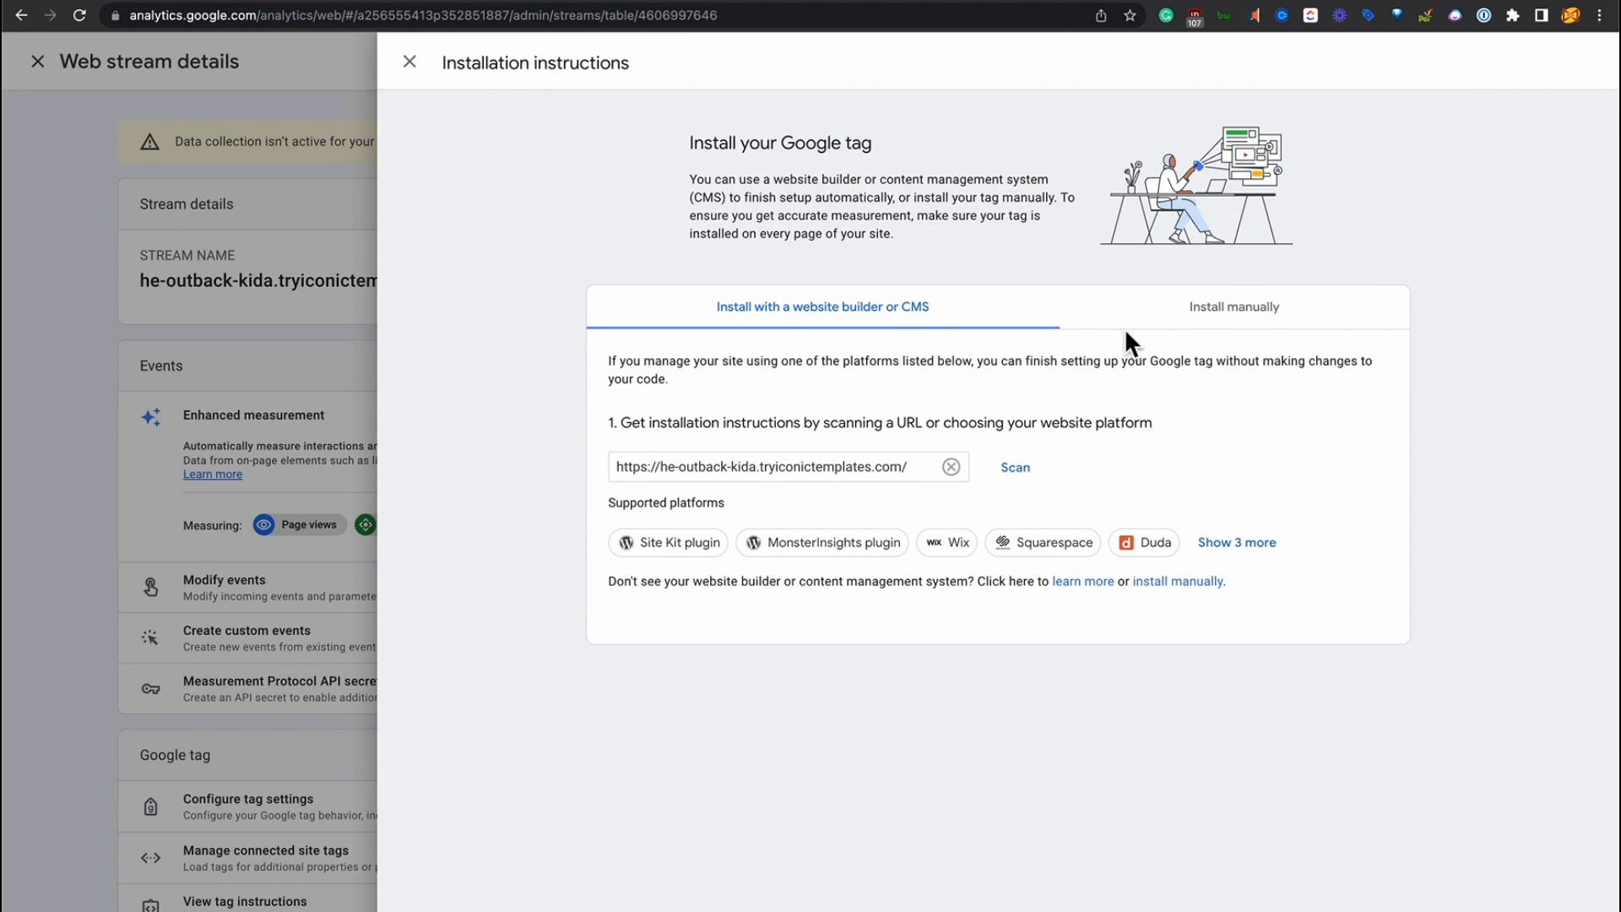
- Review the manual installation code for the Google tag, and return to the list of data streams
{"action": "left_click", "coordinate": [1198, 307]}
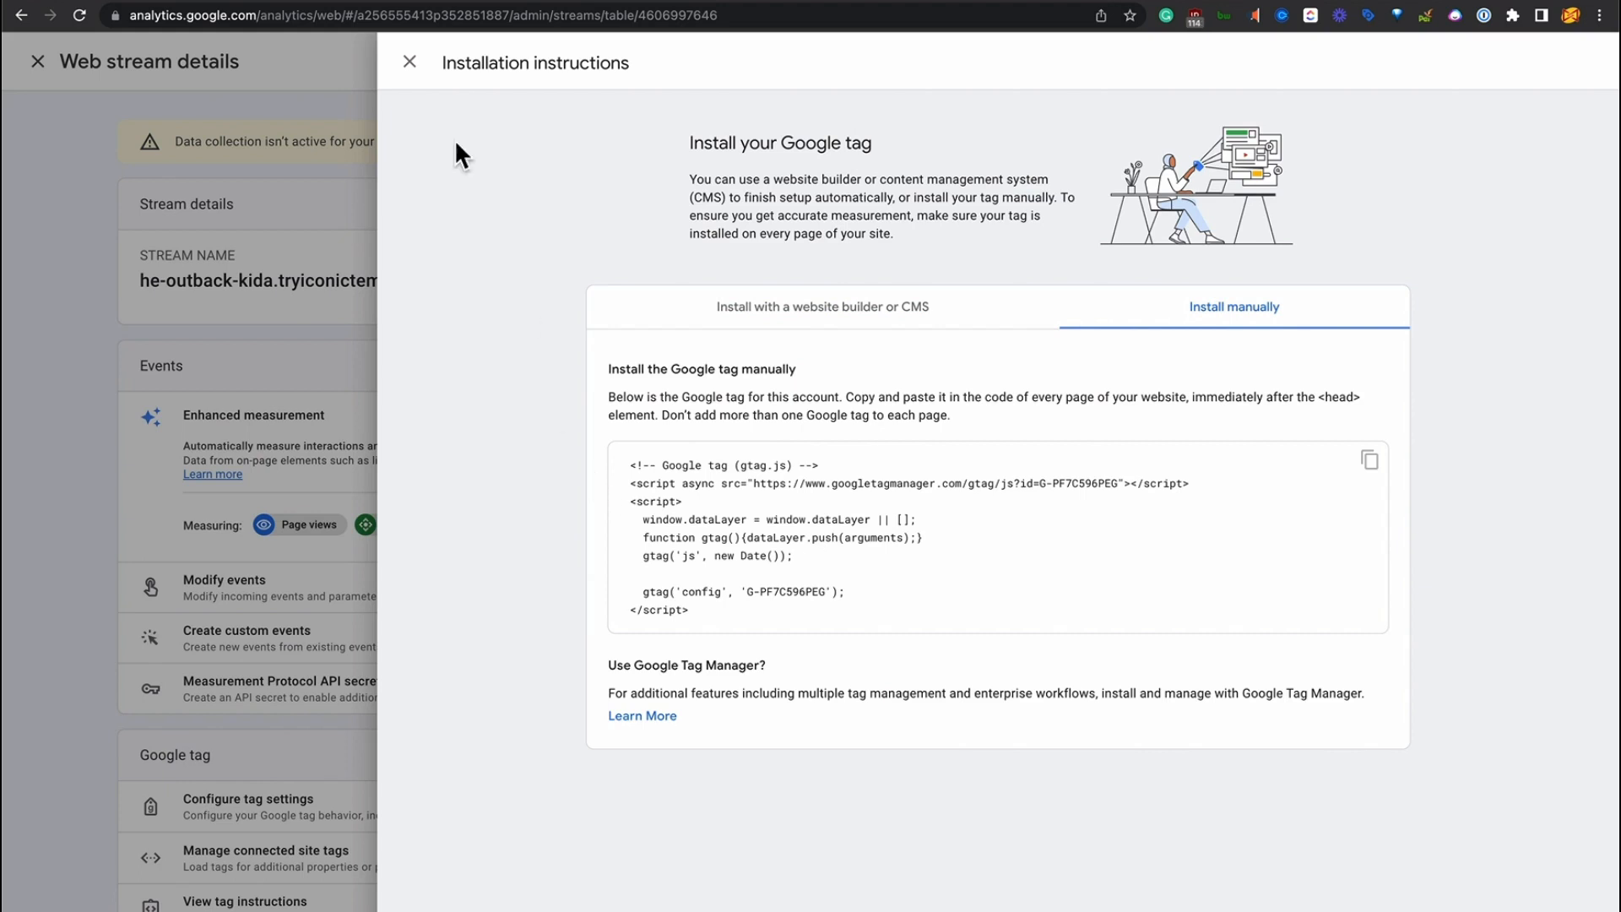
{"action": "left_click", "coordinate": [409, 62]}
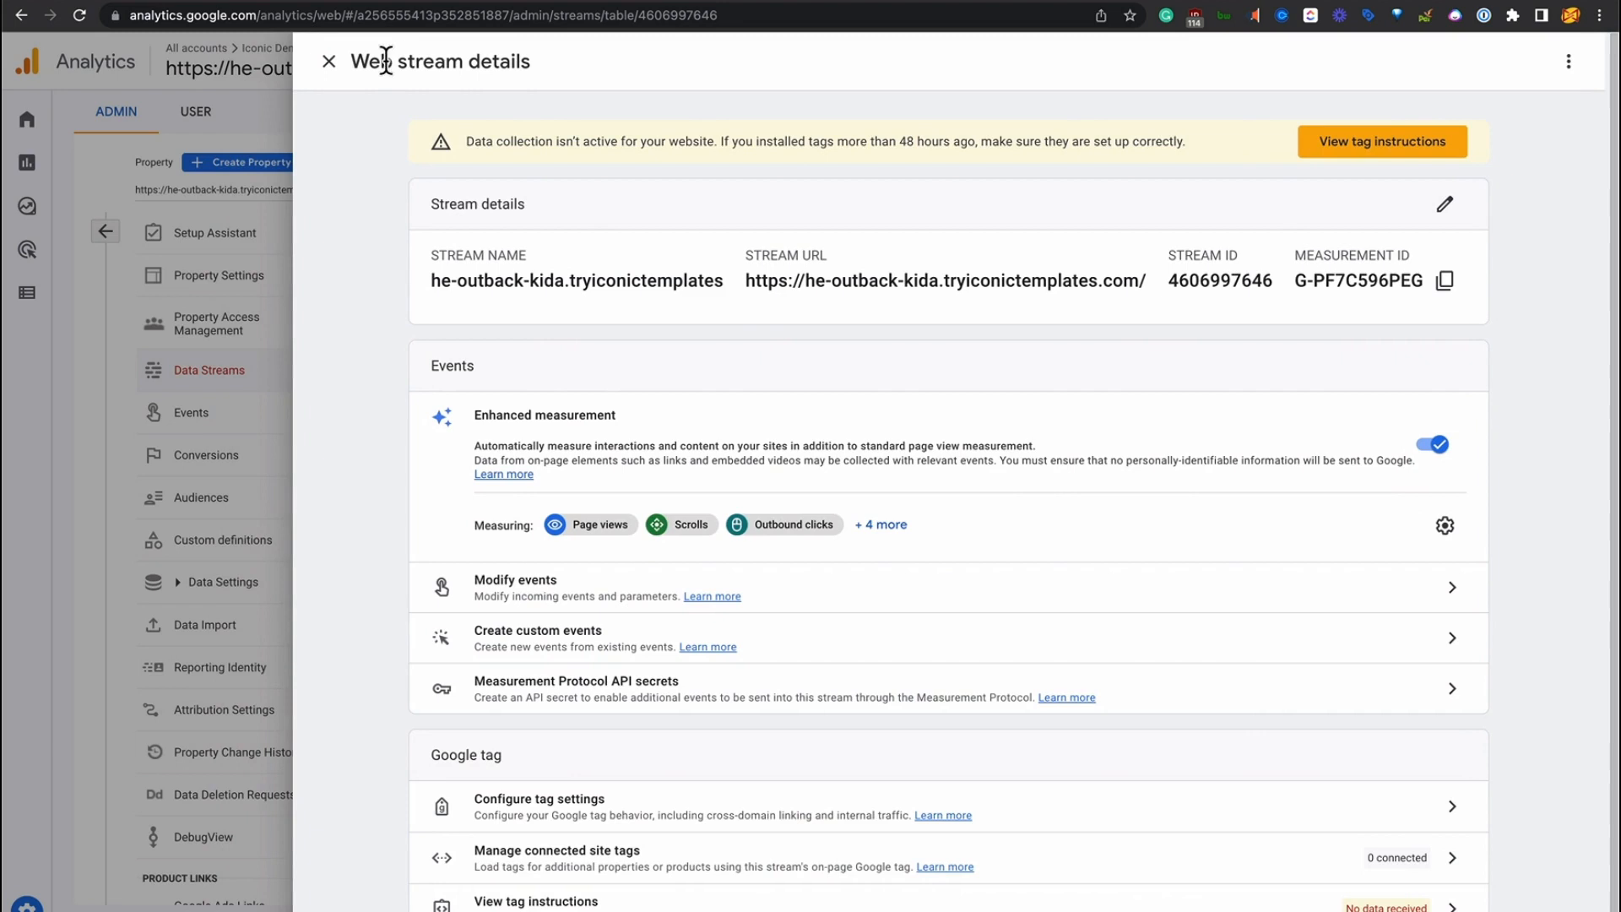
{"action": "left_click", "coordinate": [331, 67]}
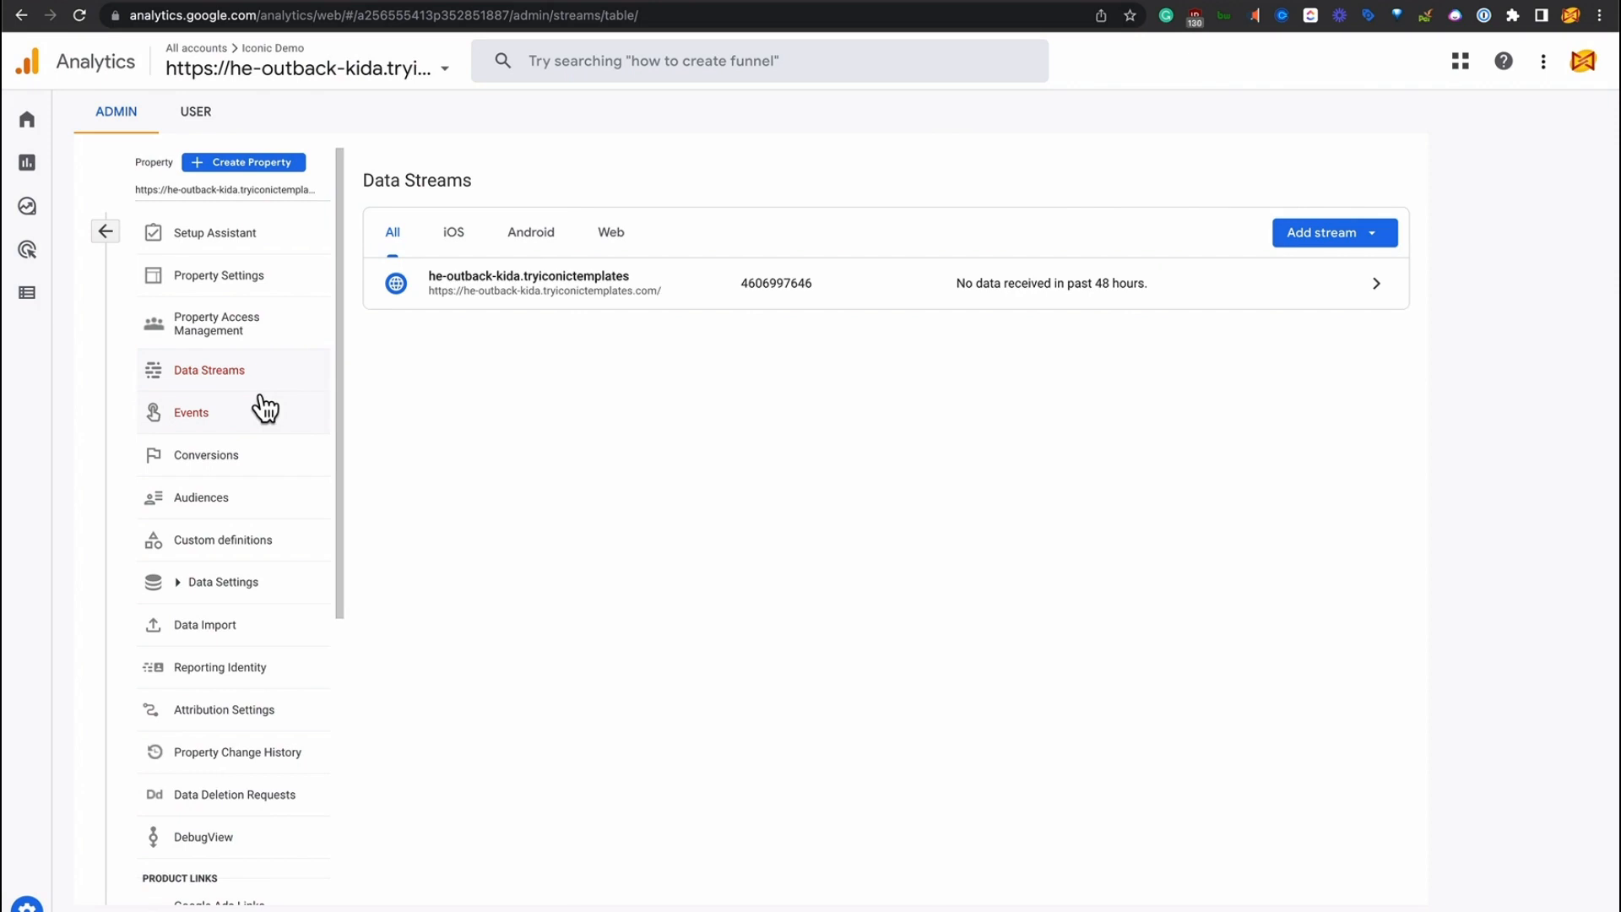
- Look through the property's settings and product links, and return to the full admin overview
{"action": "scroll", "coordinate": [264, 408], "scroll_direction": "down", "scroll_amount": 2}
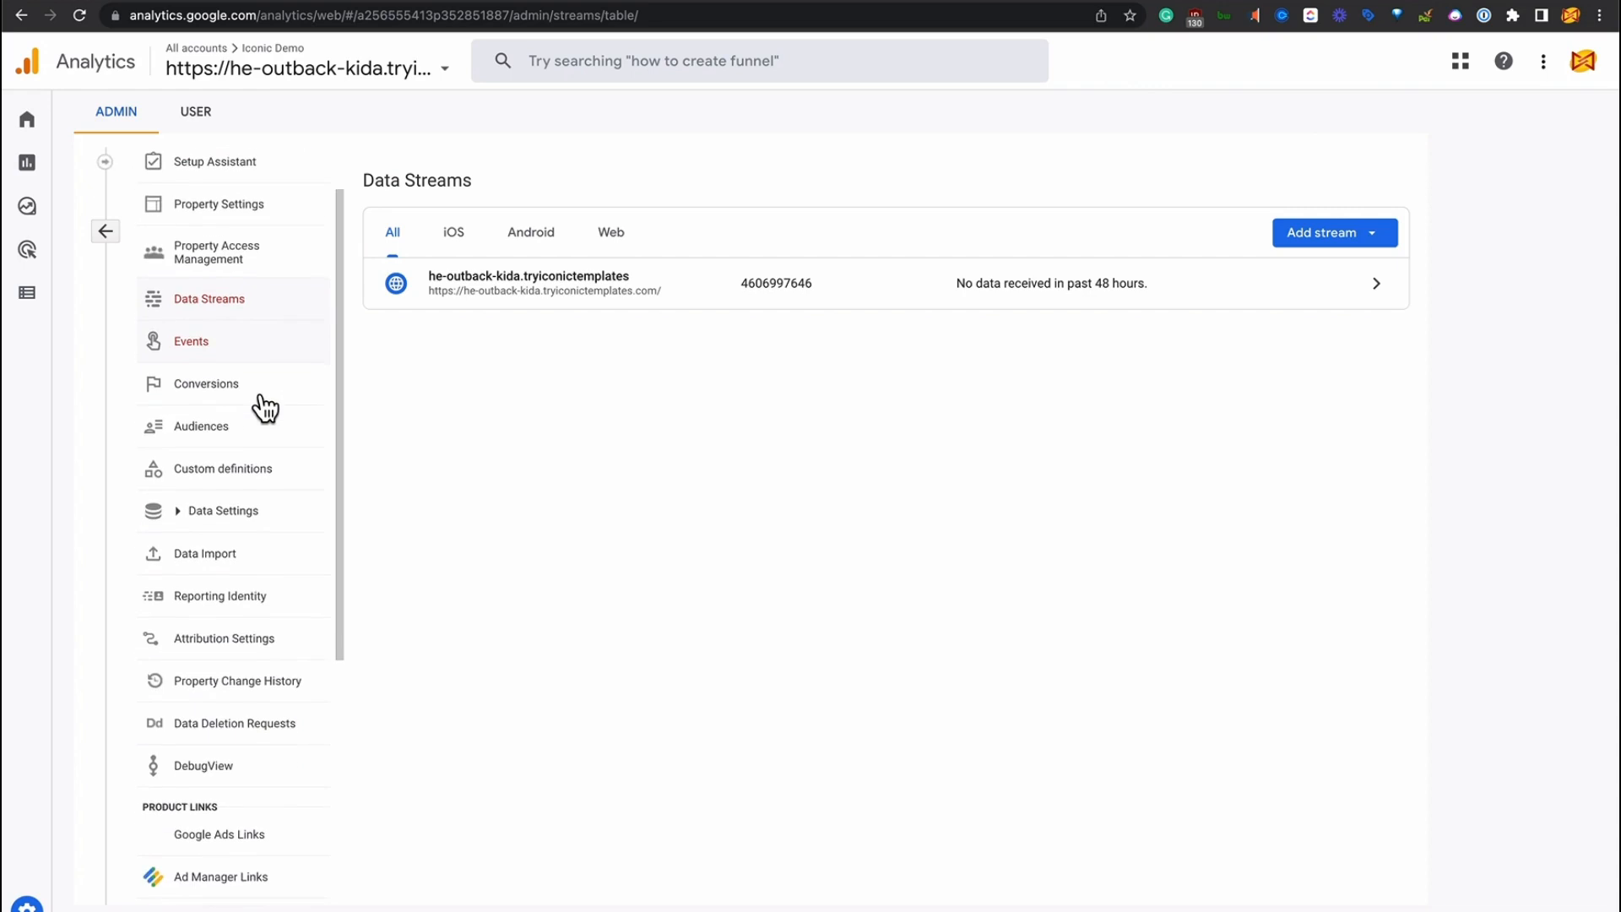
{"action": "scroll", "coordinate": [262, 406], "scroll_direction": "down", "scroll_amount": 5}
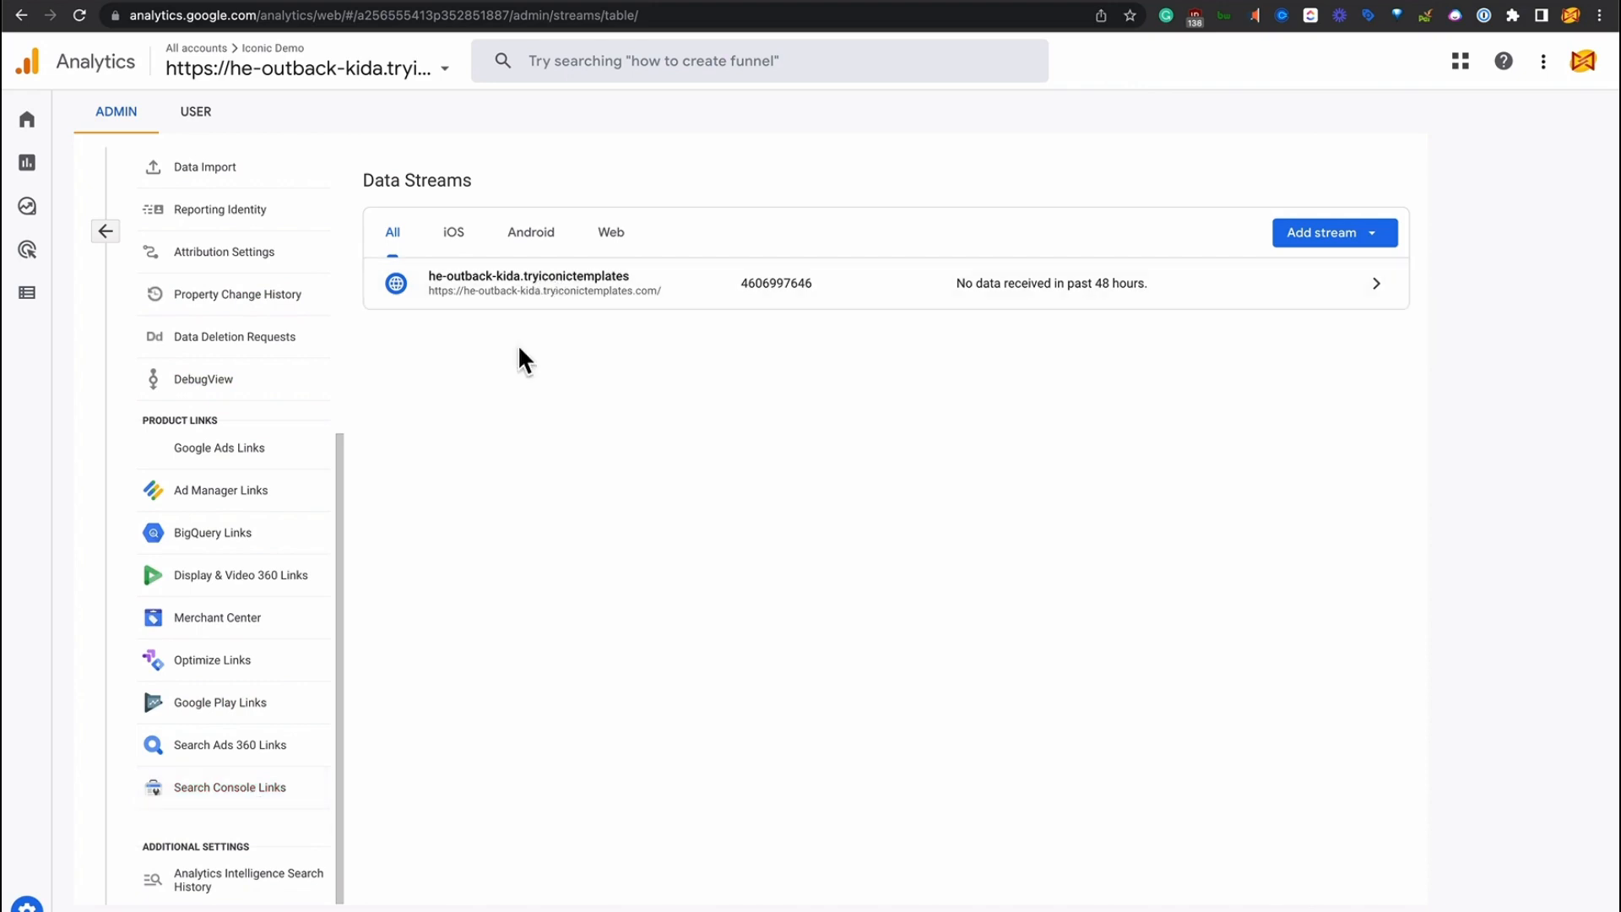
{"action": "left_click", "coordinate": [168, 251]}
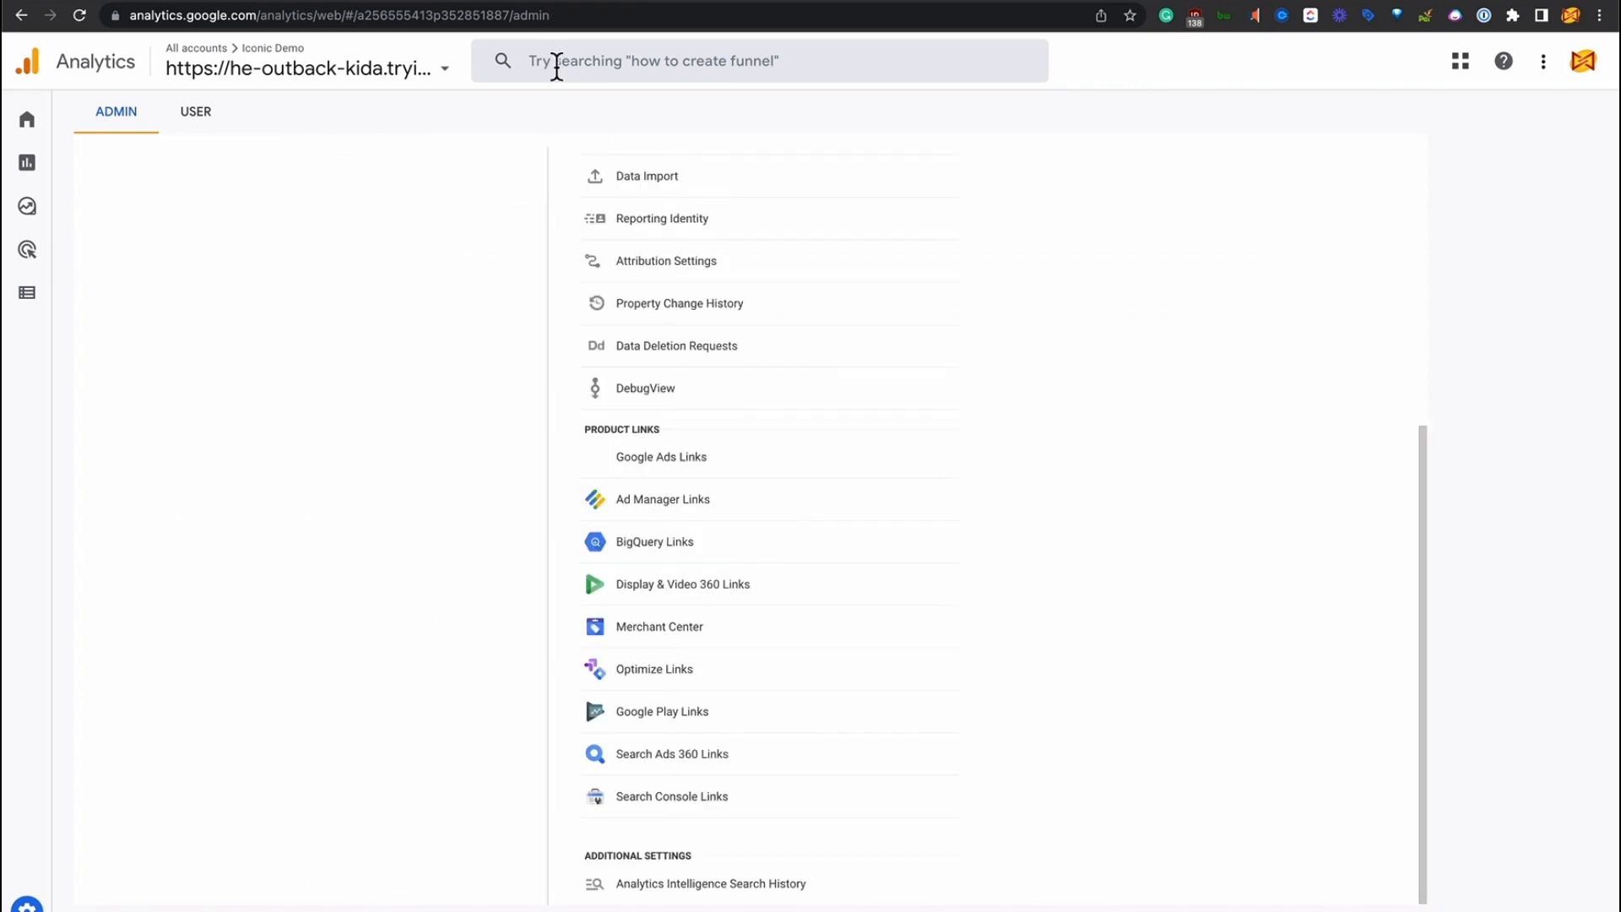
{"action": "scroll", "coordinate": [554, 207], "scroll_direction": "up", "scroll_amount": 5}
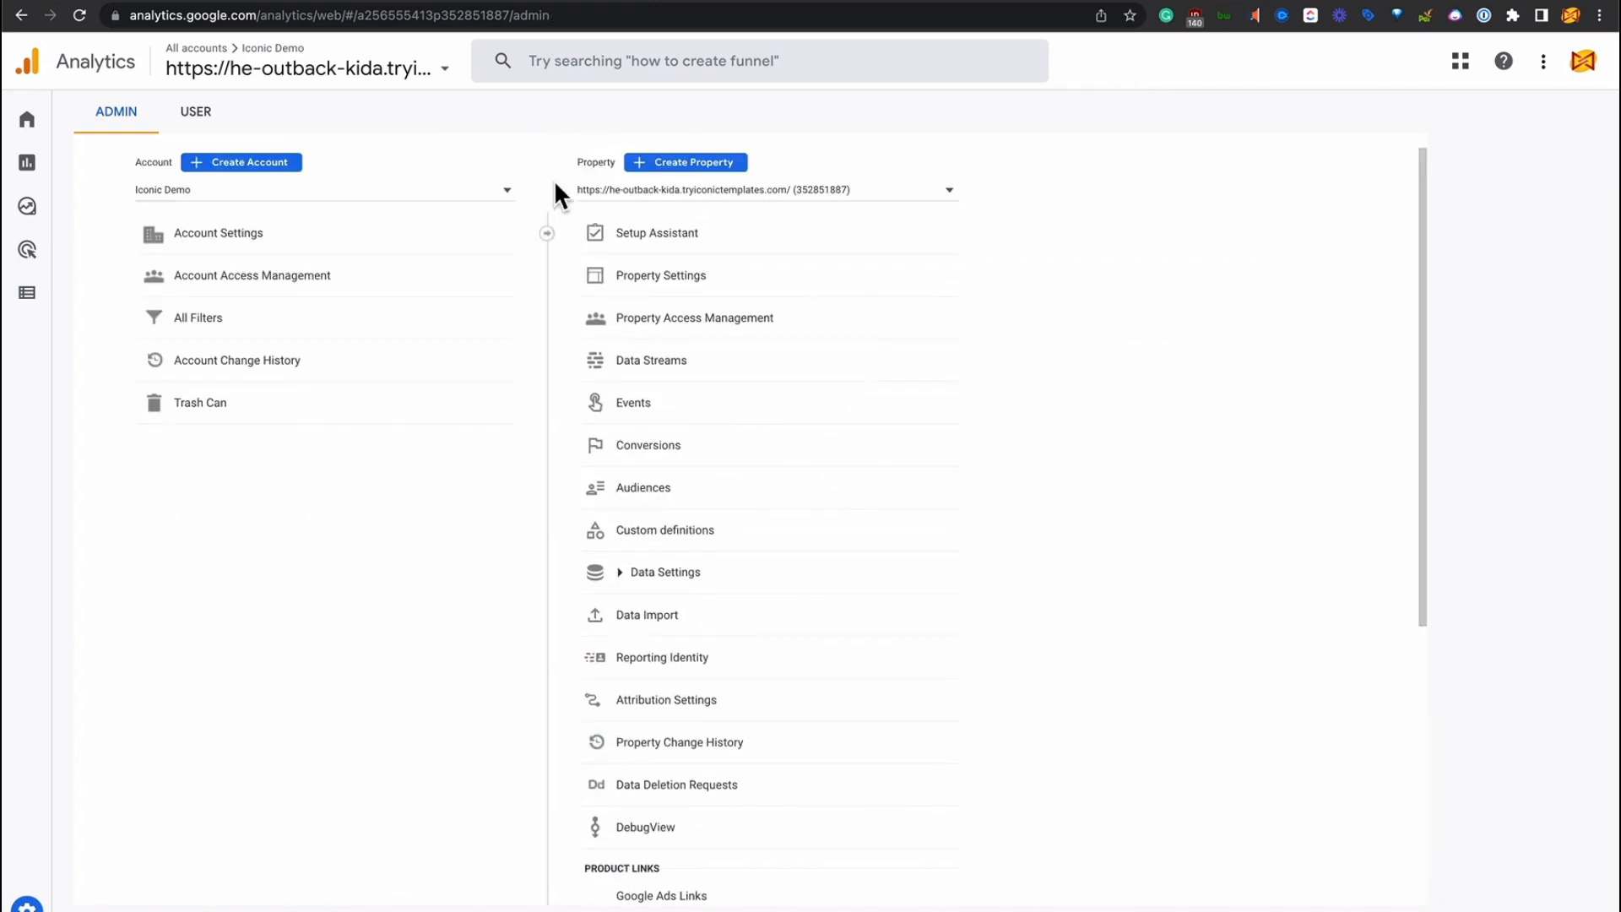
- Switch to Google Search Console and start adding a new property
{"action": "left_click", "coordinate": [577, 2]}
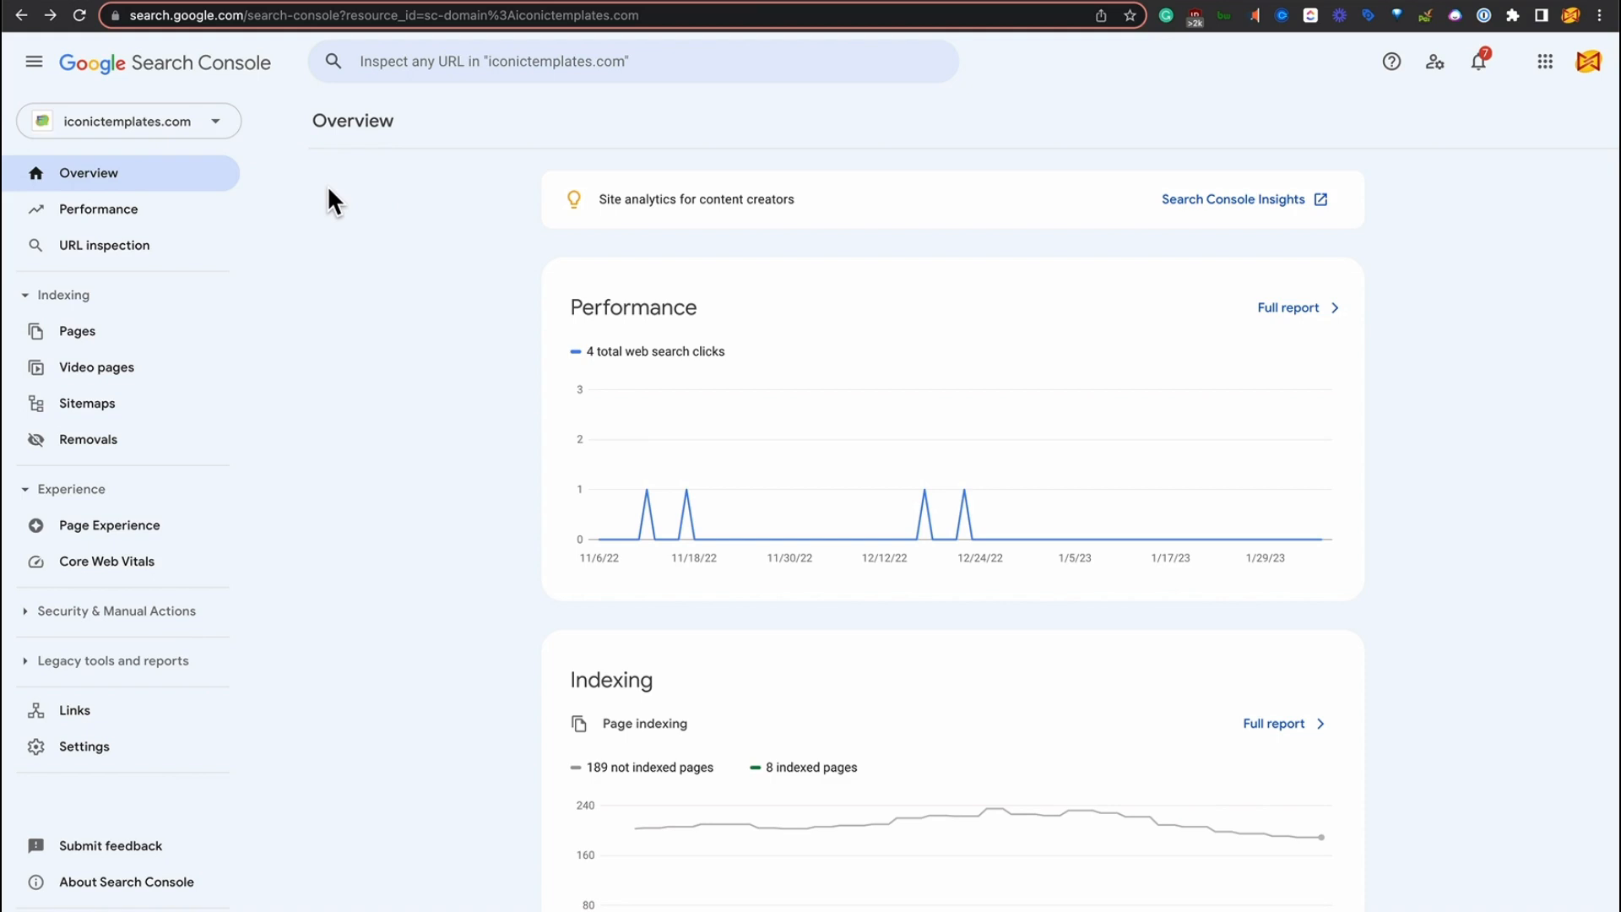
{"action": "left_click", "coordinate": [187, 129]}
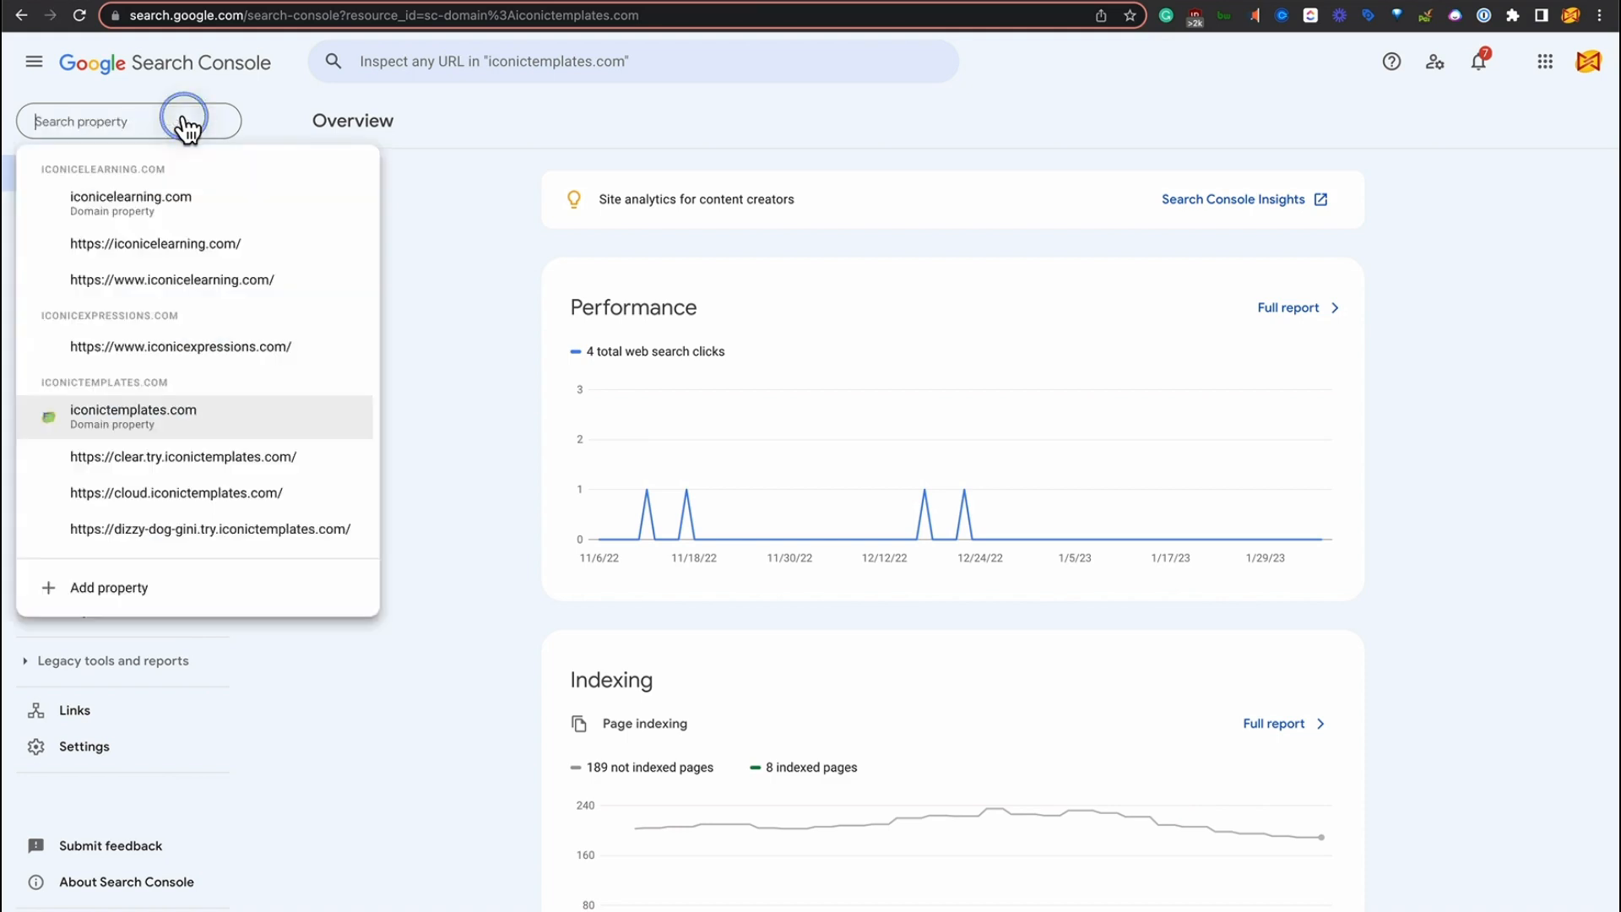
{"action": "left_click", "coordinate": [125, 588]}
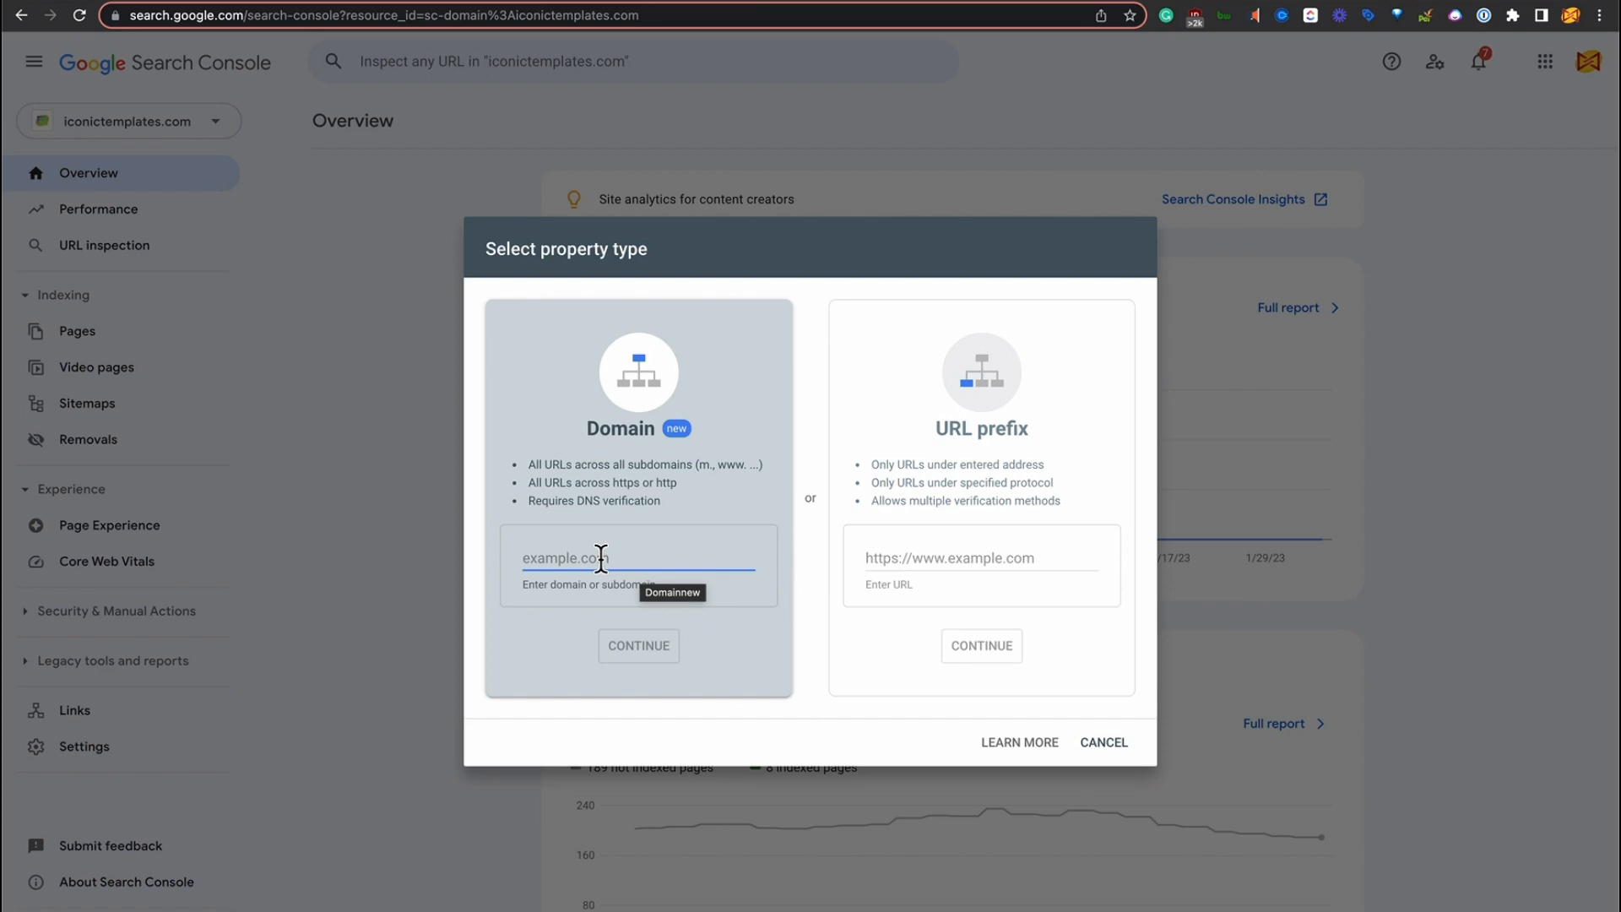
{"action": "type", "text": "iconicdemo.com"}
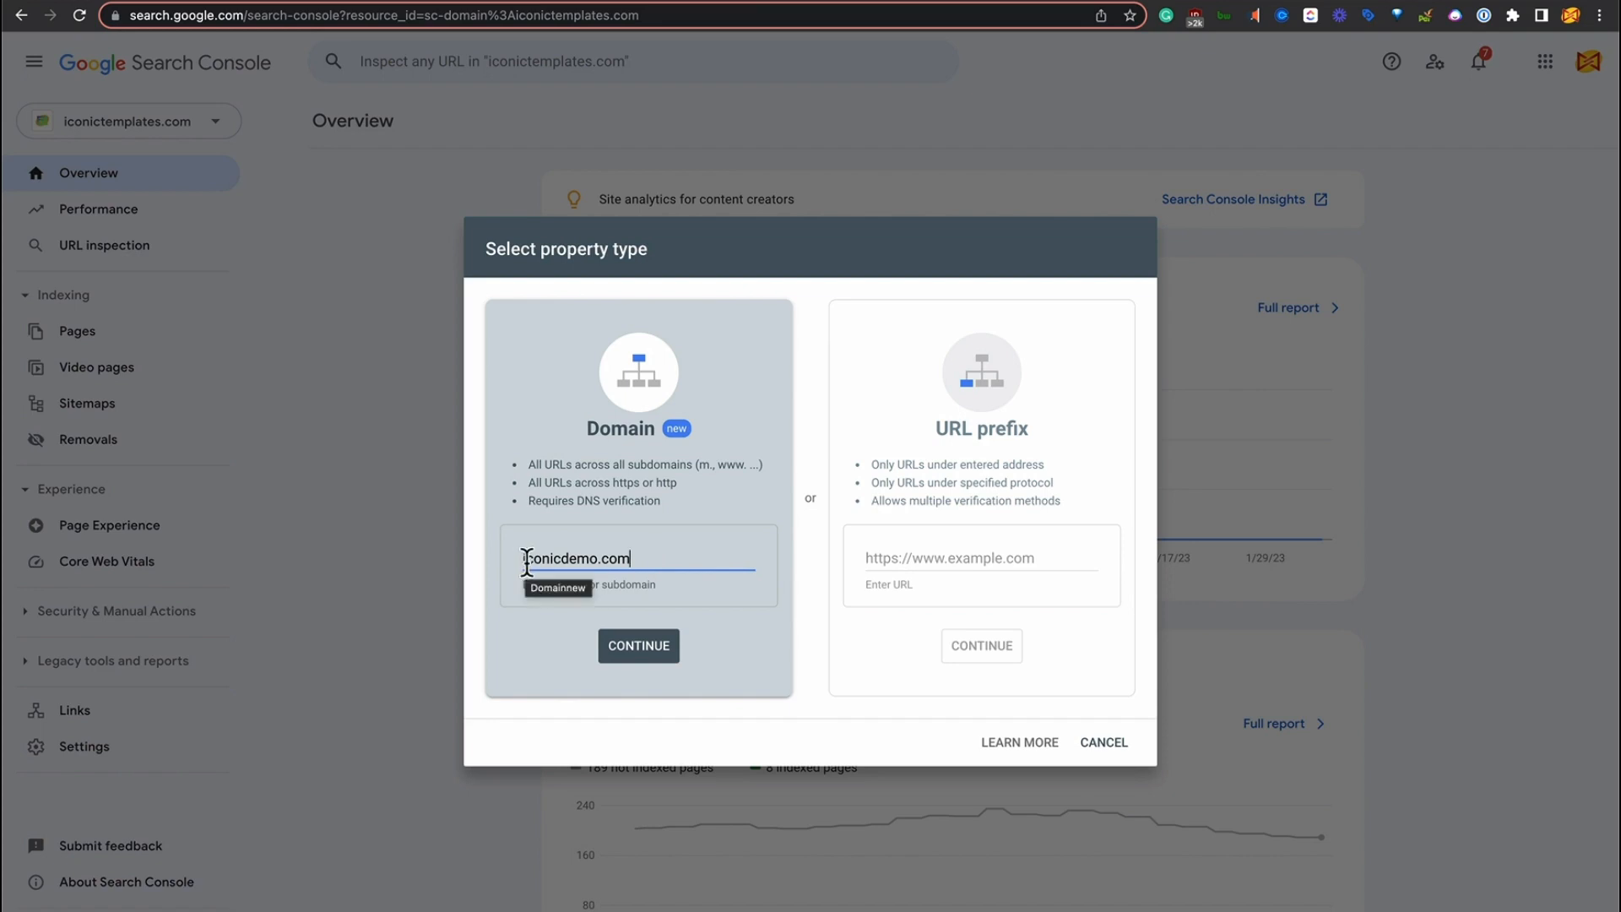
{"action": "triple_click", "coordinate": [655, 557]}
{"action": "key", "text": "BackSpace"}
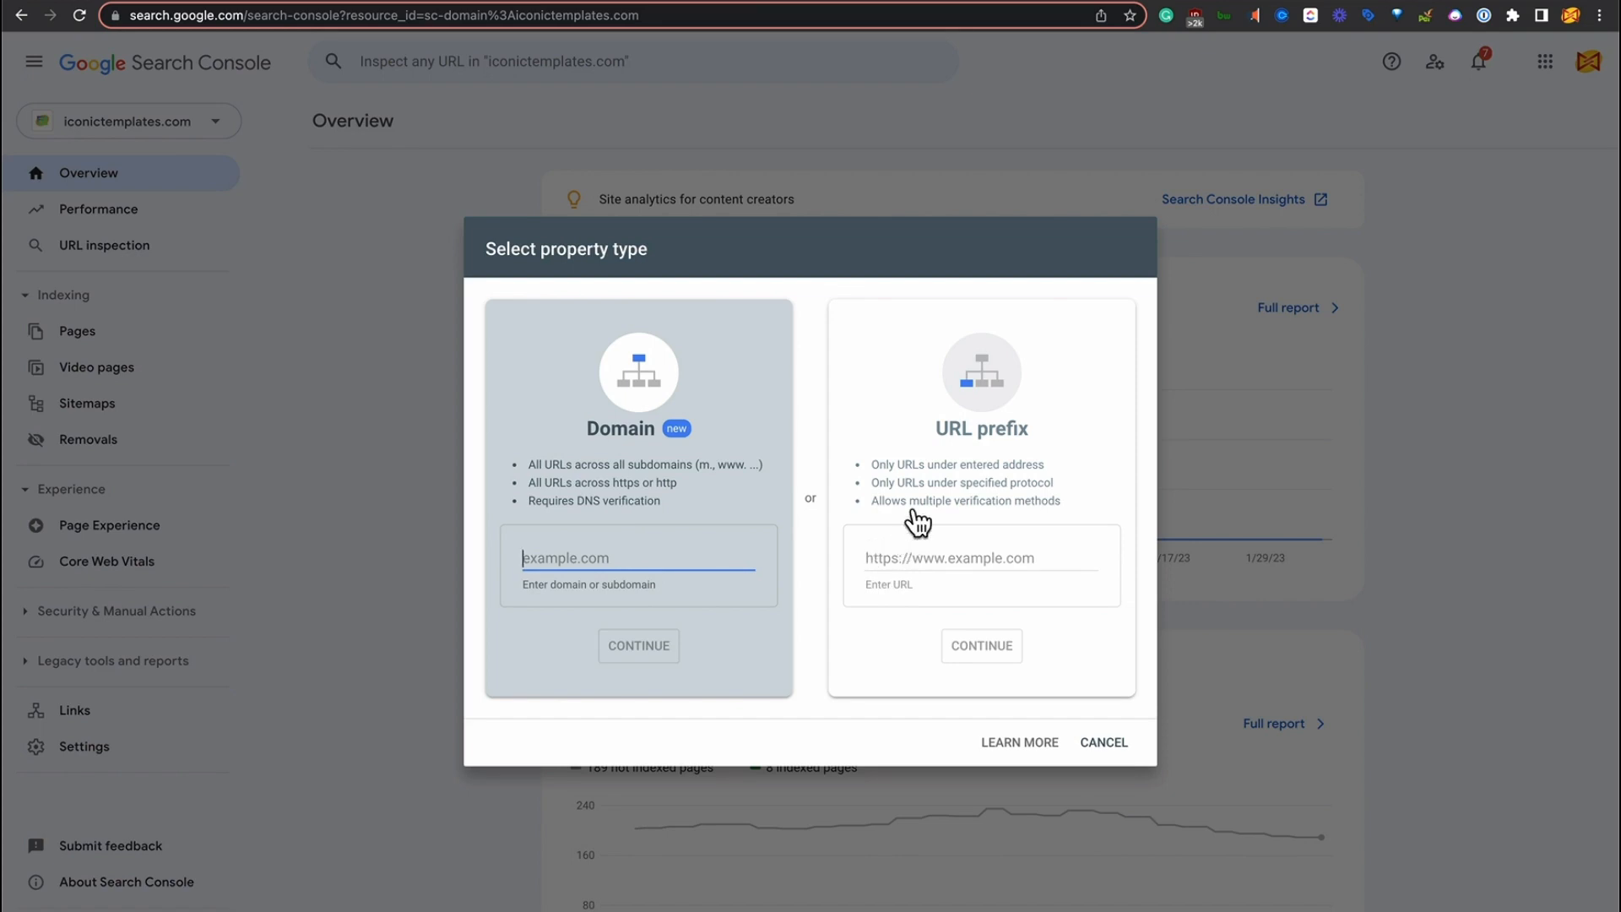
{"action": "left_click", "coordinate": [888, 559]}
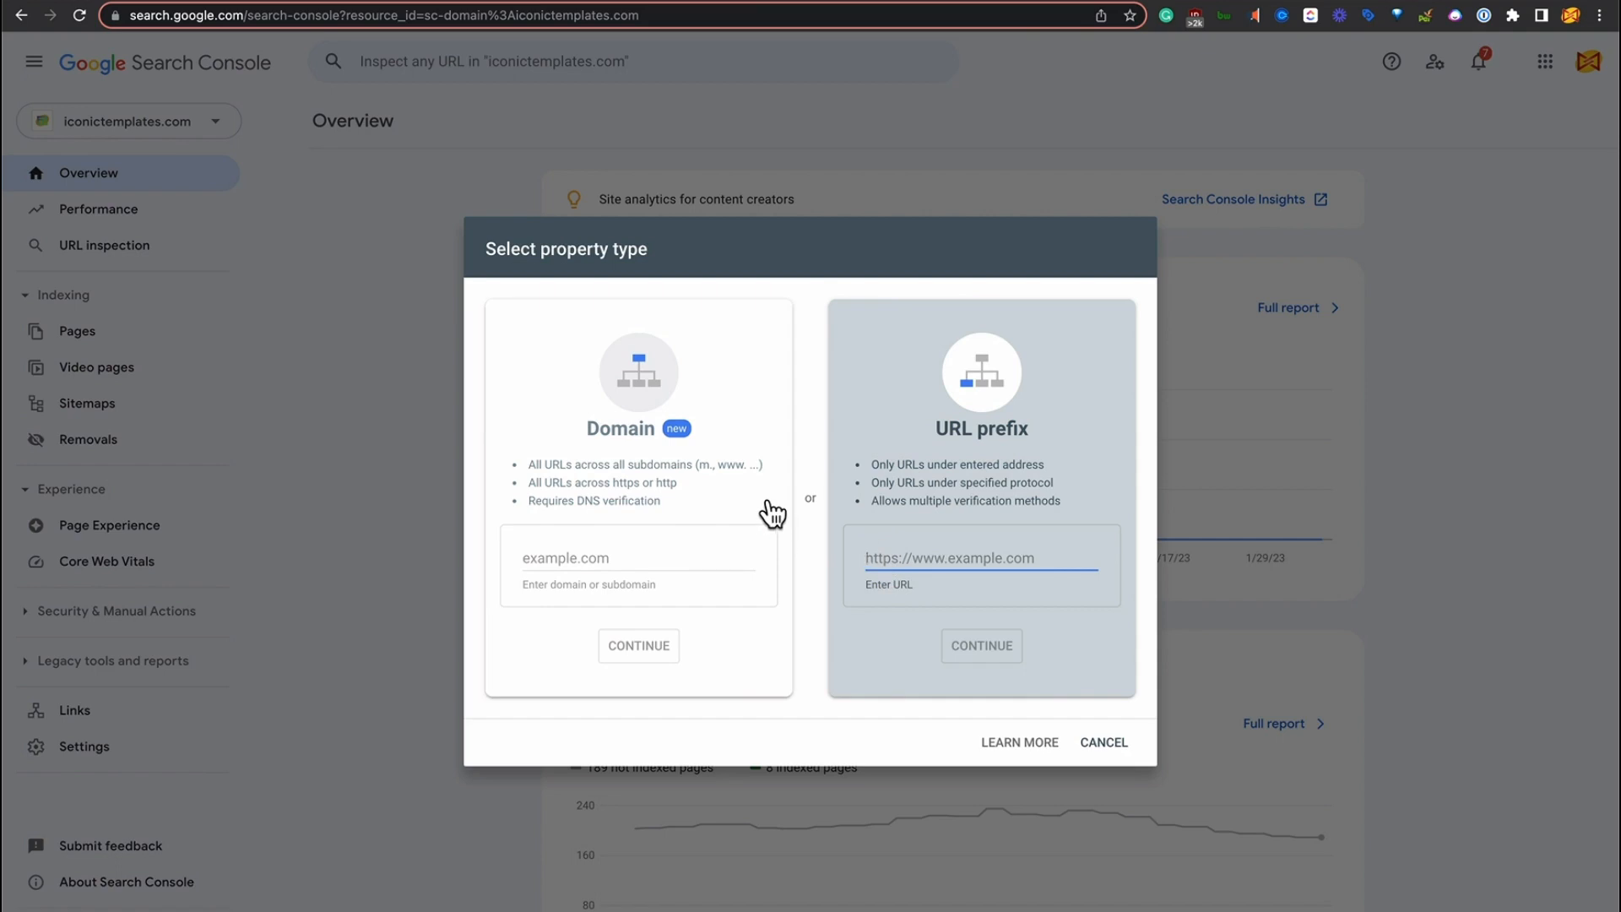
{"action": "left_click", "coordinate": [611, 554]}
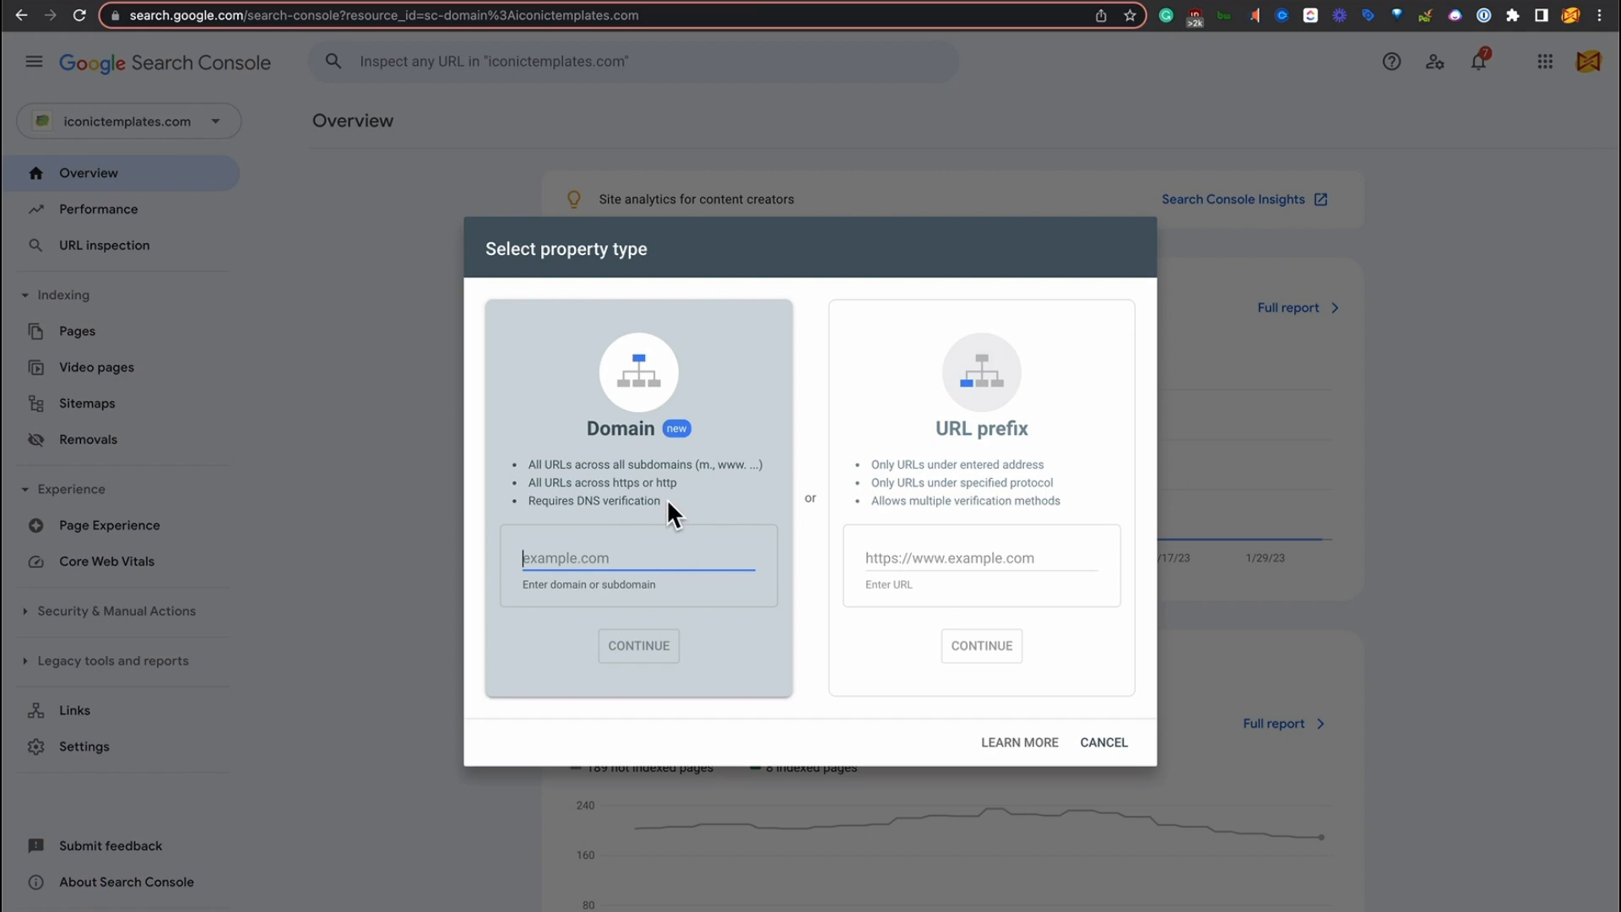
{"action": "left_click", "coordinate": [908, 505]}
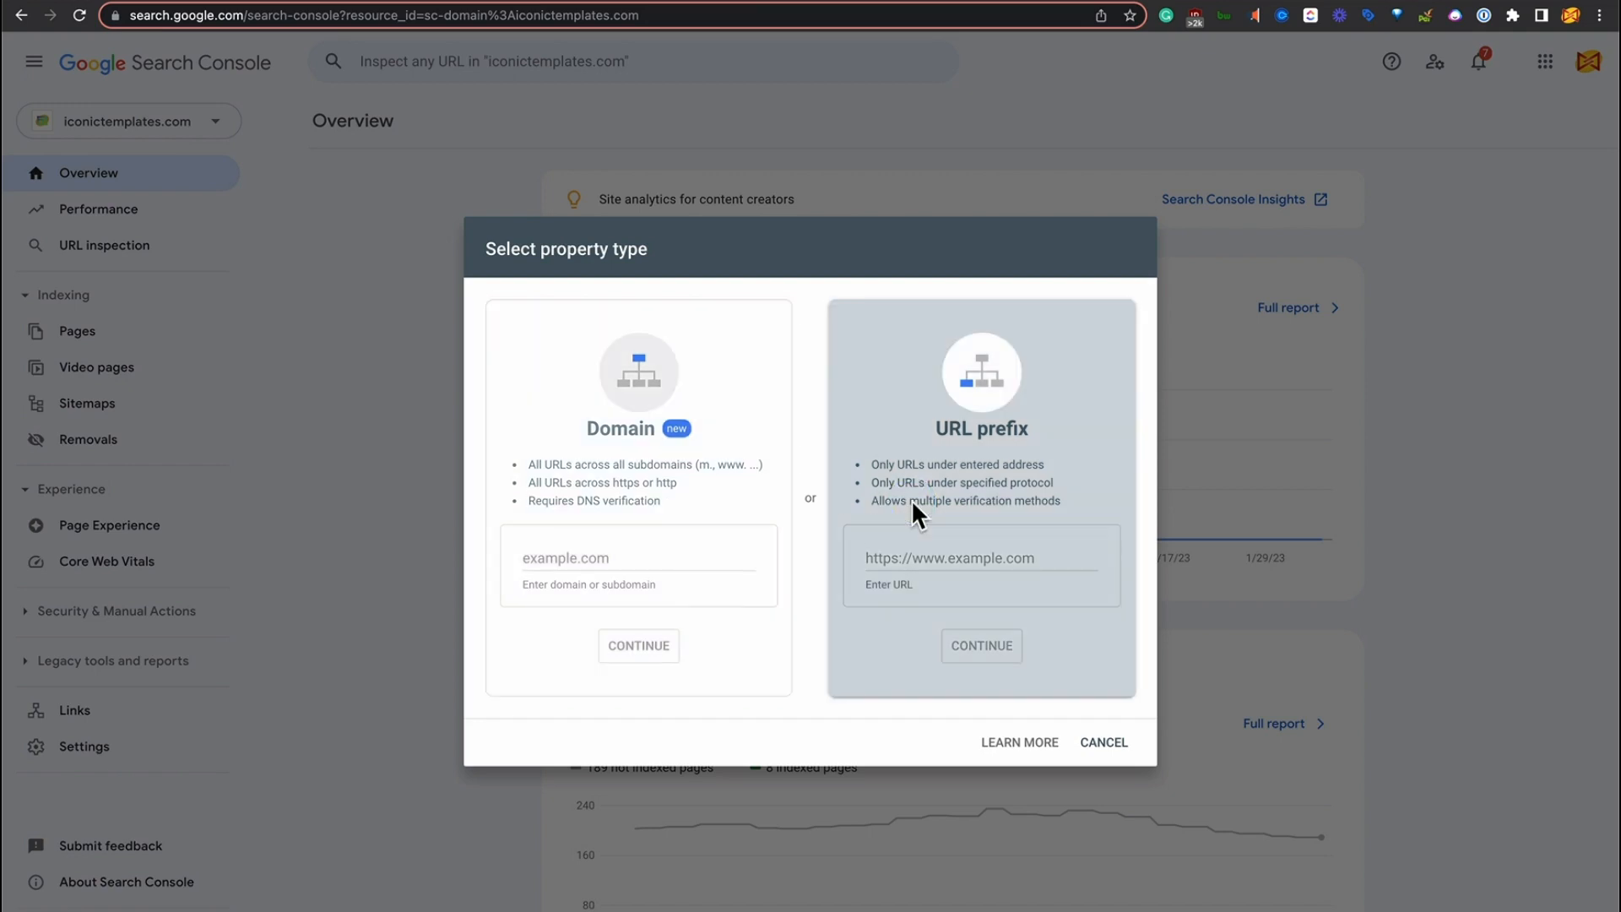
{"action": "left_click", "coordinate": [895, 559]}
{"action": "type", "text": "https://back-kida.tryiconictemplates.com/"}
{"action": "left_click", "coordinate": [887, 559]}
{"action": "left_click_drag", "start_coordinate": [887, 559], "coordinate": [841, 561]}
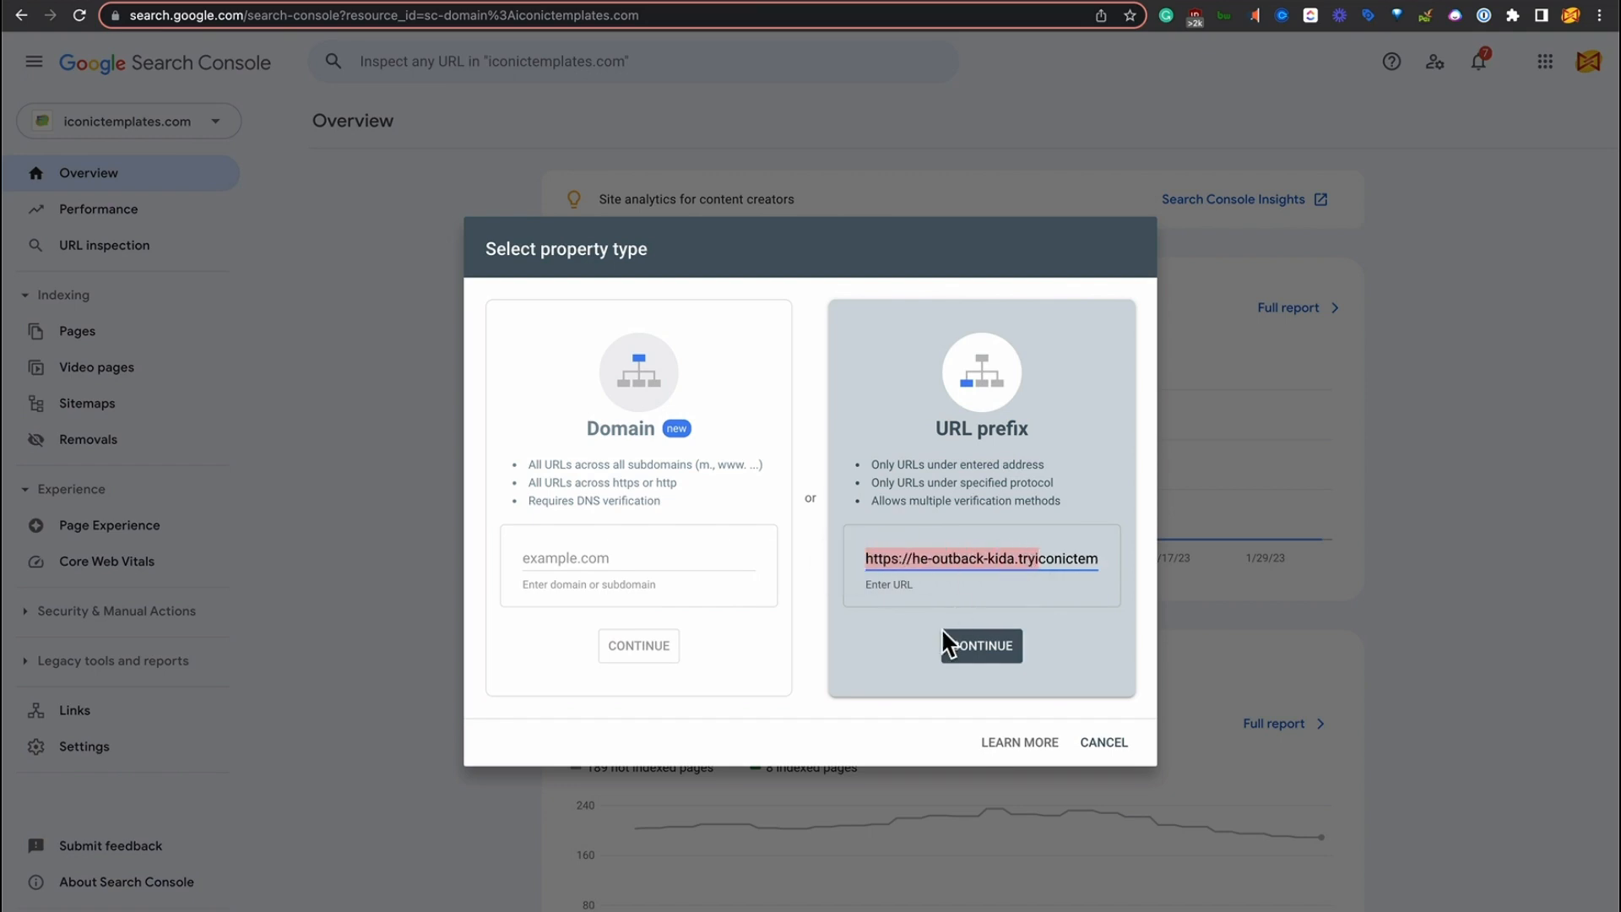
{"action": "left_click", "coordinate": [982, 647]}
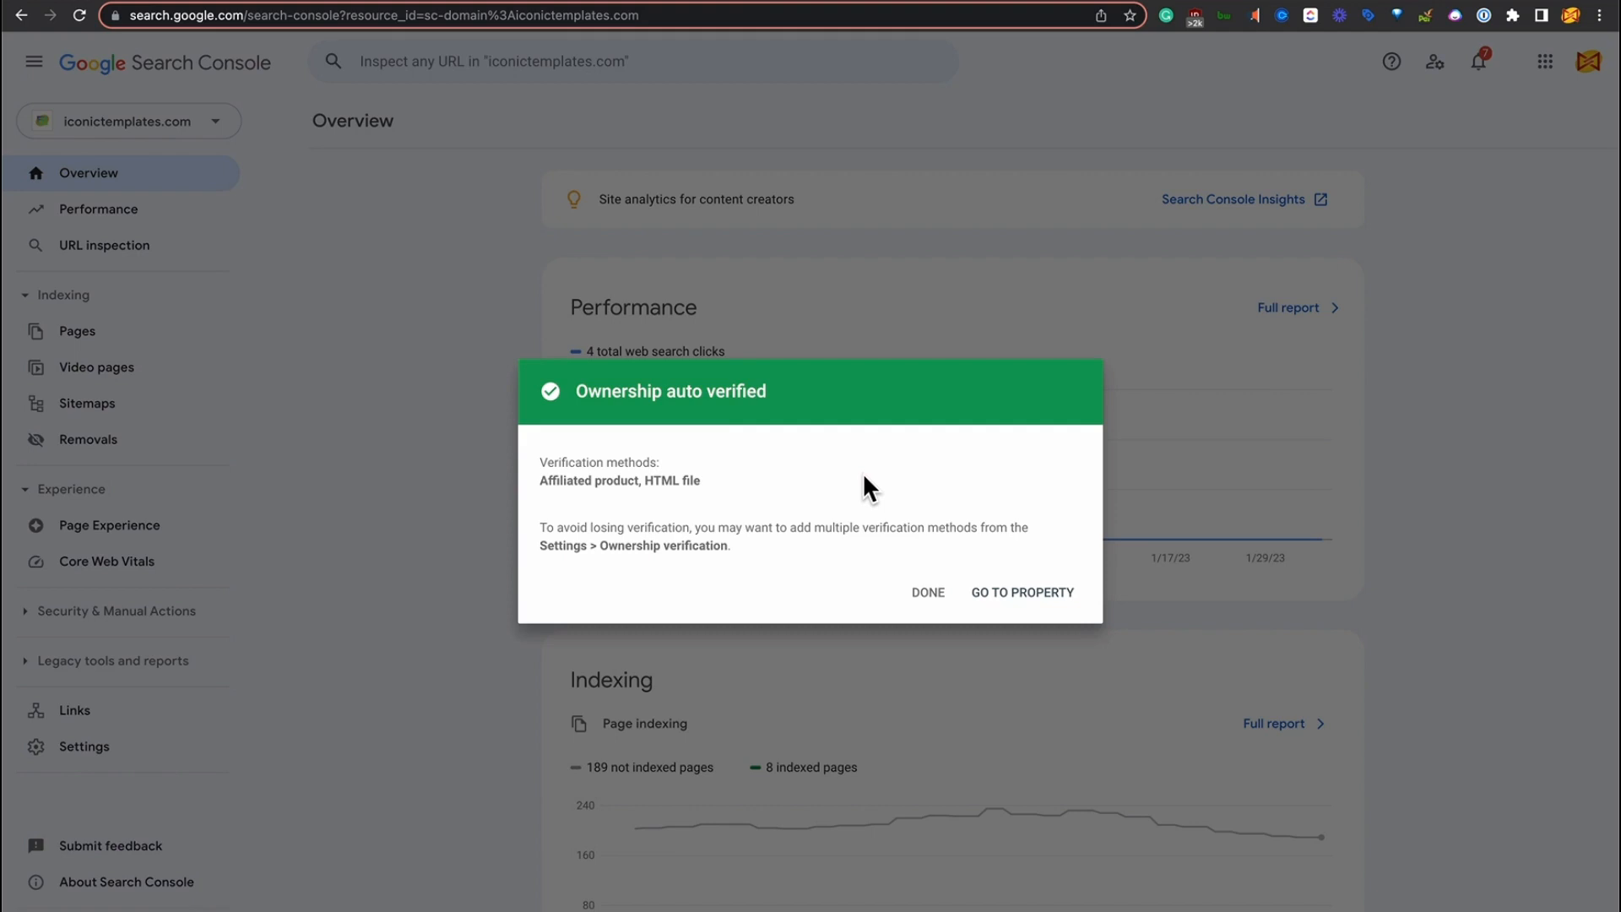
{"action": "left_click", "coordinate": [1012, 596]}
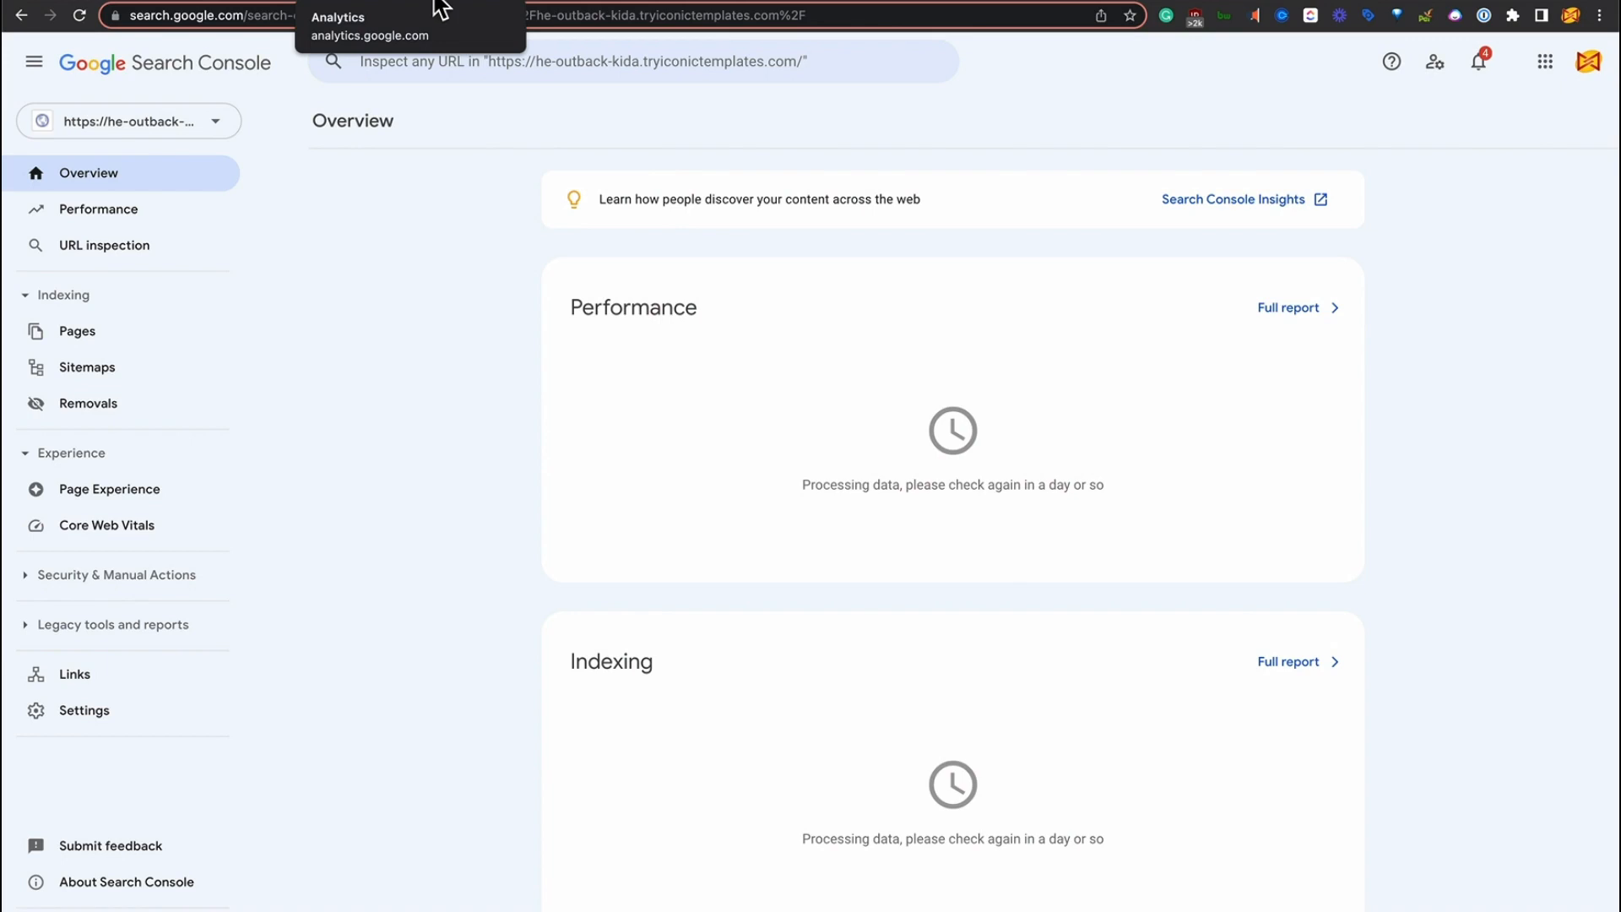
- Open the new Search Console property's settings and check its service associations
{"action": "left_click", "coordinate": [437, 7]}
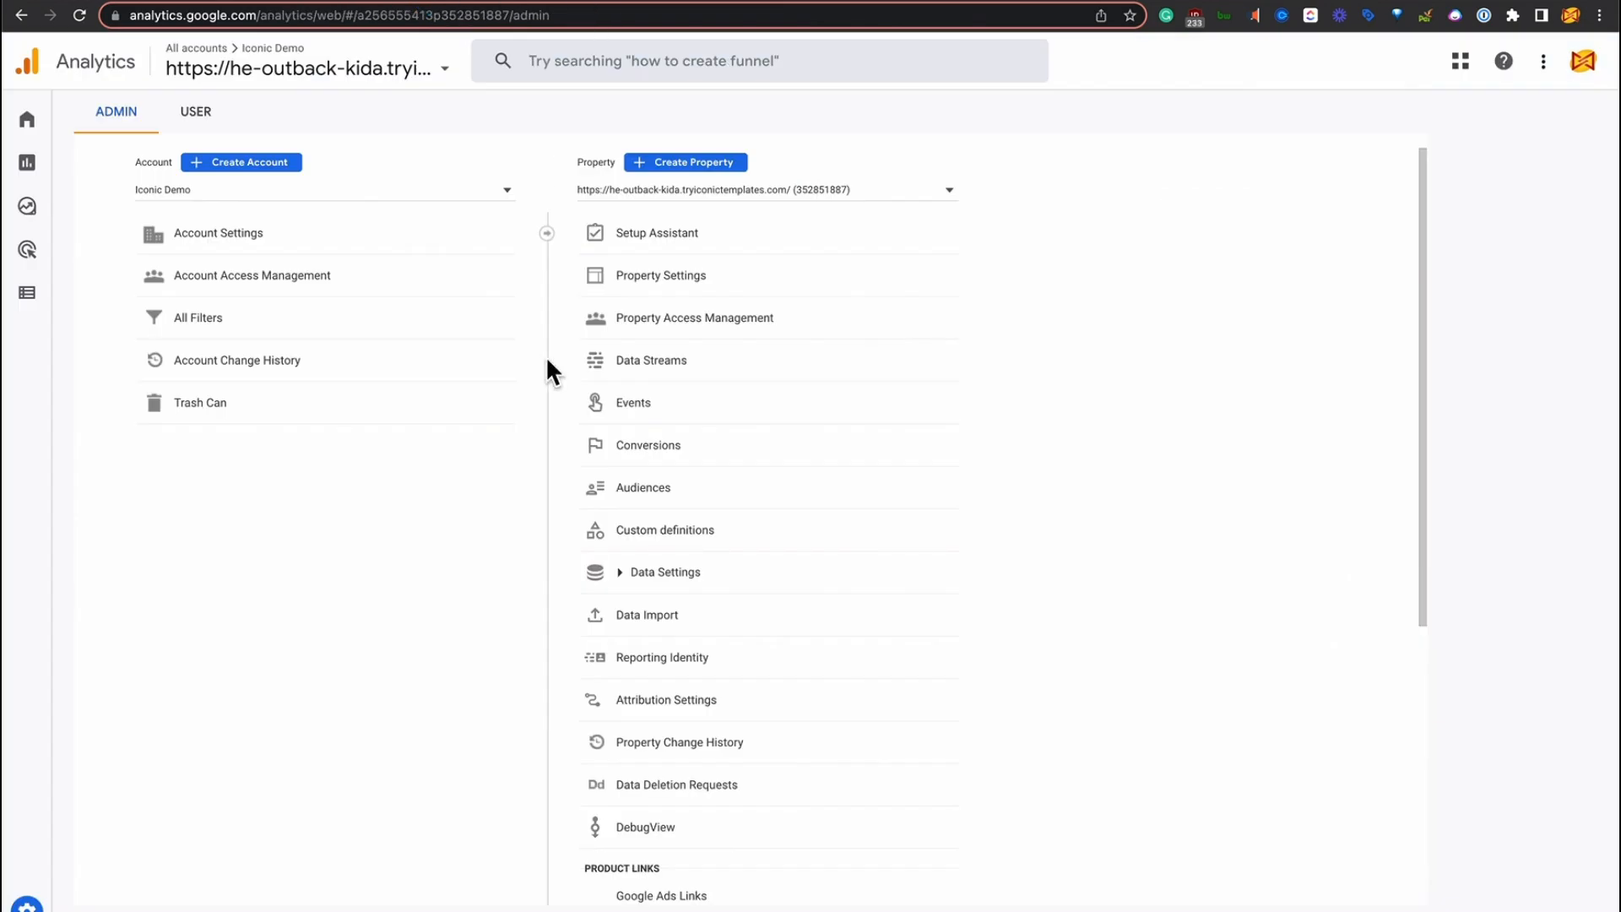
{"action": "left_click", "coordinate": [591, 7]}
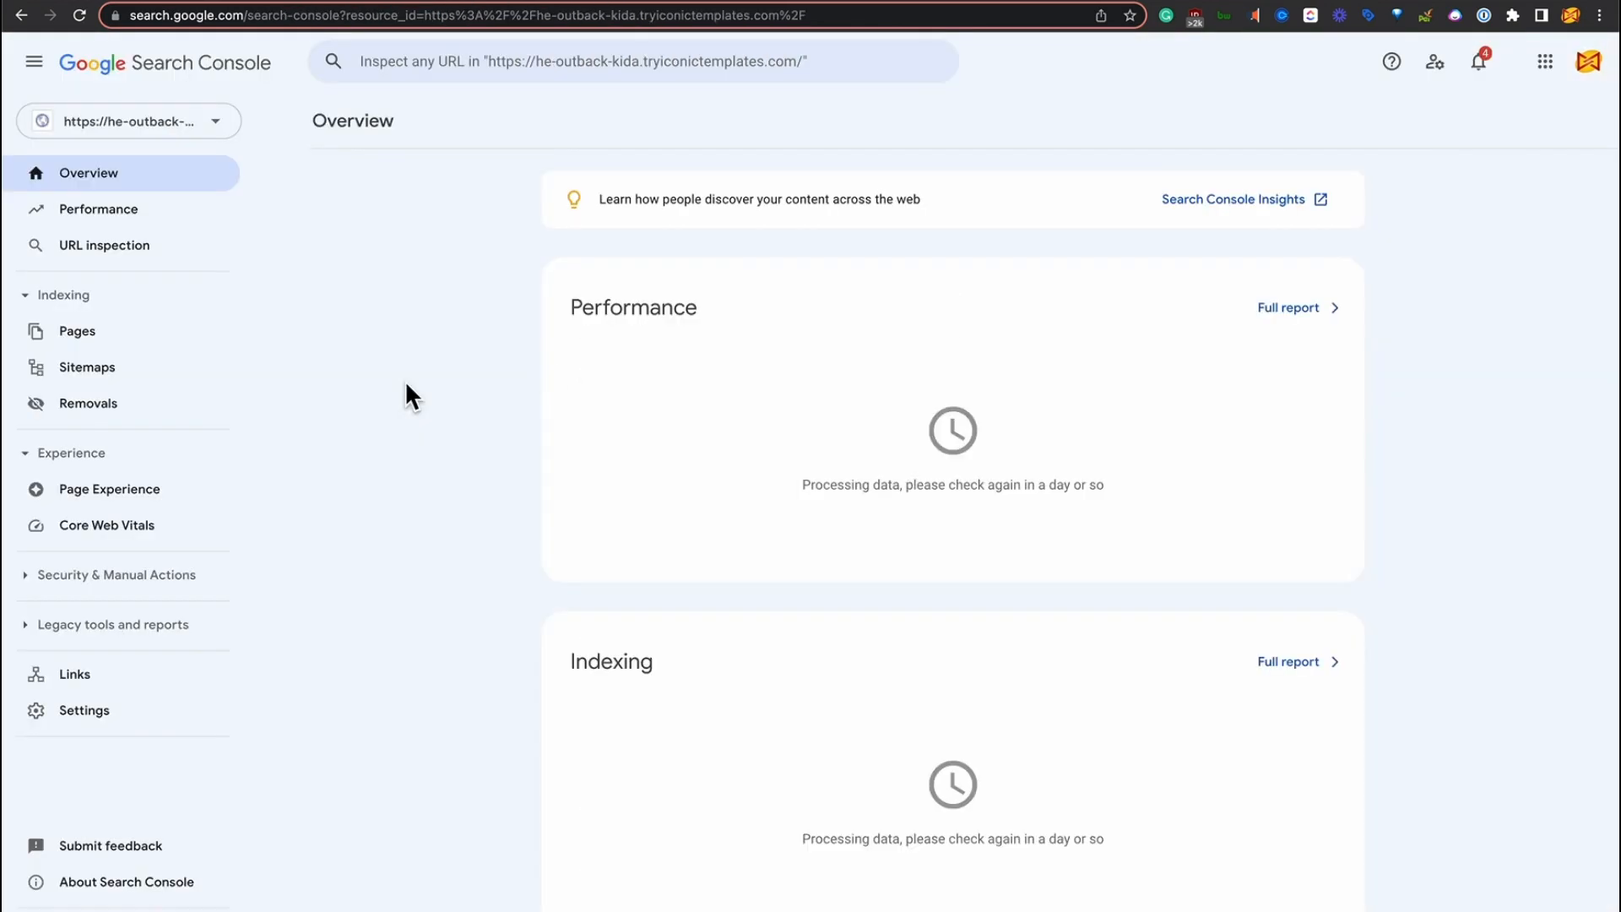
{"action": "scroll", "coordinate": [398, 473], "scroll_direction": "down", "scroll_amount": 1}
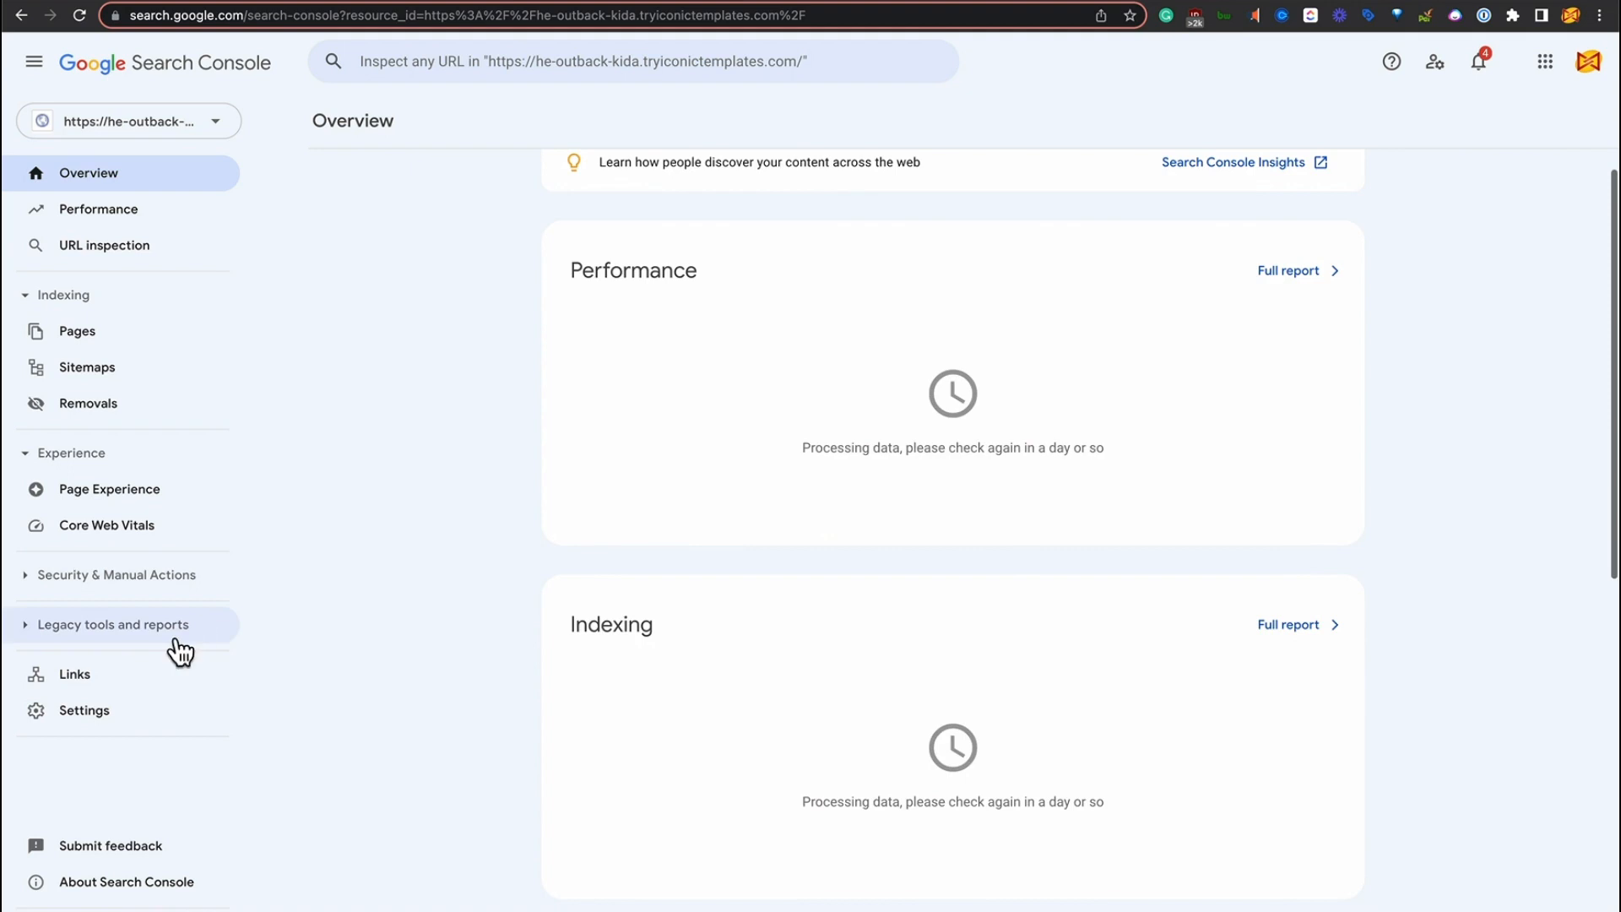
{"action": "left_click", "coordinate": [100, 731]}
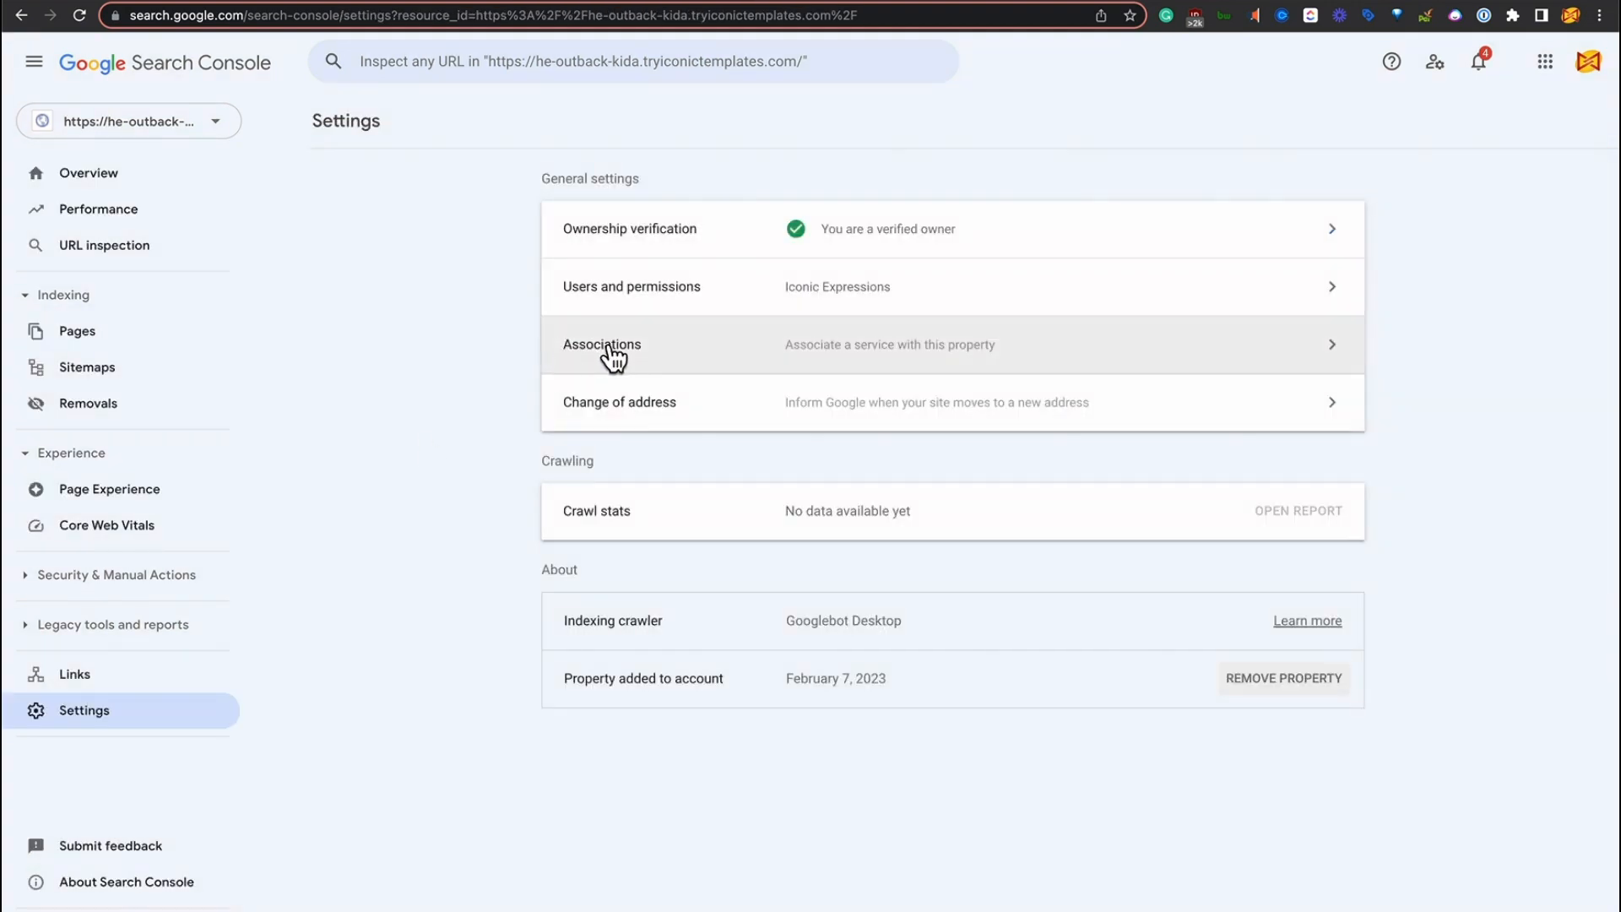
{"action": "left_click", "coordinate": [609, 344]}
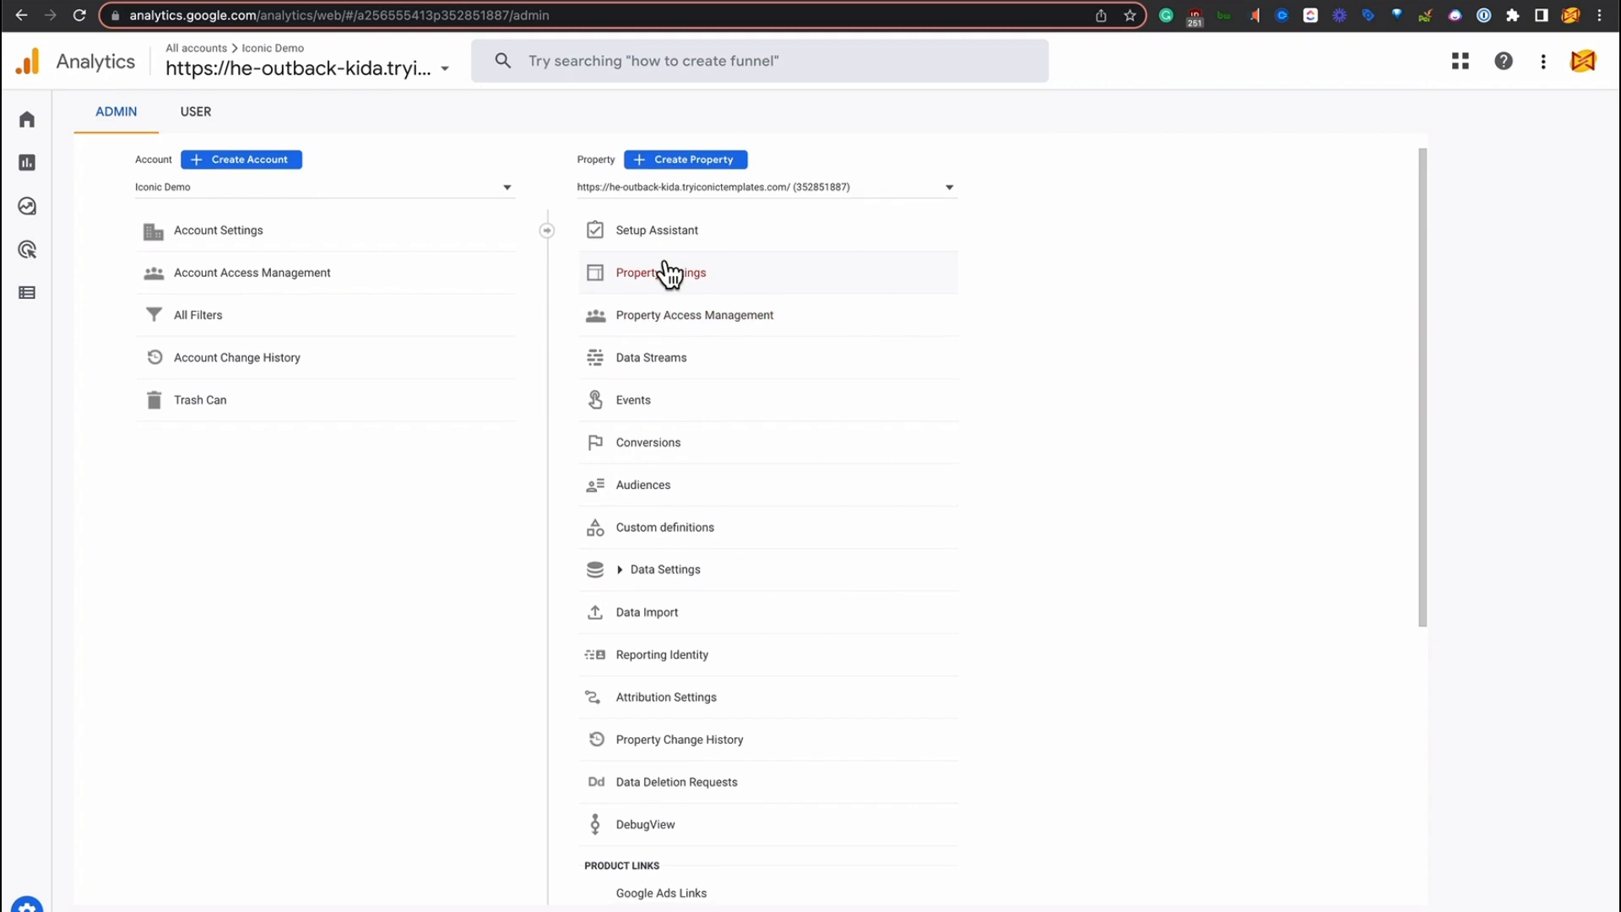
- Switch to Google Analytics, start a new Search Console link for the property, and open the list of managed Search Console properties
{"action": "scroll", "coordinate": [667, 273], "scroll_direction": "down", "scroll_amount": 5}
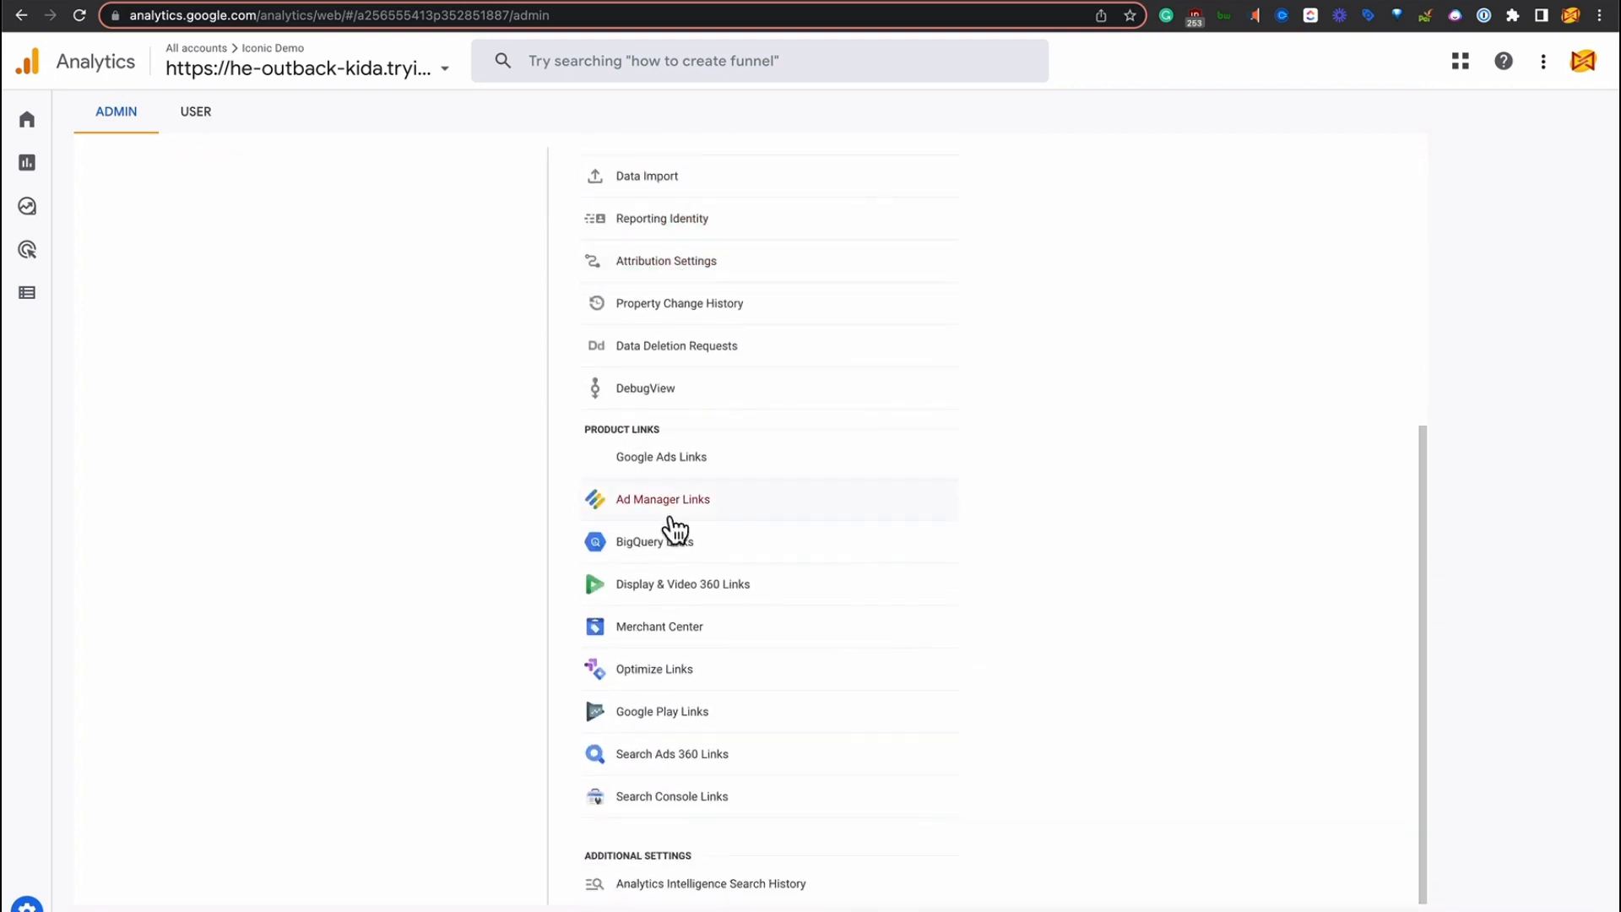
{"action": "left_click", "coordinate": [689, 802]}
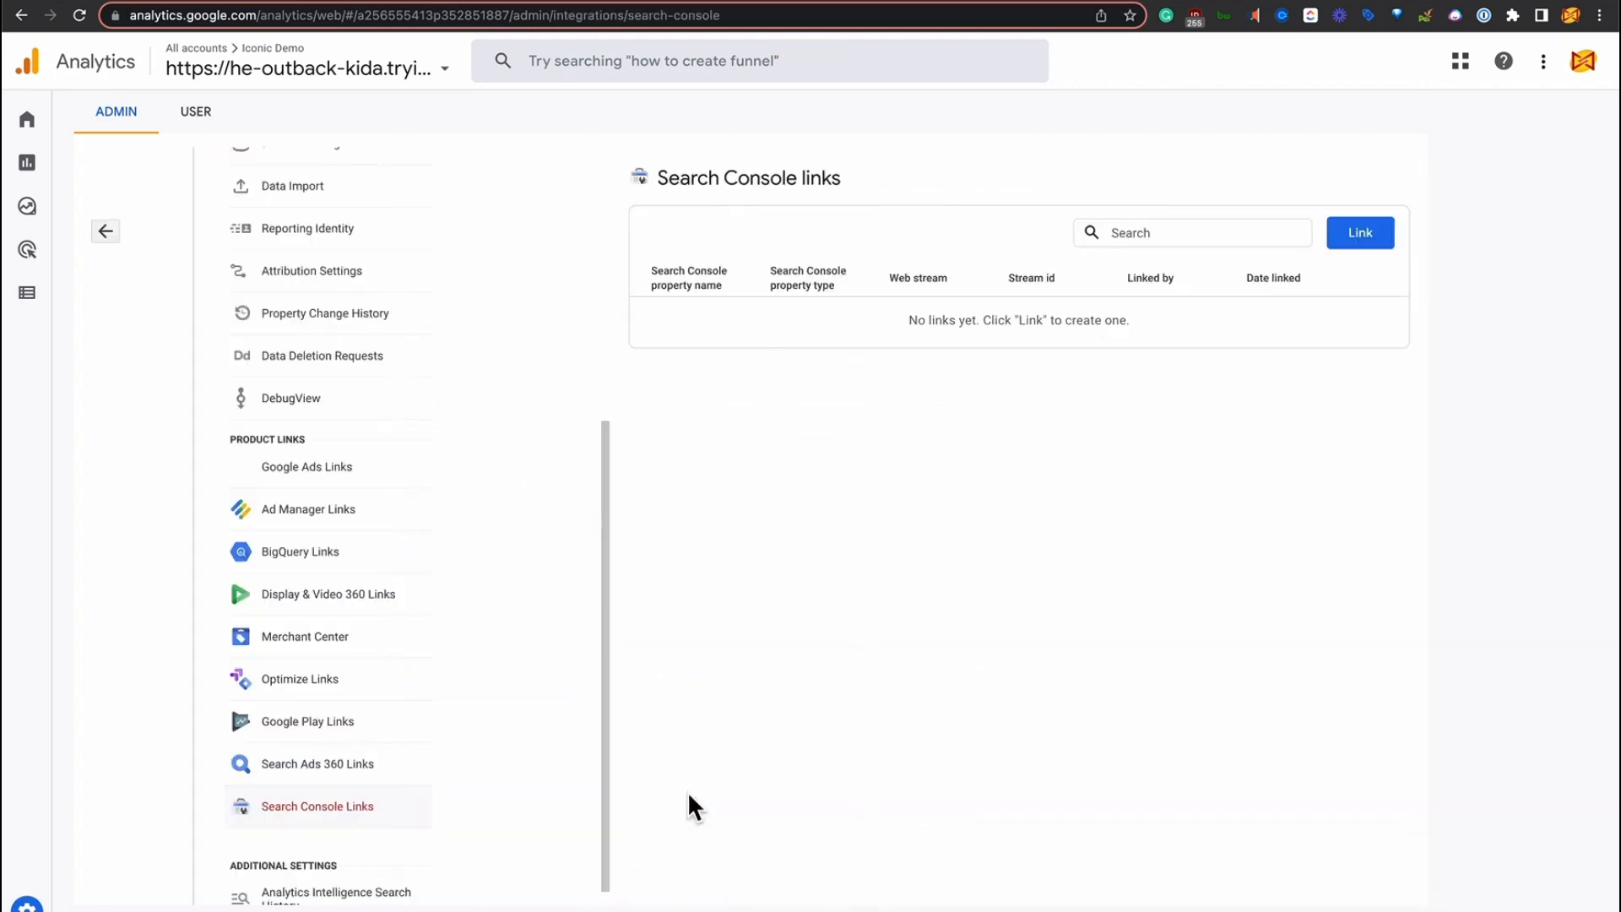
{"action": "left_click", "coordinate": [1360, 237]}
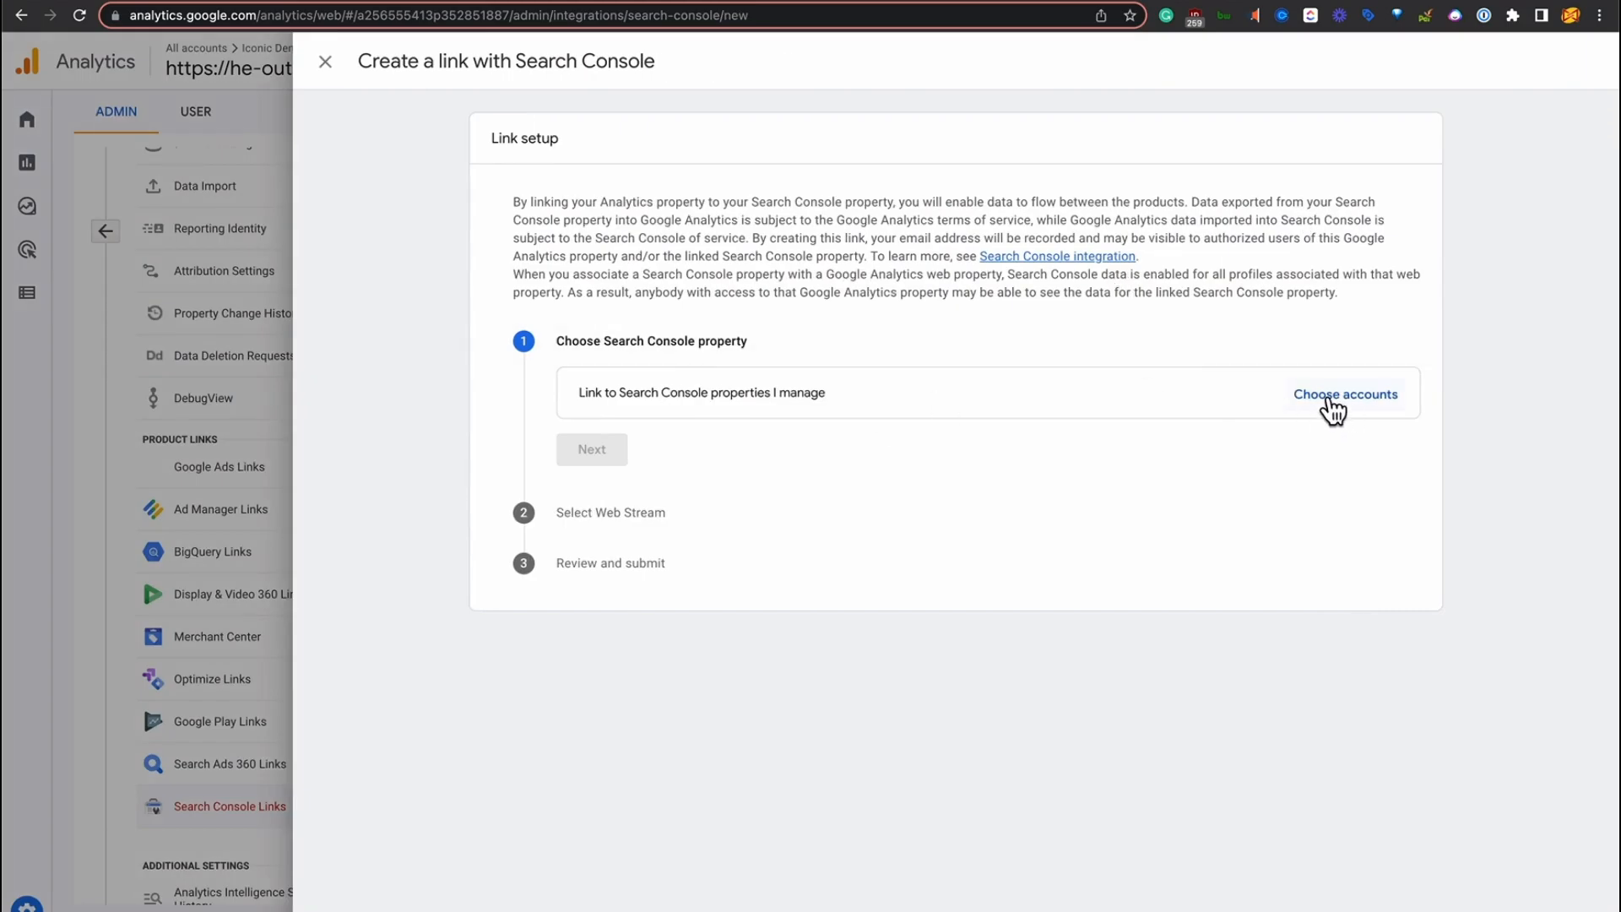
{"action": "left_click", "coordinate": [1329, 400]}
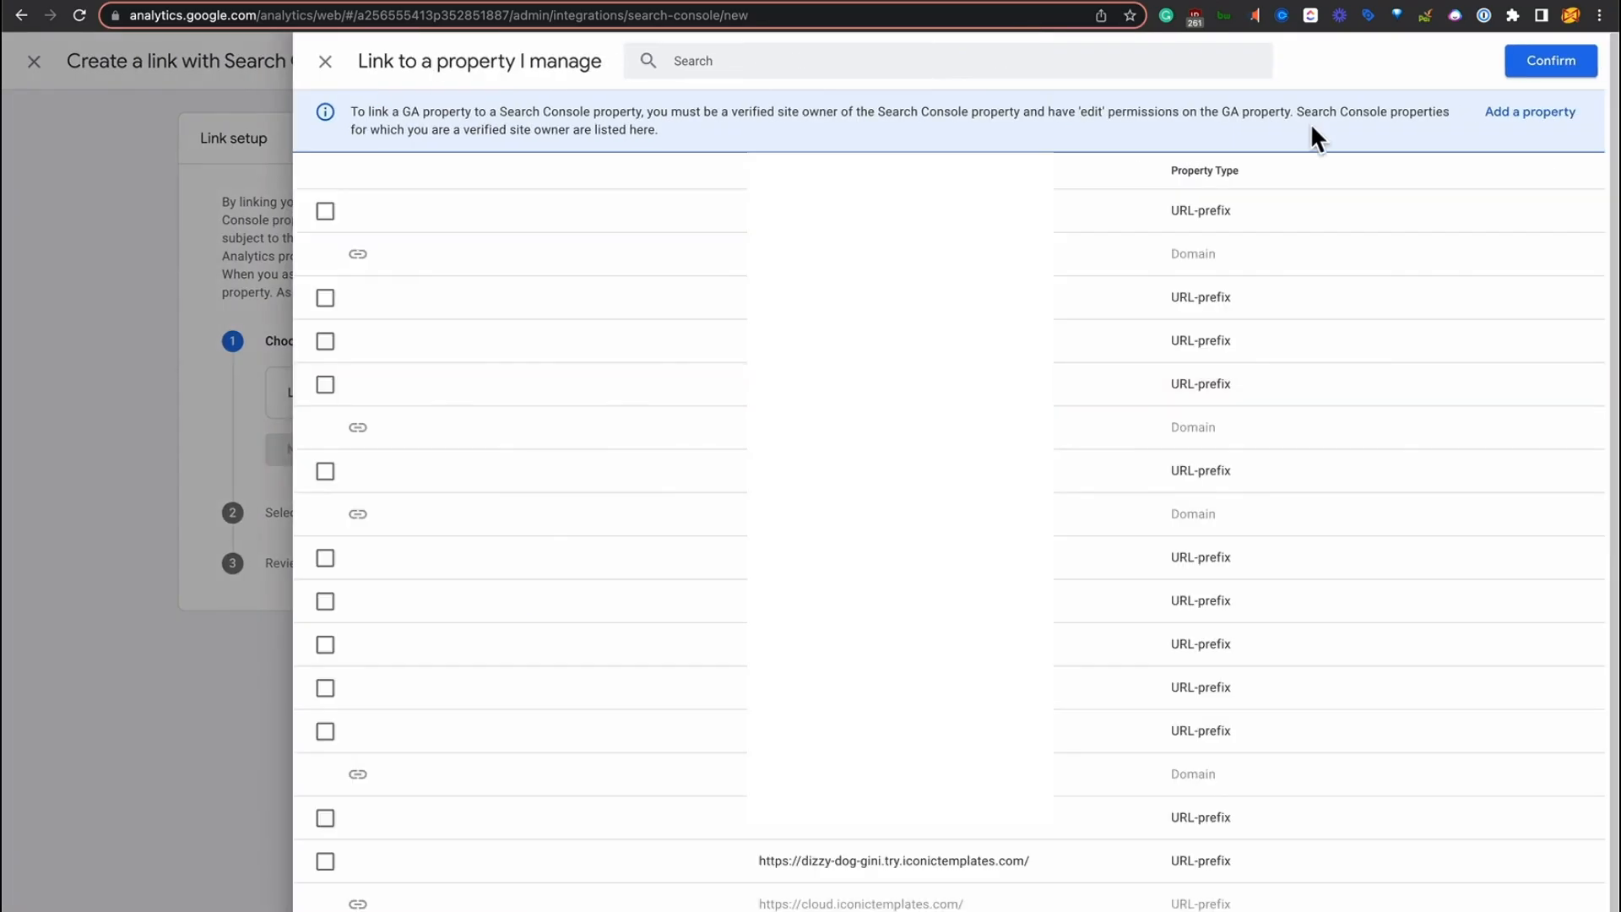
- Follow the option for adding a site to Search Console, and return to the property list in Google Analytics
{"action": "left_click", "coordinate": [1525, 113]}
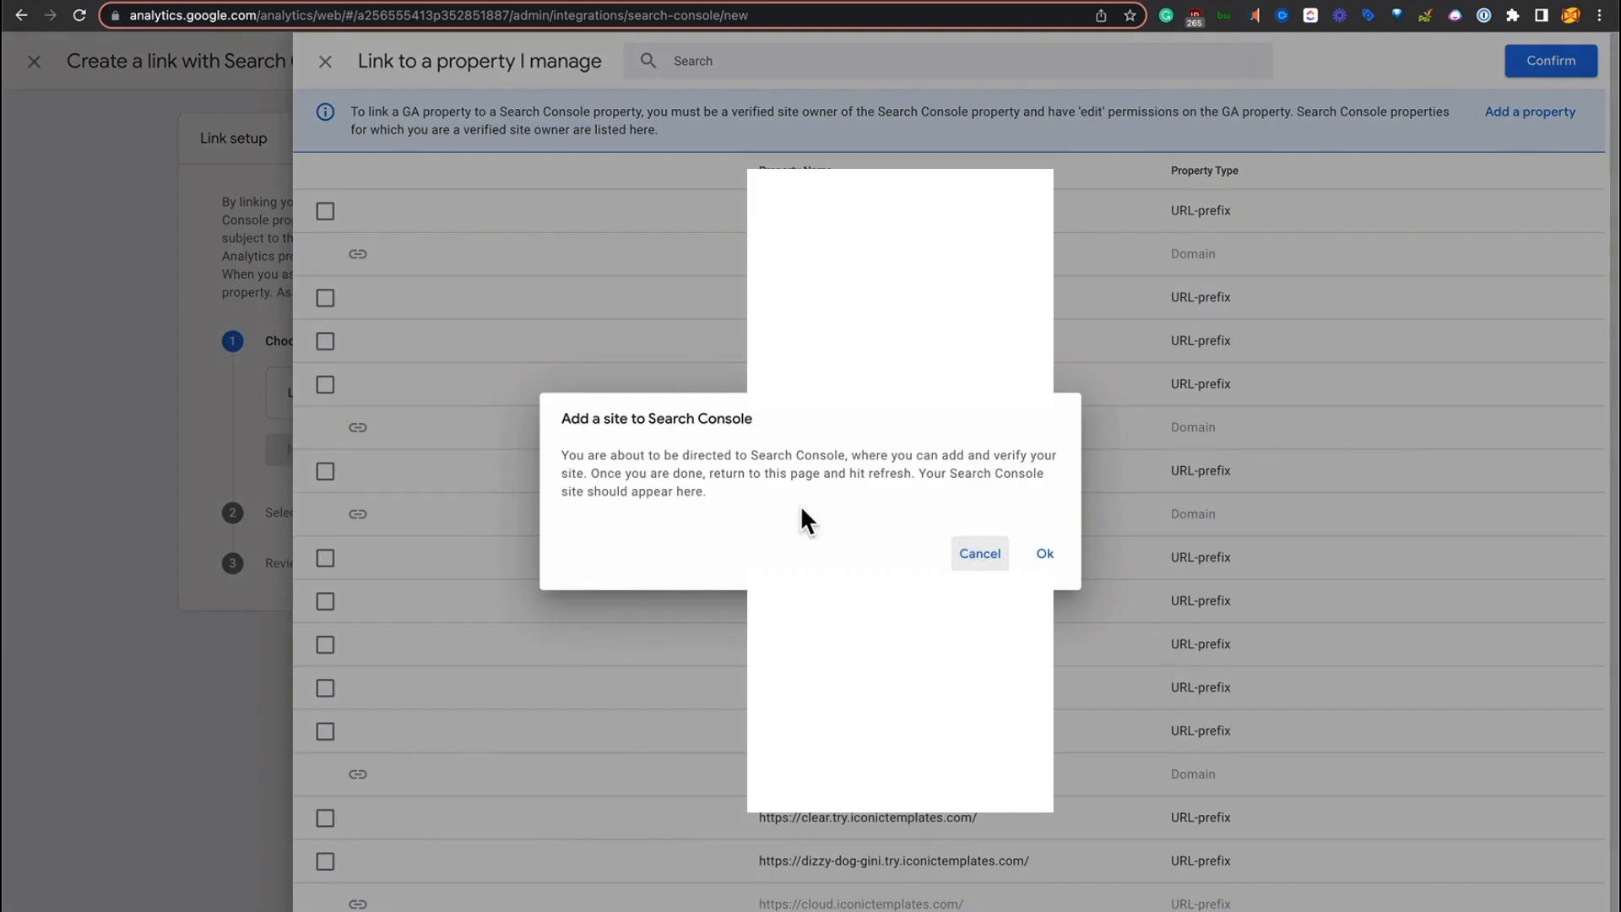
{"action": "left_click", "coordinate": [1047, 558]}
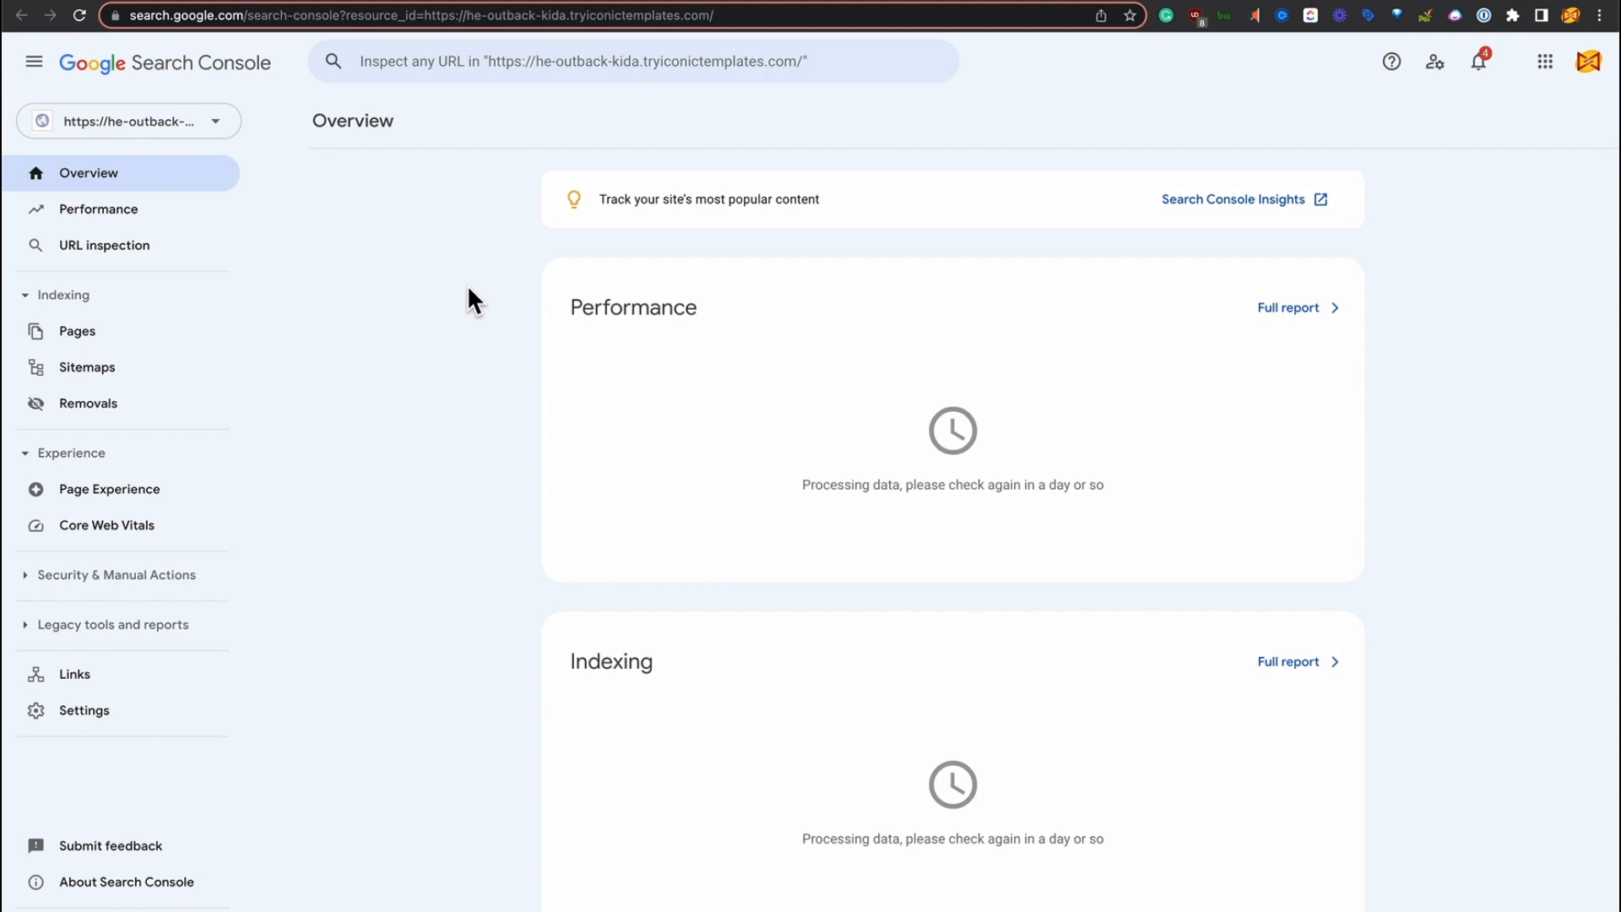
{"action": "left_click", "coordinate": [461, 1]}
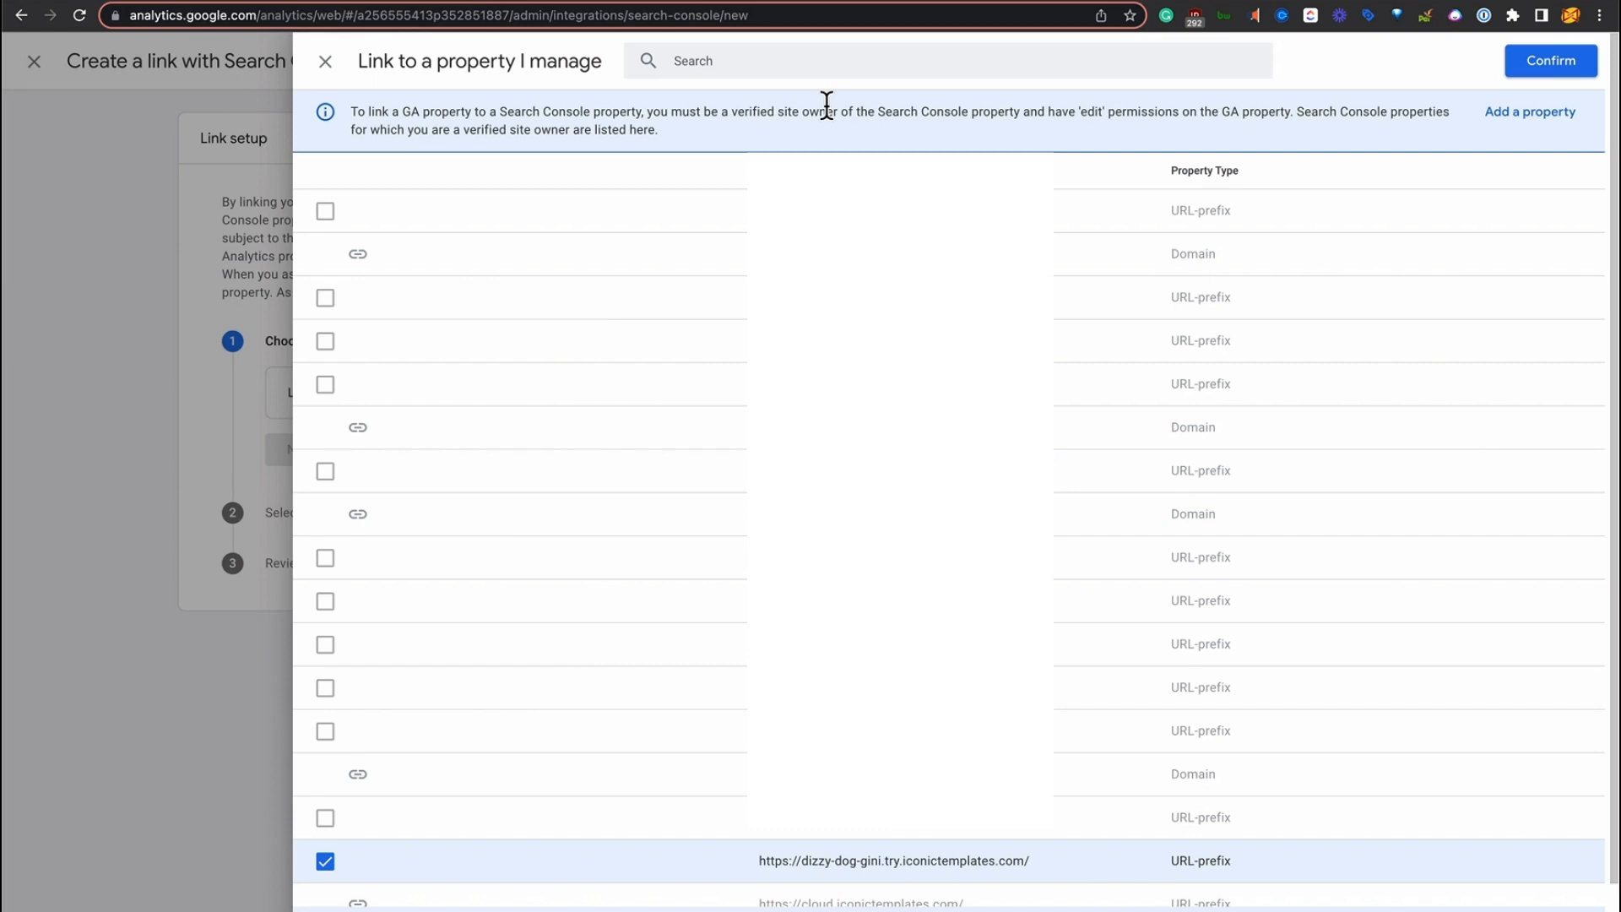
{"action": "left_click", "coordinate": [324, 860]}
{"action": "left_click", "coordinate": [324, 860]}
{"action": "left_click", "coordinate": [1534, 67]}
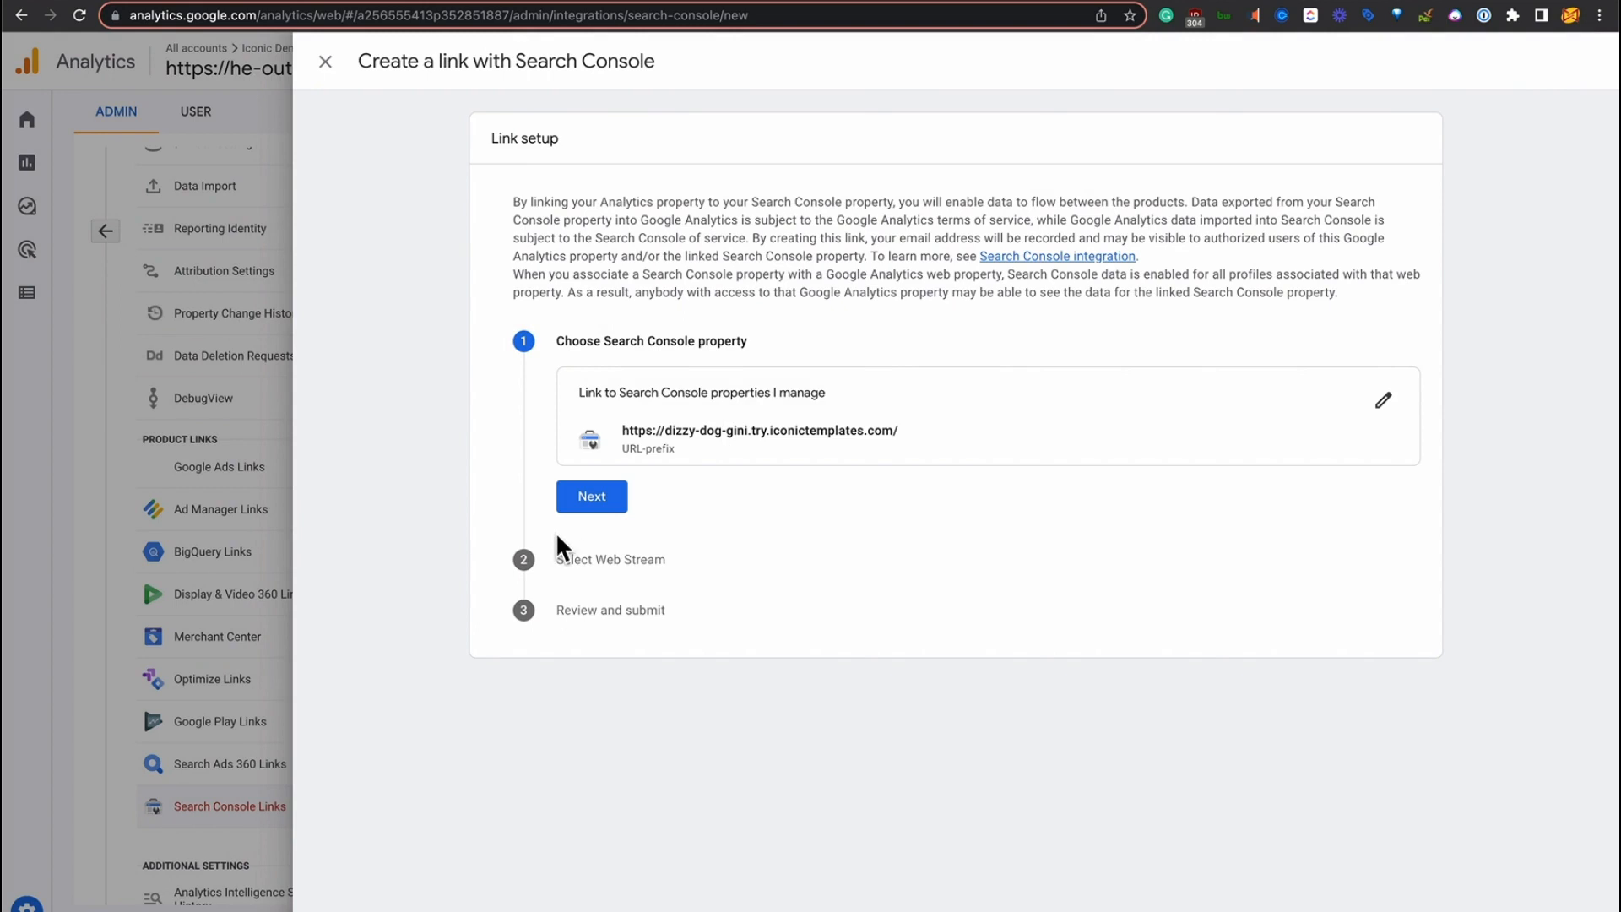
{"action": "left_click", "coordinate": [591, 498]}
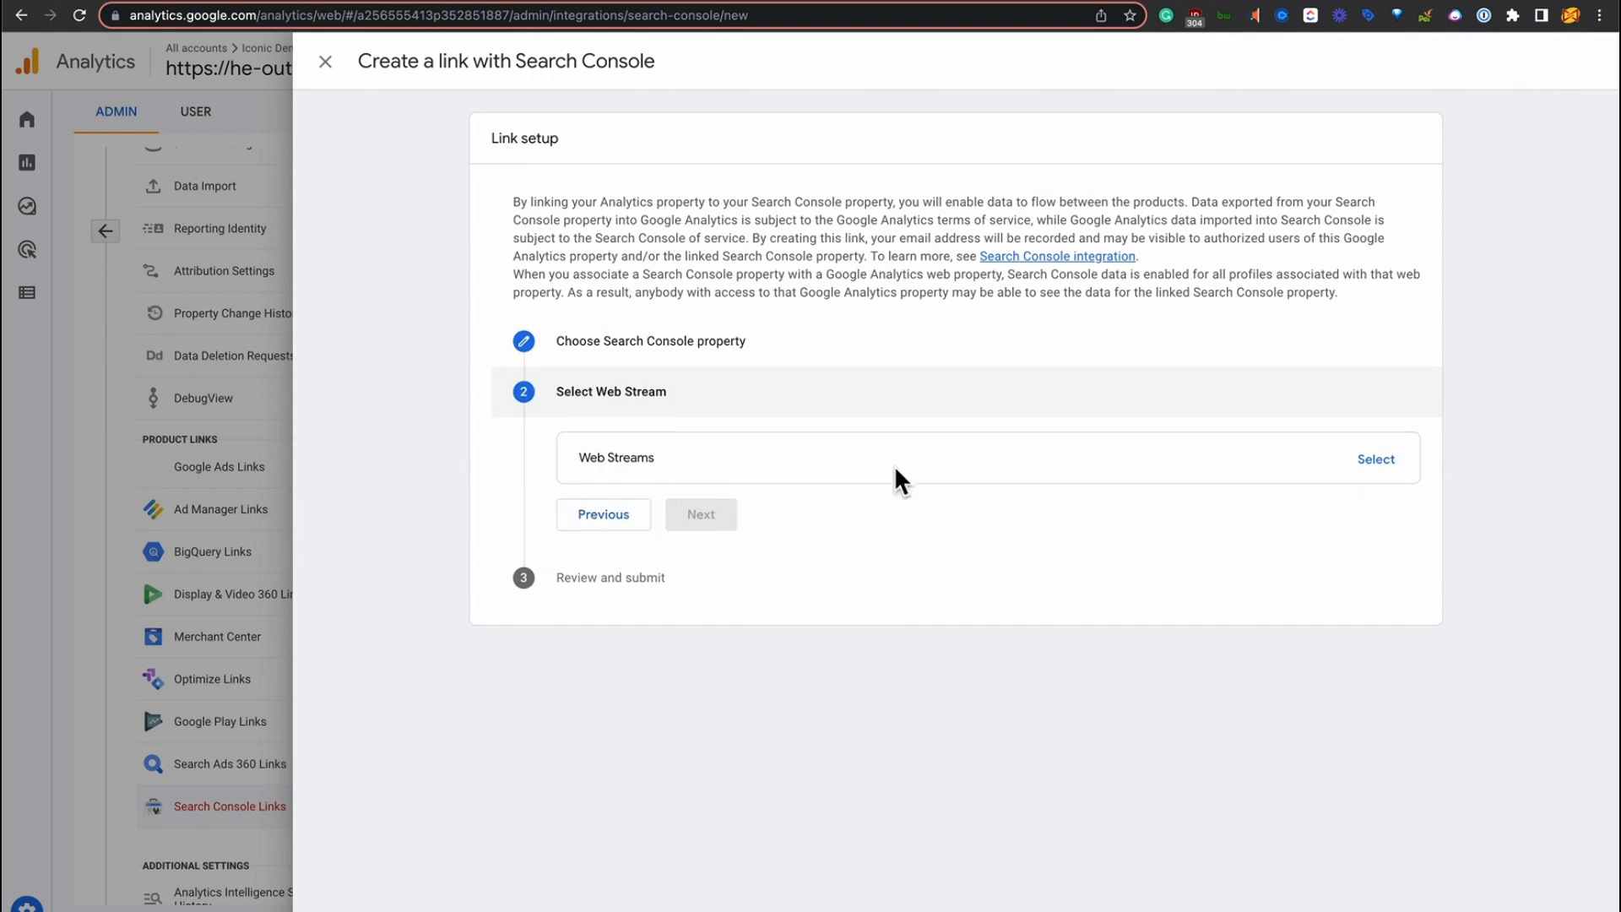
- Select the he-outback-kida.tryiconictemplates web stream, submit the Search Console link, and close the link setup
{"action": "left_click", "coordinate": [1375, 462]}
{"action": "left_click", "coordinate": [626, 125]}
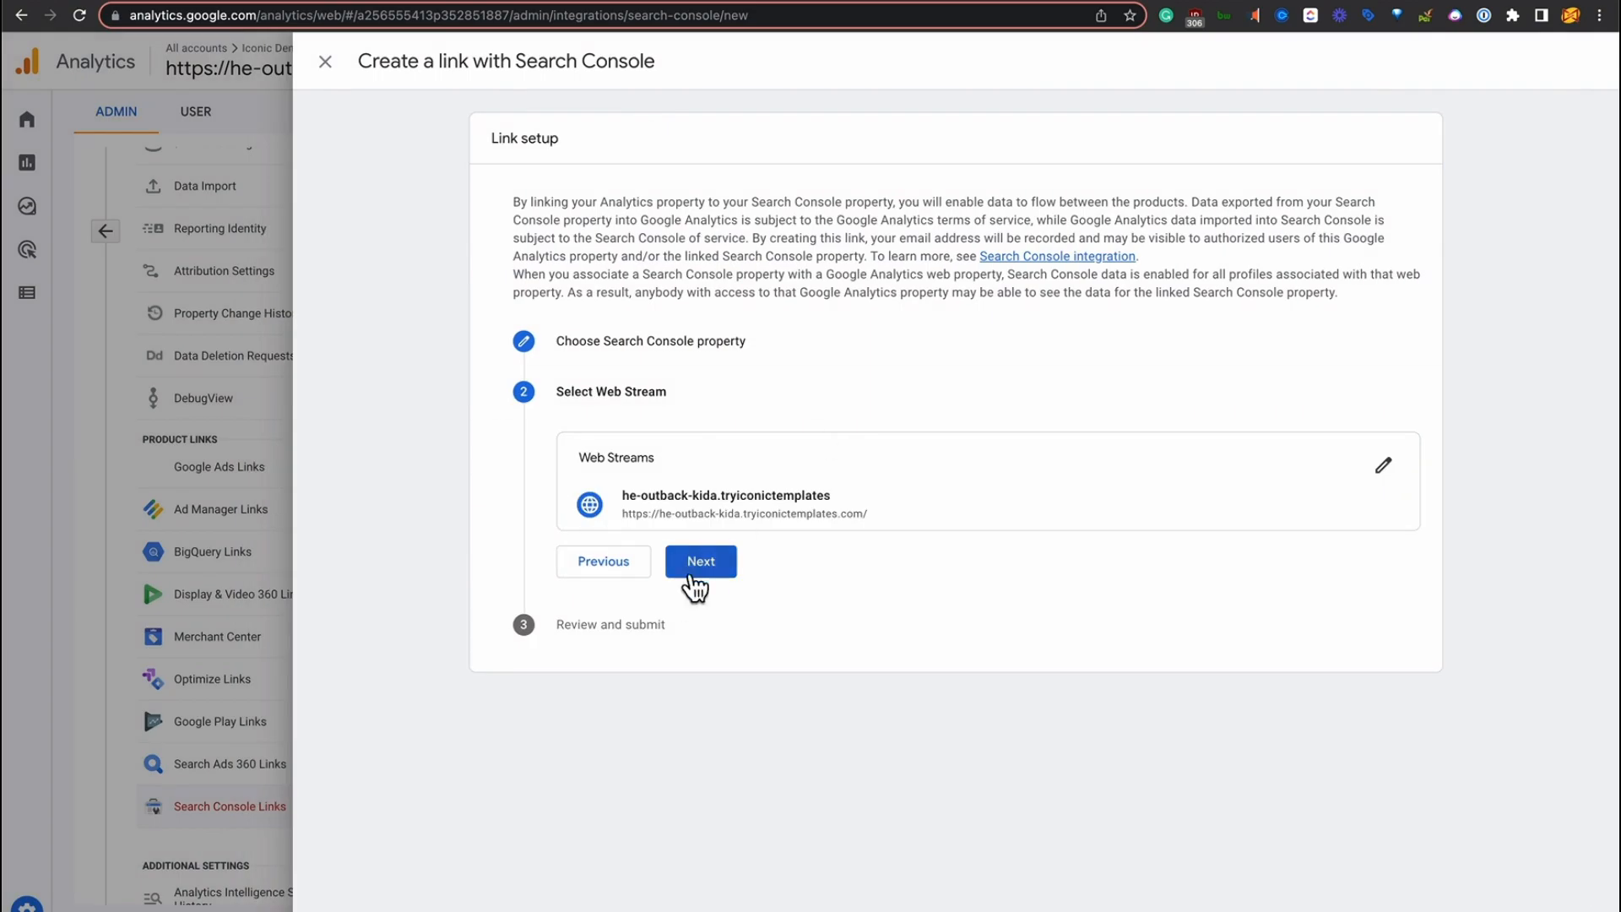
{"action": "left_click", "coordinate": [694, 583]}
{"action": "left_click", "coordinate": [708, 719]}
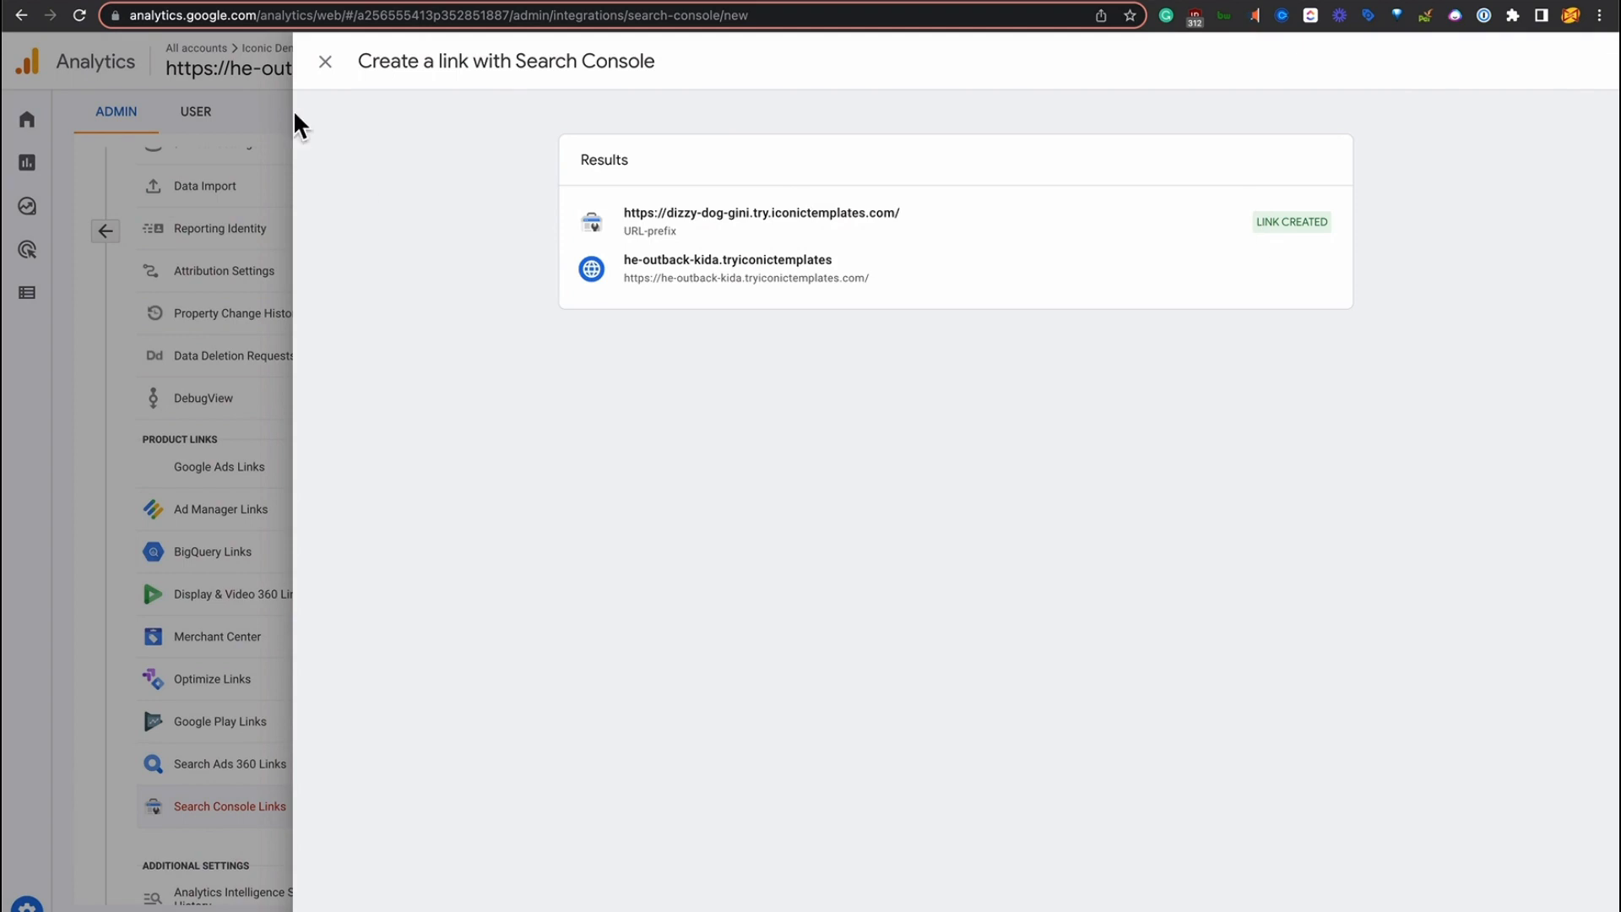
{"action": "left_click", "coordinate": [325, 62]}
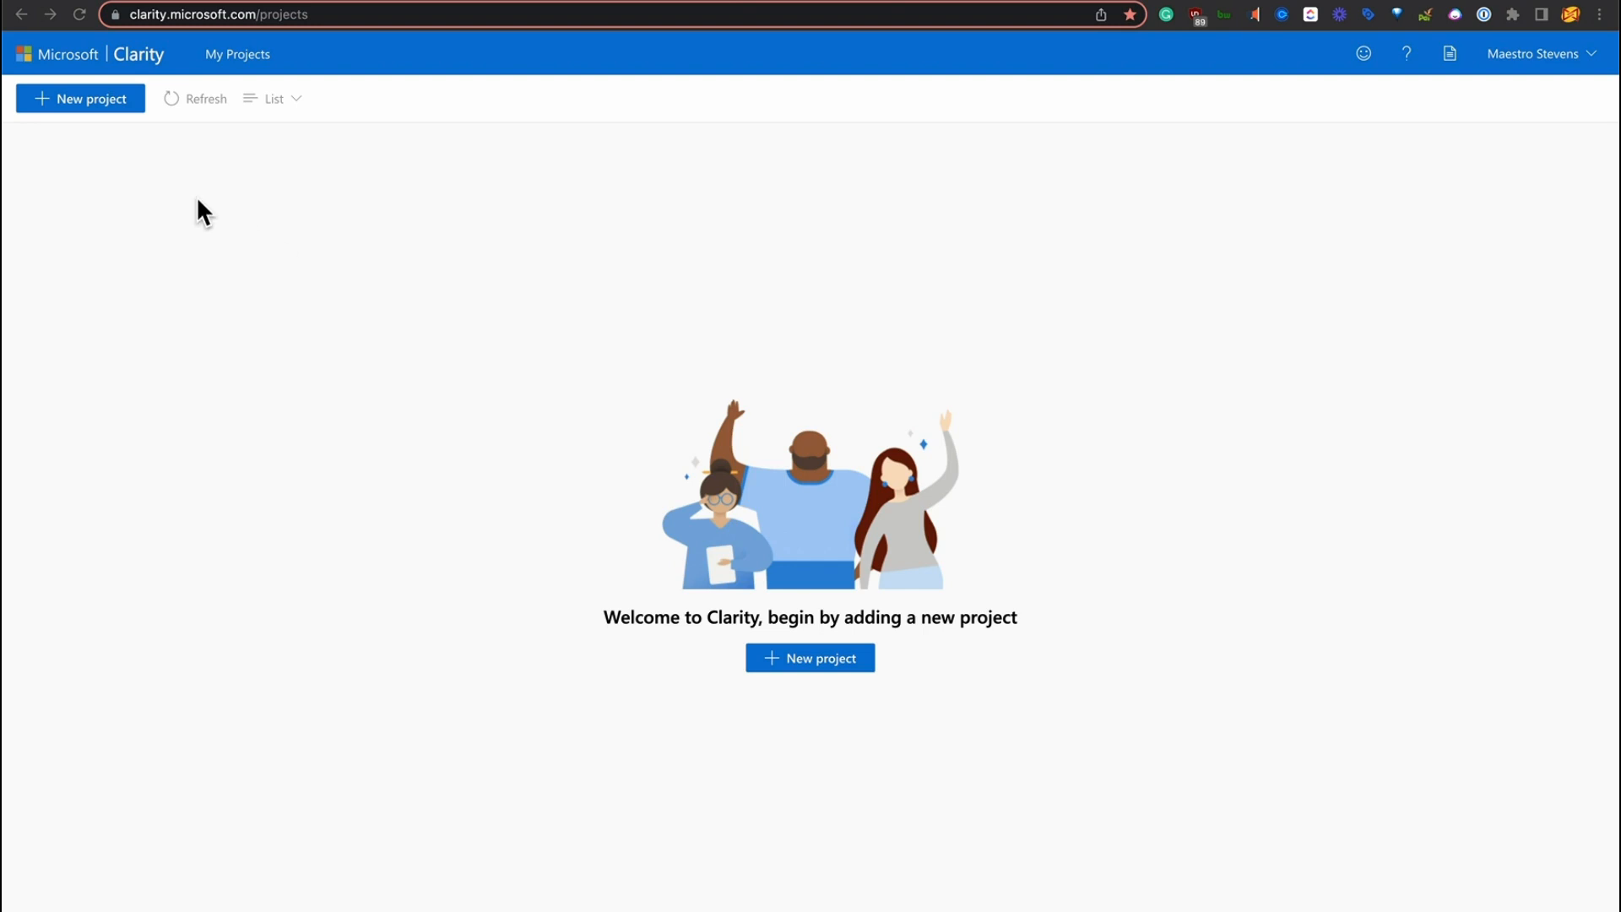
{"action": "left_click", "coordinate": [94, 101]}
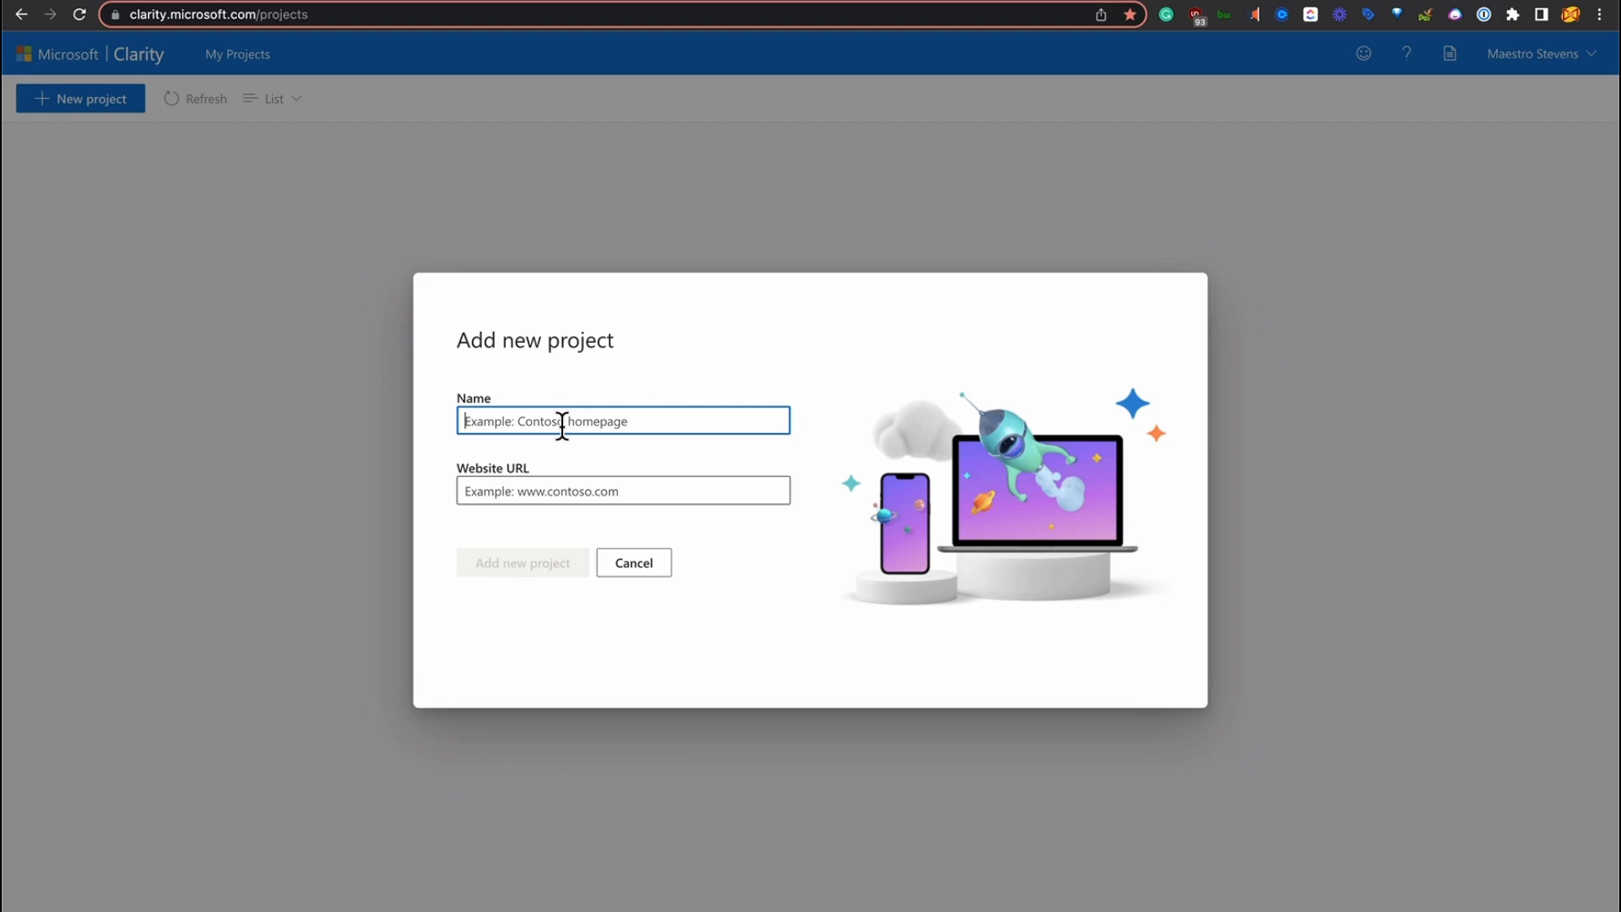
{"action": "type", "text": "https://he-outback-kida.tryiconictemplates.com/"}
{"action": "left_click", "coordinate": [511, 490]}
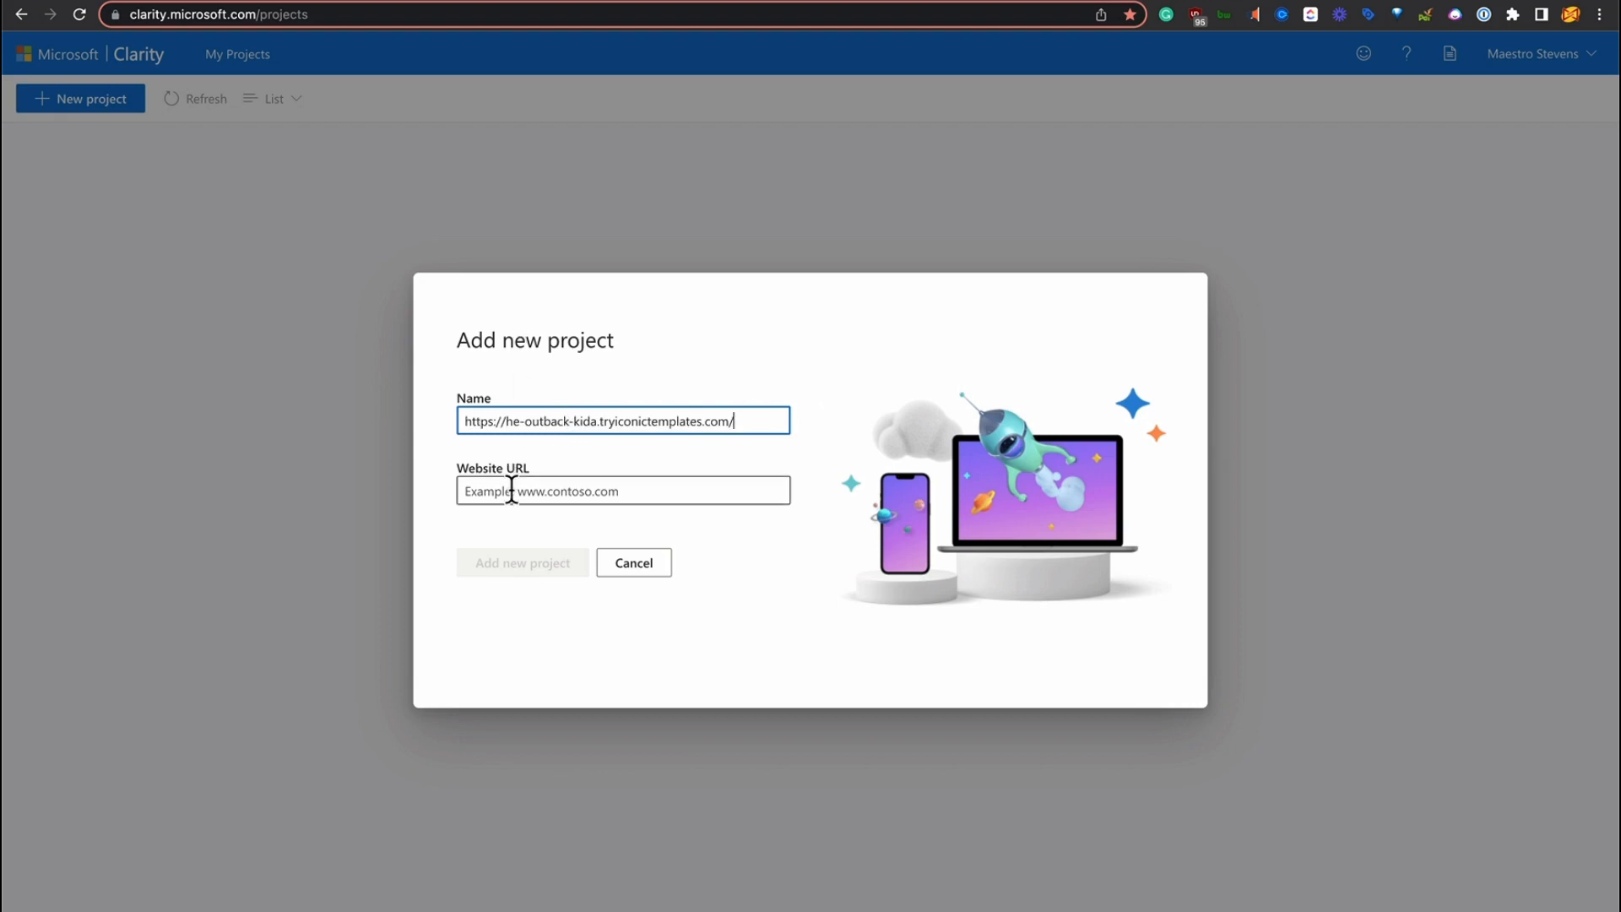
{"action": "type", "text": "https://he-outback-kida.tryiconictemplates.com/"}
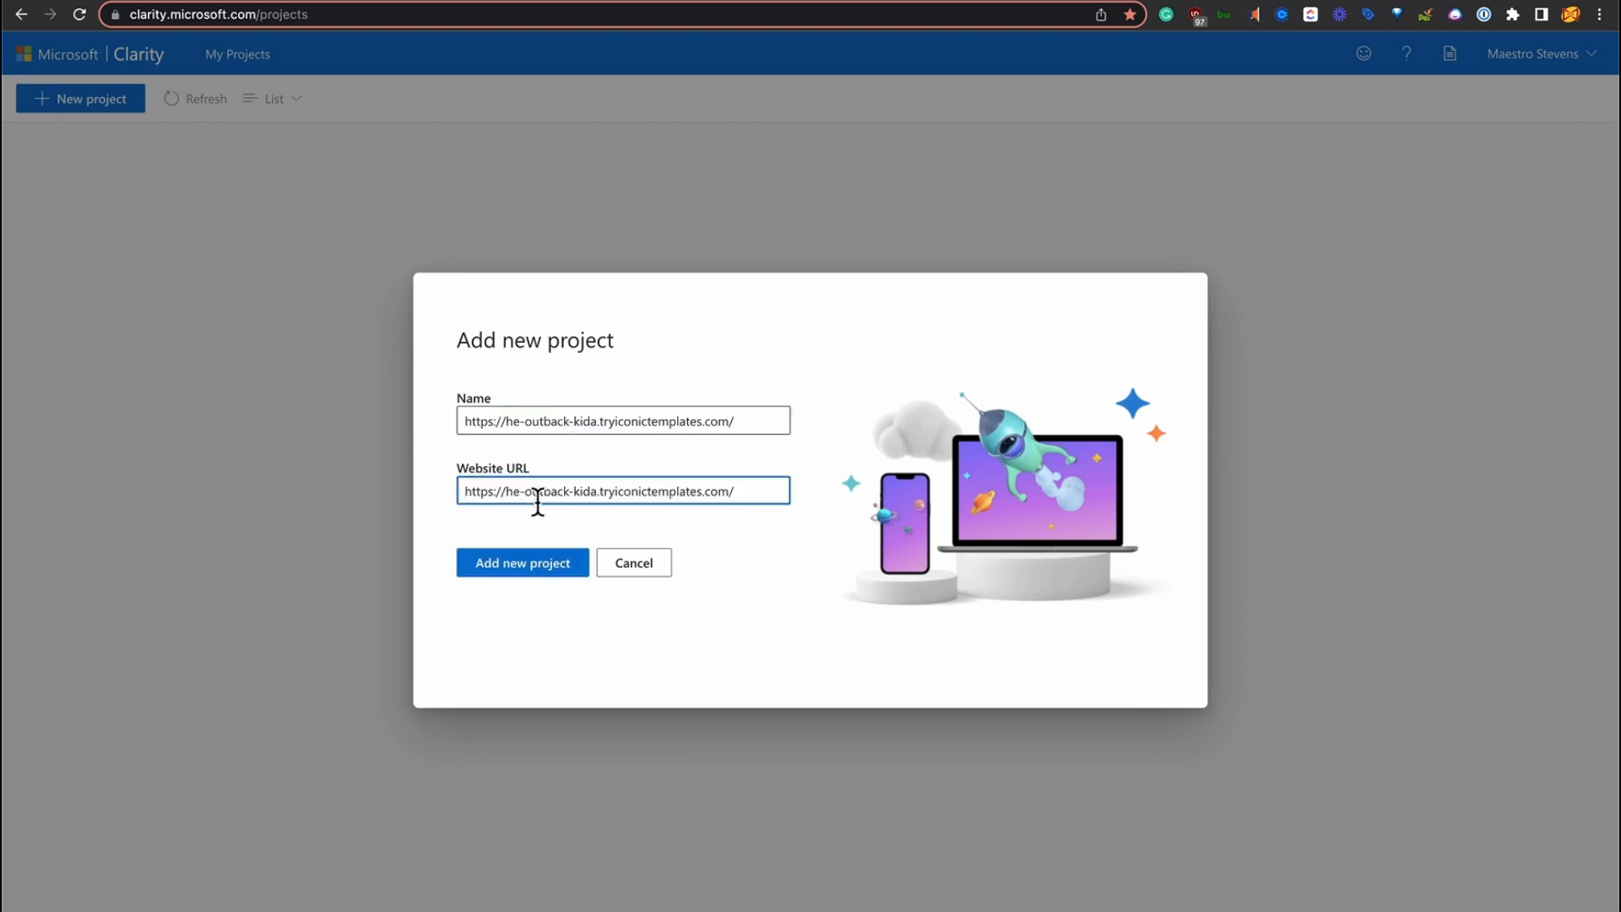
{"action": "left_click_drag", "start_coordinate": [506, 421], "coordinate": [417, 422]}
{"action": "key", "text": "BackSpace"}
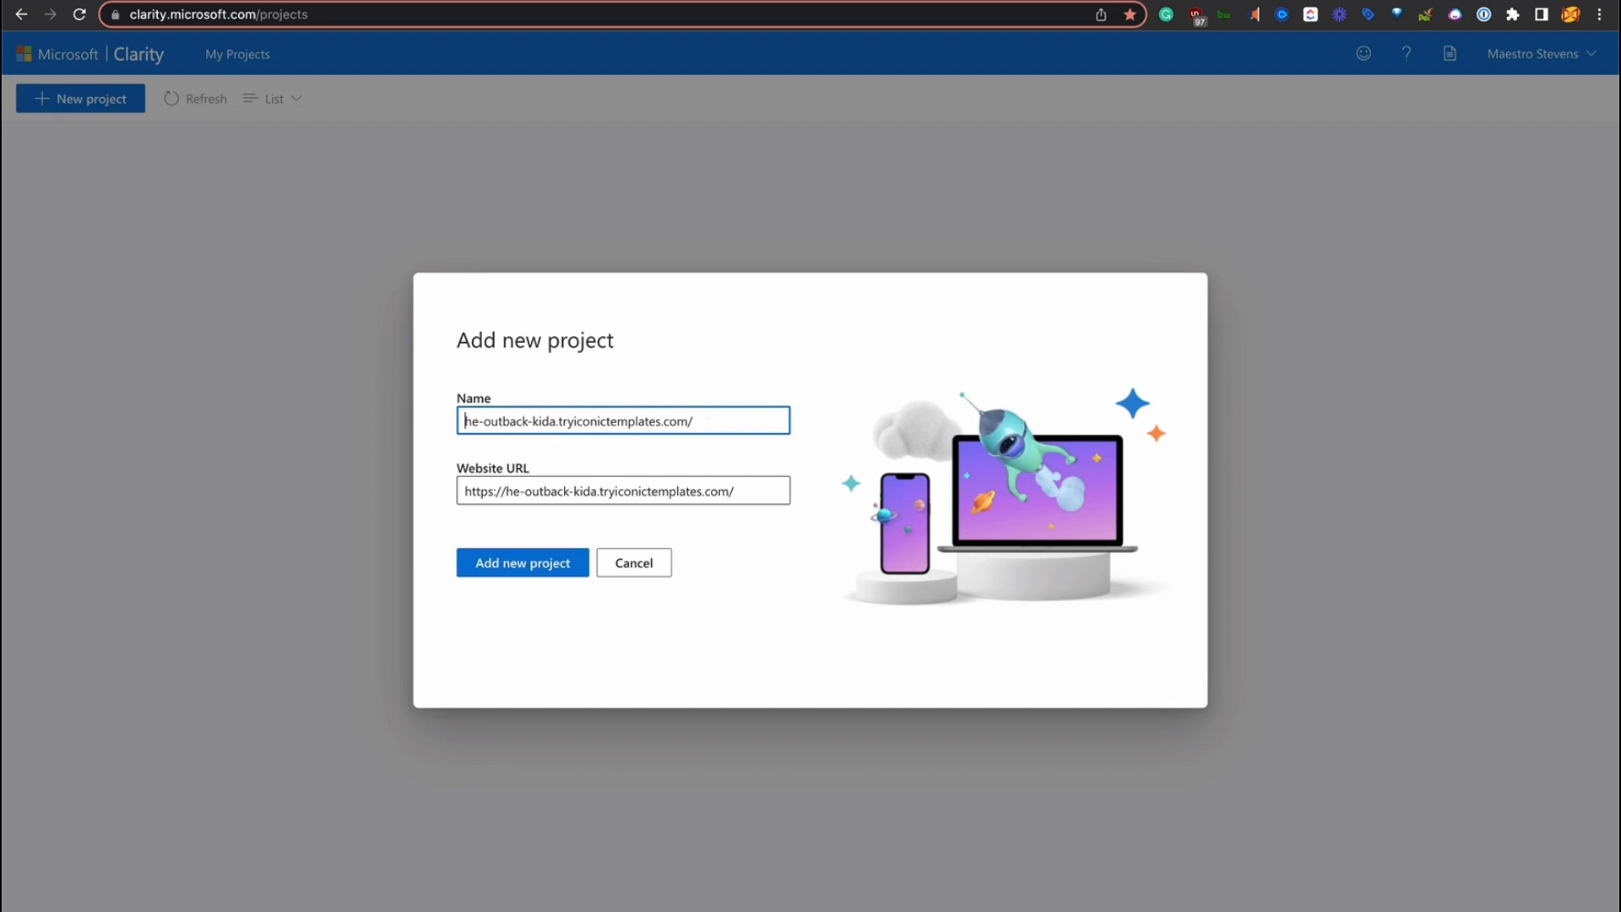
{"action": "left_click", "coordinate": [709, 423]}
{"action": "key", "text": "BackSpace"}
{"action": "left_click", "coordinate": [540, 563]}
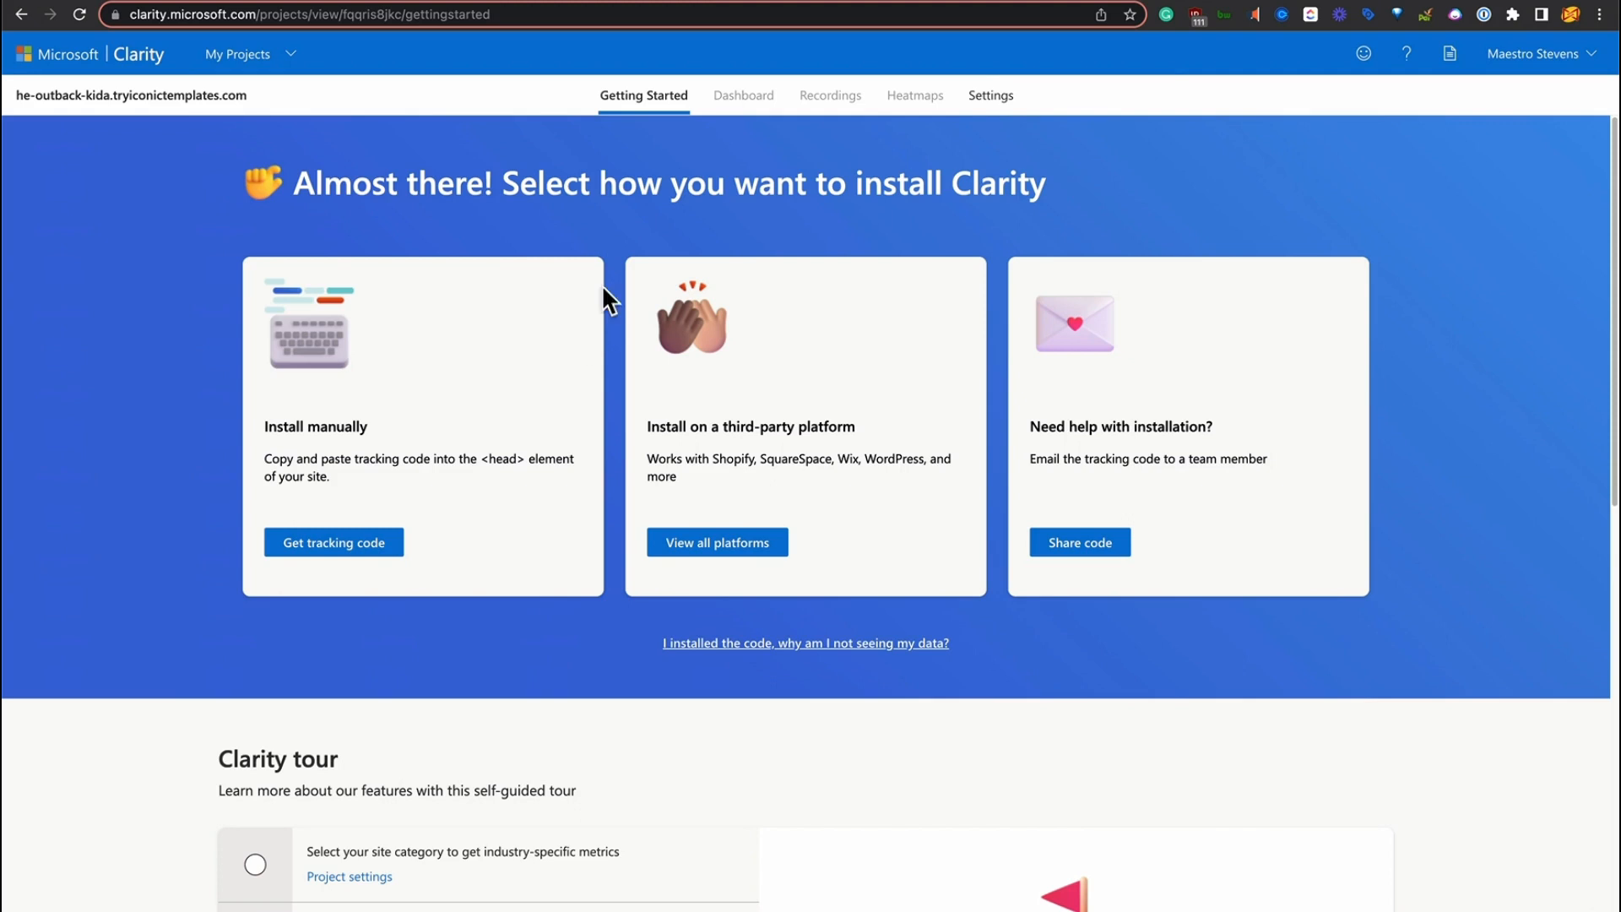
- Connect the Clarity project to the site's Google Analytics property by signing in with the business Google account and granting access
{"action": "left_click", "coordinate": [1001, 98]}
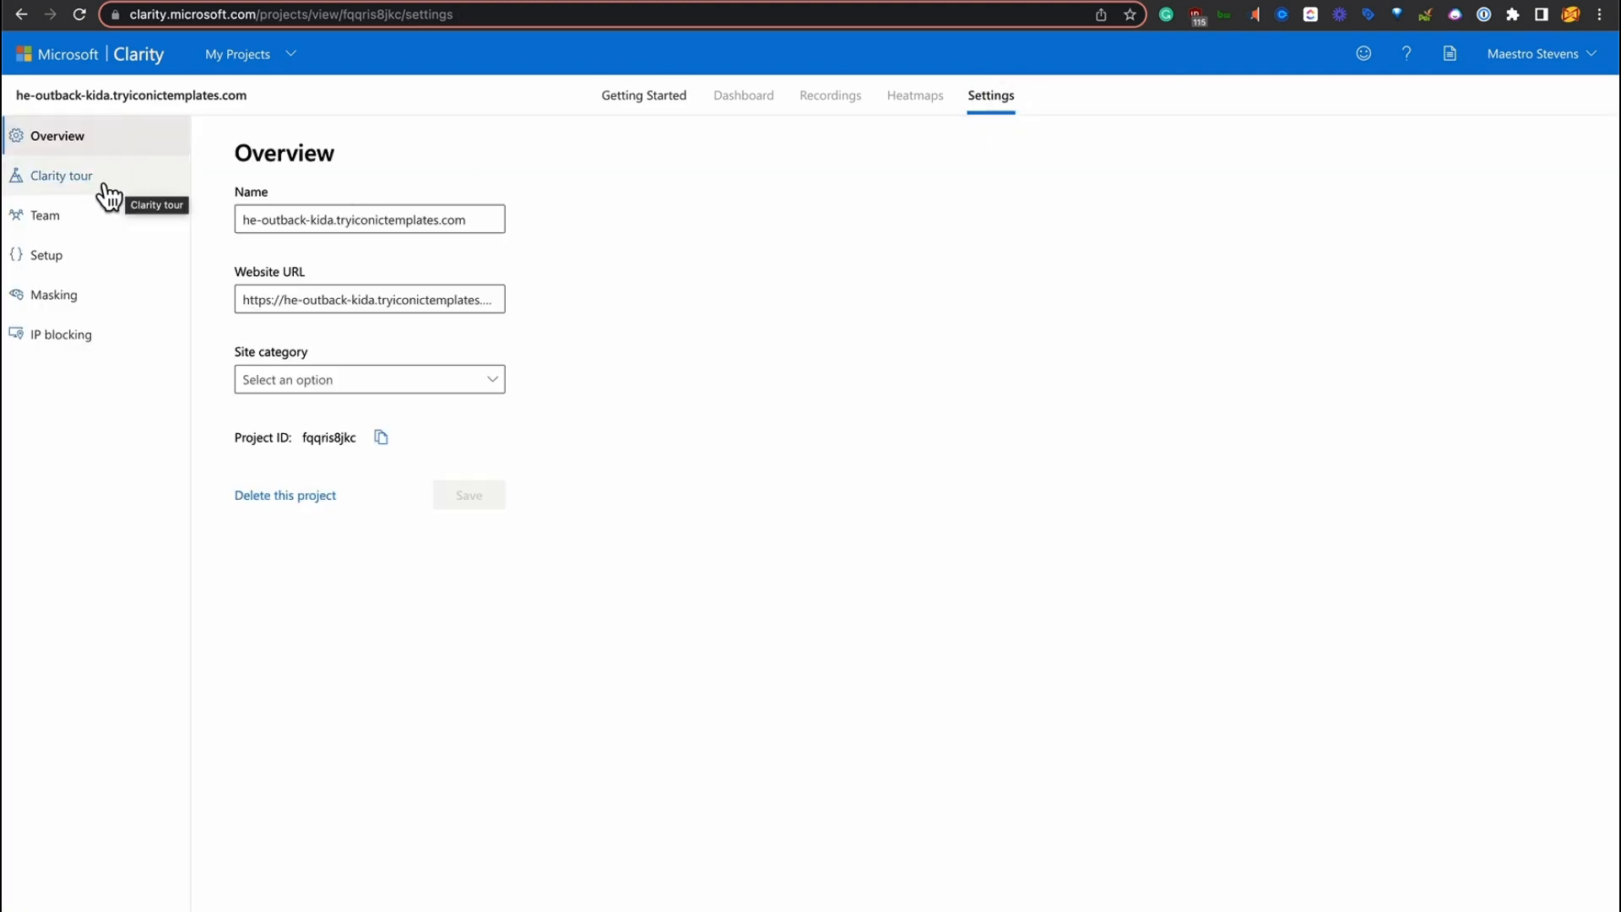
{"action": "left_click", "coordinate": [98, 258]}
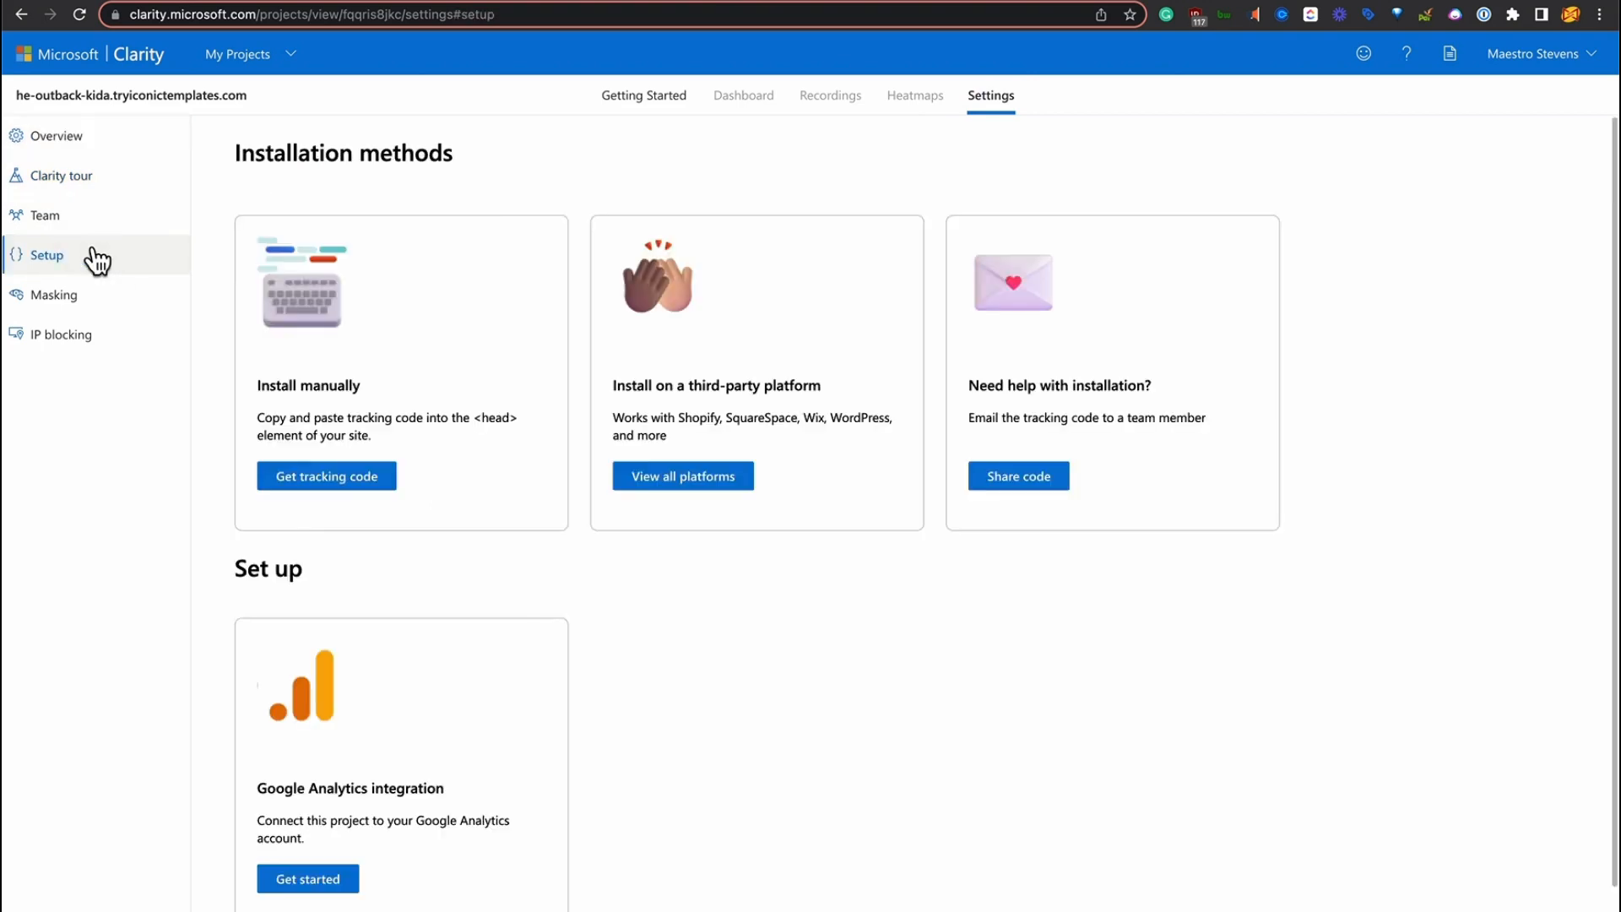
{"action": "scroll", "coordinate": [353, 529], "scroll_direction": "down", "scroll_amount": 1}
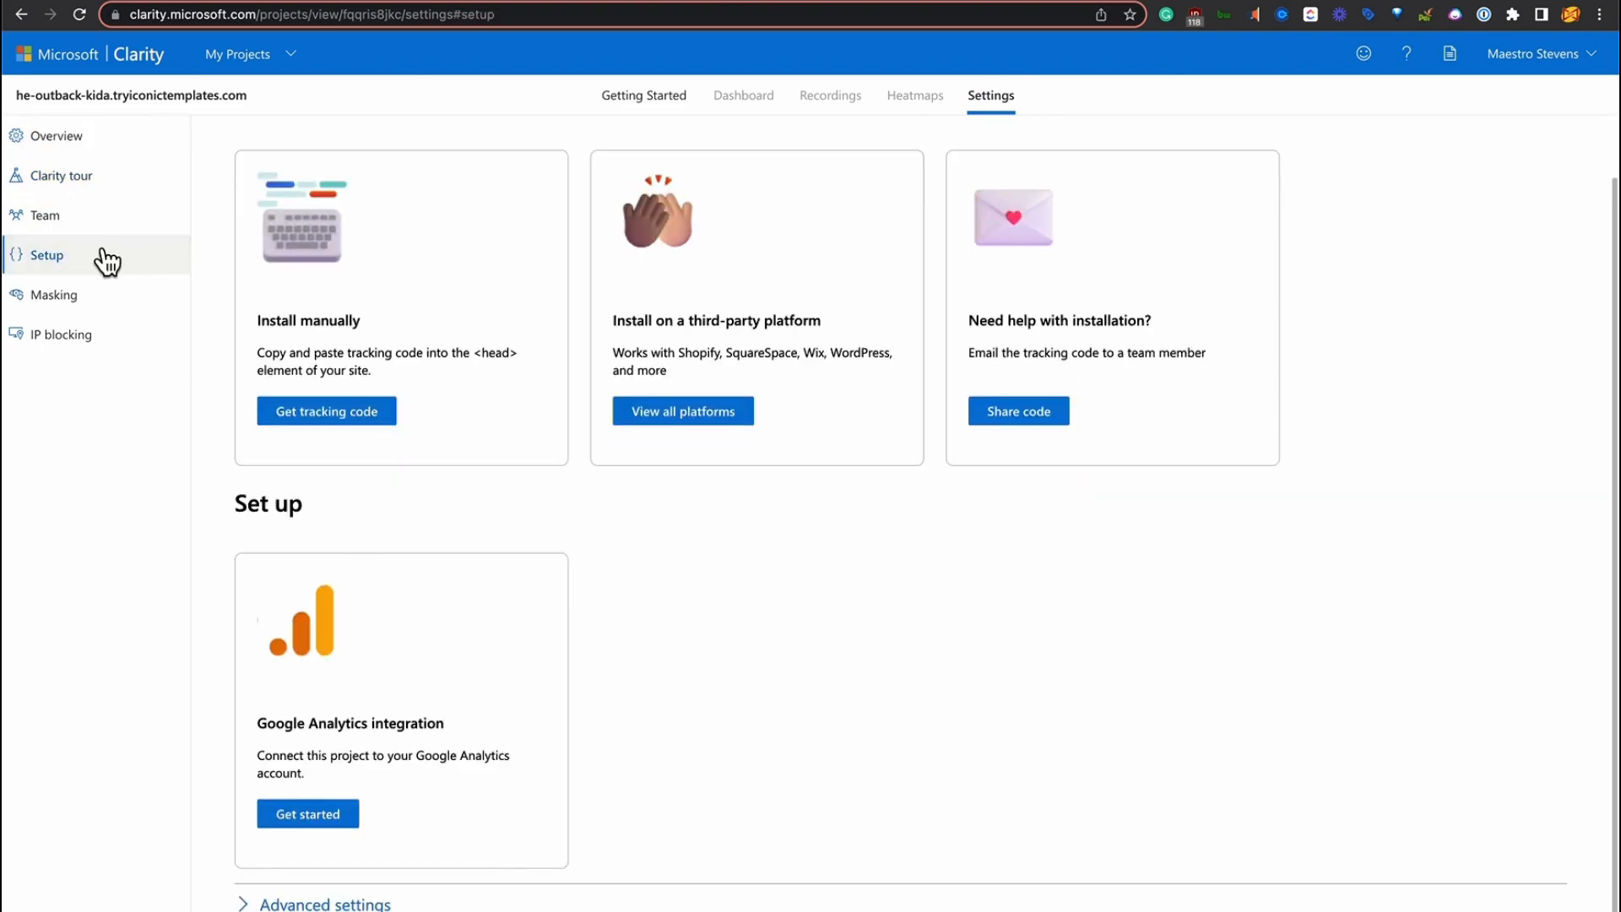
{"action": "left_click", "coordinate": [323, 816]}
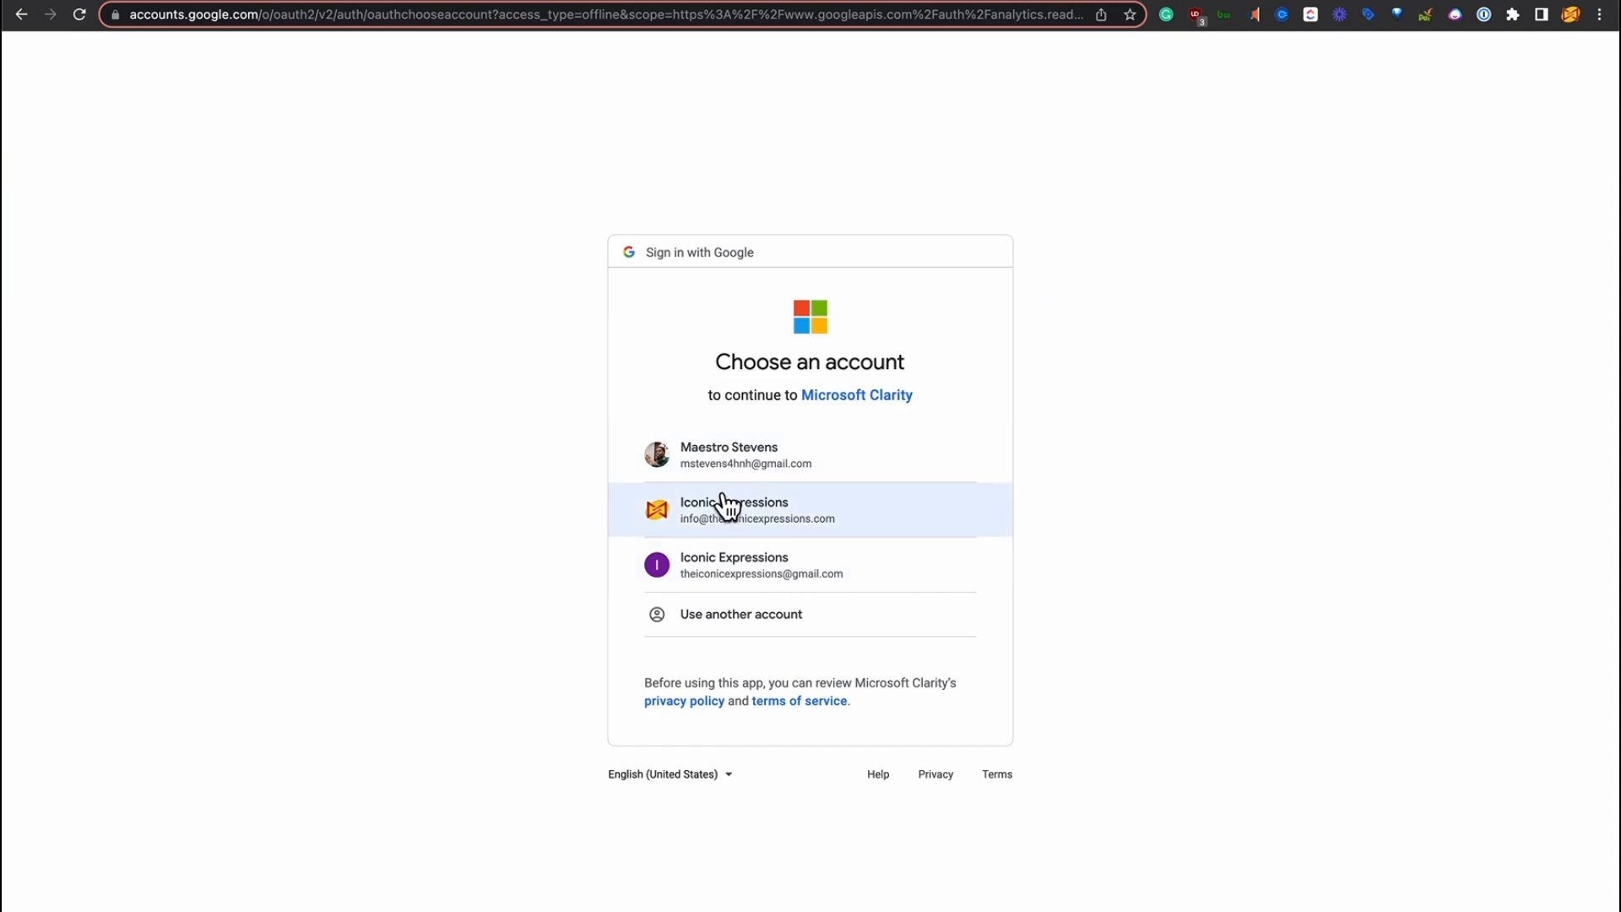
{"action": "left_click", "coordinate": [724, 498]}
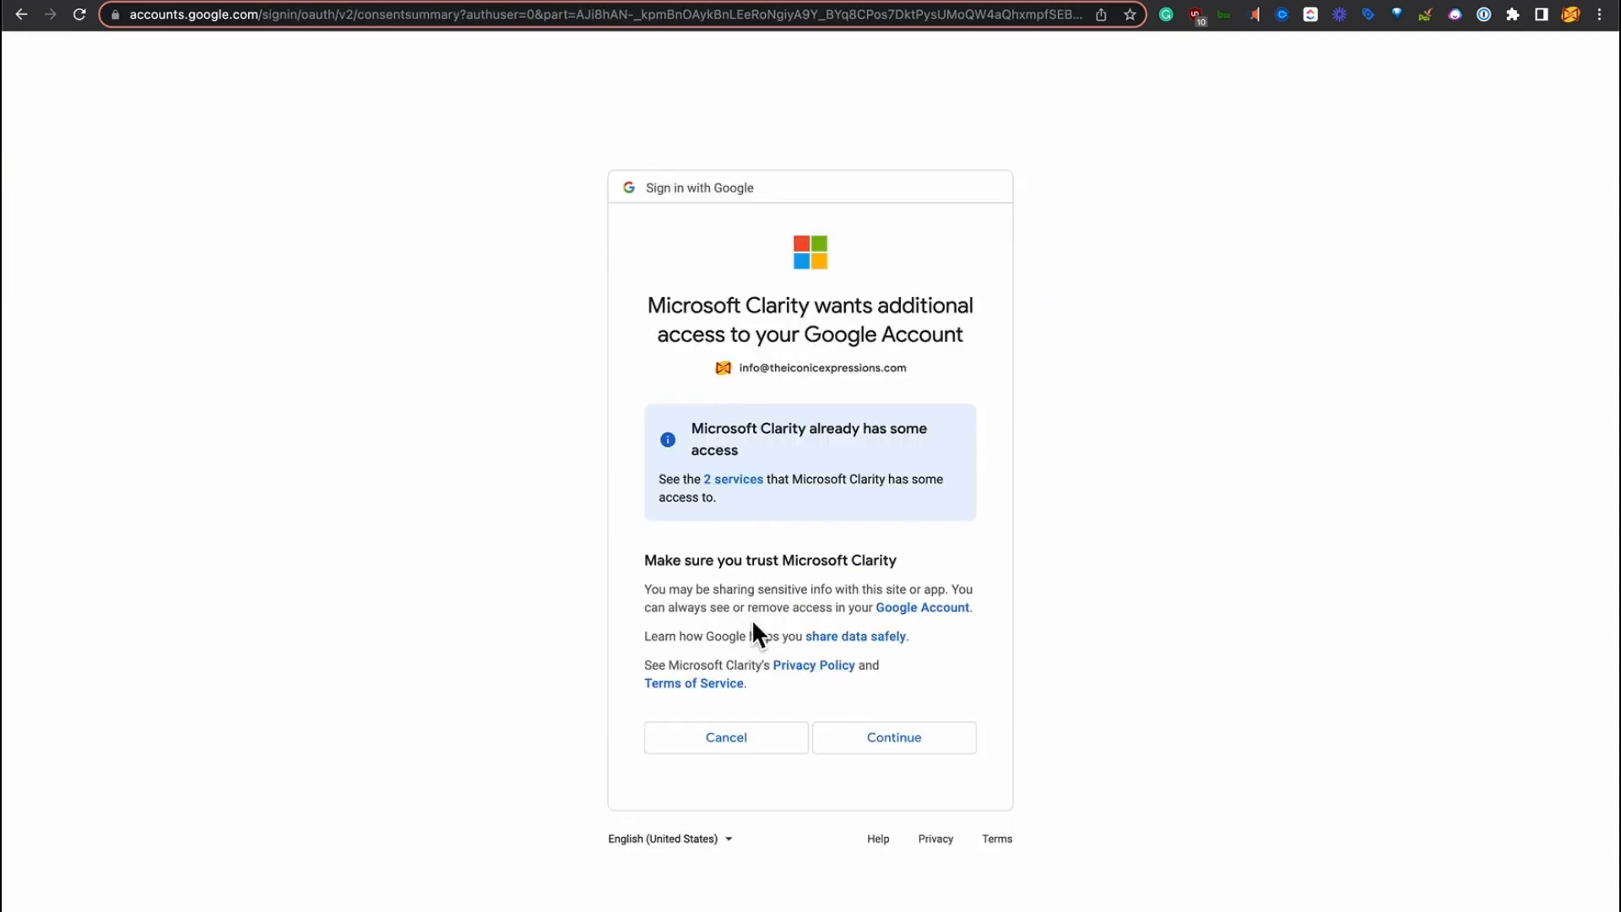
{"action": "left_click", "coordinate": [882, 739]}
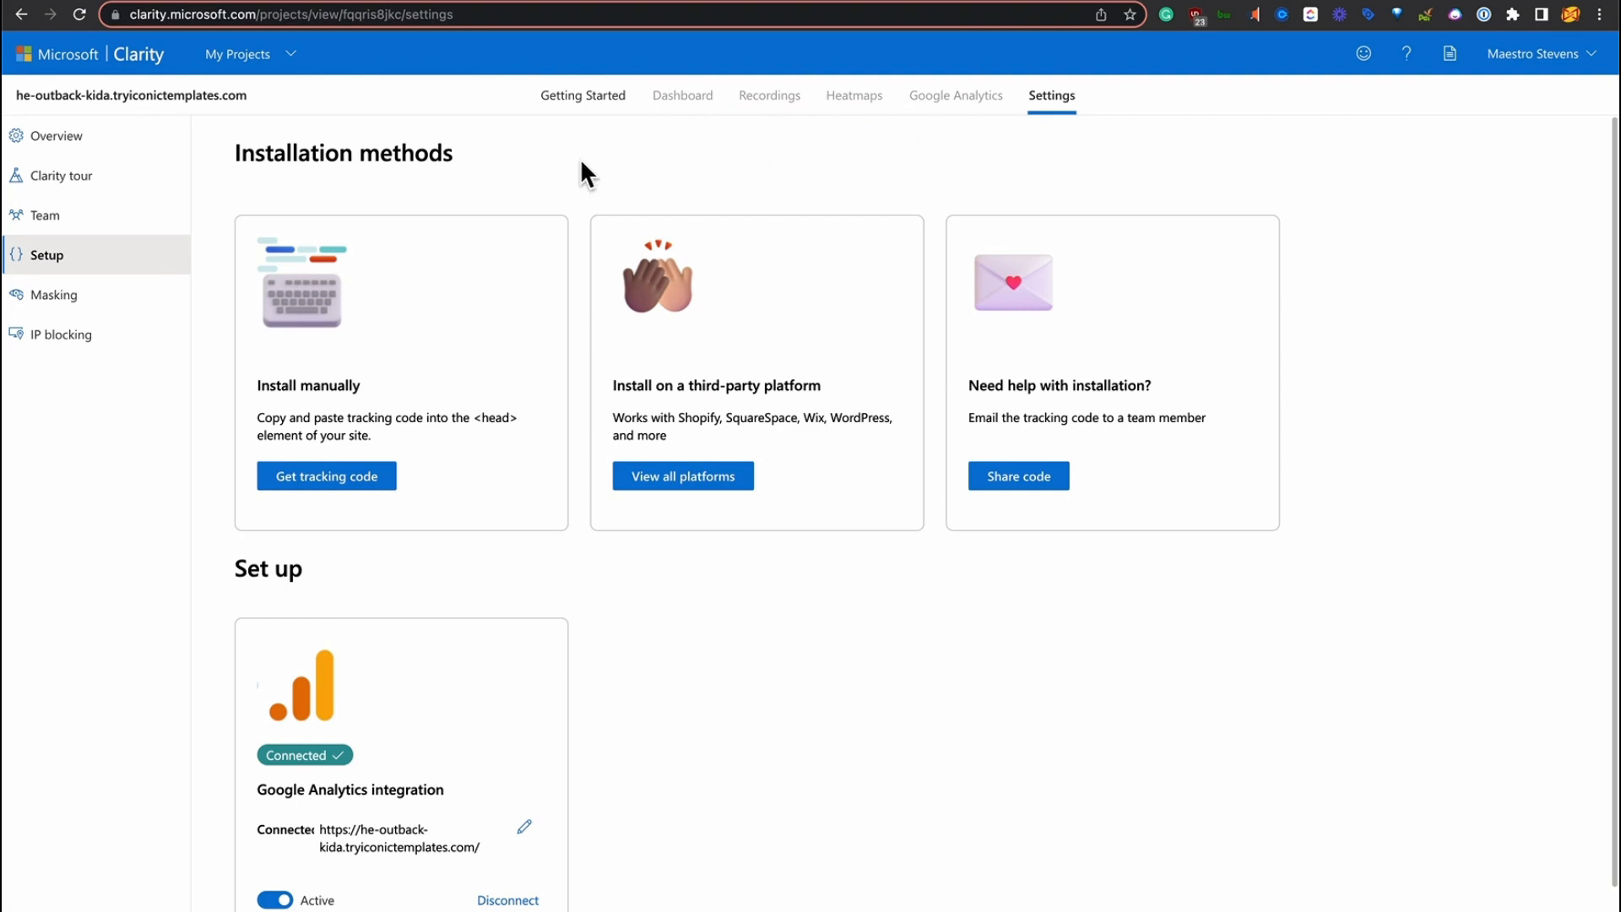
- Switch to the WordPress site's plugin directory, search it for google, and install Site Kit by Google
{"action": "left_click", "coordinate": [990, 1]}
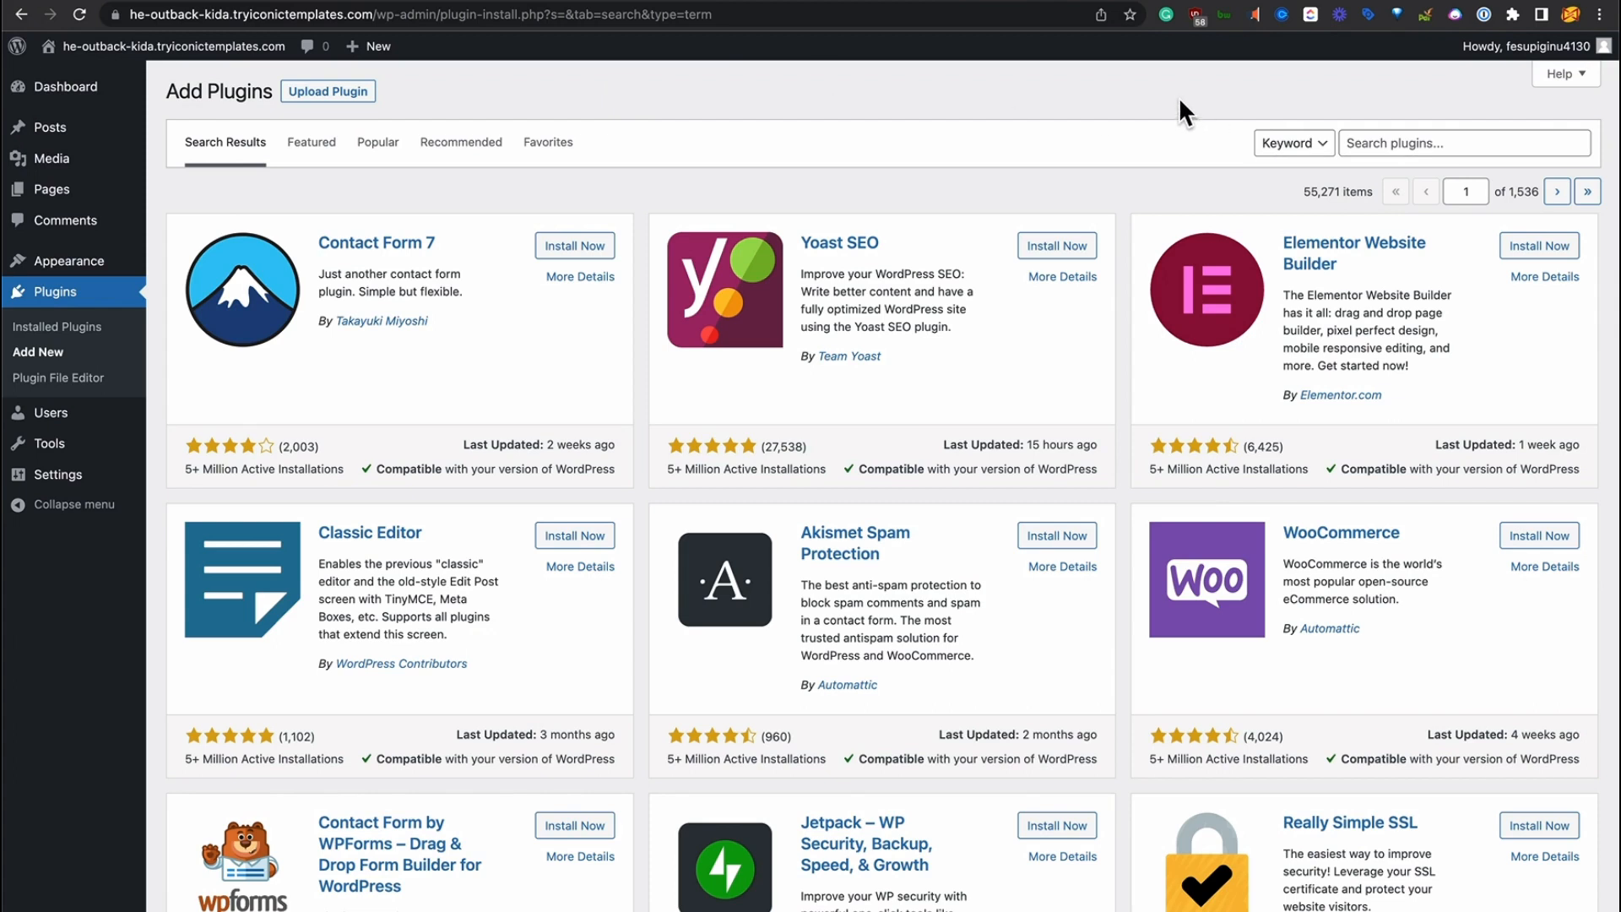
{"action": "left_click", "coordinate": [1386, 142]}
{"action": "type", "text": "google"}
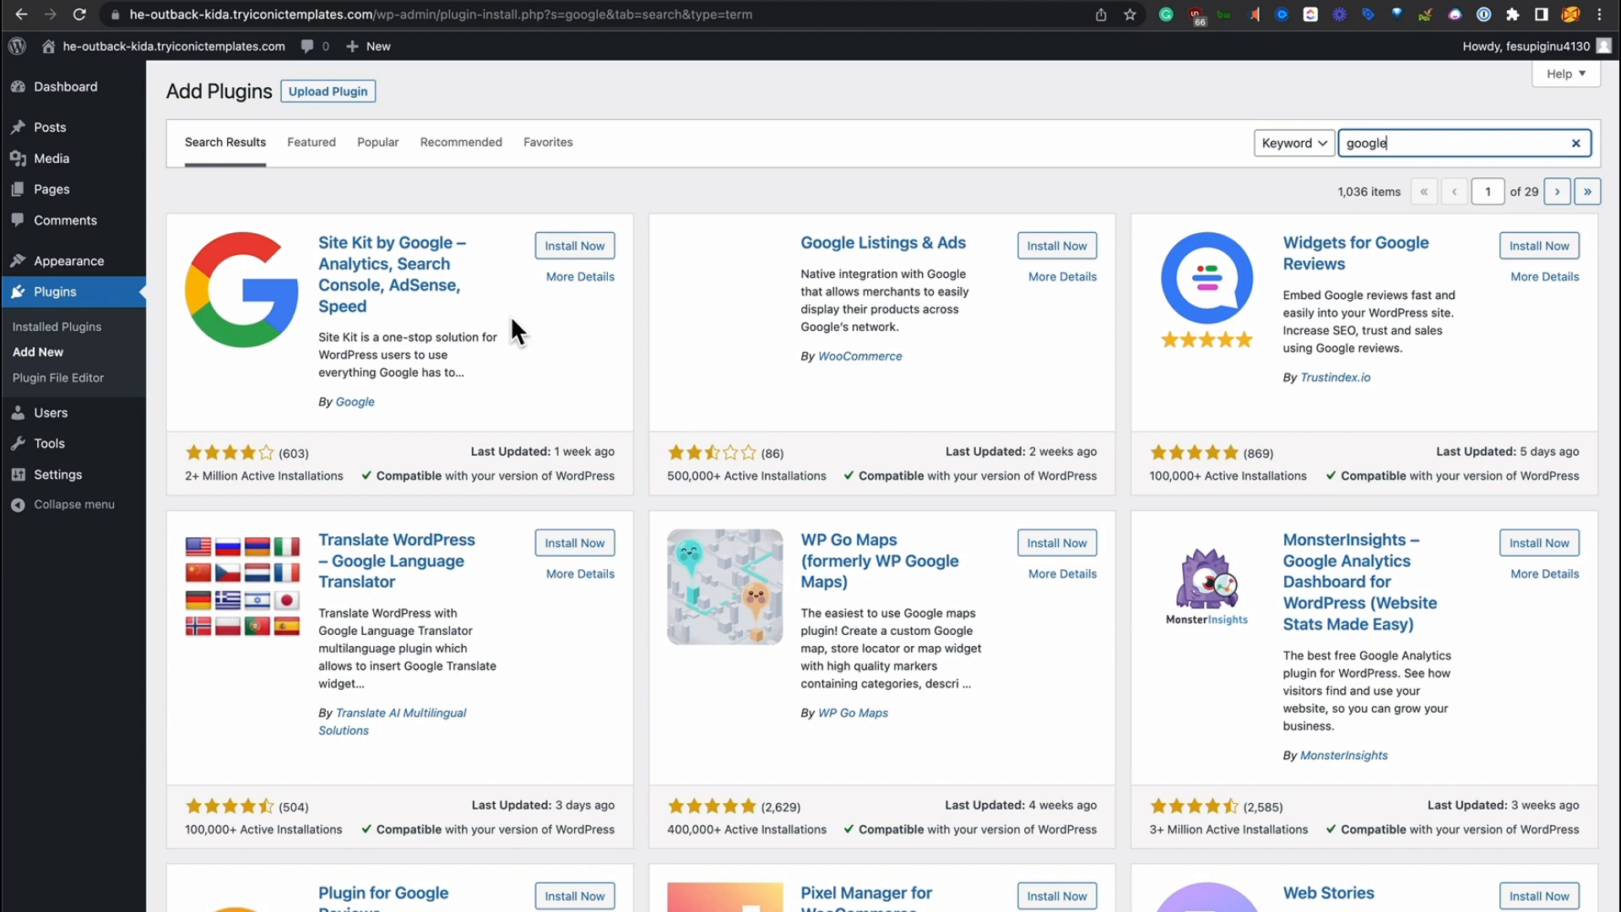
{"action": "left_click", "coordinate": [571, 247]}
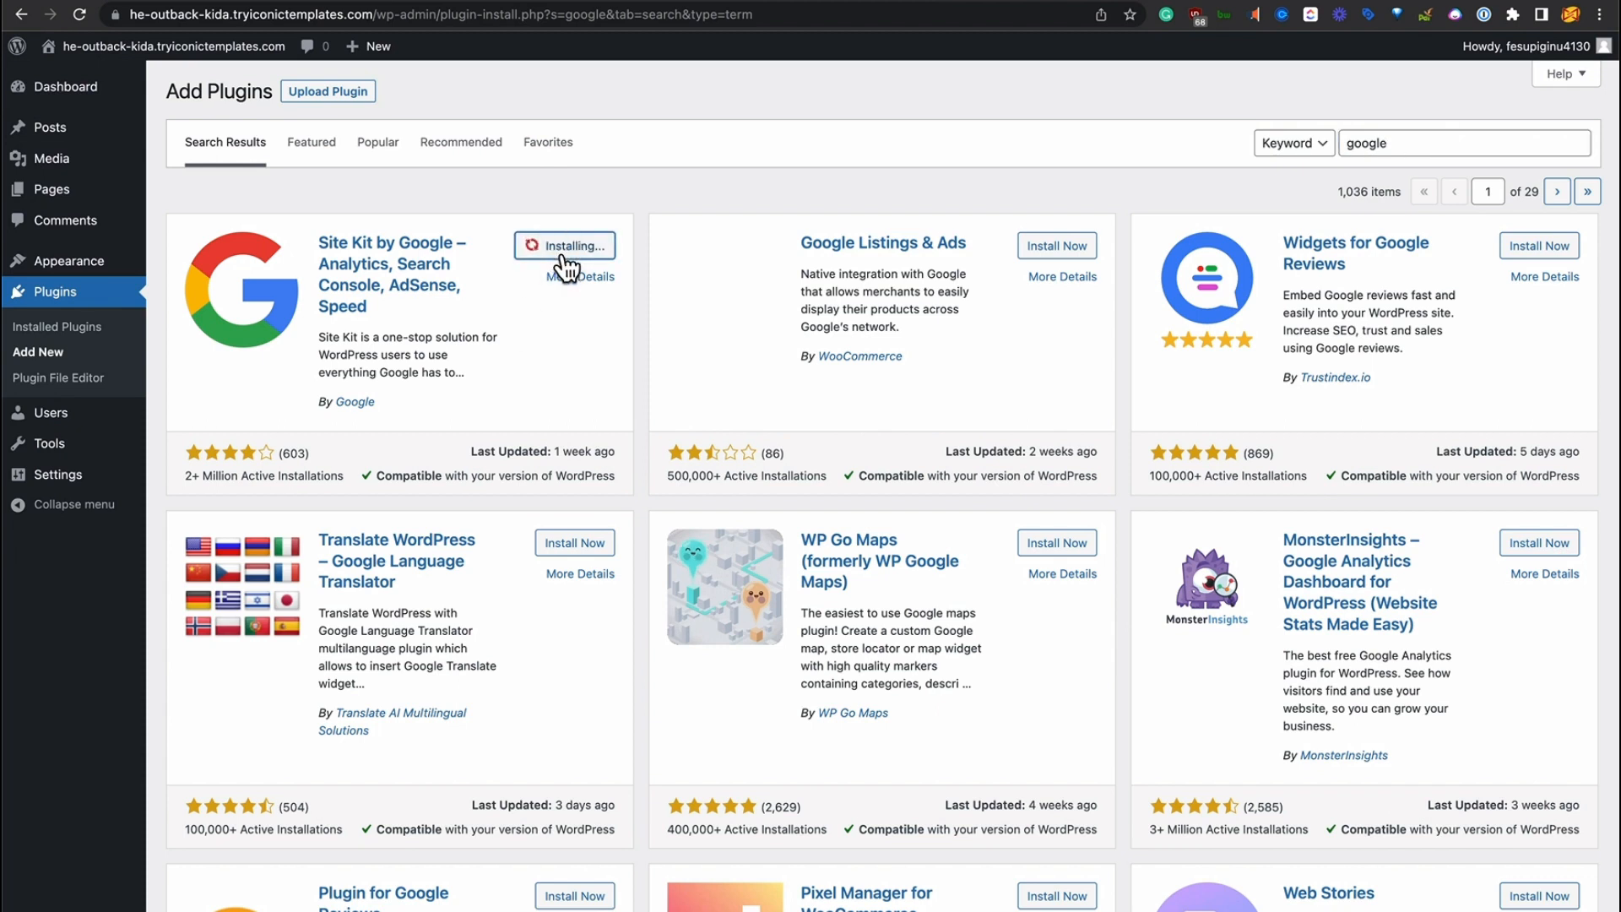
- Search the plugin directory for microsoft and install the Microsoft Clarity plugin
{"action": "double_click", "coordinate": [1375, 142]}
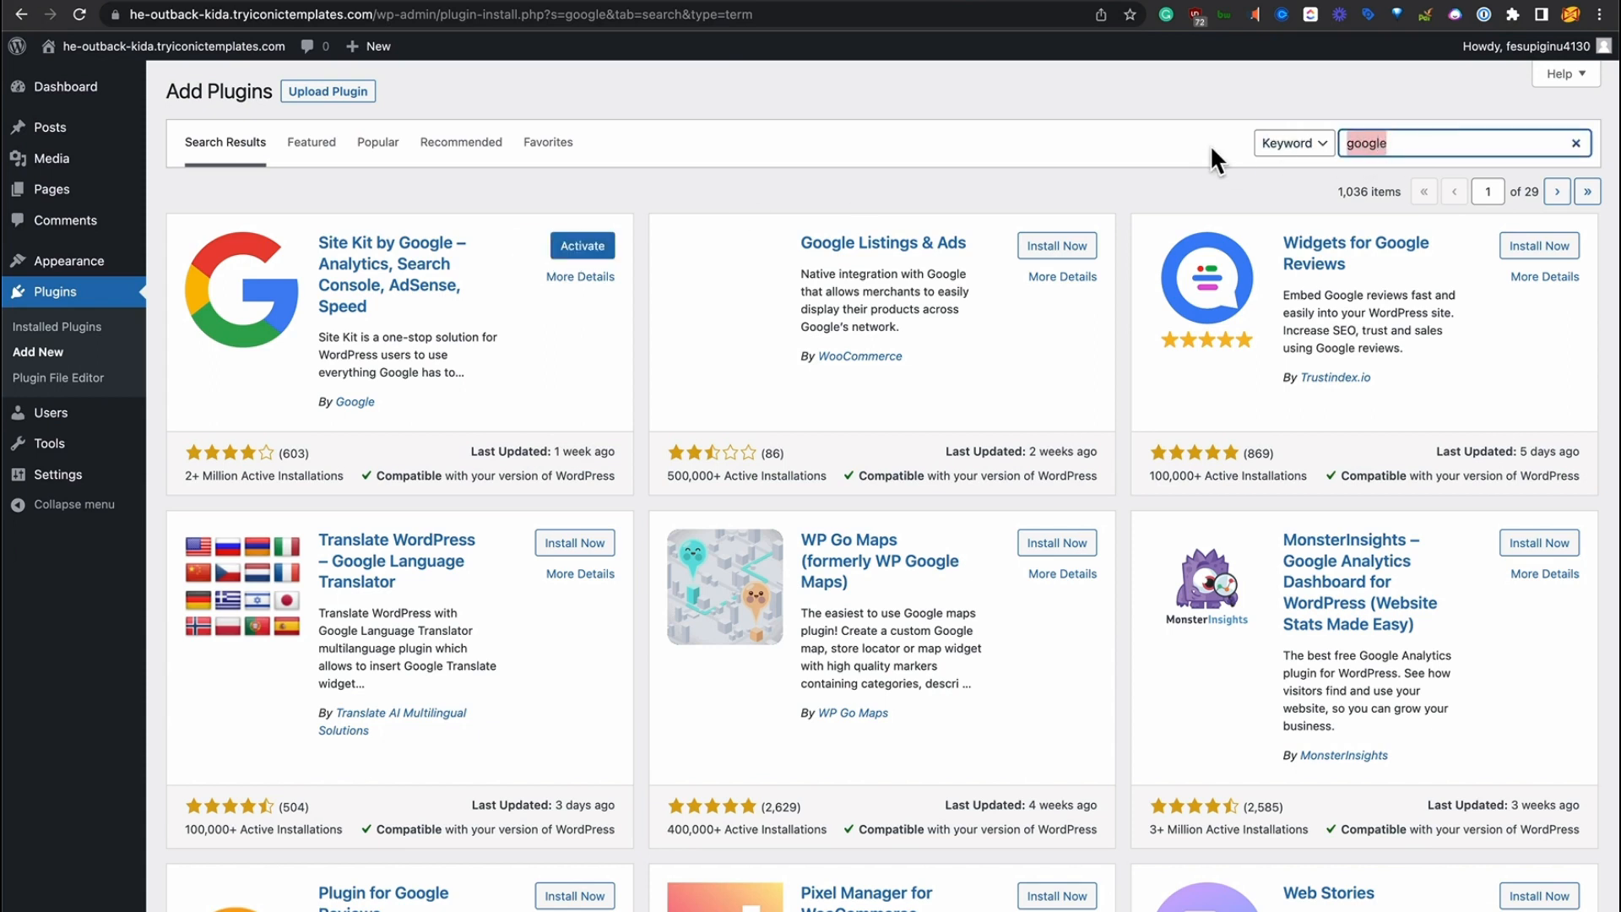
{"action": "type", "text": "microsoft"}
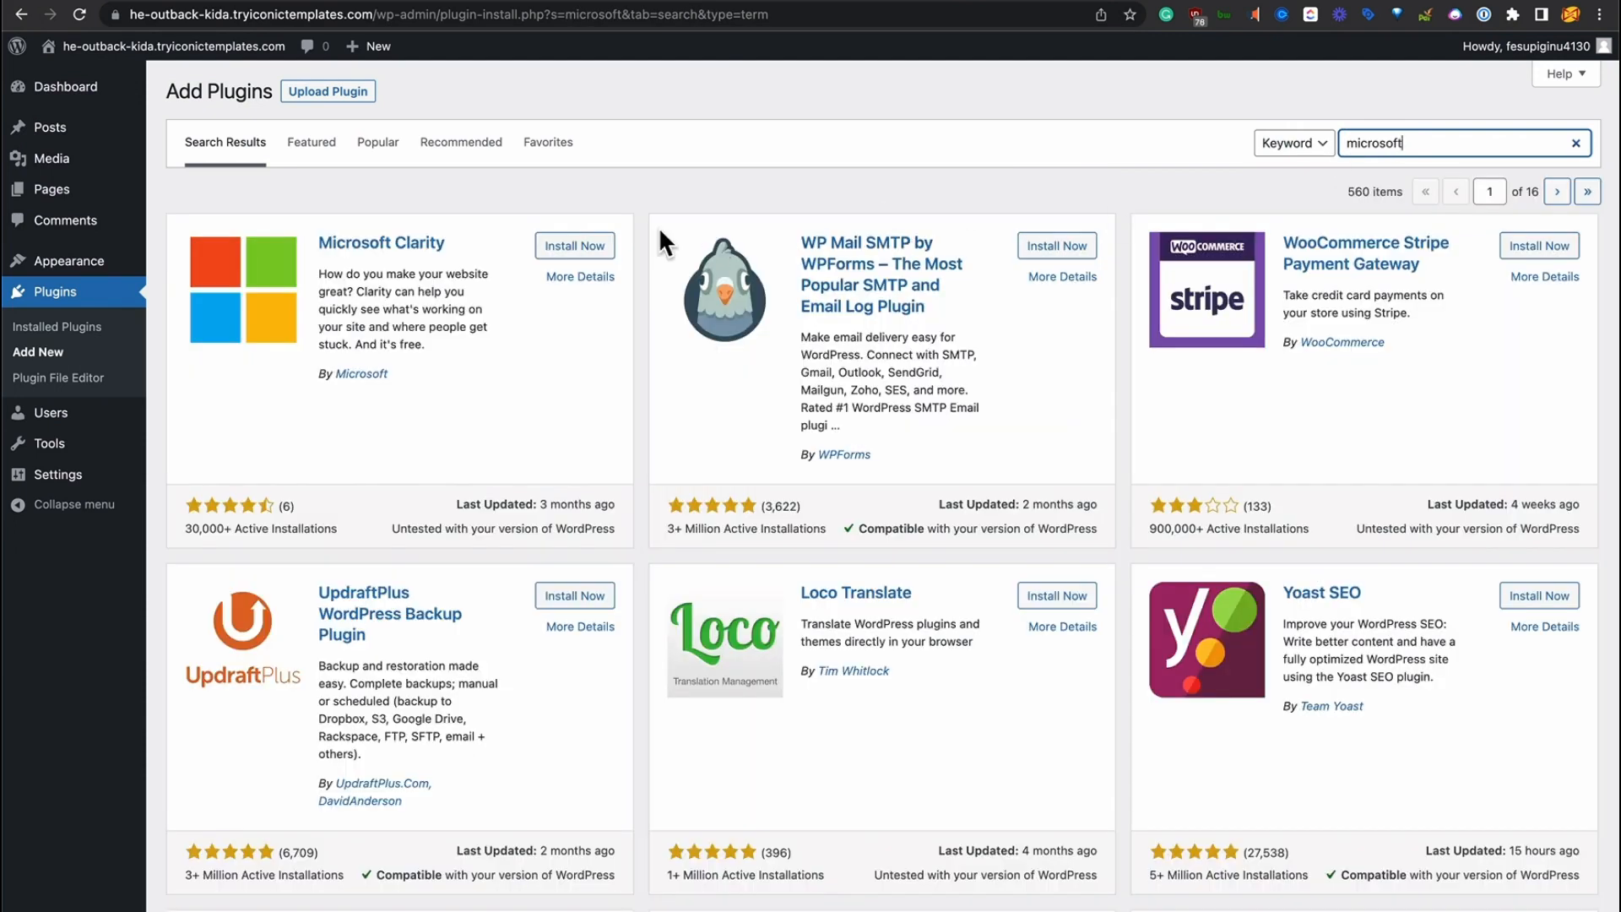
{"action": "left_click", "coordinate": [576, 247]}
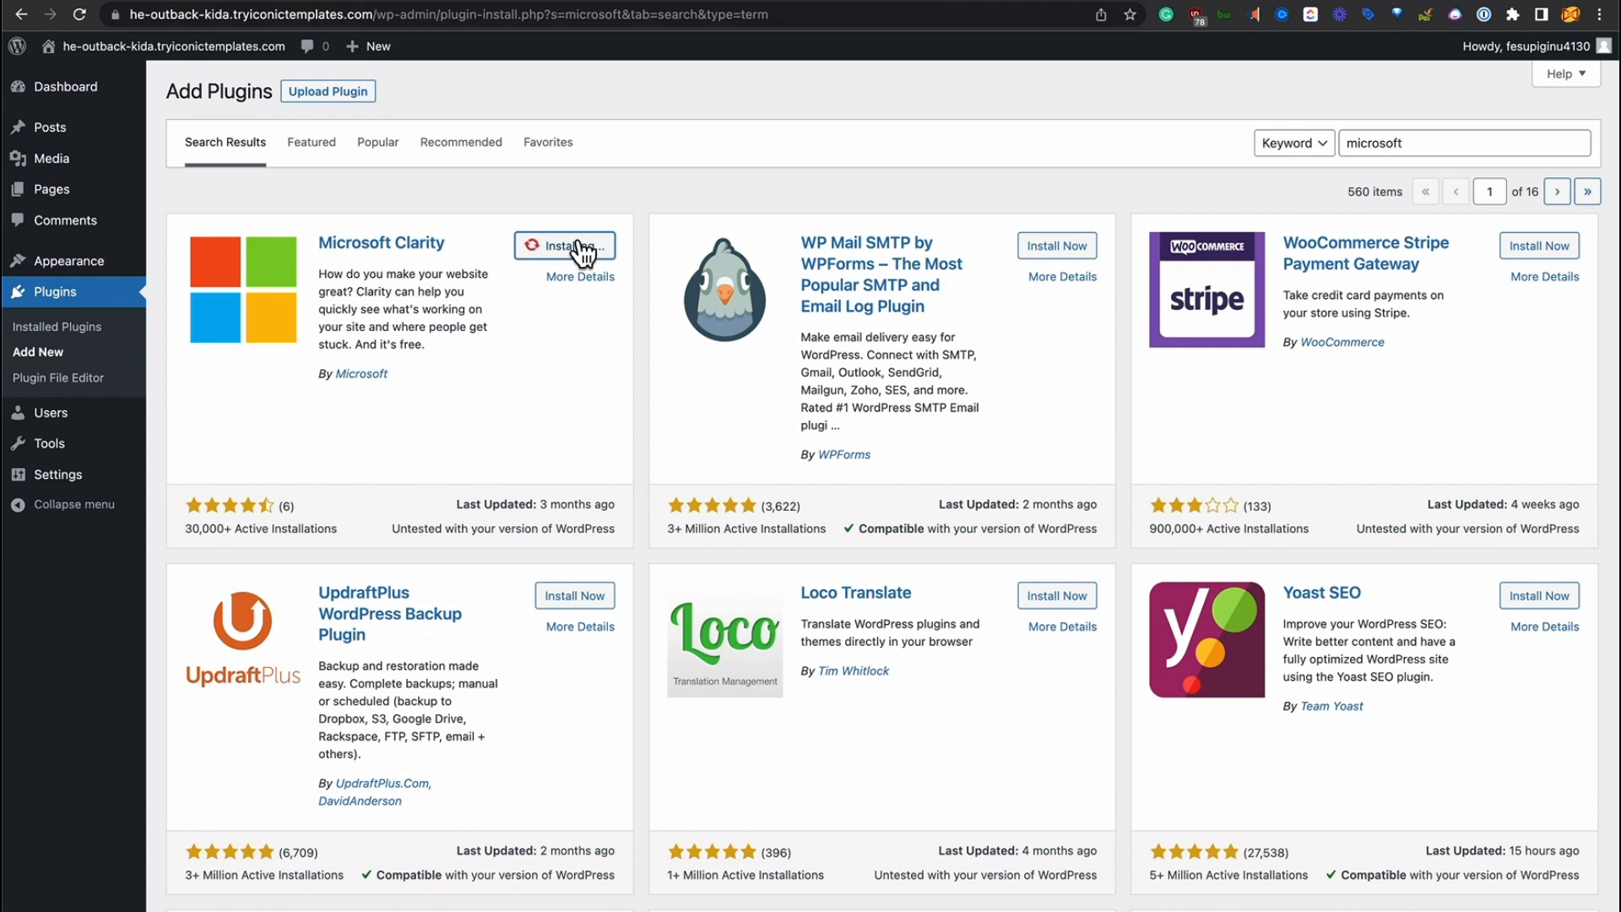
- Activate both installed plugins, Microsoft Clarity and Site Kit by Google, with one bulk action
{"action": "left_click", "coordinate": [61, 328]}
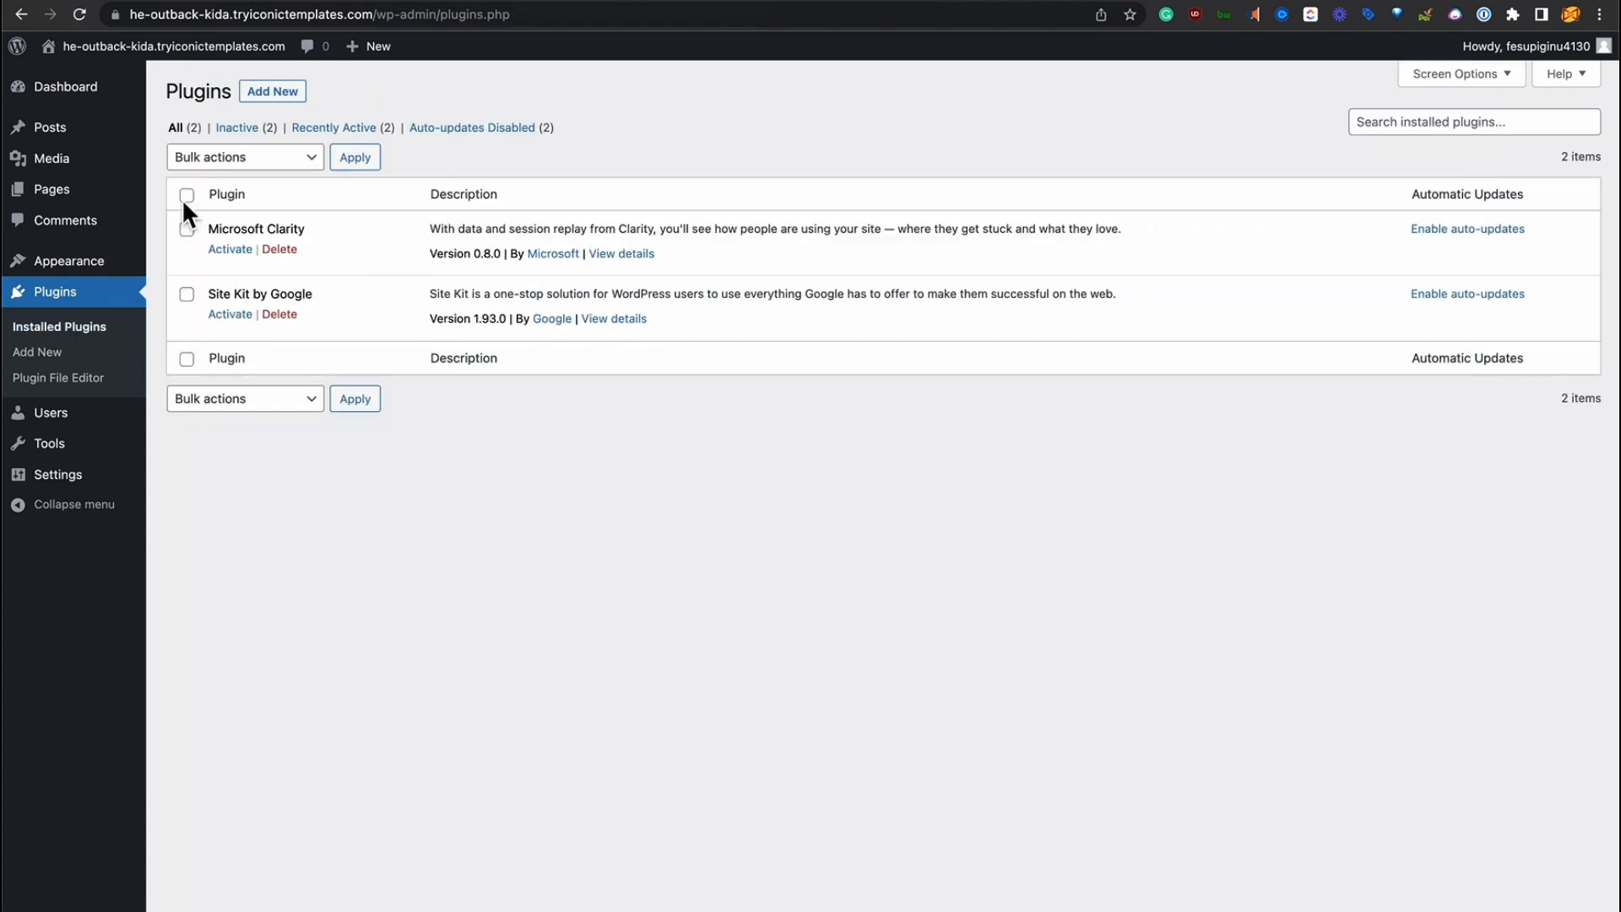
{"action": "left_click", "coordinate": [186, 197]}
{"action": "left_click", "coordinate": [261, 160]}
{"action": "left_click", "coordinate": [282, 179]}
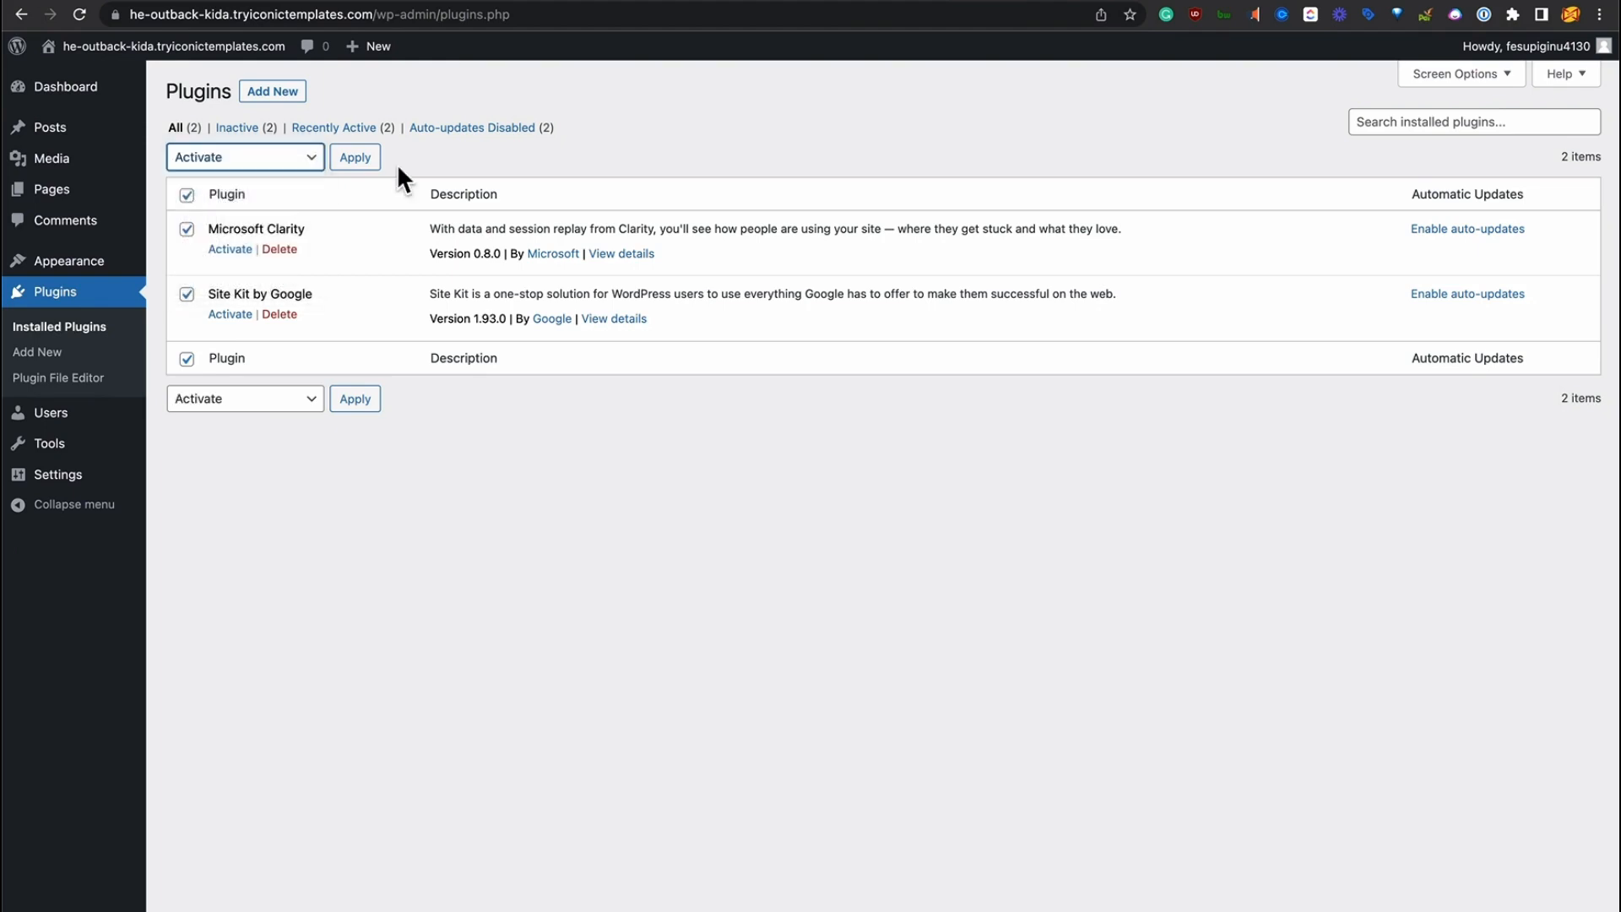
{"action": "left_click", "coordinate": [368, 162]}
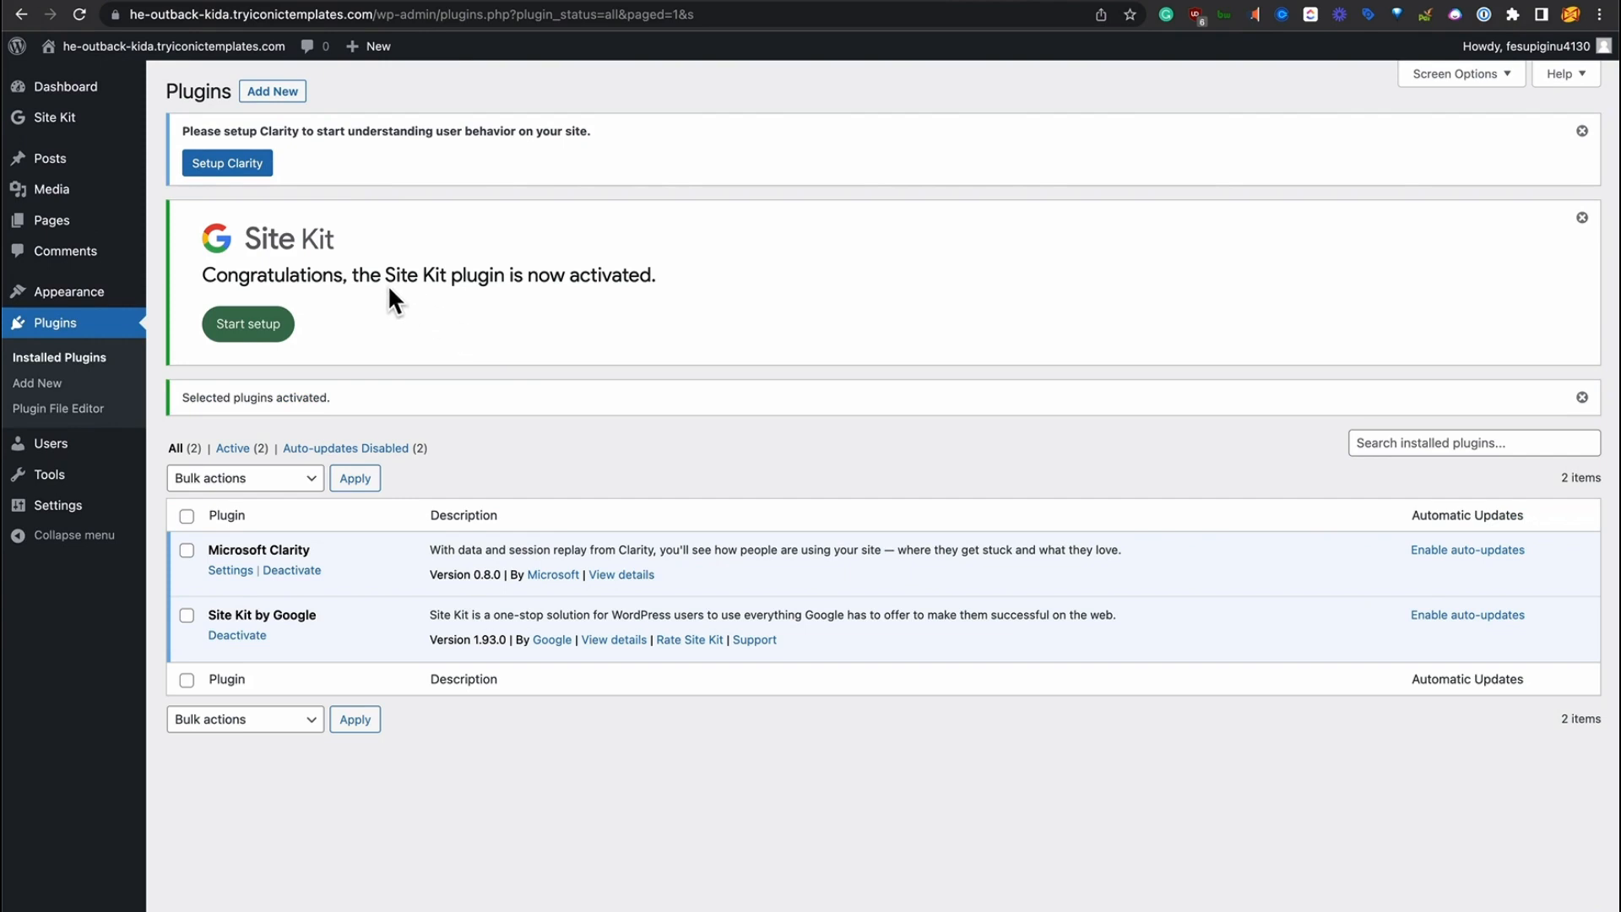
- Start the Site Kit setup with Google Analytics included, sign in with the business Google account, and grant access
{"action": "left_click", "coordinate": [248, 325]}
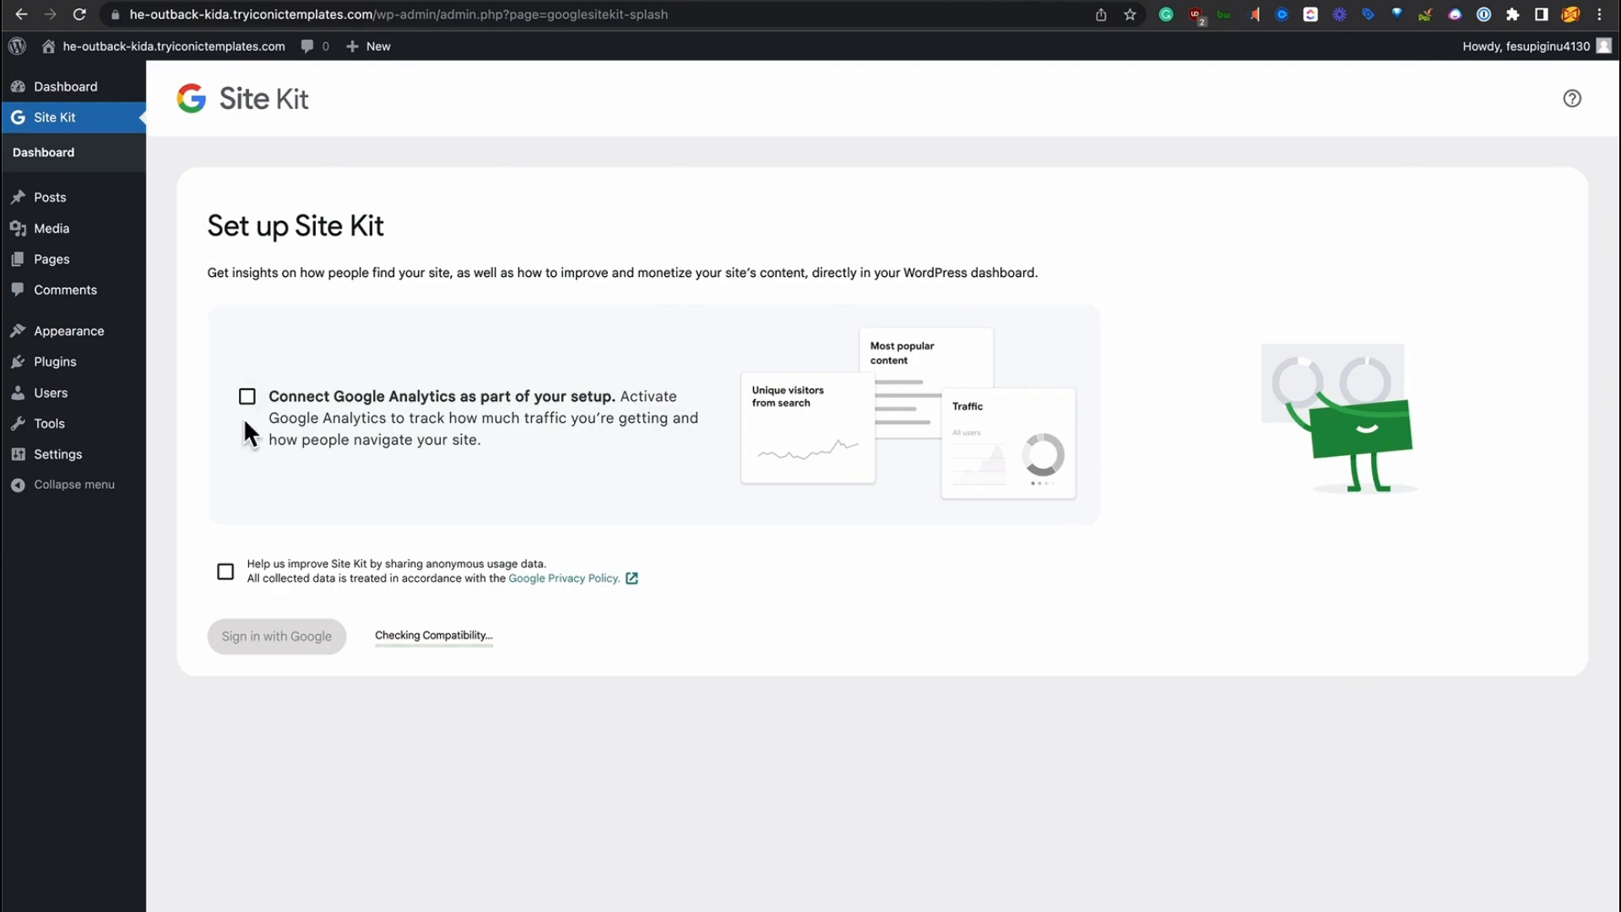
{"action": "left_click", "coordinate": [247, 396]}
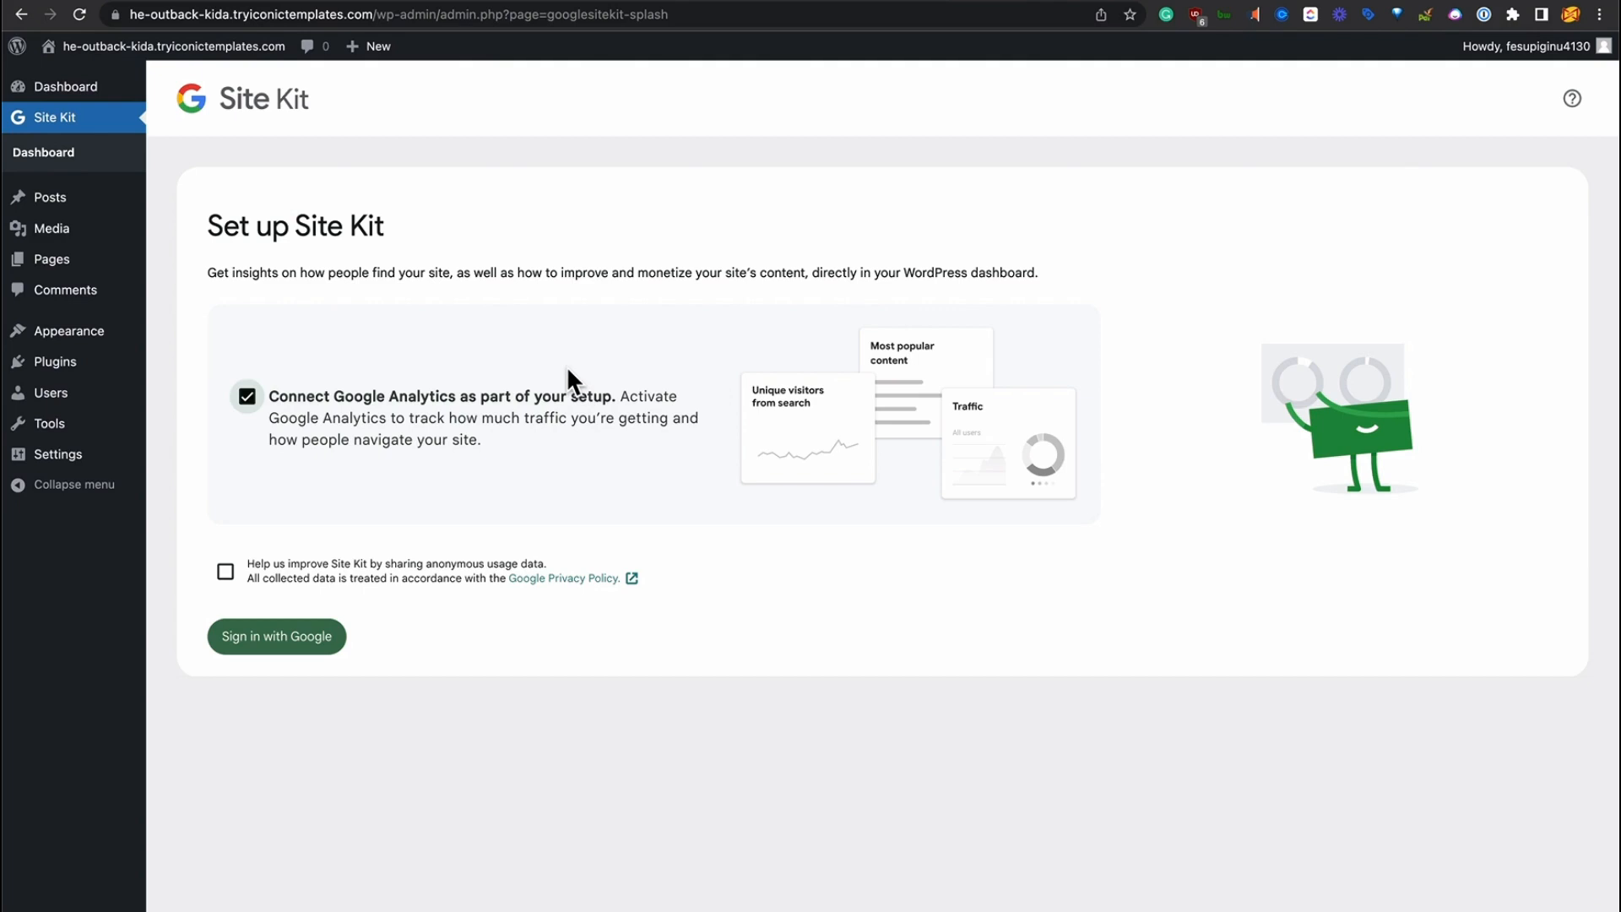
{"action": "left_click", "coordinate": [270, 642]}
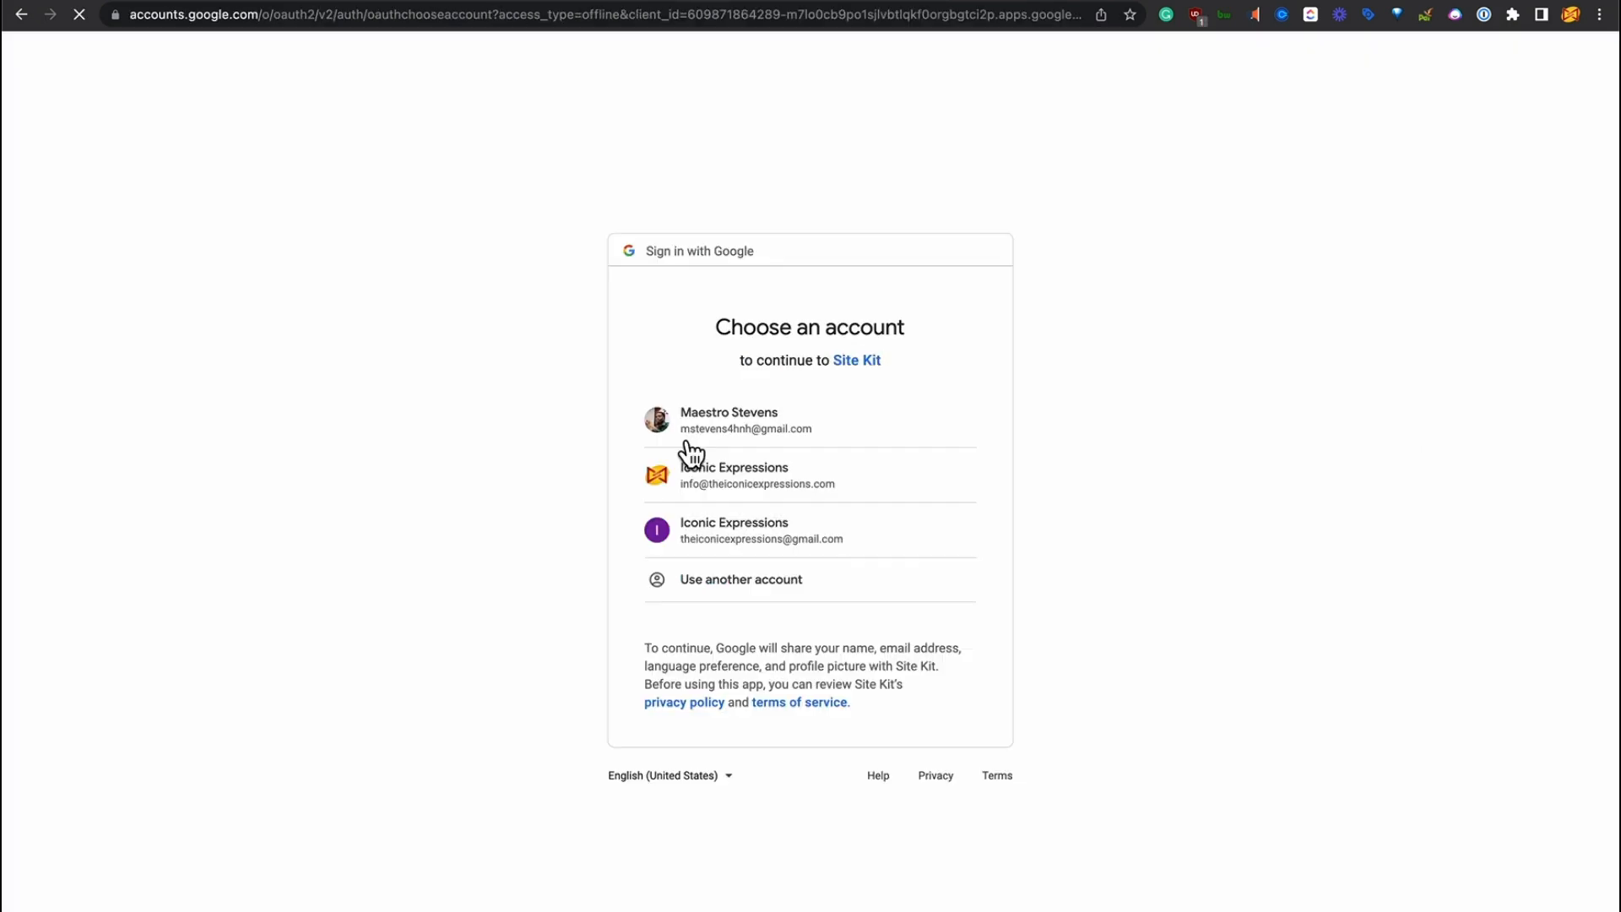
{"action": "left_click", "coordinate": [724, 486]}
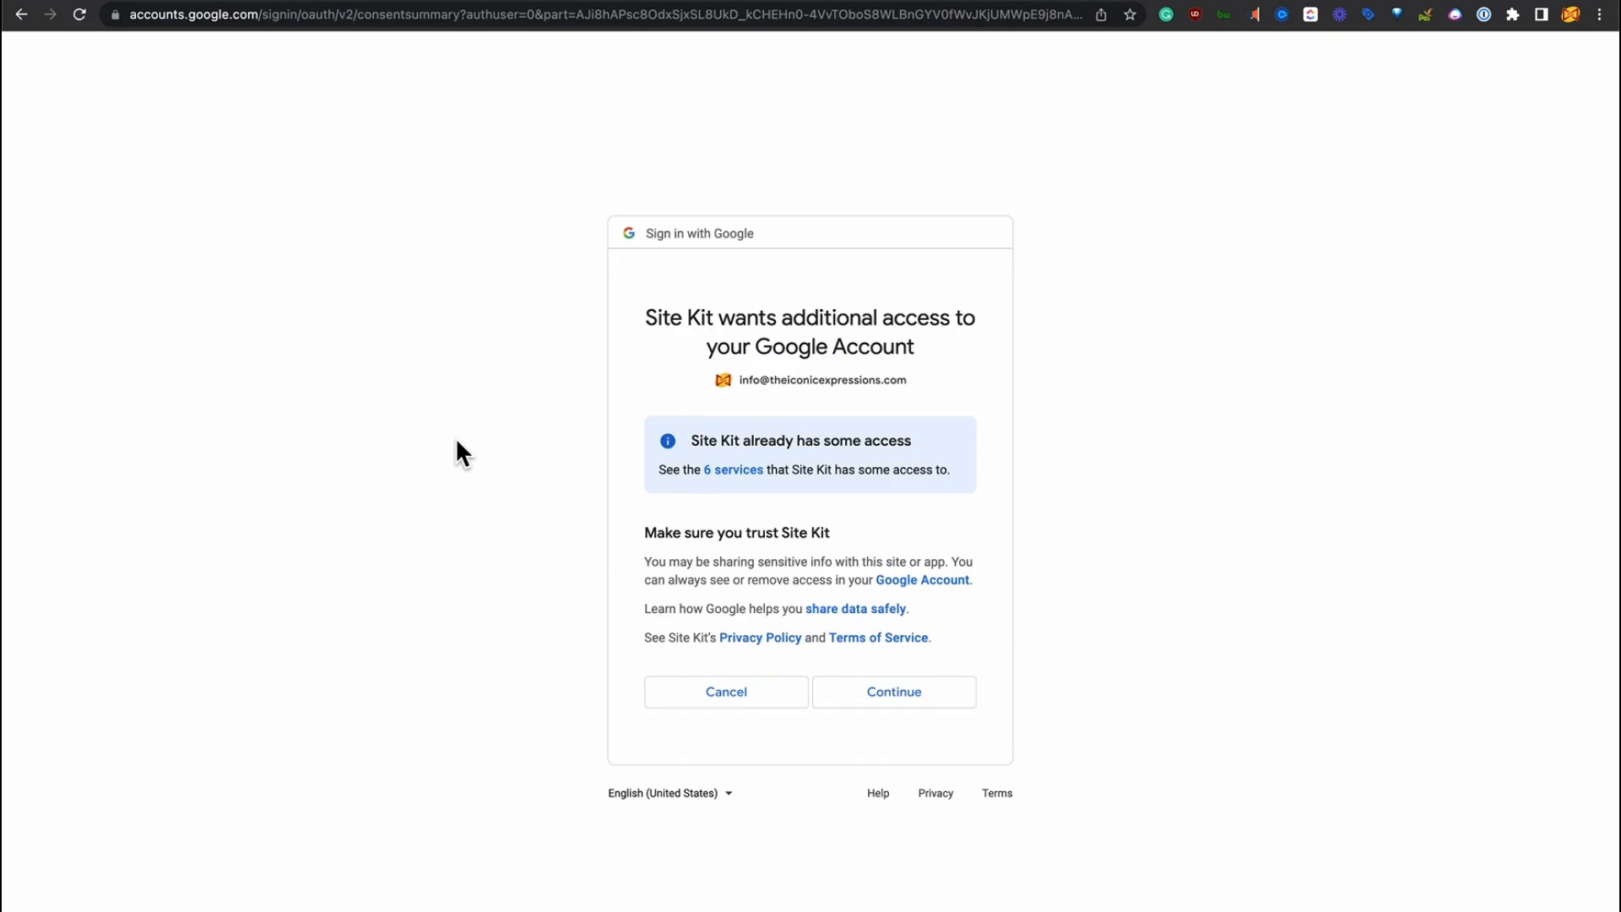
{"action": "left_click", "coordinate": [863, 688]}
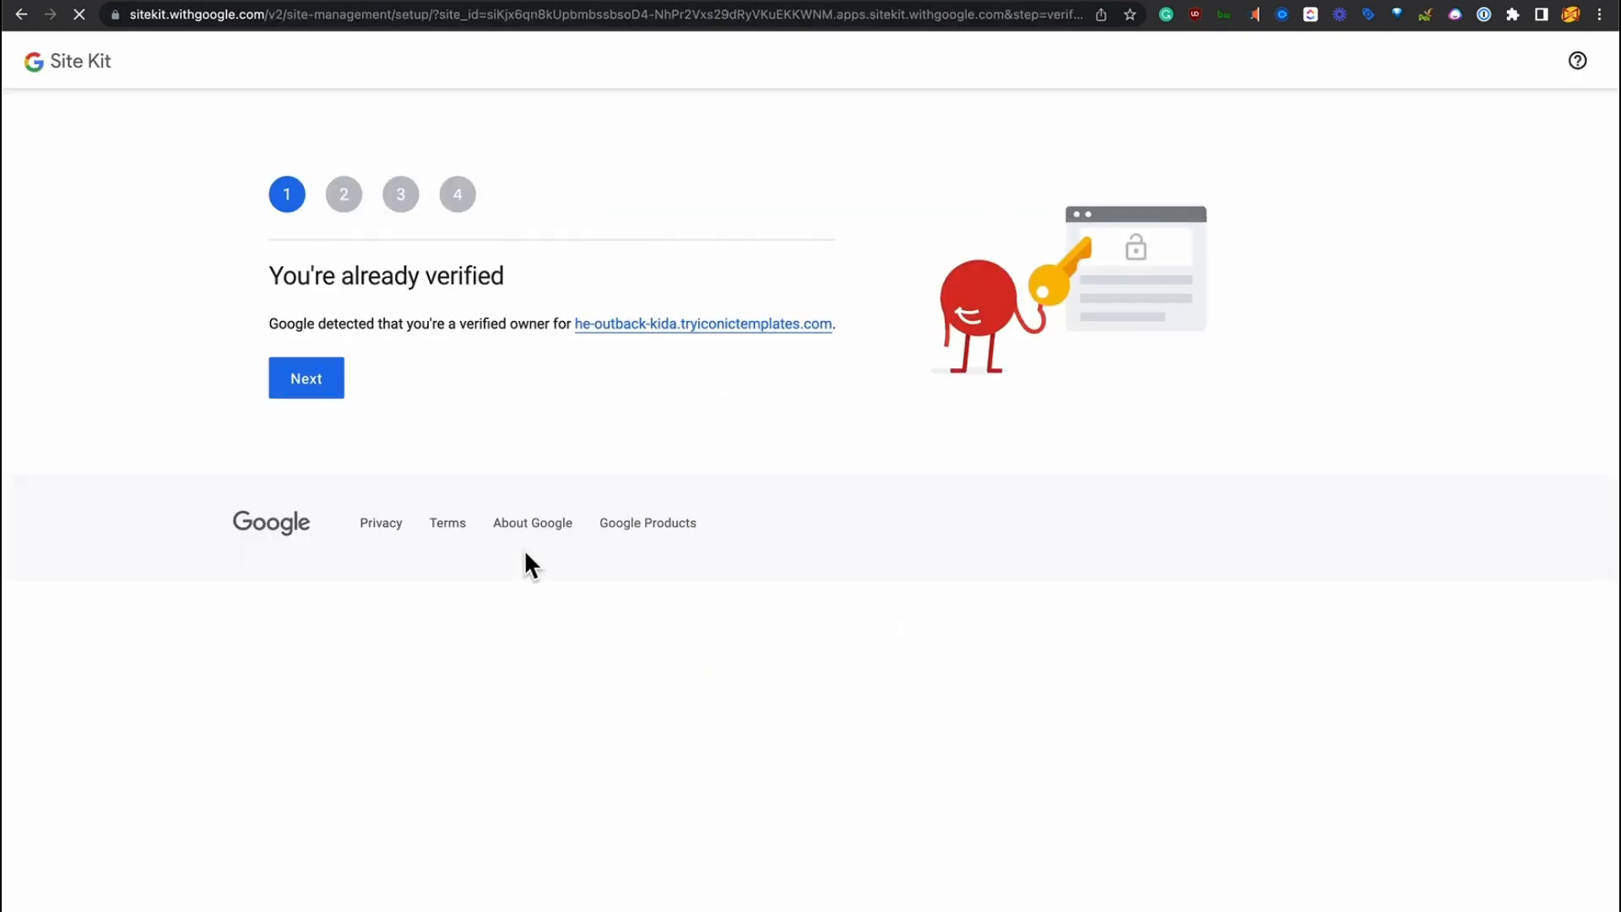
- Proceed through Site Kit's site ownership, account data access and Search Console steps to return to the WordPress Analytics connection
{"action": "left_click", "coordinate": [326, 376]}
{"action": "left_click", "coordinate": [309, 393]}
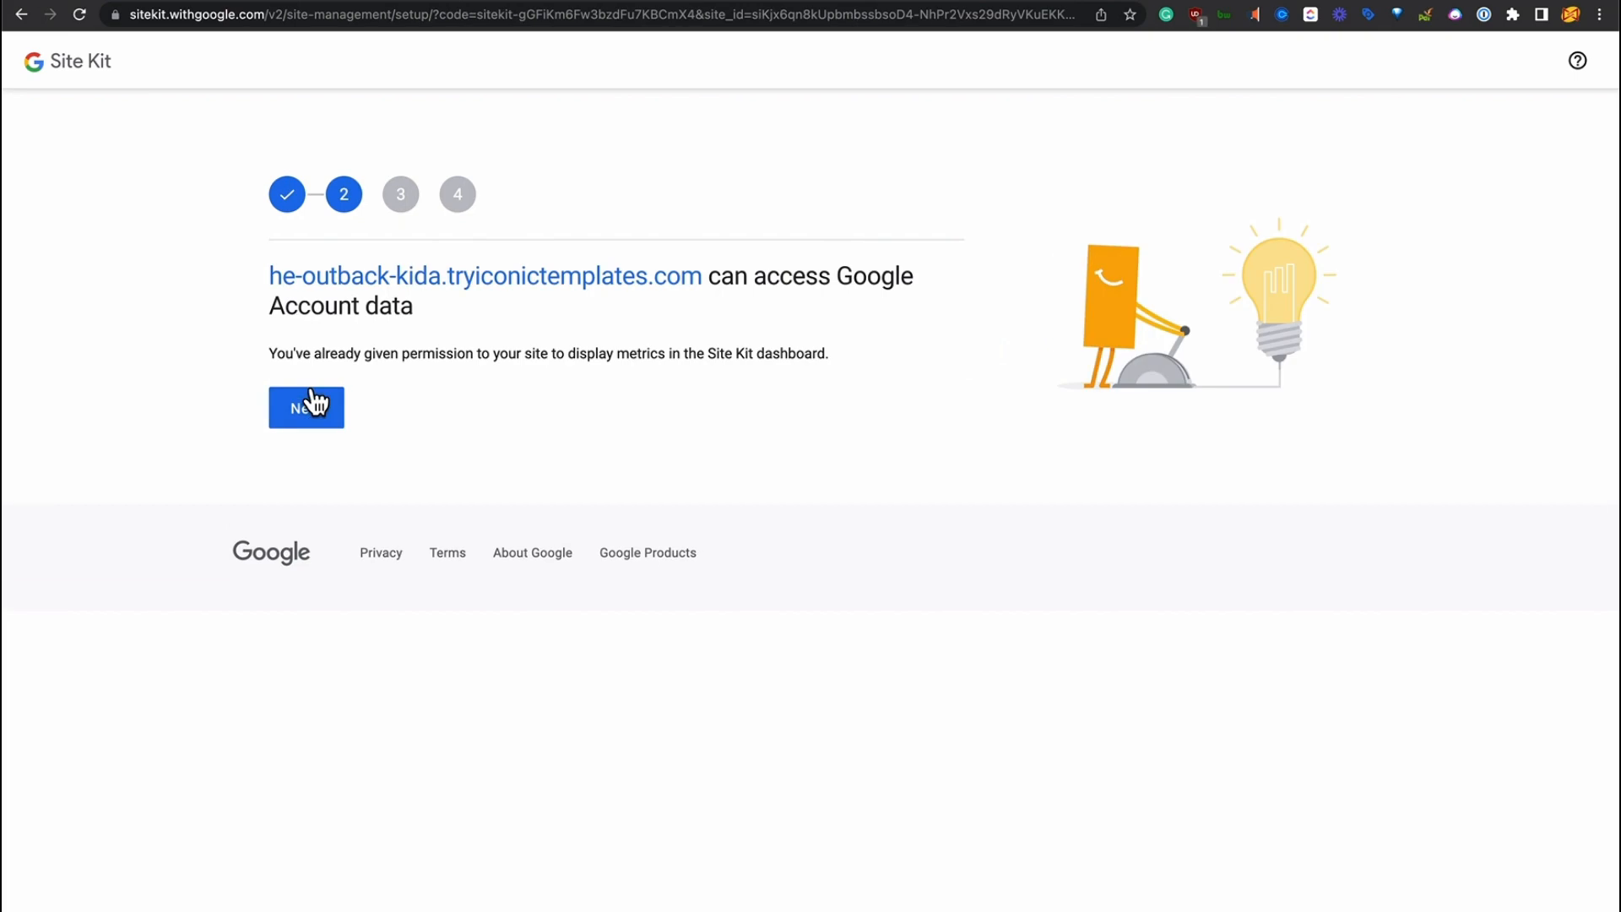
{"action": "left_click", "coordinate": [309, 422]}
{"action": "left_click", "coordinate": [325, 421]}
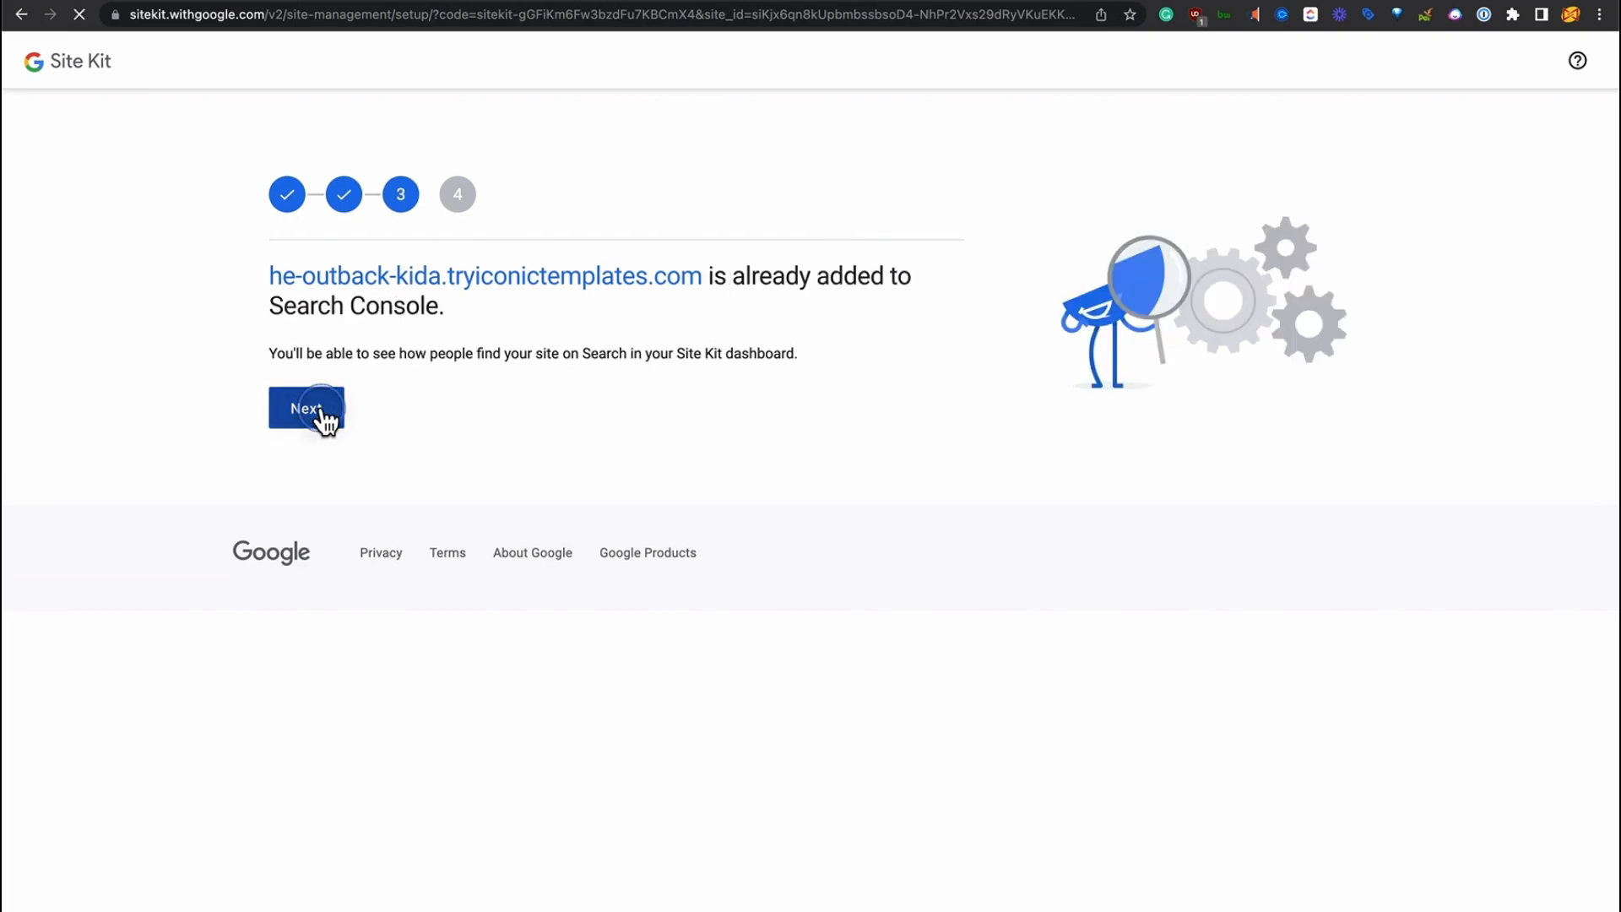
{"action": "left_click", "coordinate": [317, 418]}
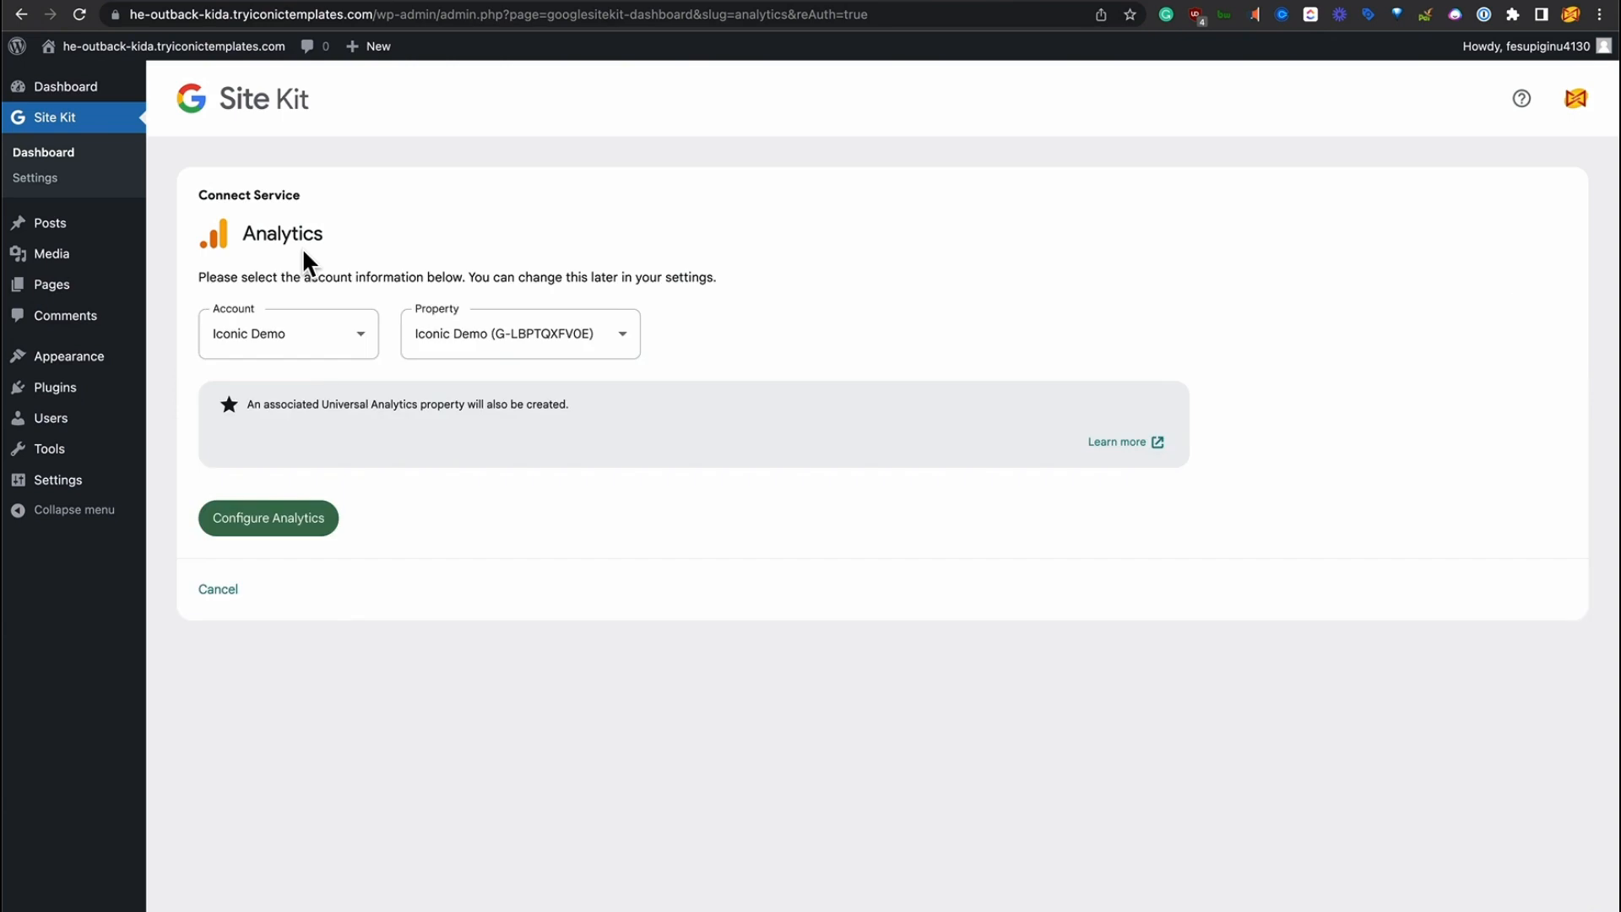
{"action": "left_click", "coordinate": [490, 346]}
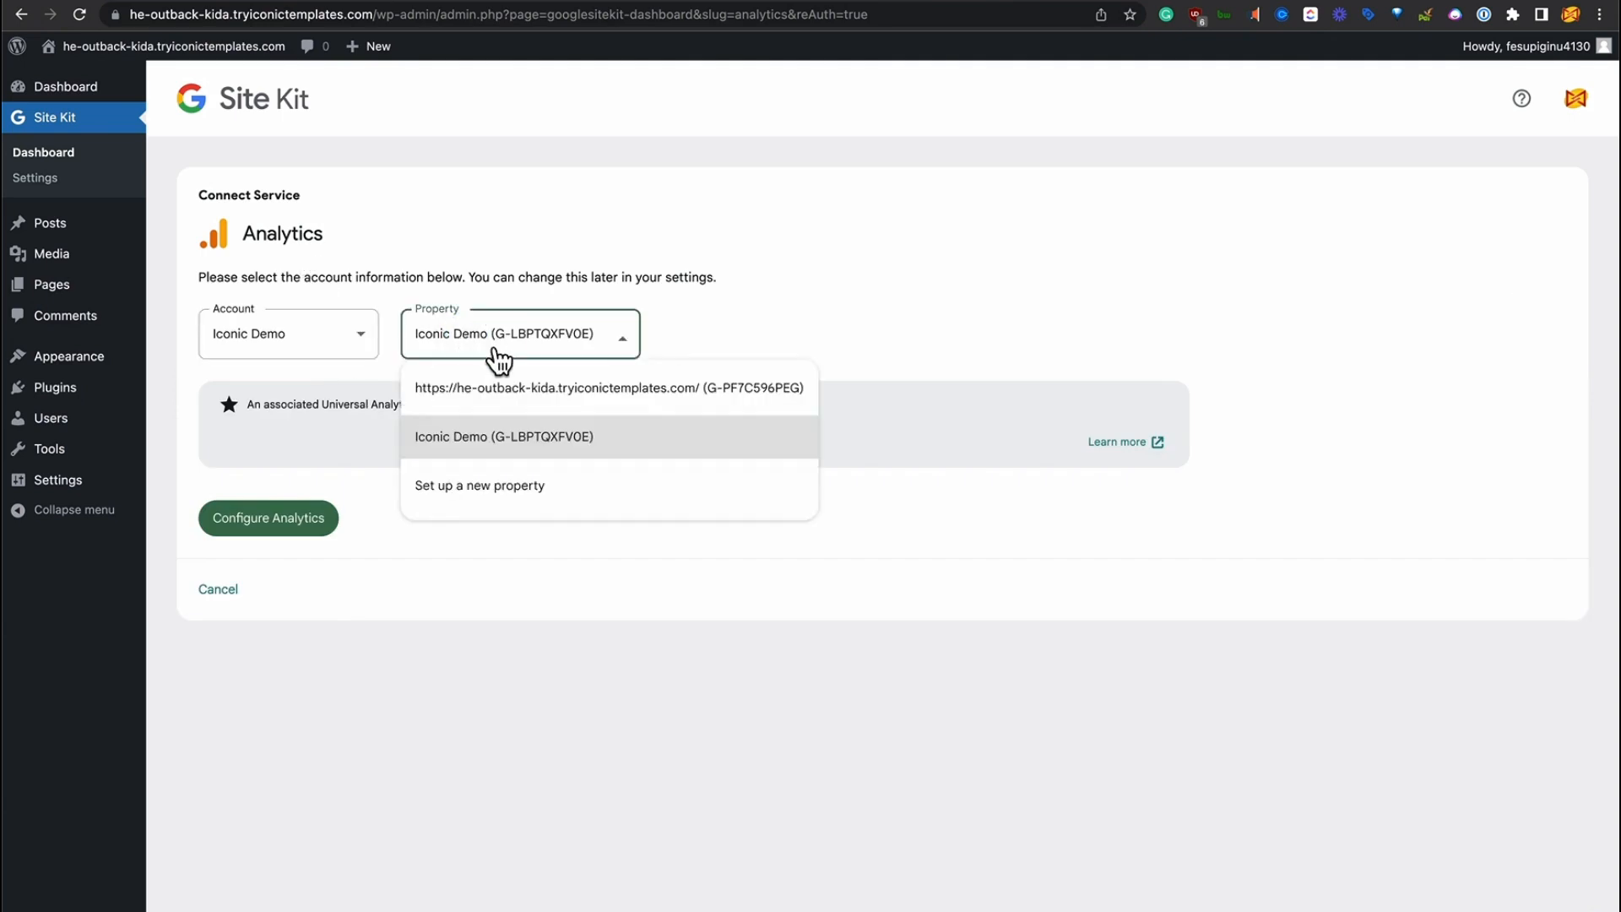
{"action": "left_click", "coordinate": [498, 393]}
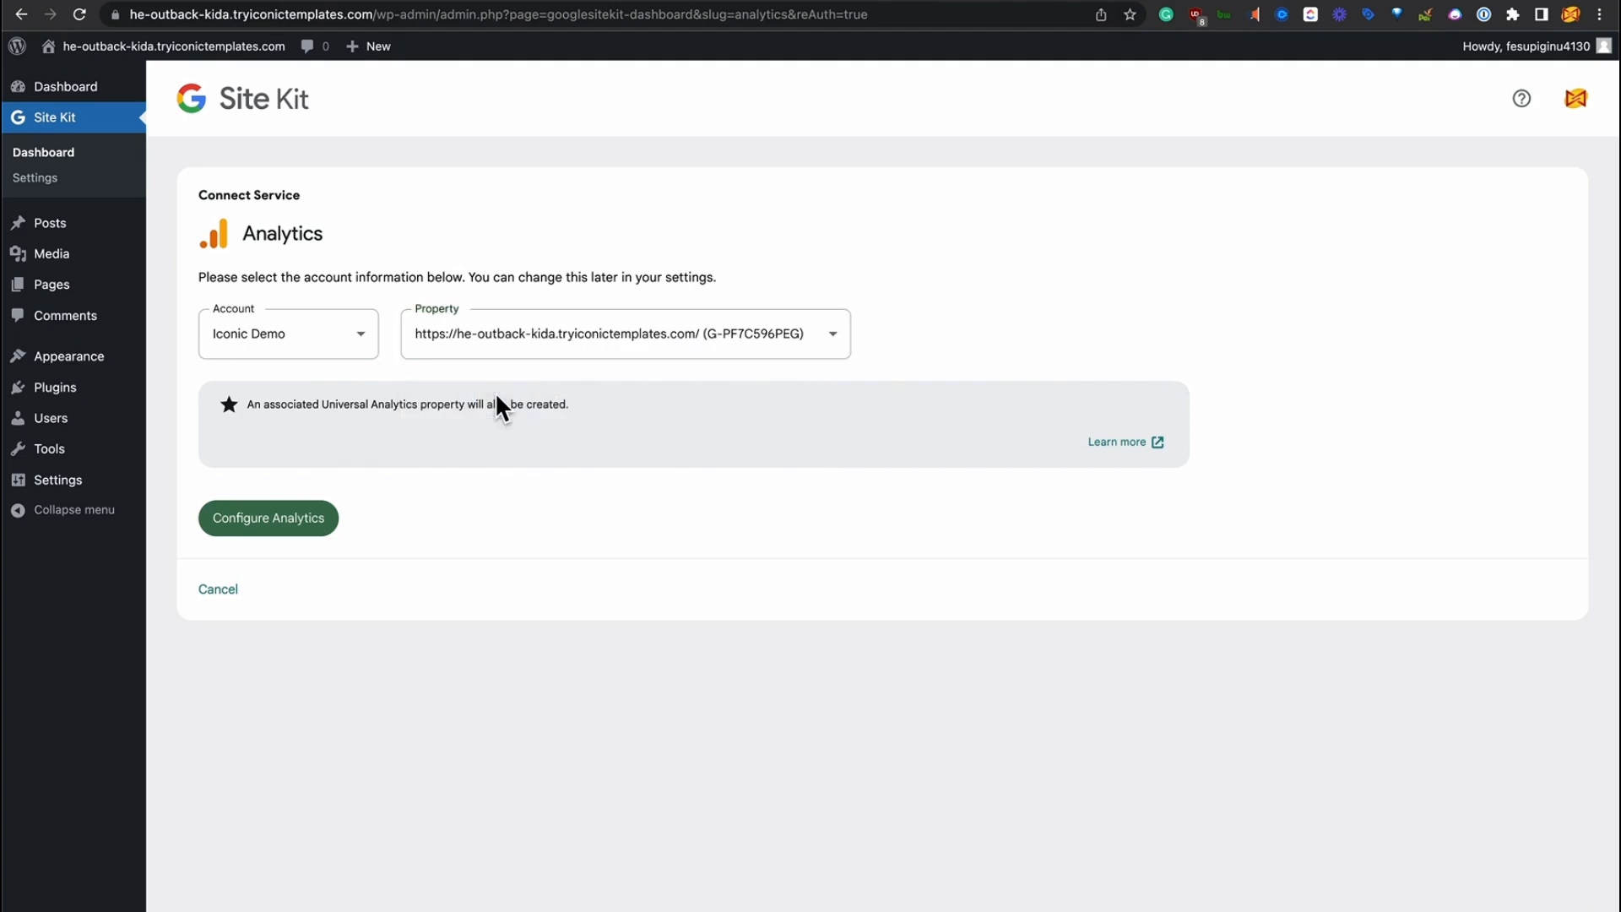
{"action": "left_click", "coordinate": [278, 522]}
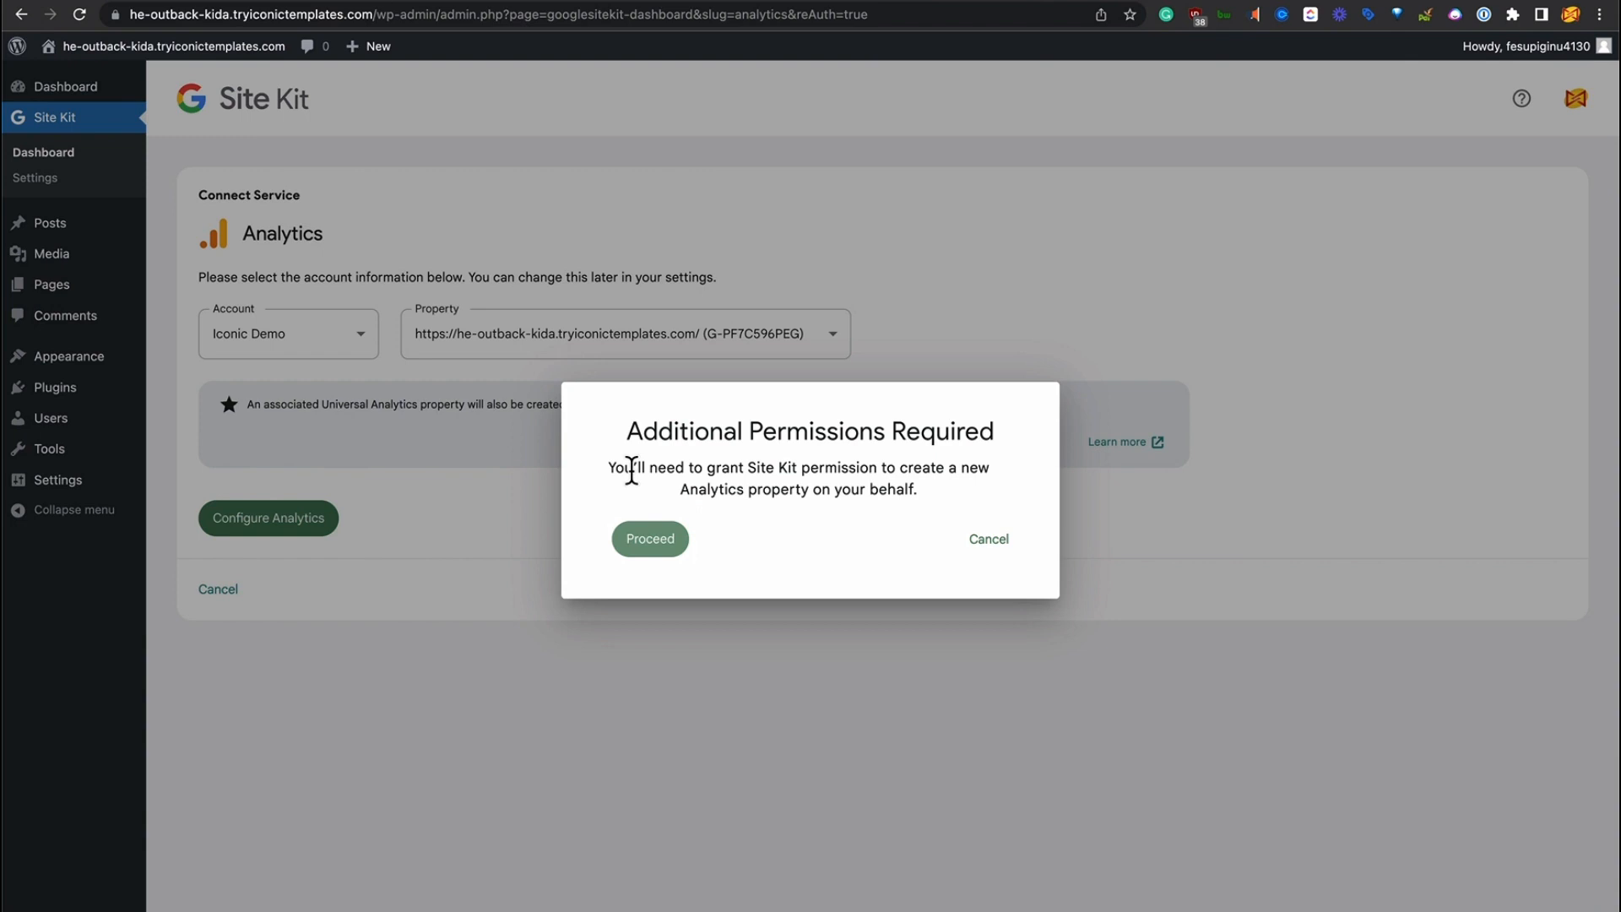
{"action": "left_click", "coordinate": [665, 553]}
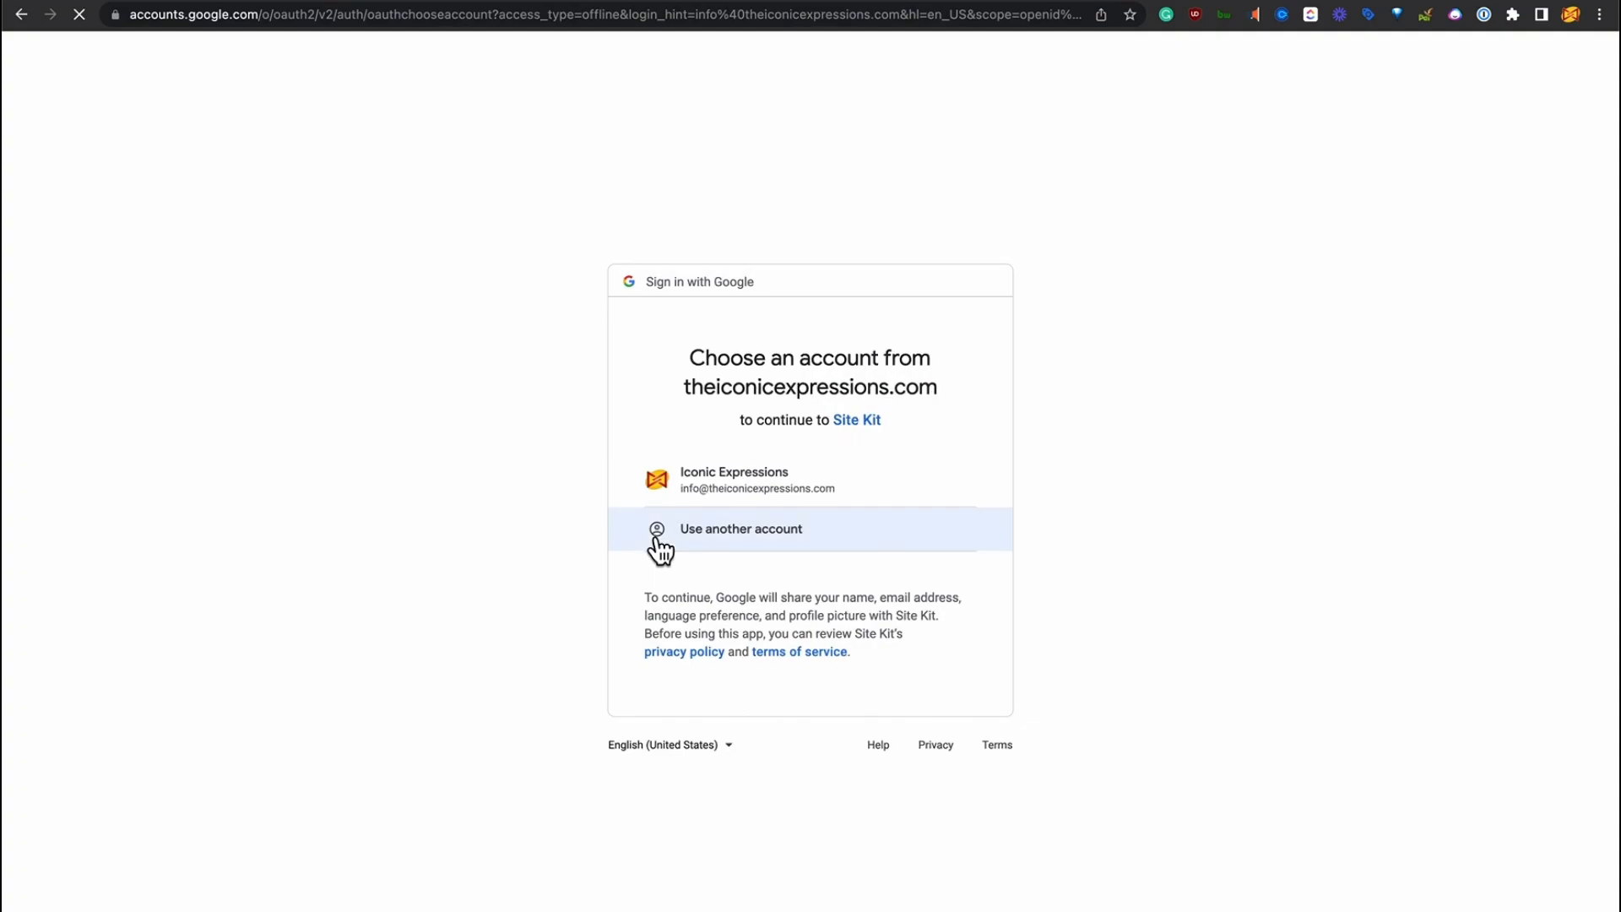
{"action": "left_click", "coordinate": [707, 481]}
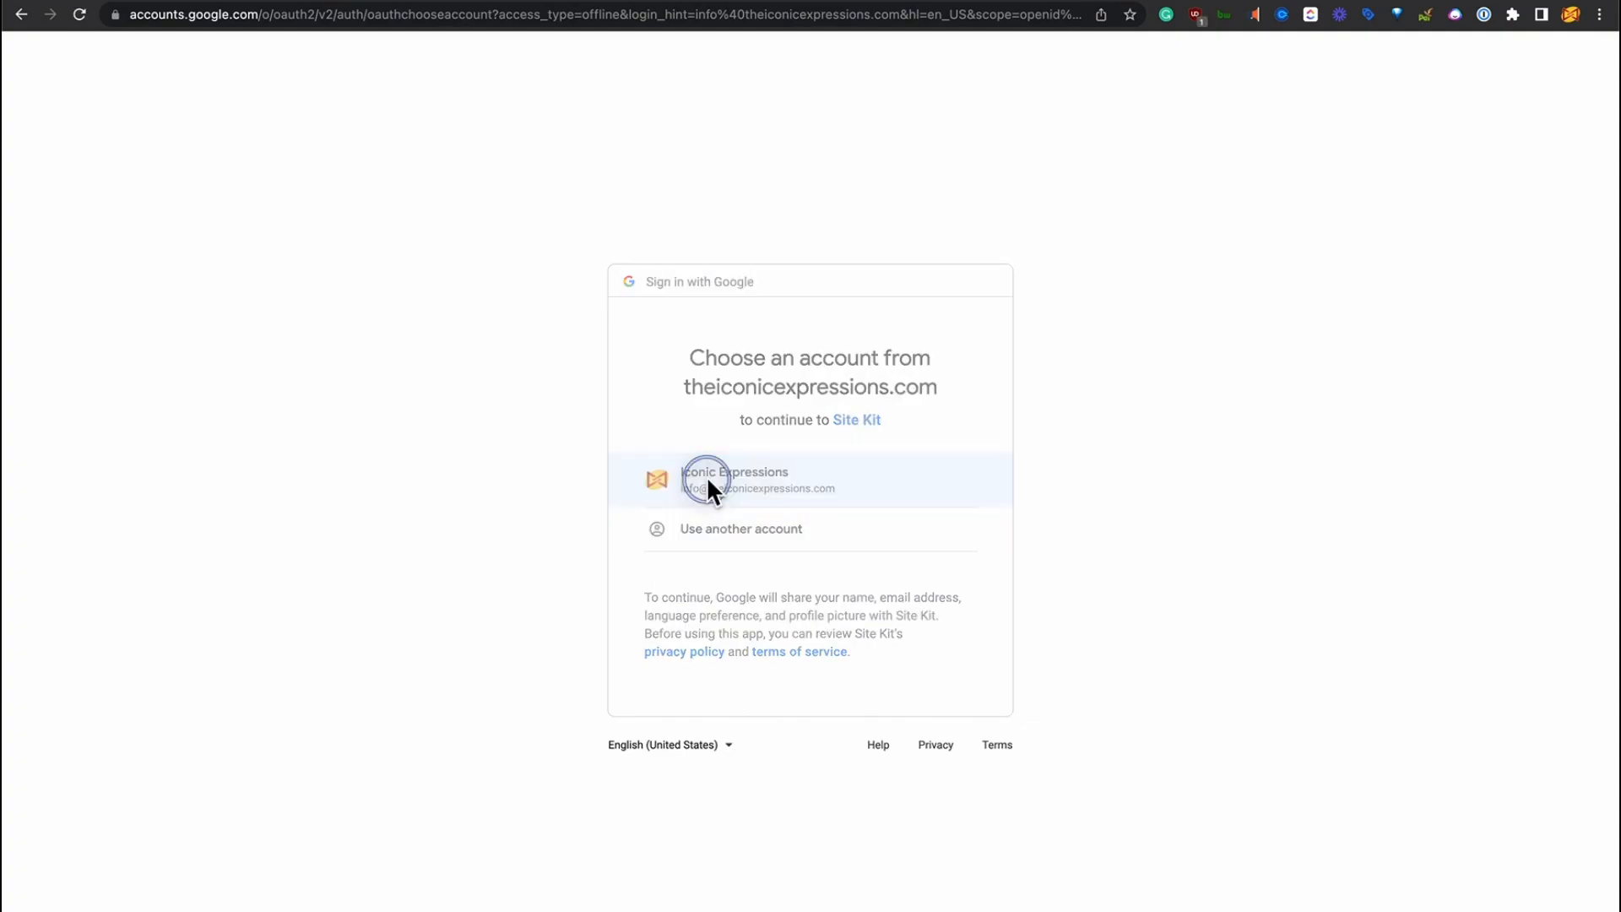
{"action": "left_click", "coordinate": [882, 692]}
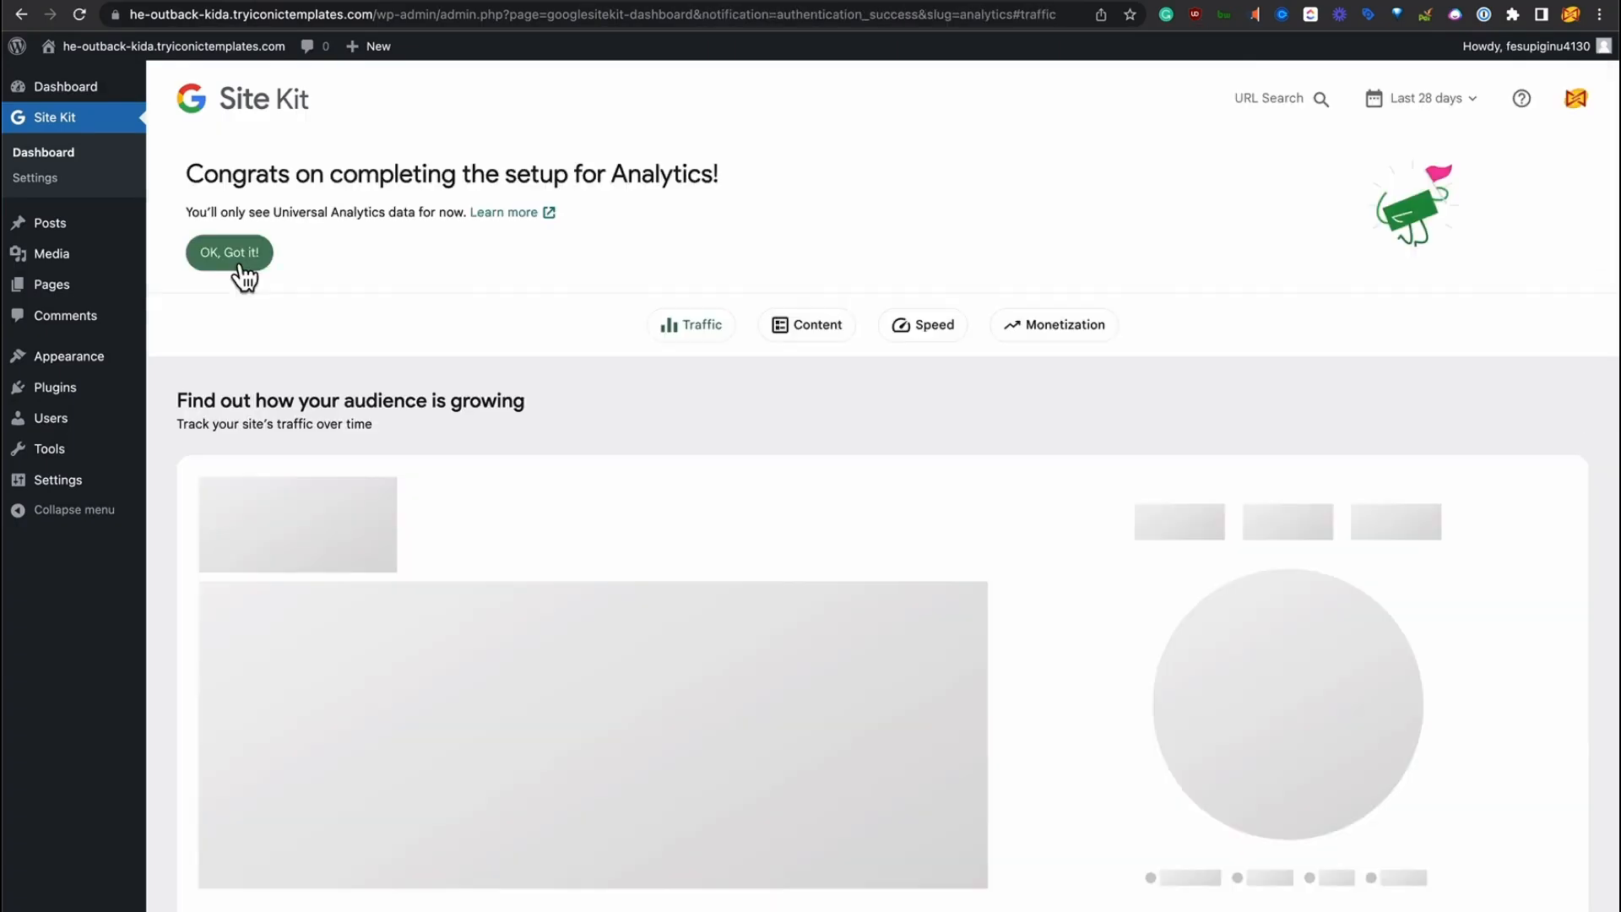
{"action": "left_click", "coordinate": [239, 266]}
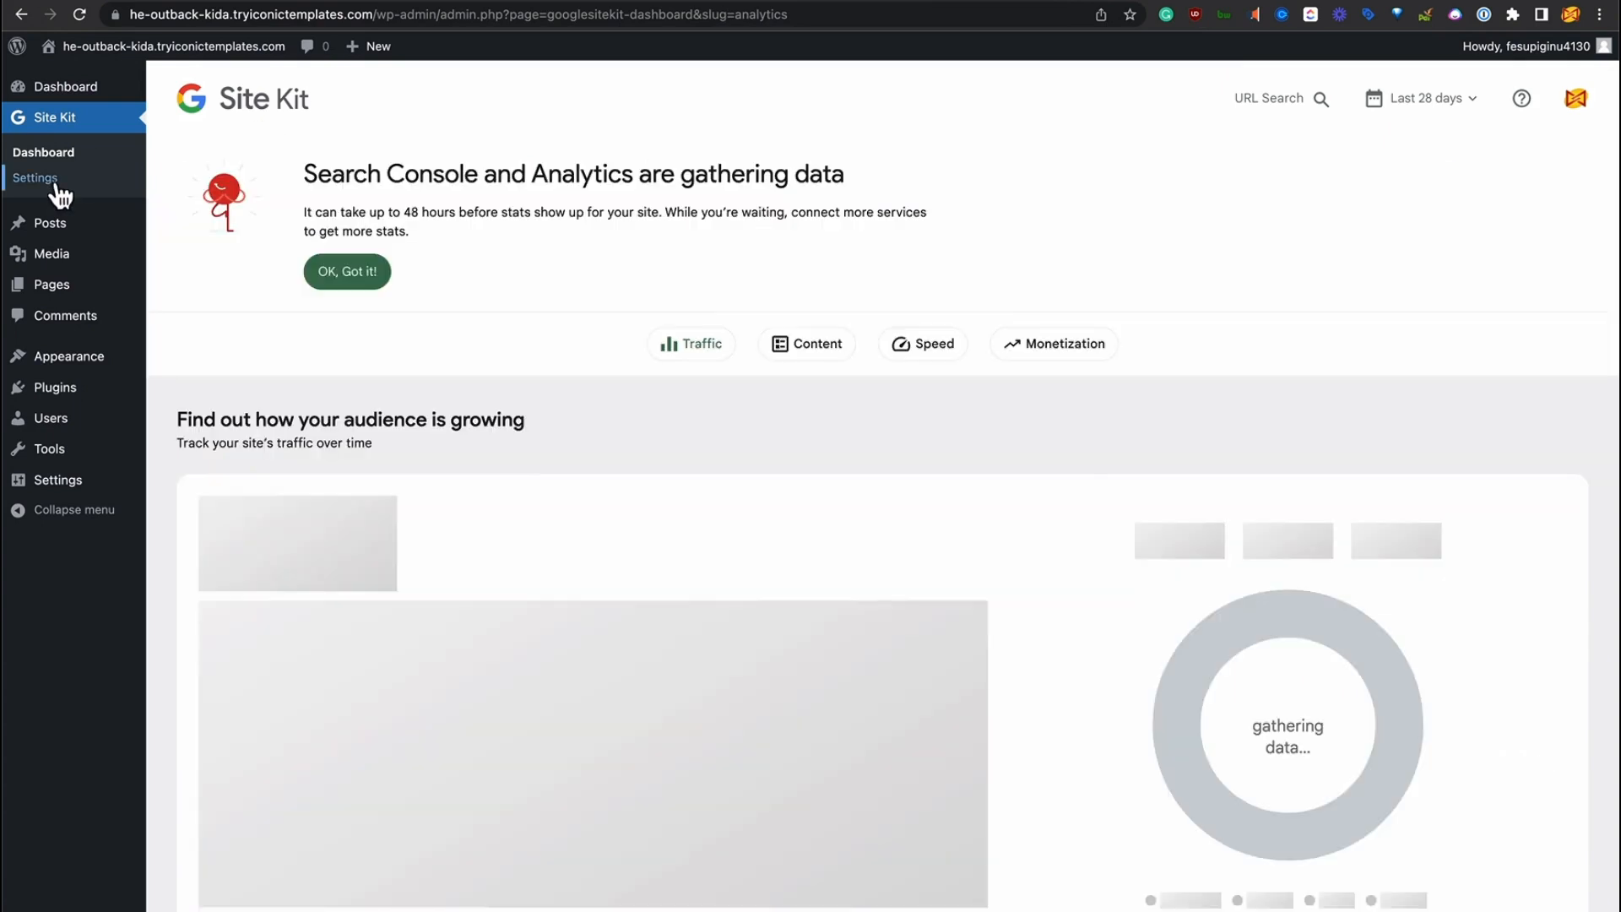
- Check the Search Console and Analytics connections in Site Kit's settings, then disable Universal Analytics code placement and save the change
{"action": "left_click", "coordinate": [54, 185]}
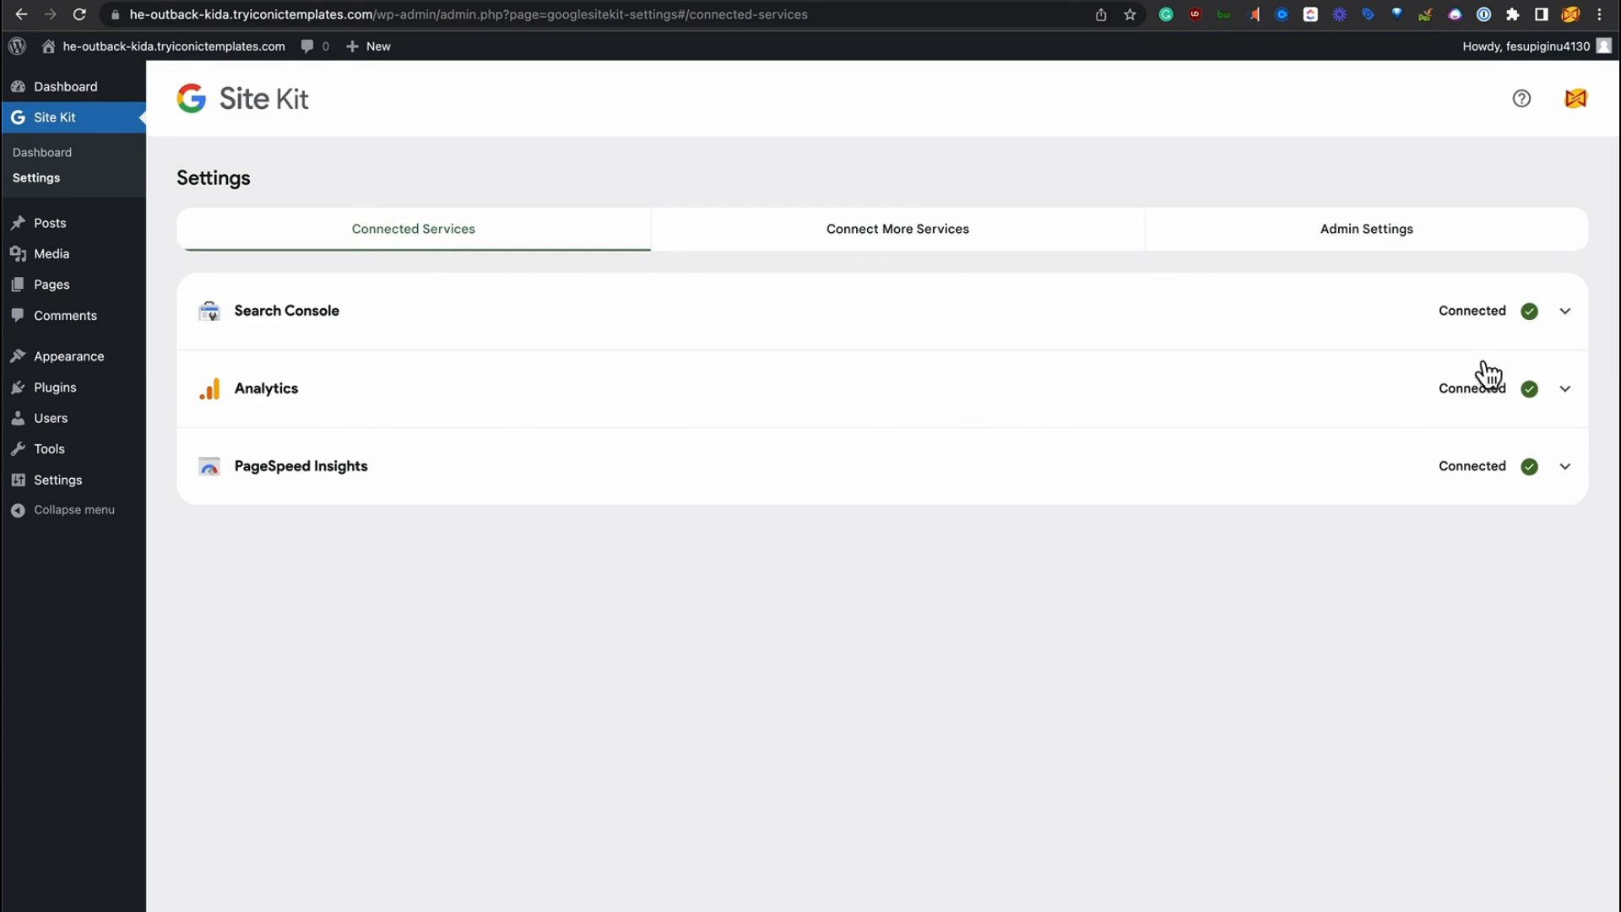
{"action": "left_click", "coordinate": [1493, 314]}
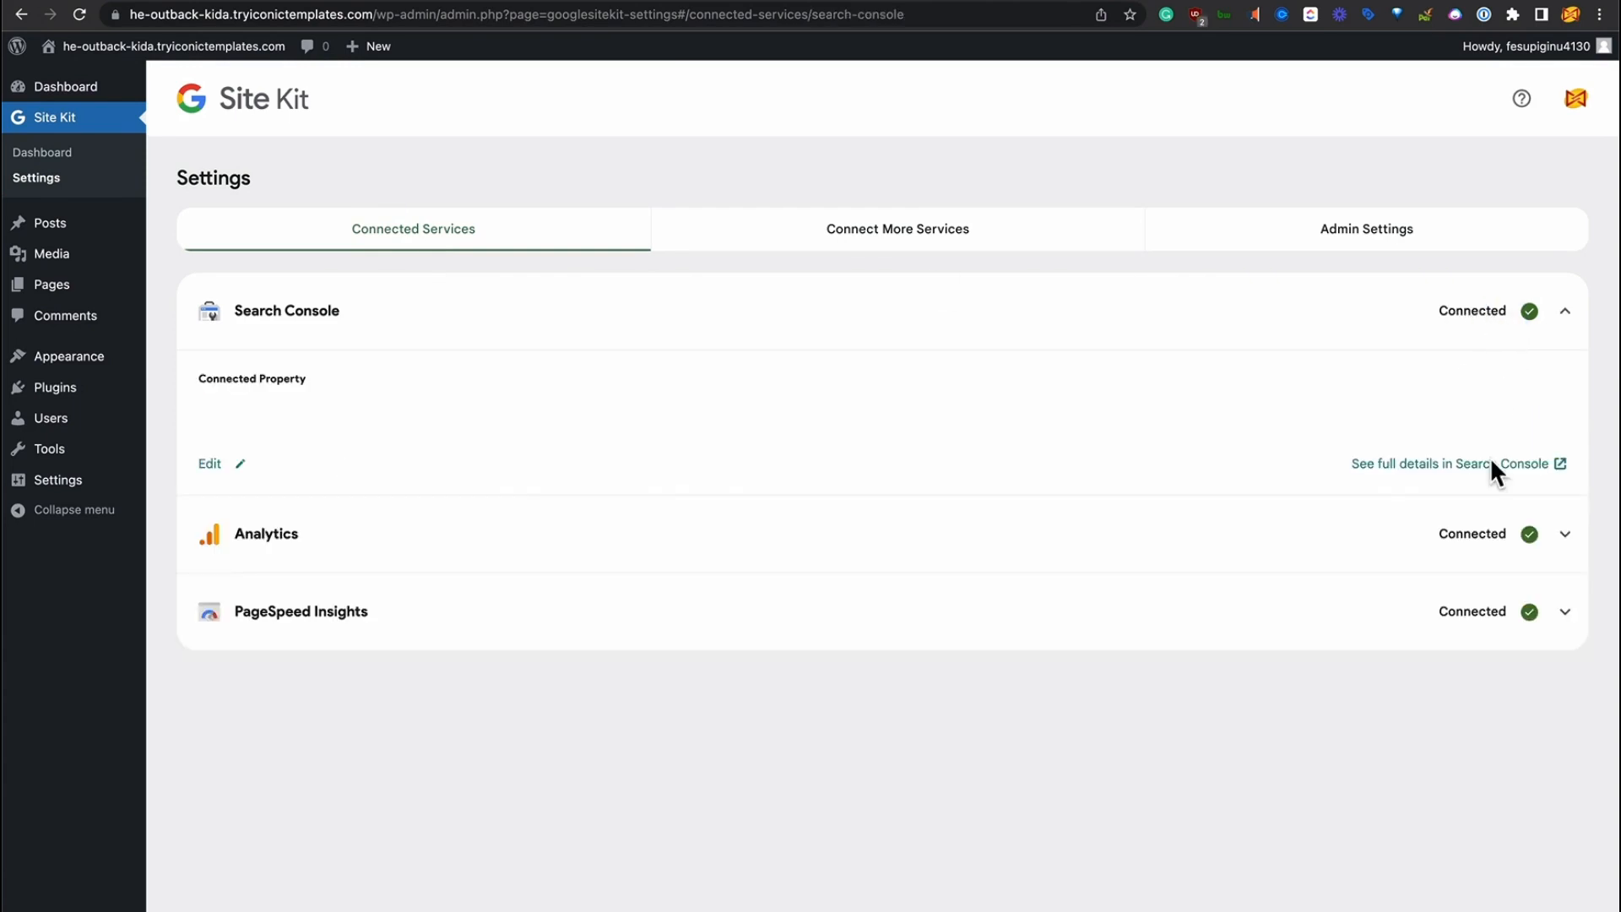
{"action": "left_click", "coordinate": [1479, 543]}
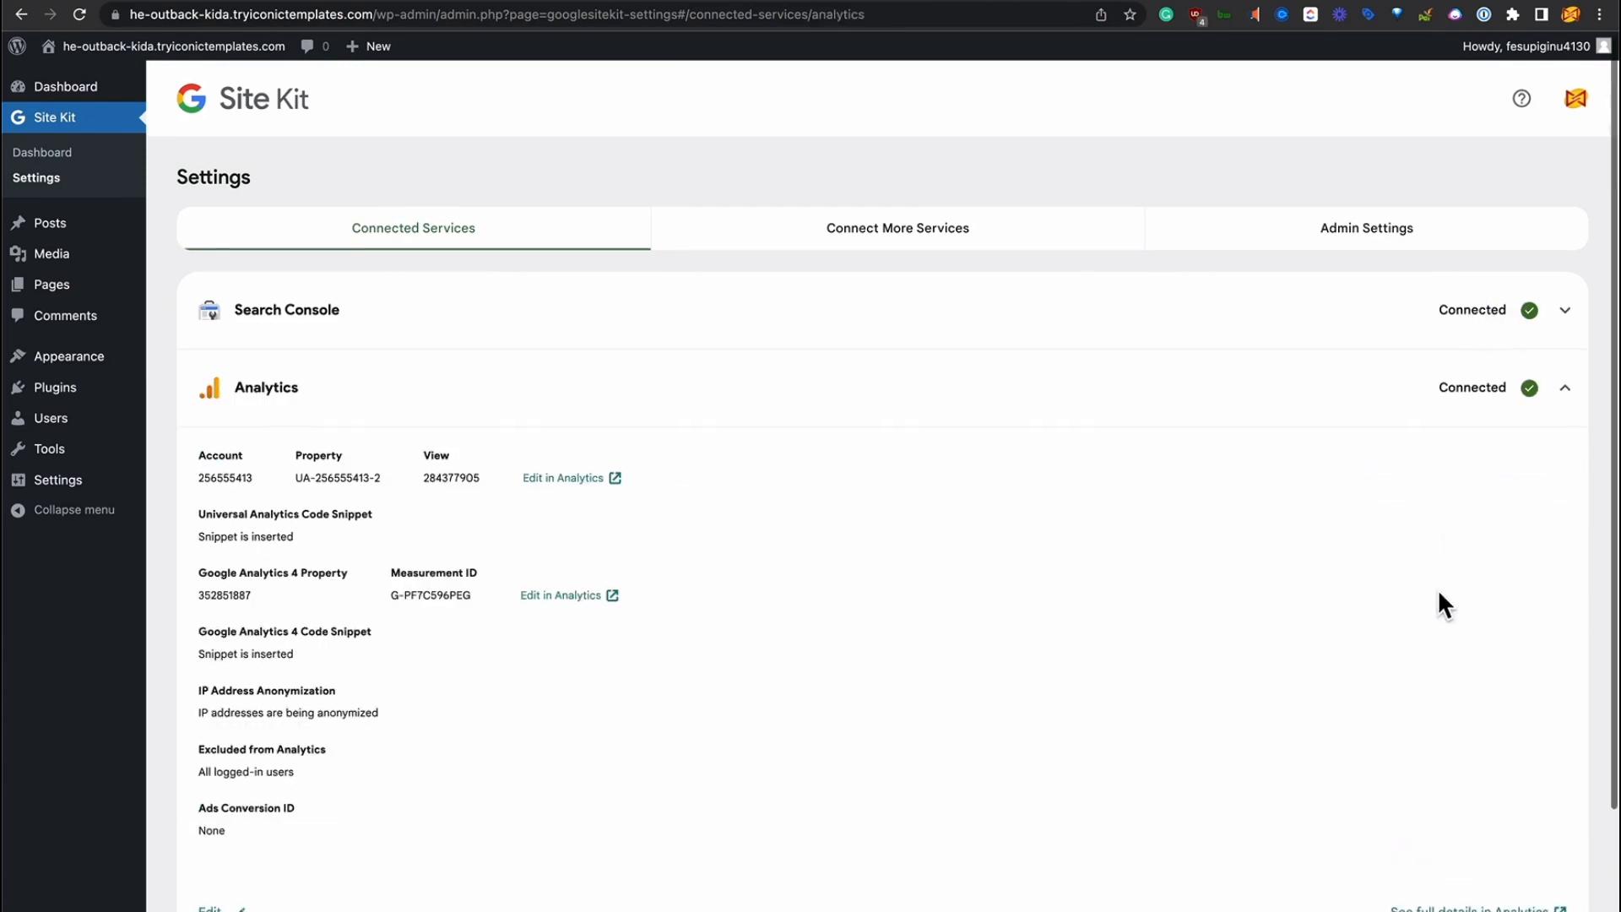
{"action": "left_click", "coordinate": [1482, 260]}
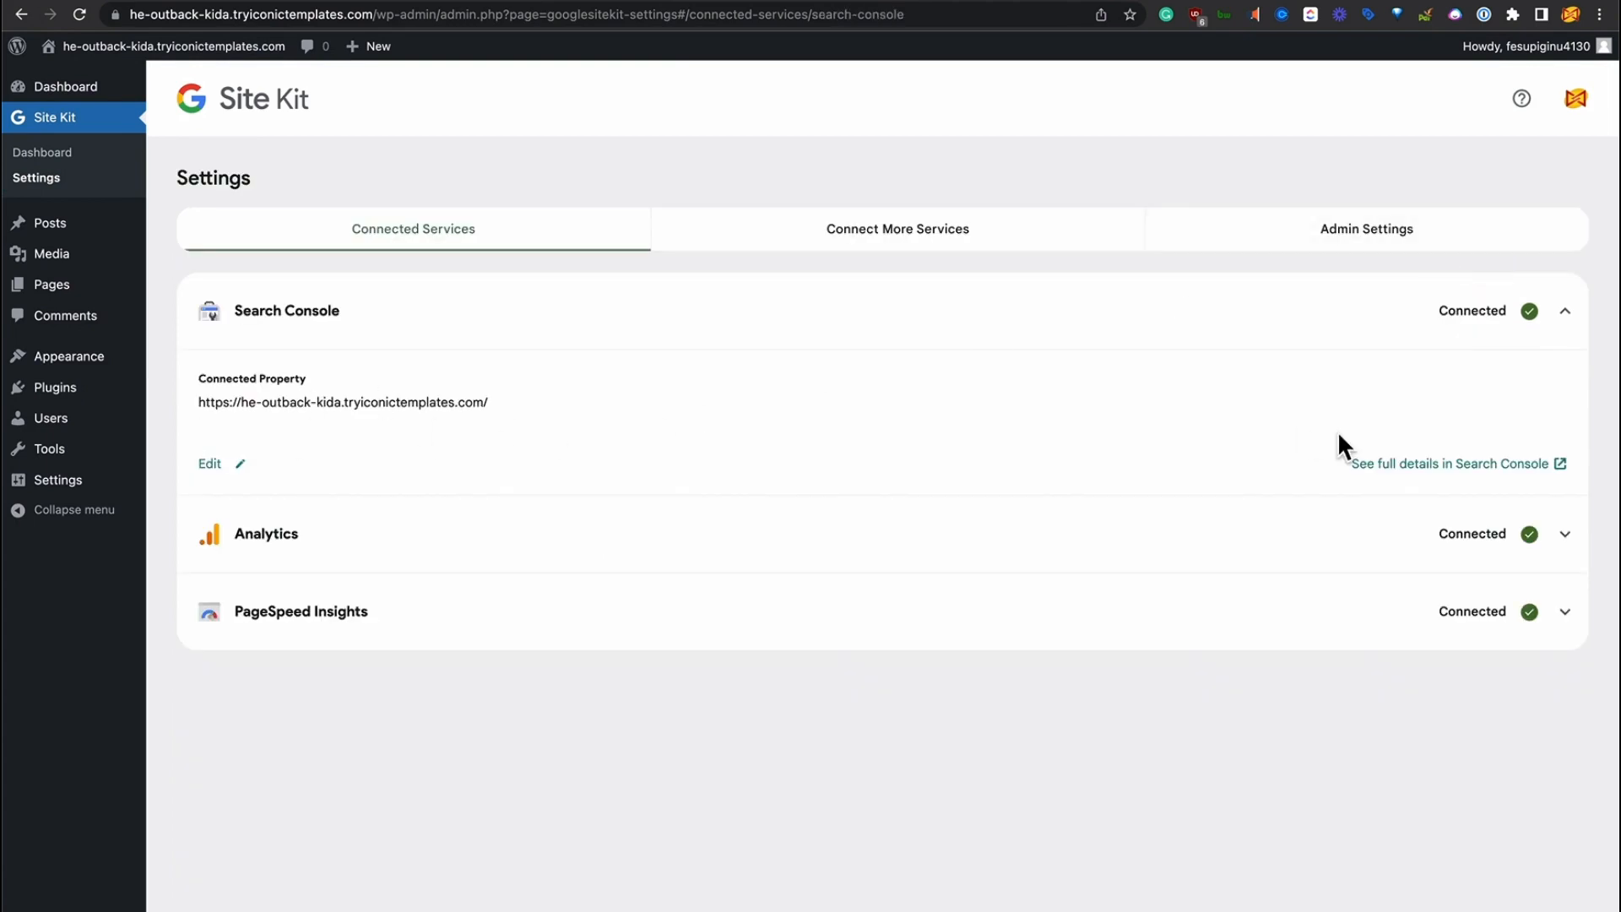
{"action": "left_click", "coordinate": [1491, 534]}
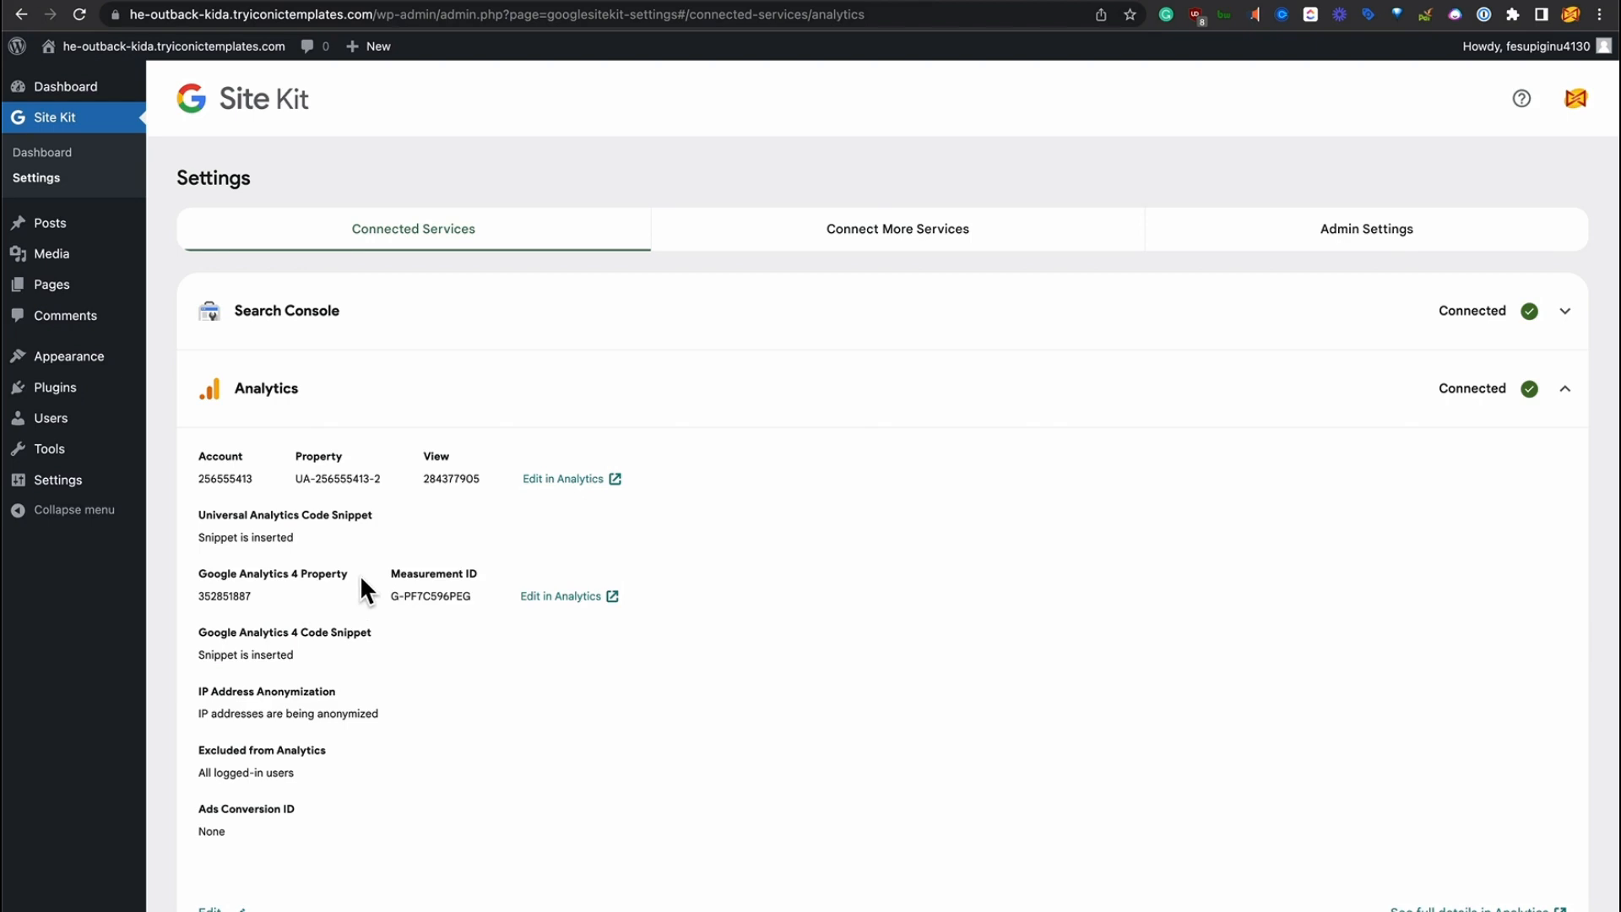
{"action": "scroll", "coordinate": [362, 575], "scroll_direction": "down", "scroll_amount": 1}
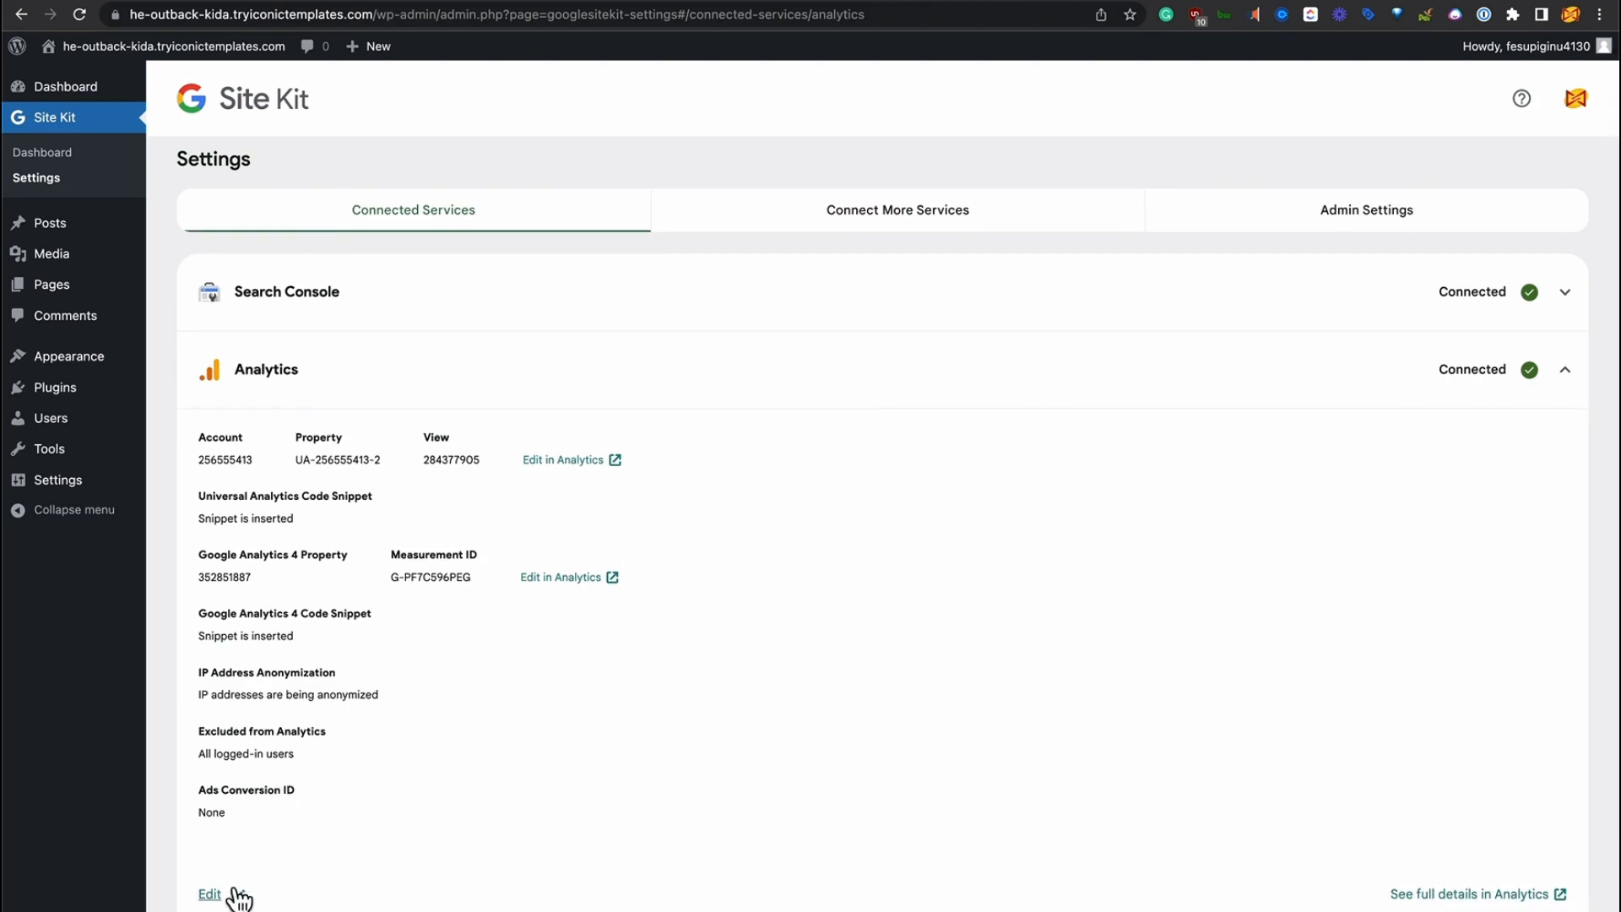
{"action": "left_click", "coordinate": [211, 894]}
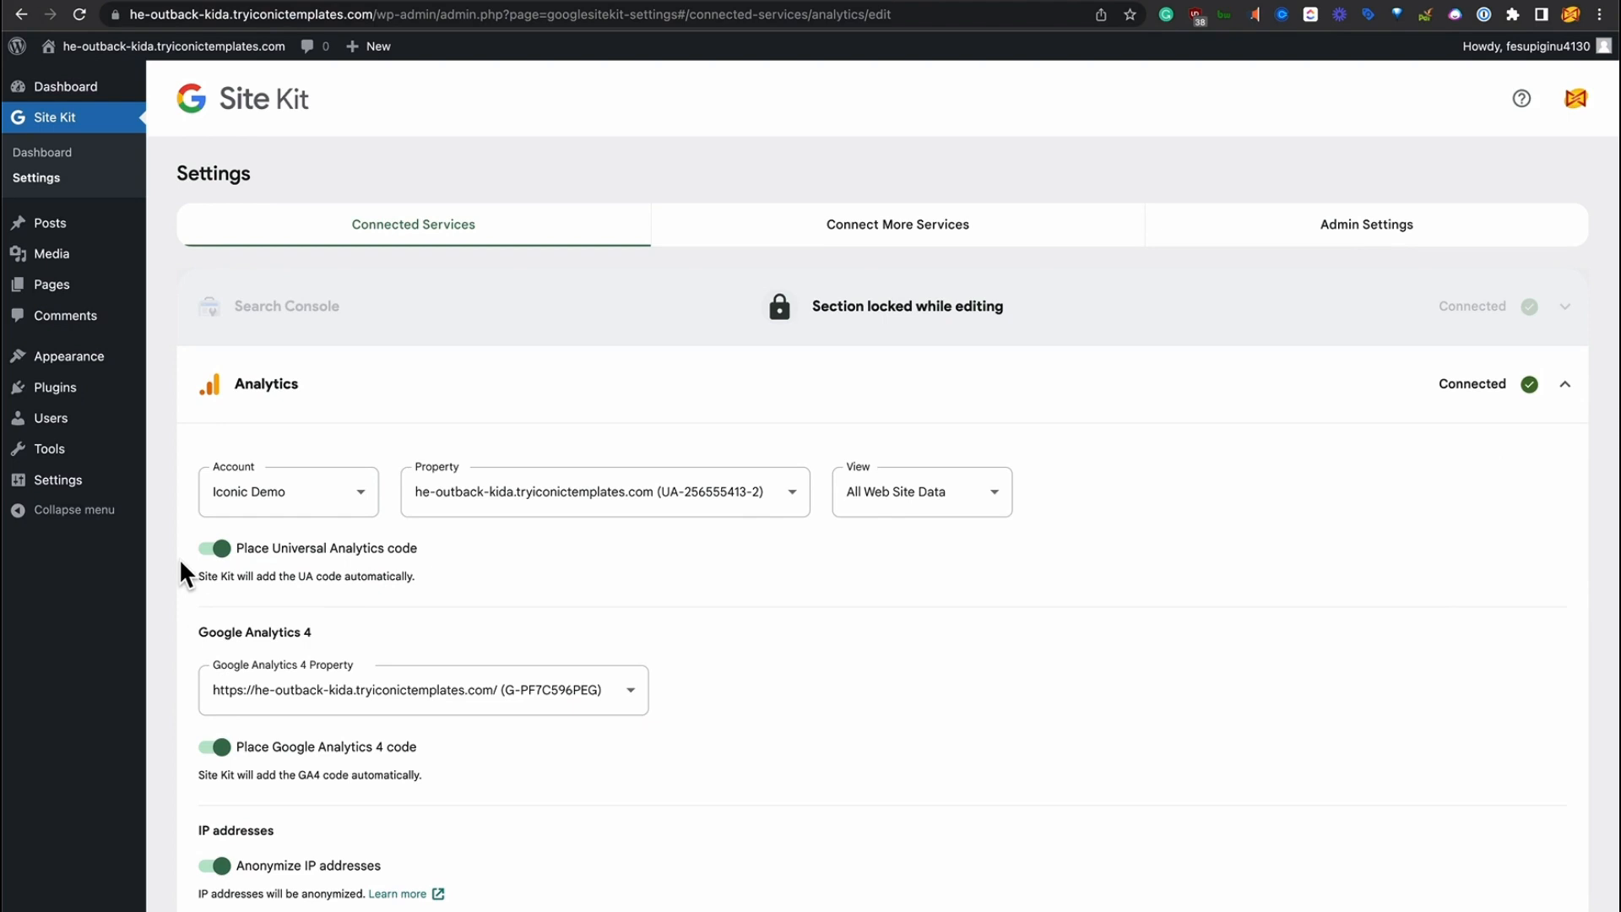
{"action": "left_click", "coordinate": [216, 549]}
{"action": "left_click", "coordinate": [216, 551]}
{"action": "left_click", "coordinate": [213, 549]}
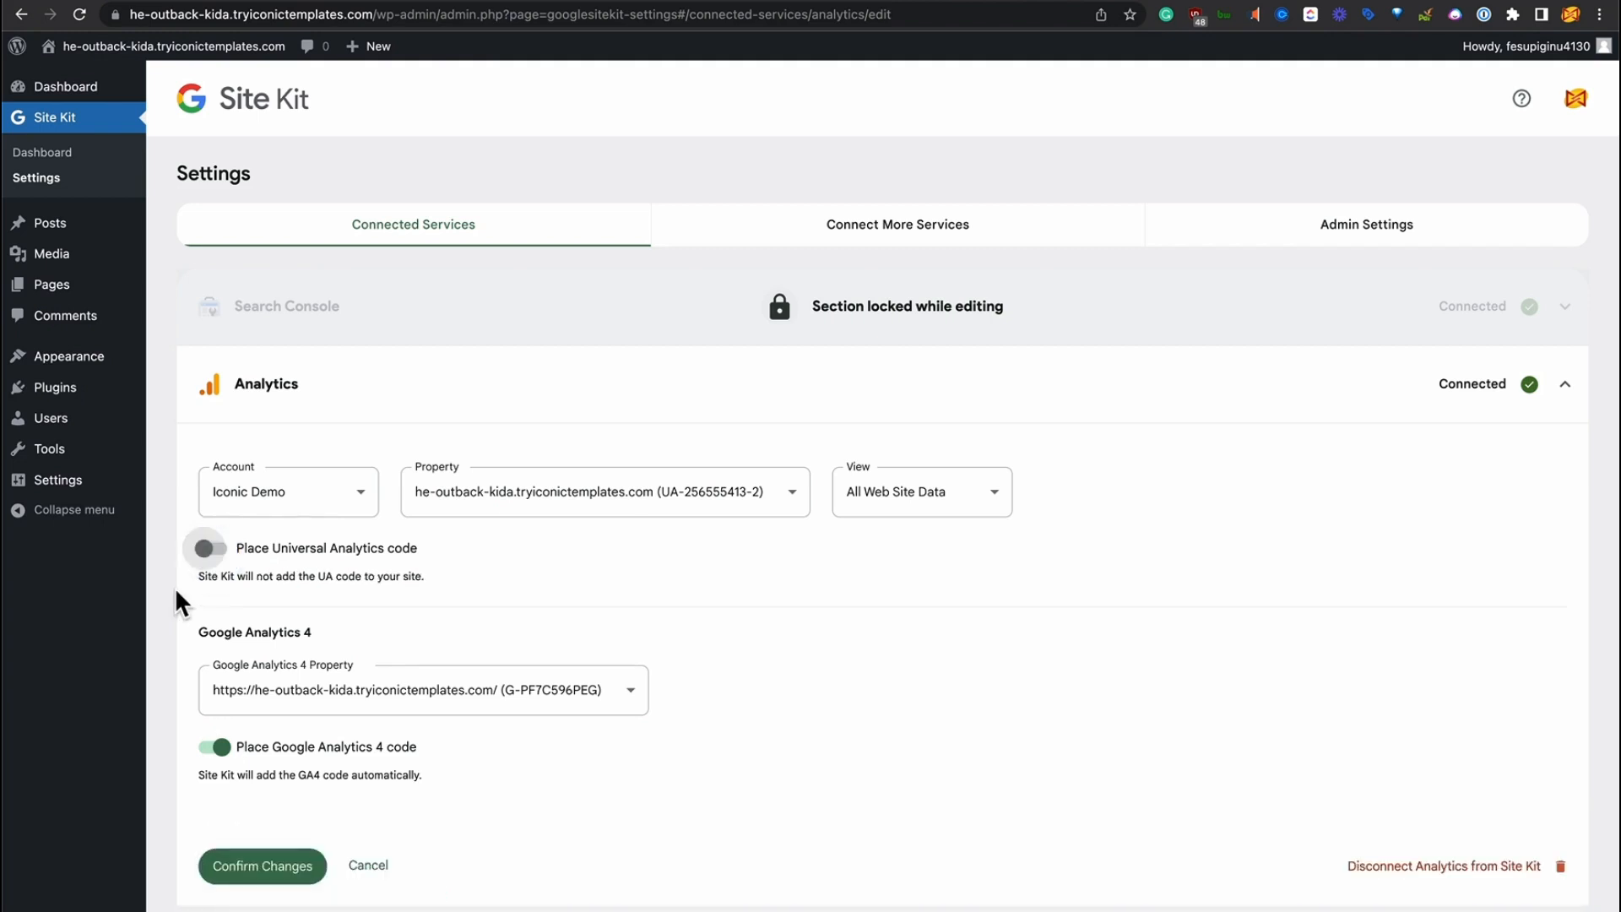
{"action": "scroll", "coordinate": [174, 588], "scroll_direction": "down", "scroll_amount": 2}
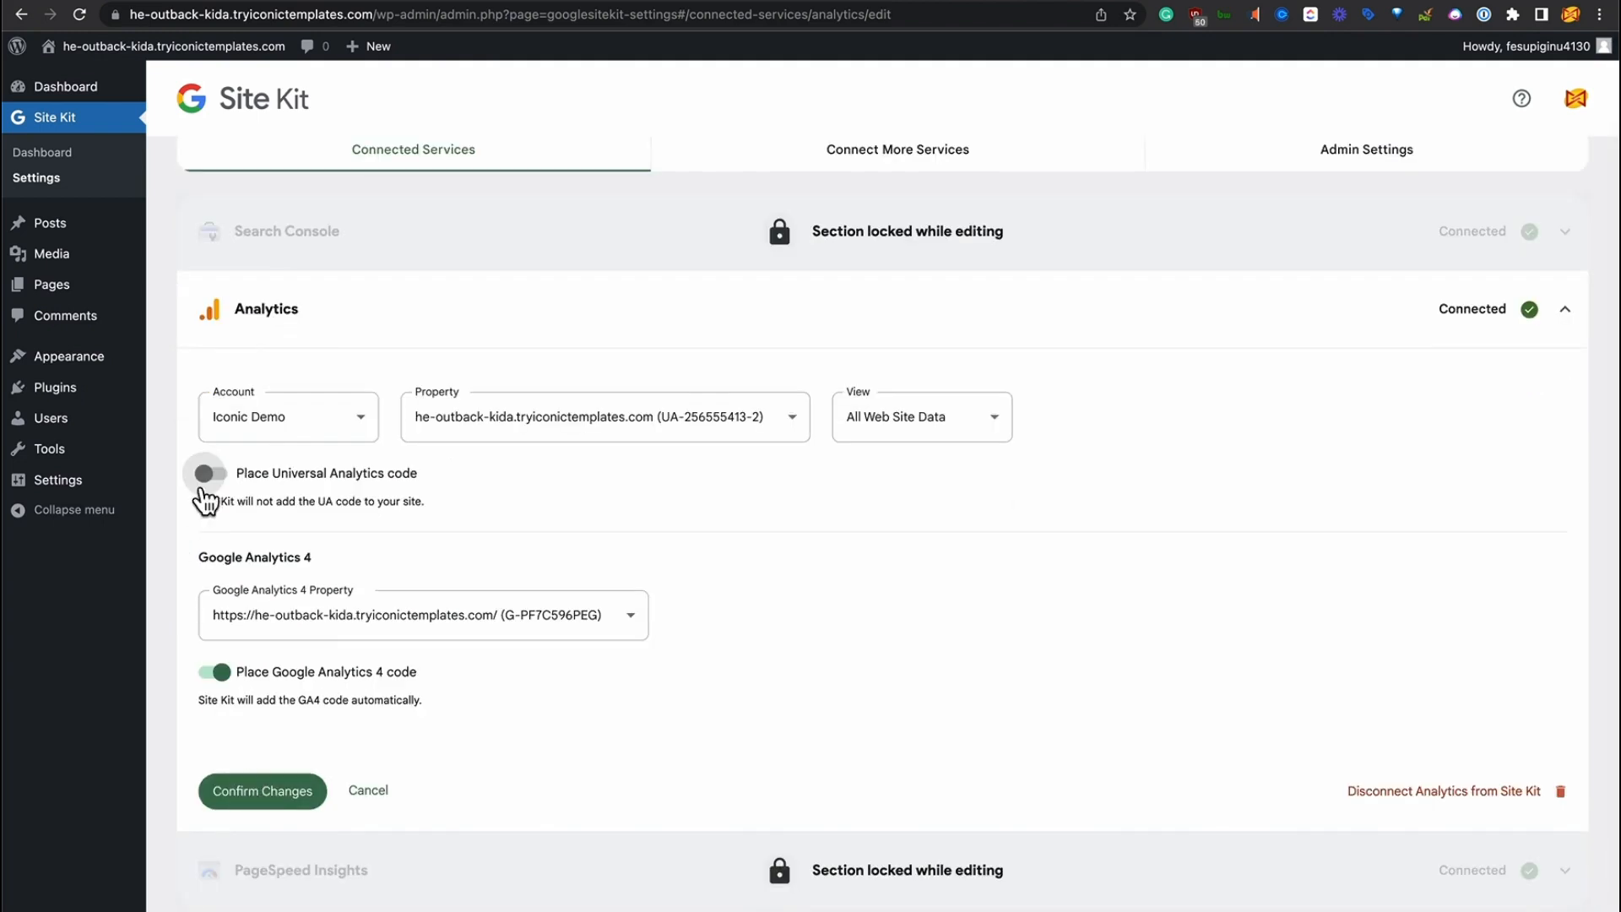
{"action": "left_click", "coordinate": [275, 798]}
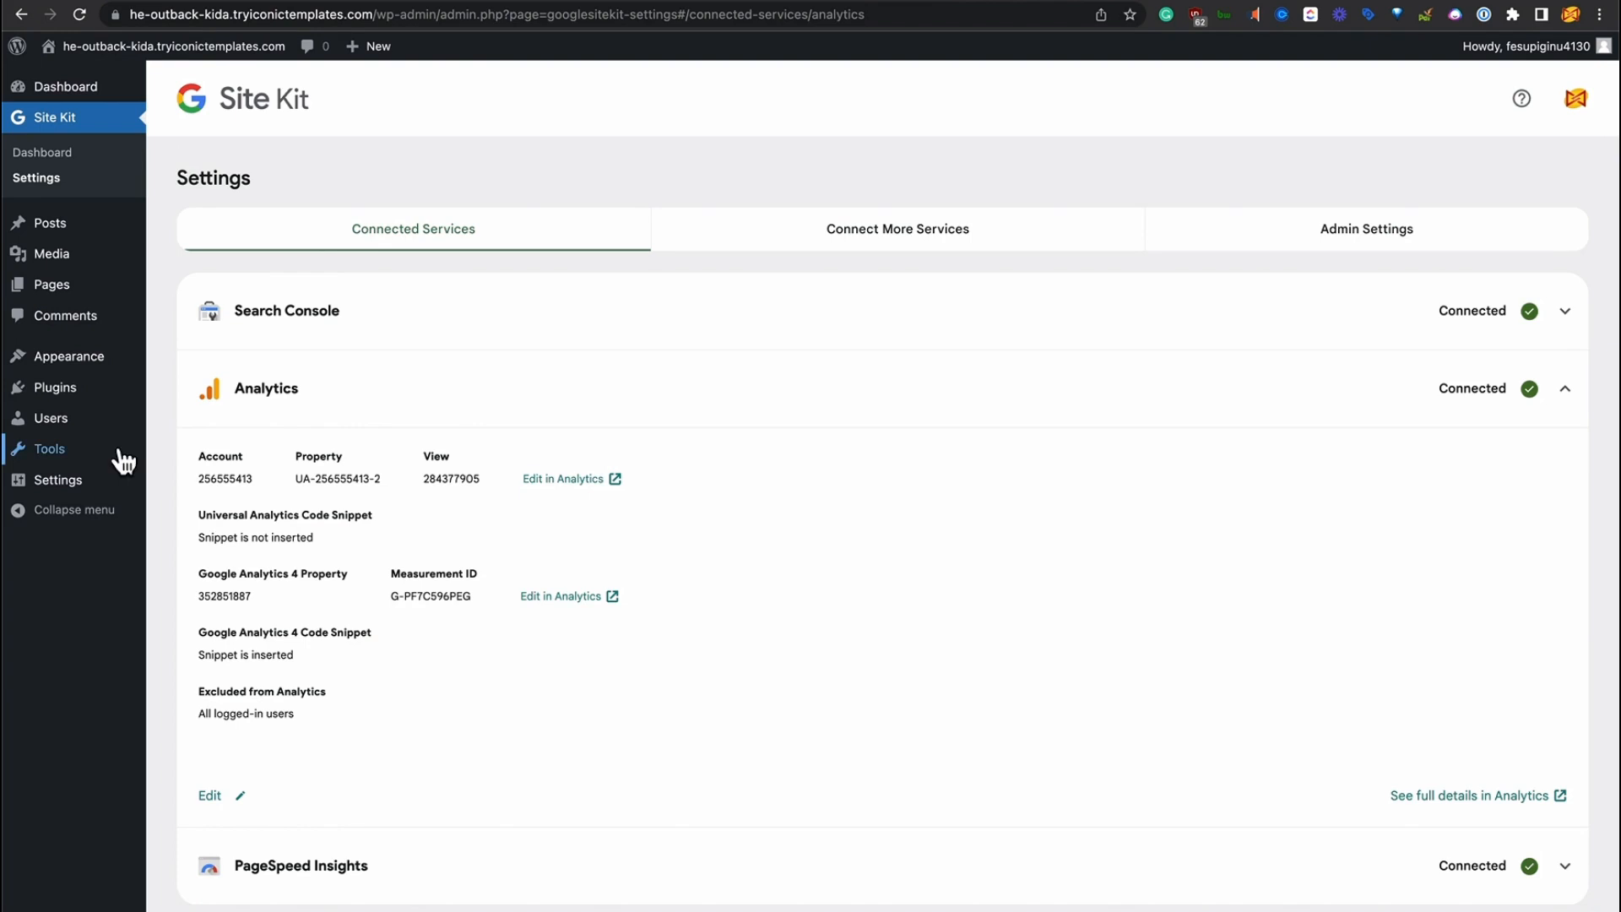
- Connect the WordPress Clarity plugin to the existing he-outback-kida.tryiconictemplates.com project
{"action": "mouse_move", "coordinate": [87, 483]}
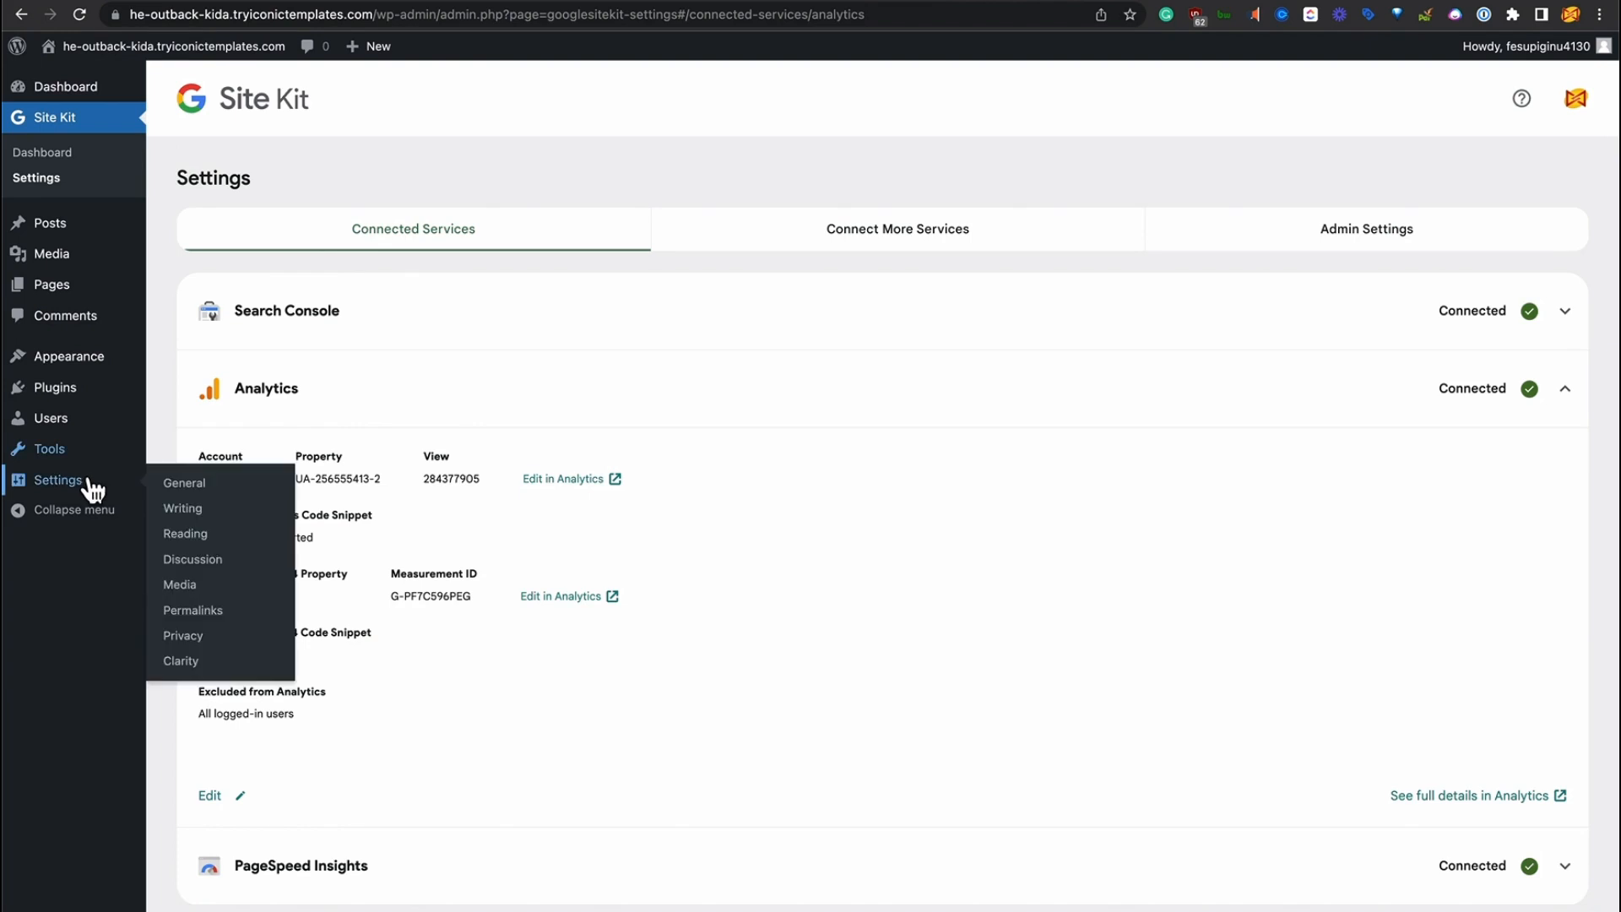
{"action": "left_click", "coordinate": [216, 667]}
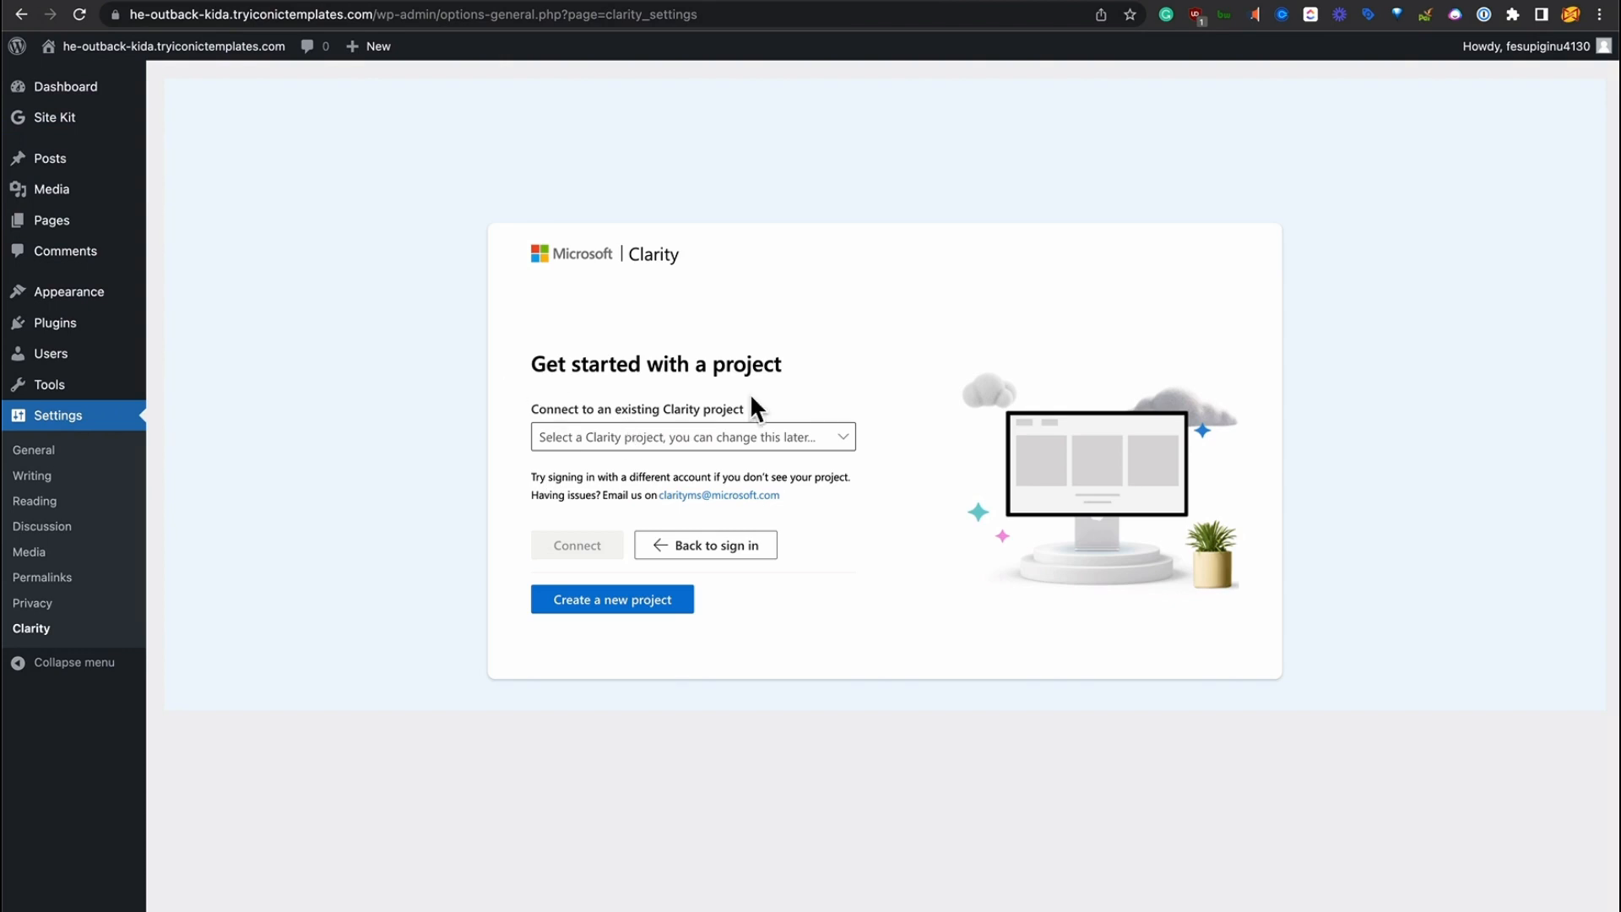
{"action": "left_click", "coordinate": [769, 437]}
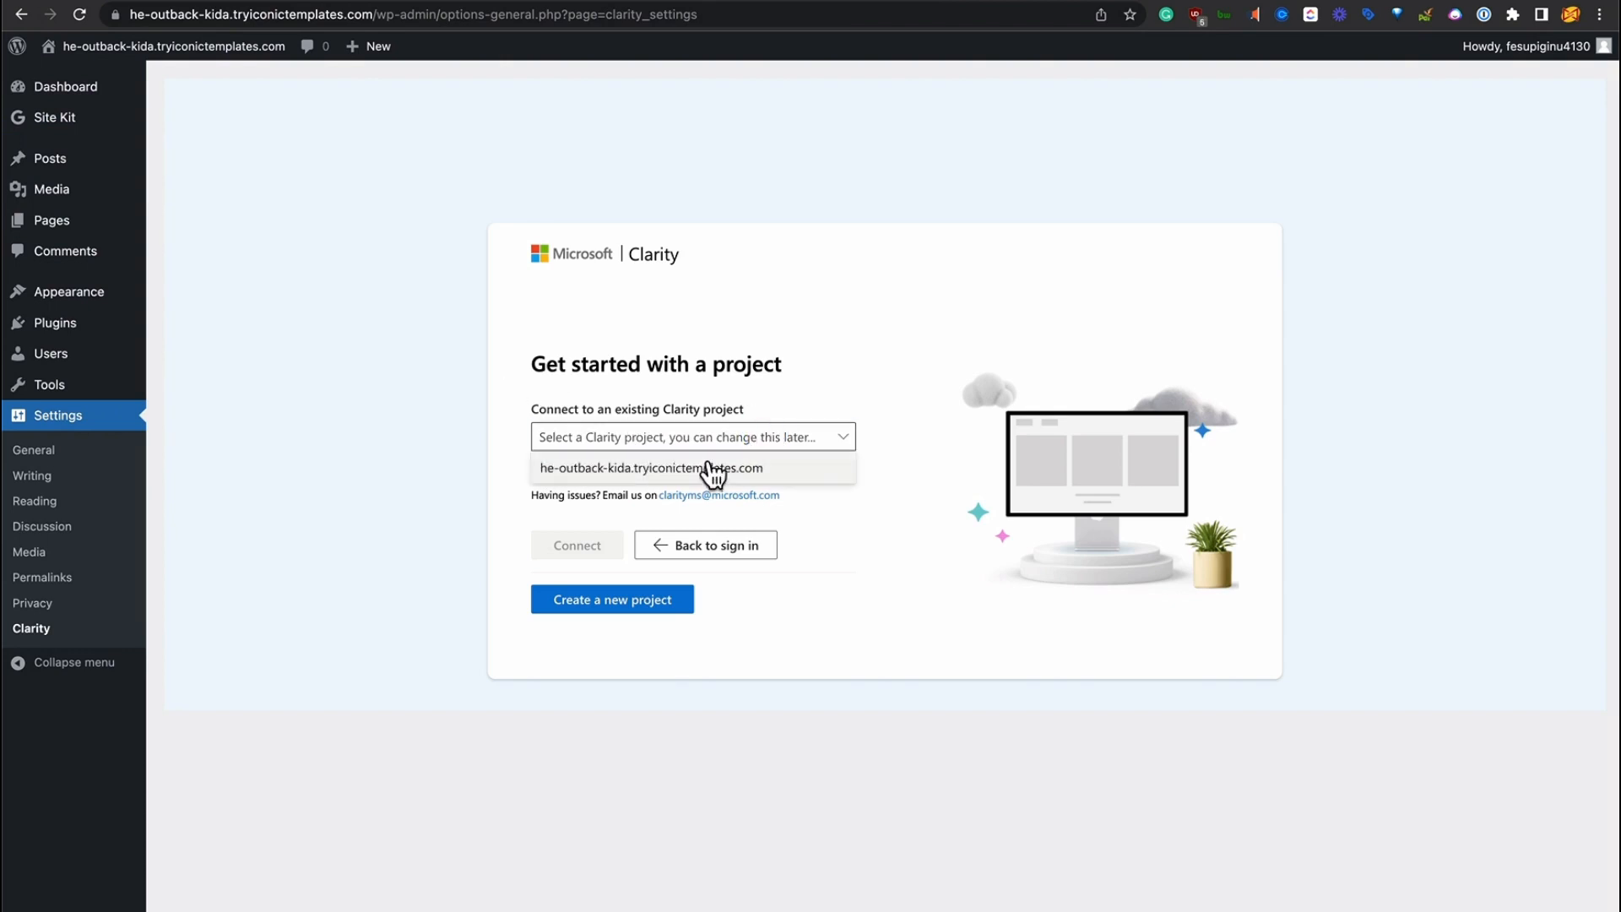
{"action": "left_click", "coordinate": [699, 469]}
{"action": "left_click", "coordinate": [591, 544]}
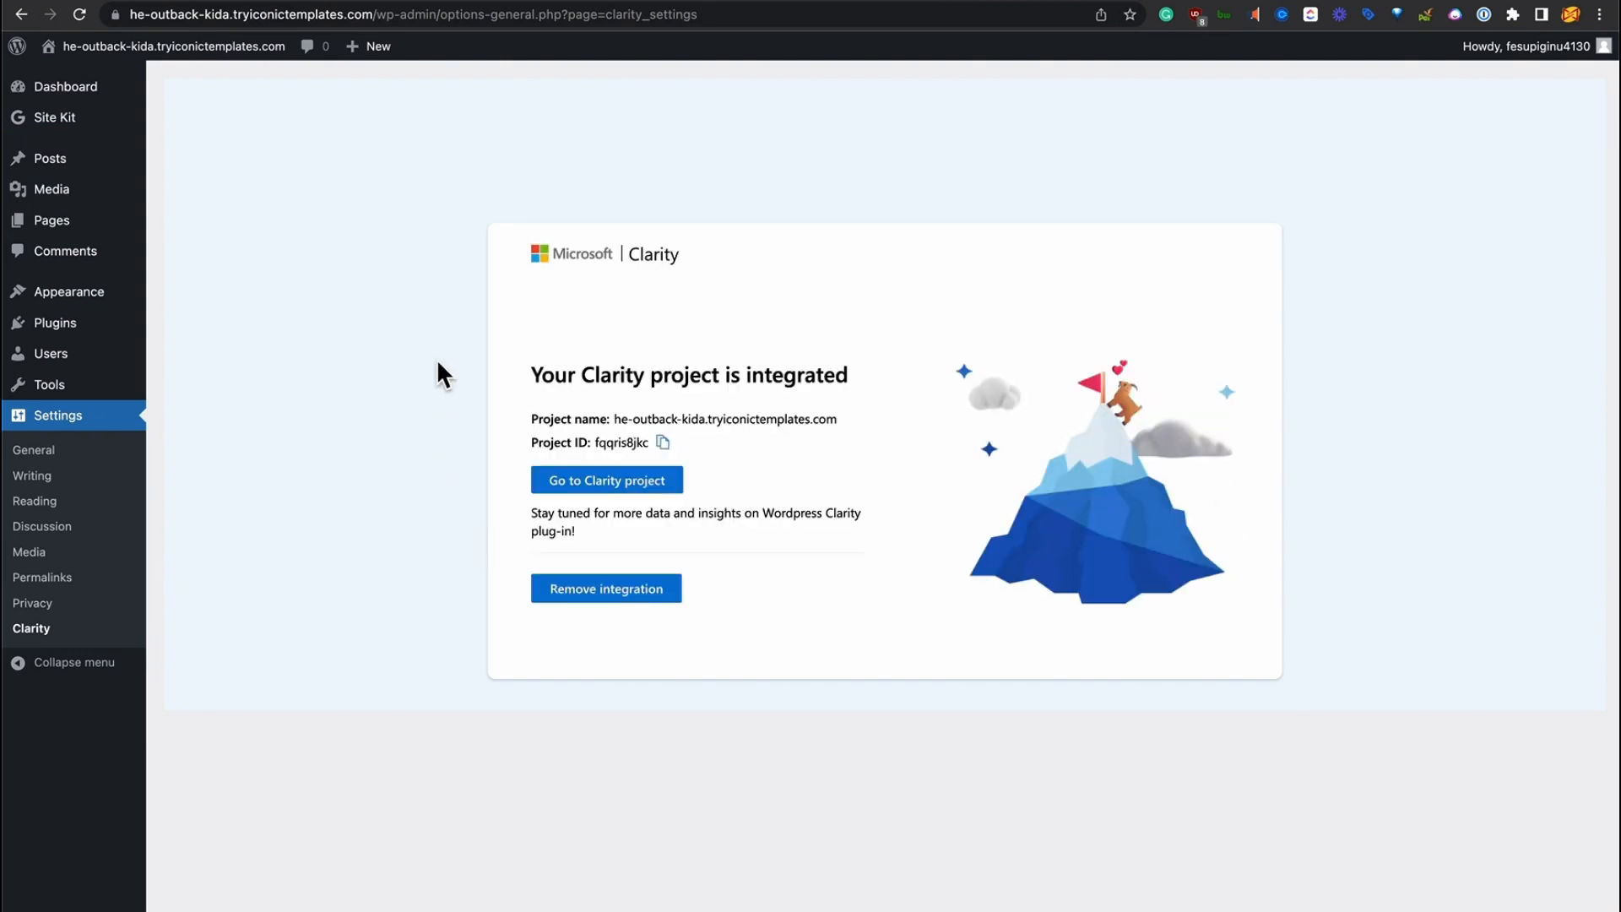
- Review the Site Kit dashboard, the Microsoft Clarity project's setup page and the Google Search Console overview for the site
{"action": "left_click", "coordinate": [76, 120]}
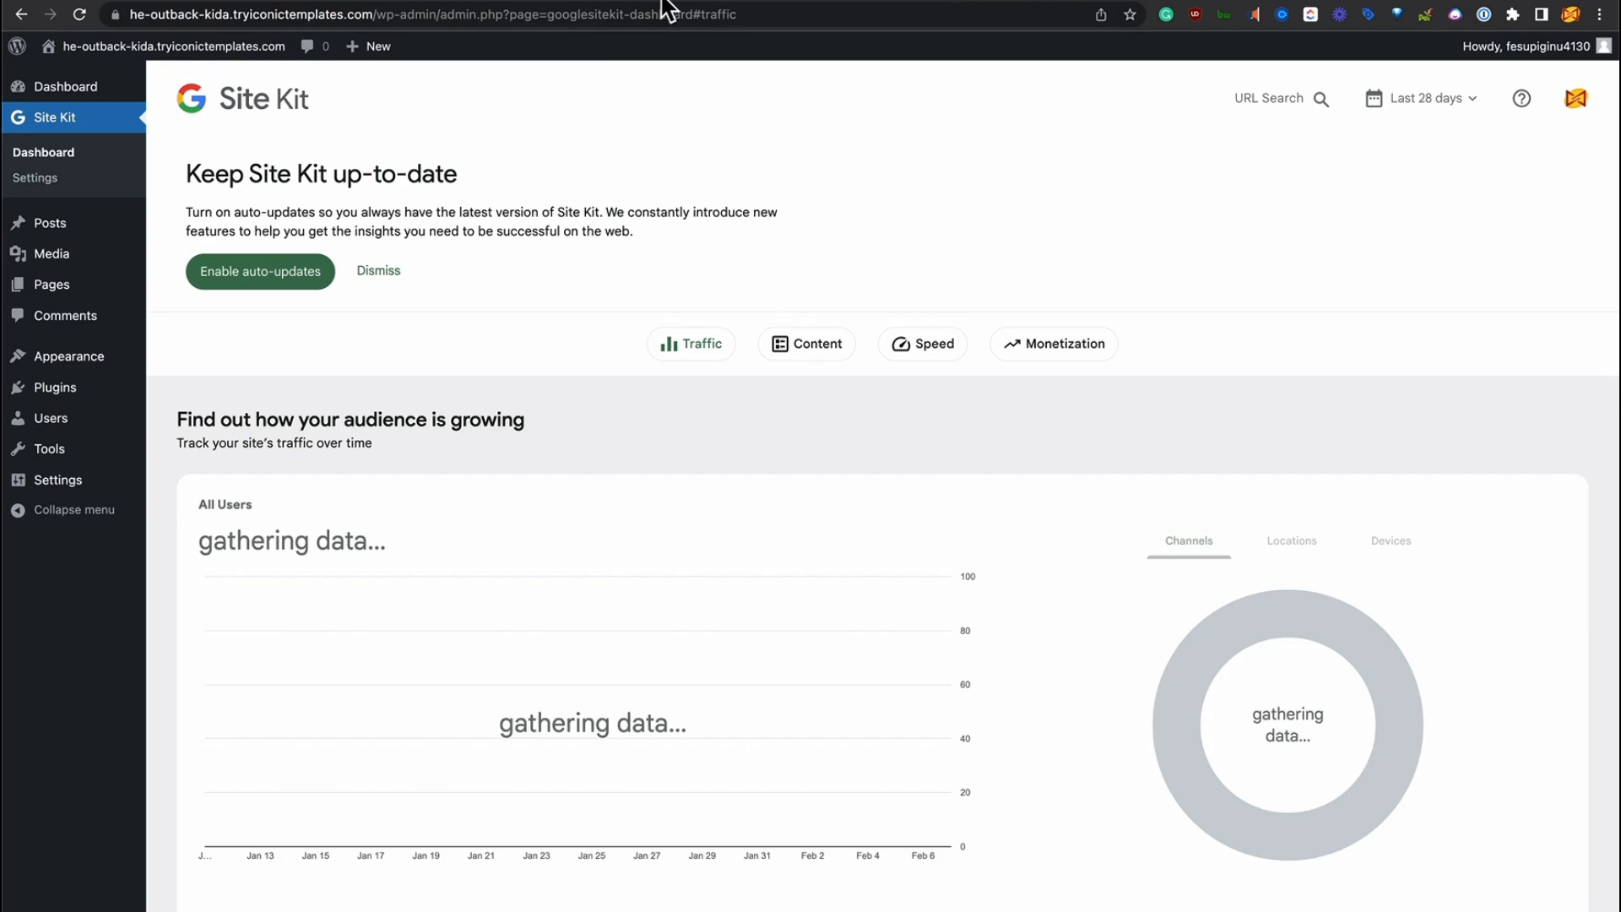
{"action": "left_click", "coordinate": [783, 3]}
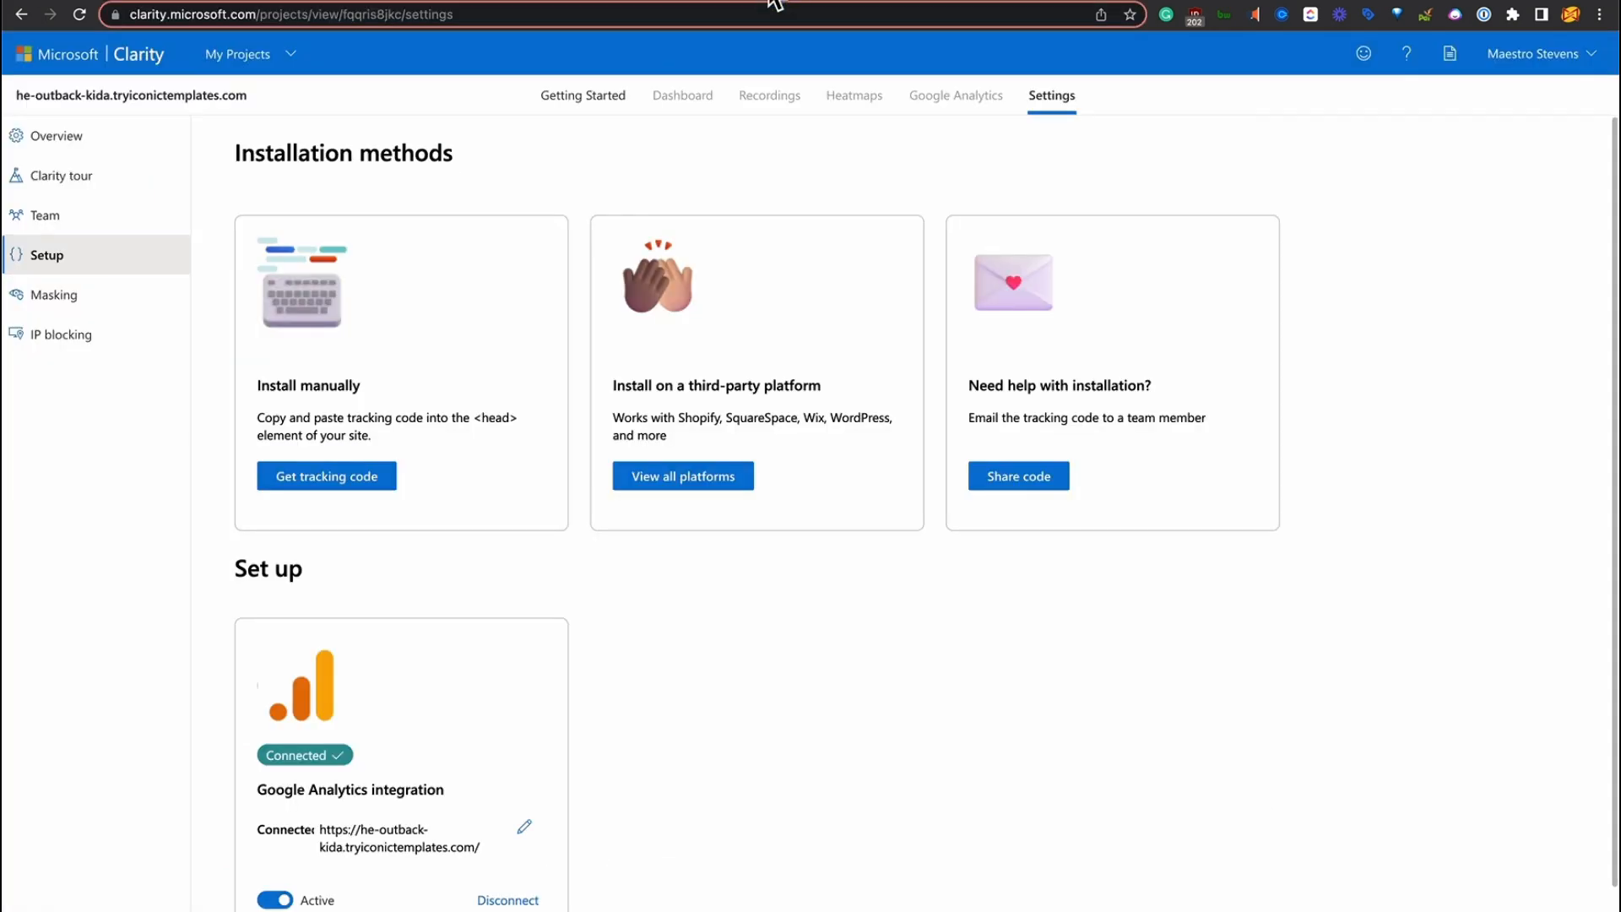
{"action": "left_click", "coordinate": [629, 4]}
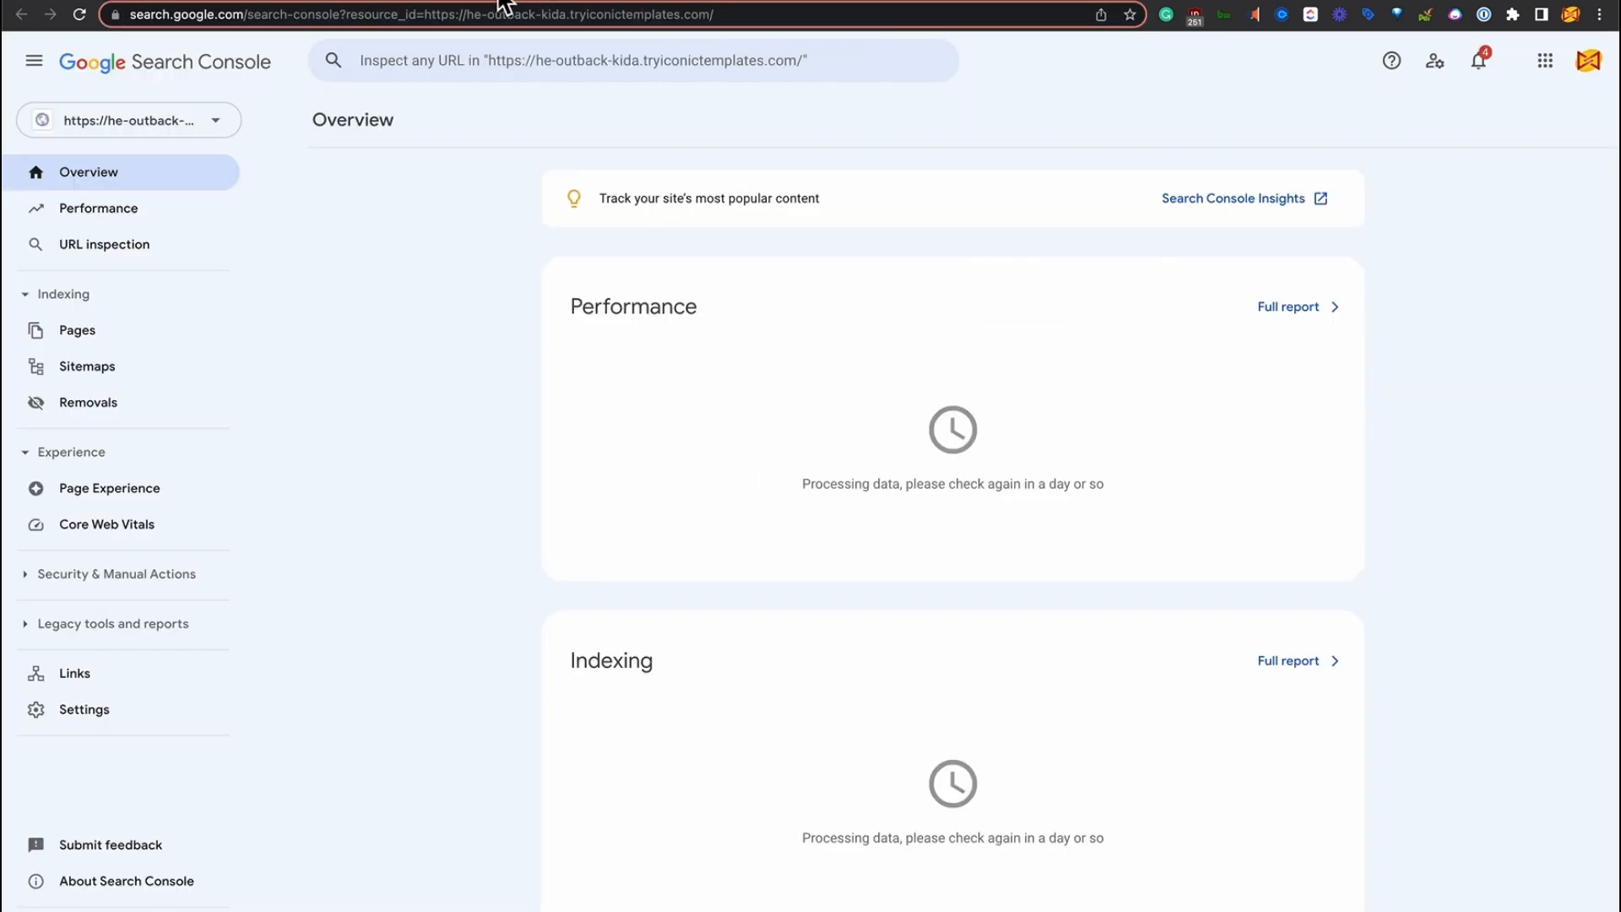
{"action": "left_click", "coordinate": [441, 2]}
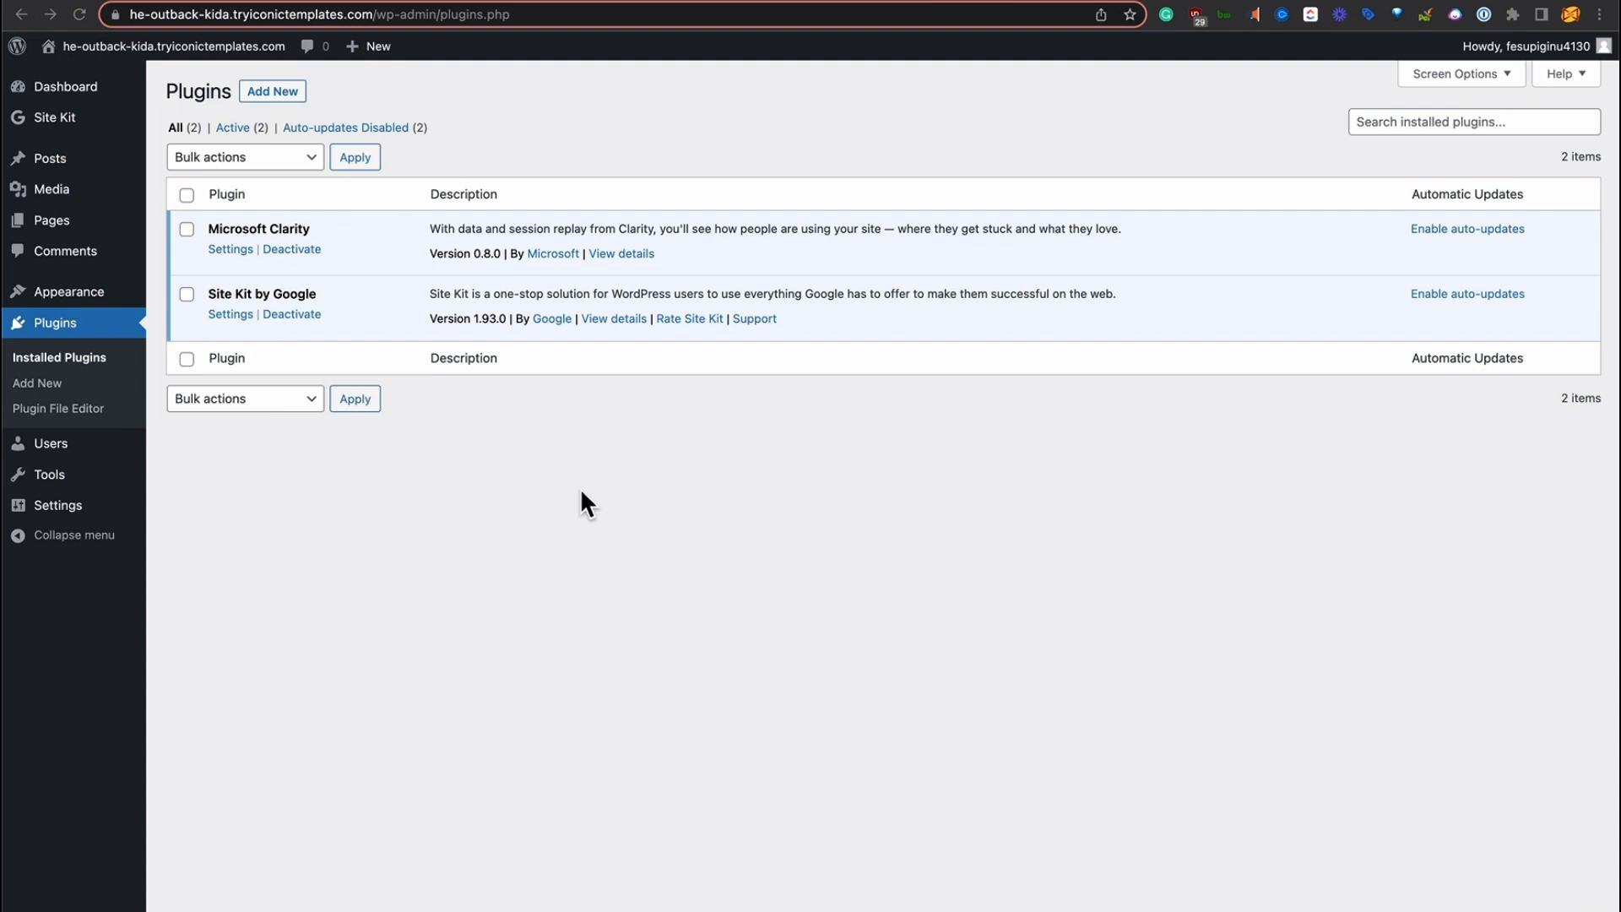
- Search for "code snippet" among the new plugins available to the WordPress site
{"action": "left_click", "coordinate": [271, 93]}
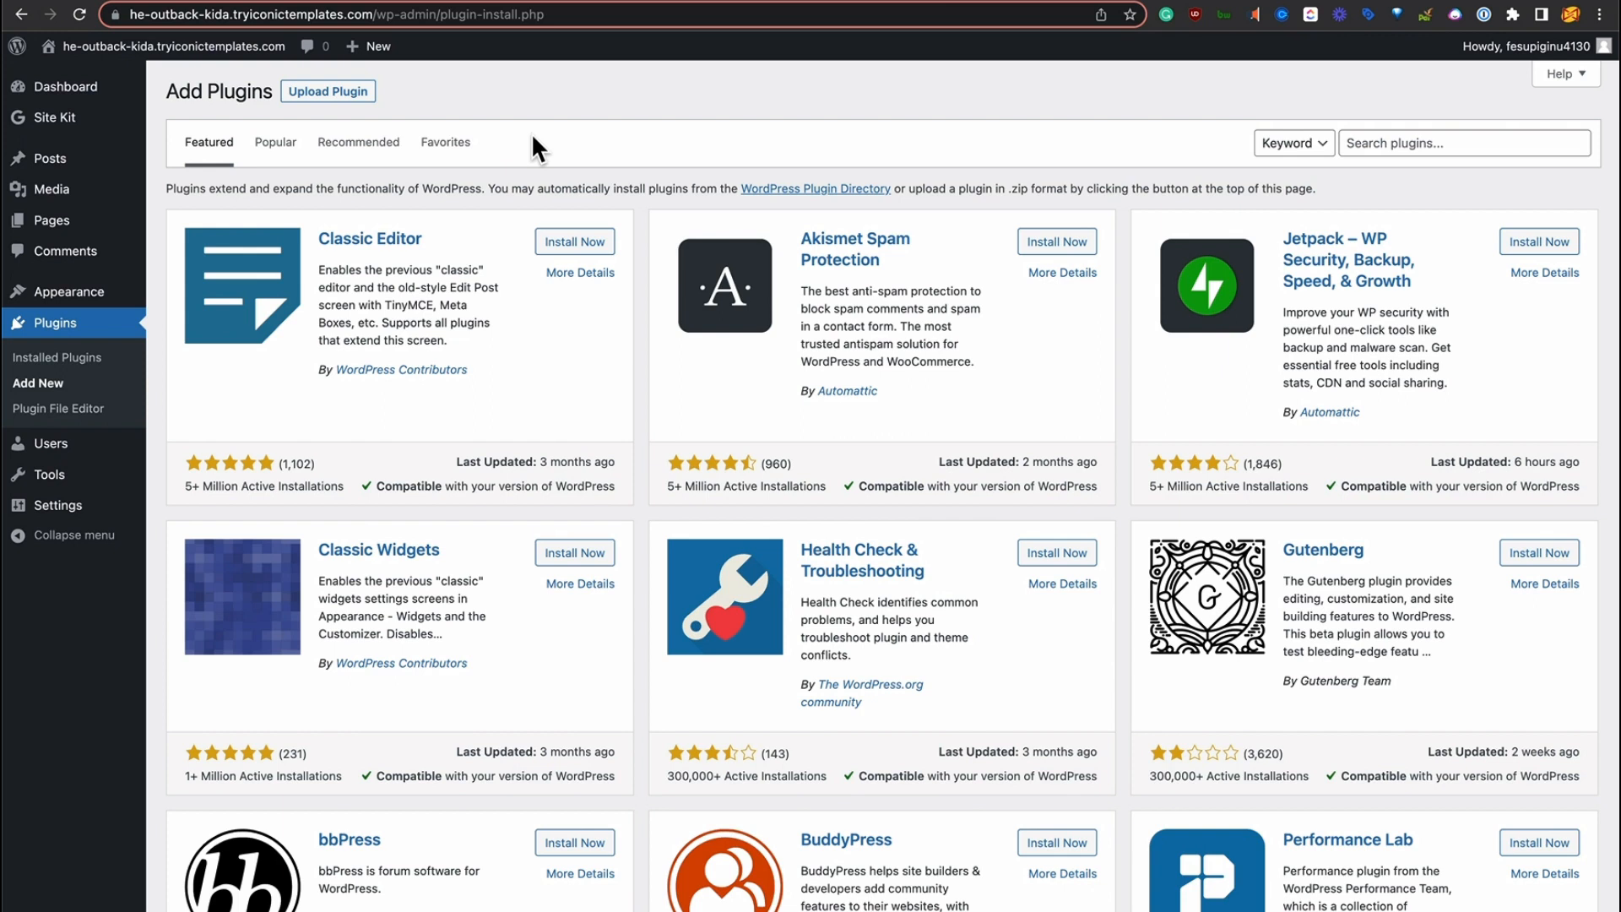
{"action": "left_click", "coordinate": [1433, 142]}
{"action": "type", "text": "co"}
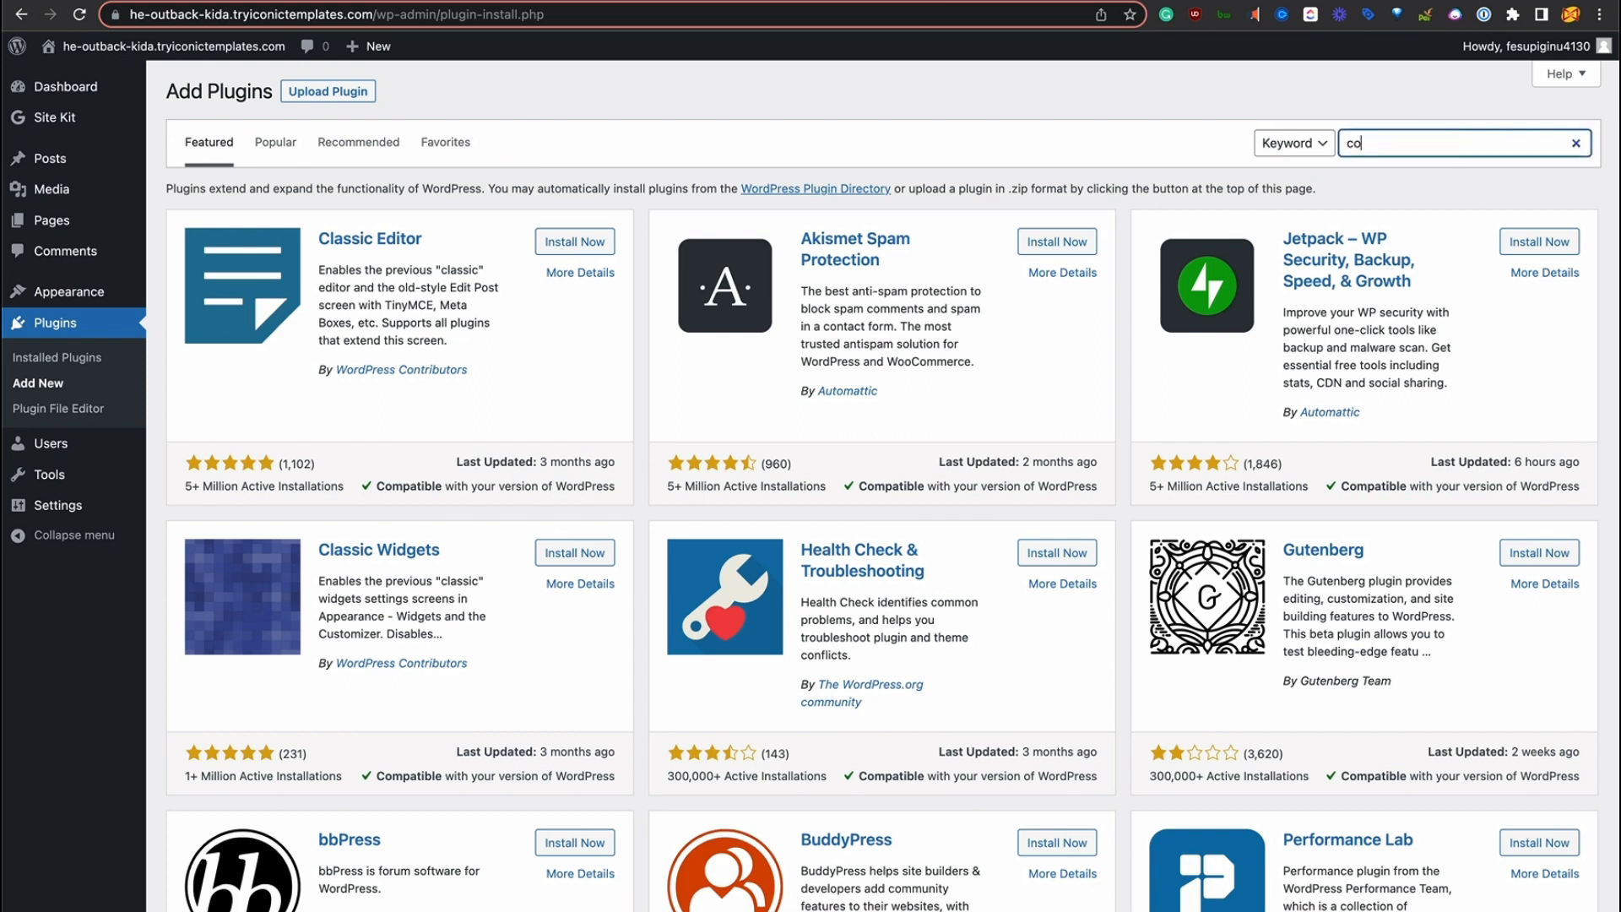
{"action": "type", "text": "de n"}
{"action": "type", "text": "s"}
{"action": "type", "text": "nippe"}
{"action": "type", "text": "t"}
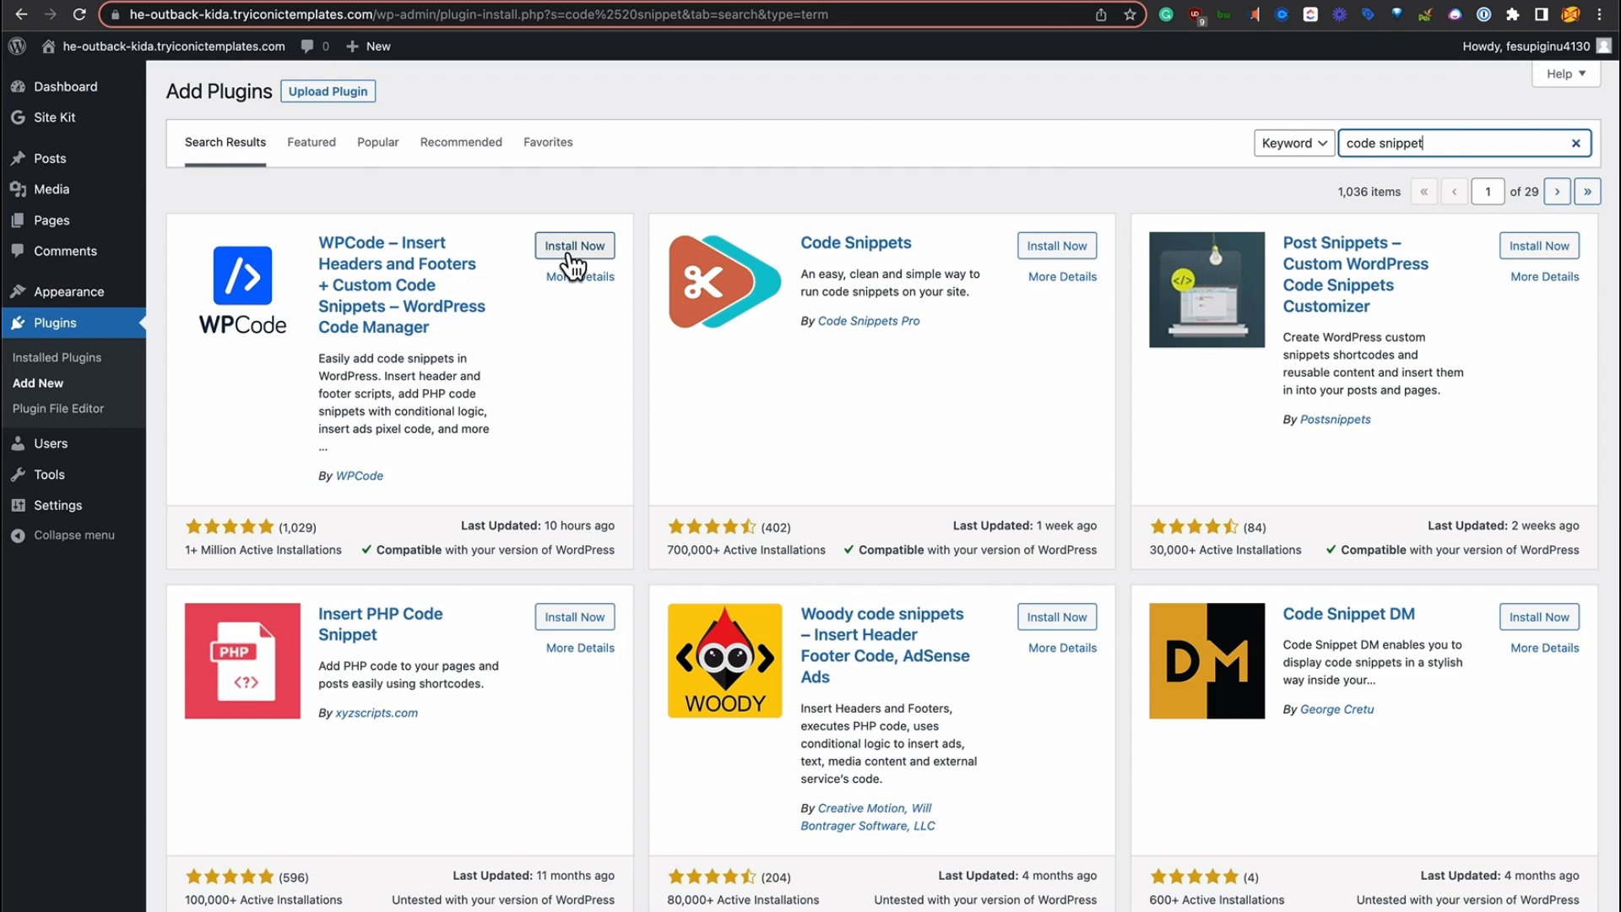
- Install and activate the WPCode plugin, and open its Global Header and Footer page
{"action": "left_click", "coordinate": [577, 249]}
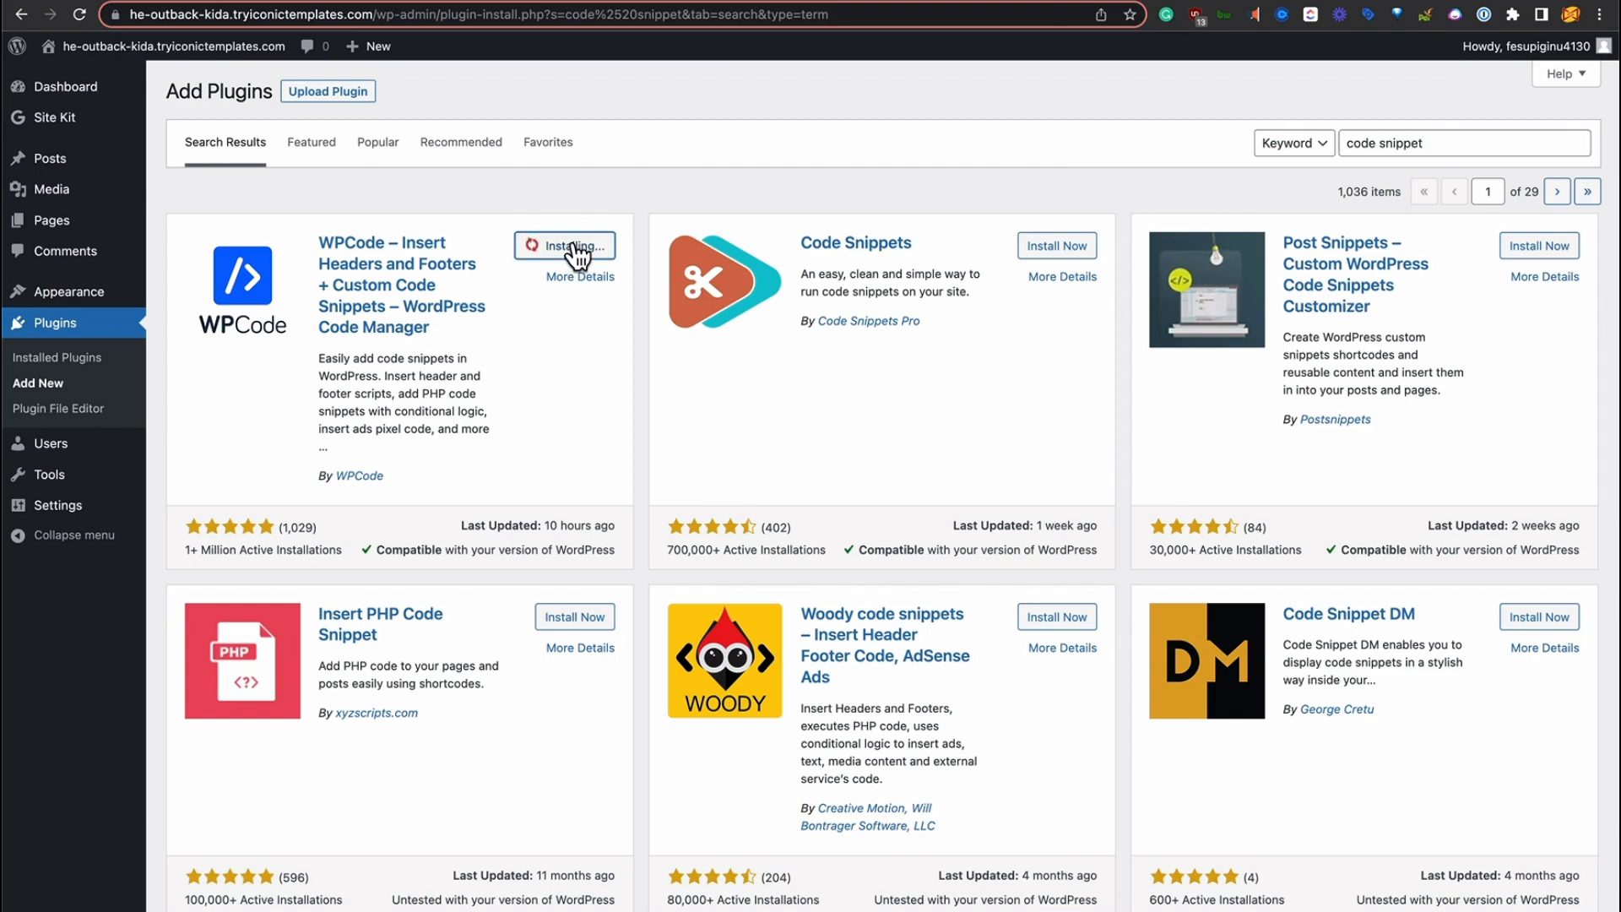
{"action": "left_click", "coordinate": [589, 251]}
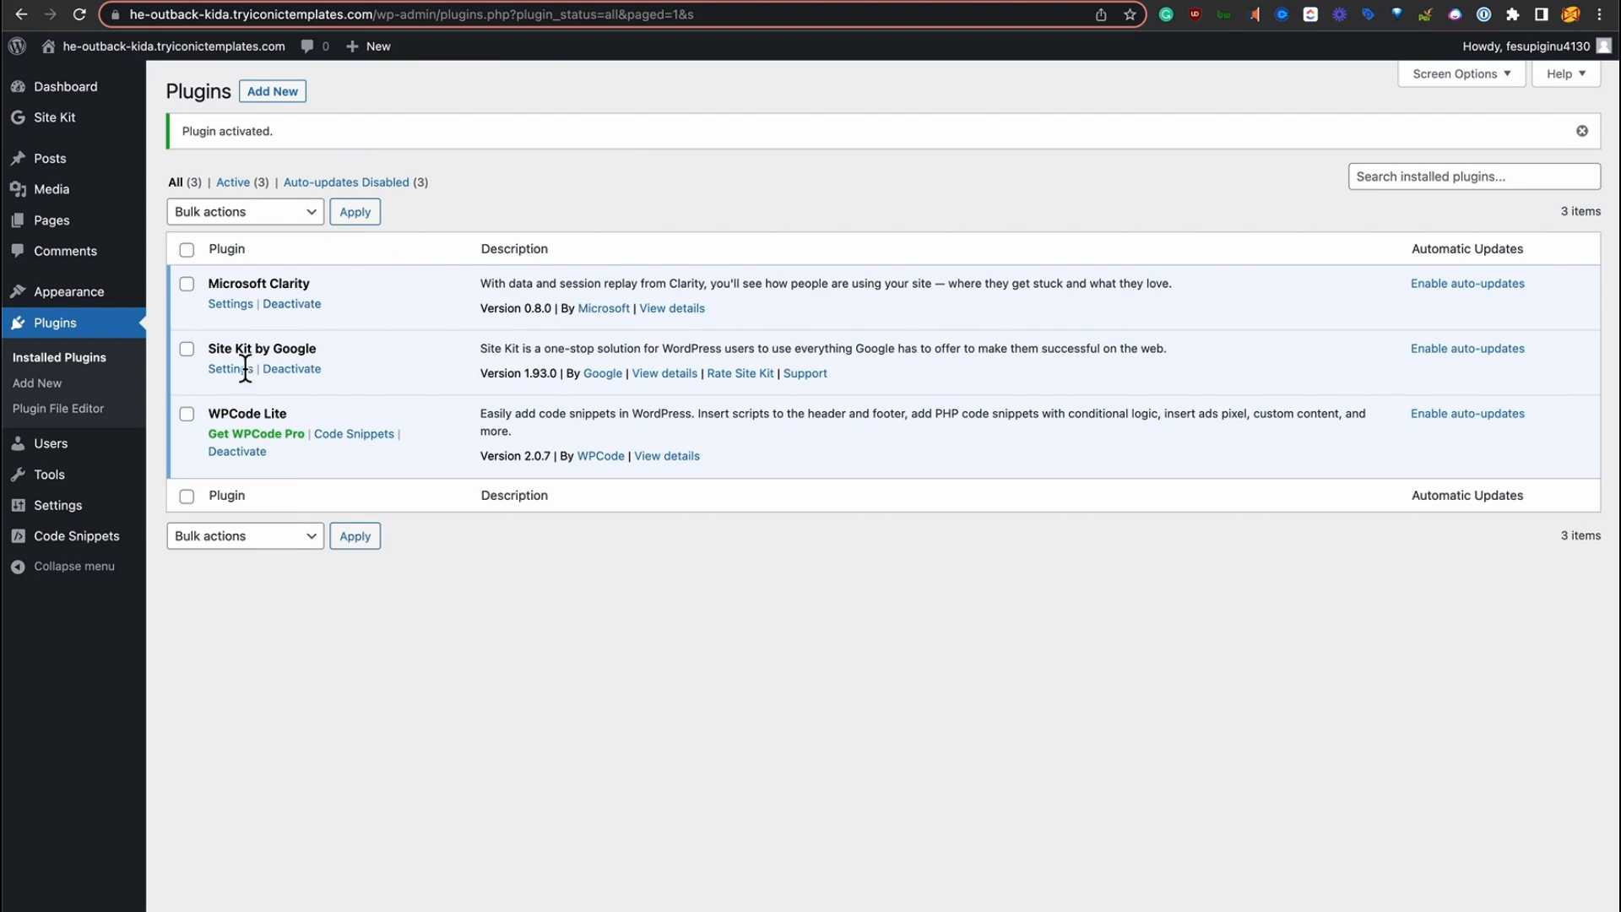
{"action": "mouse_move", "coordinate": [79, 549]}
{"action": "left_click", "coordinate": [184, 590]}
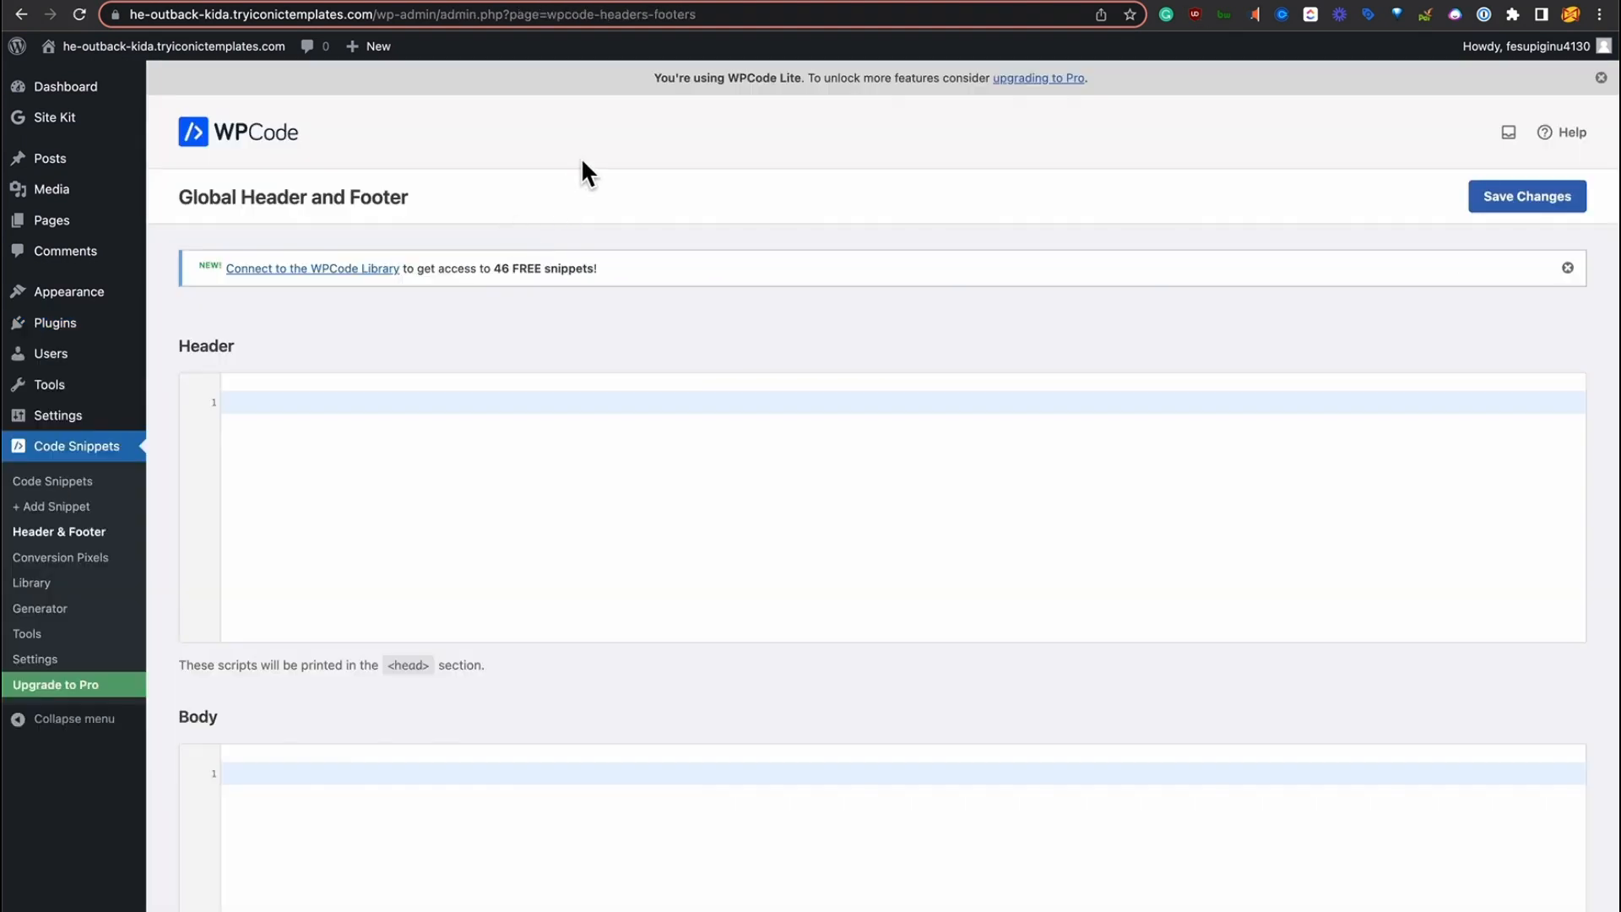
- In Google Analytics, copy the manual-install Google tag code from the he-outback-kida.tryiconictemplates web data stream's tag settings
{"action": "left_click", "coordinate": [445, 2]}
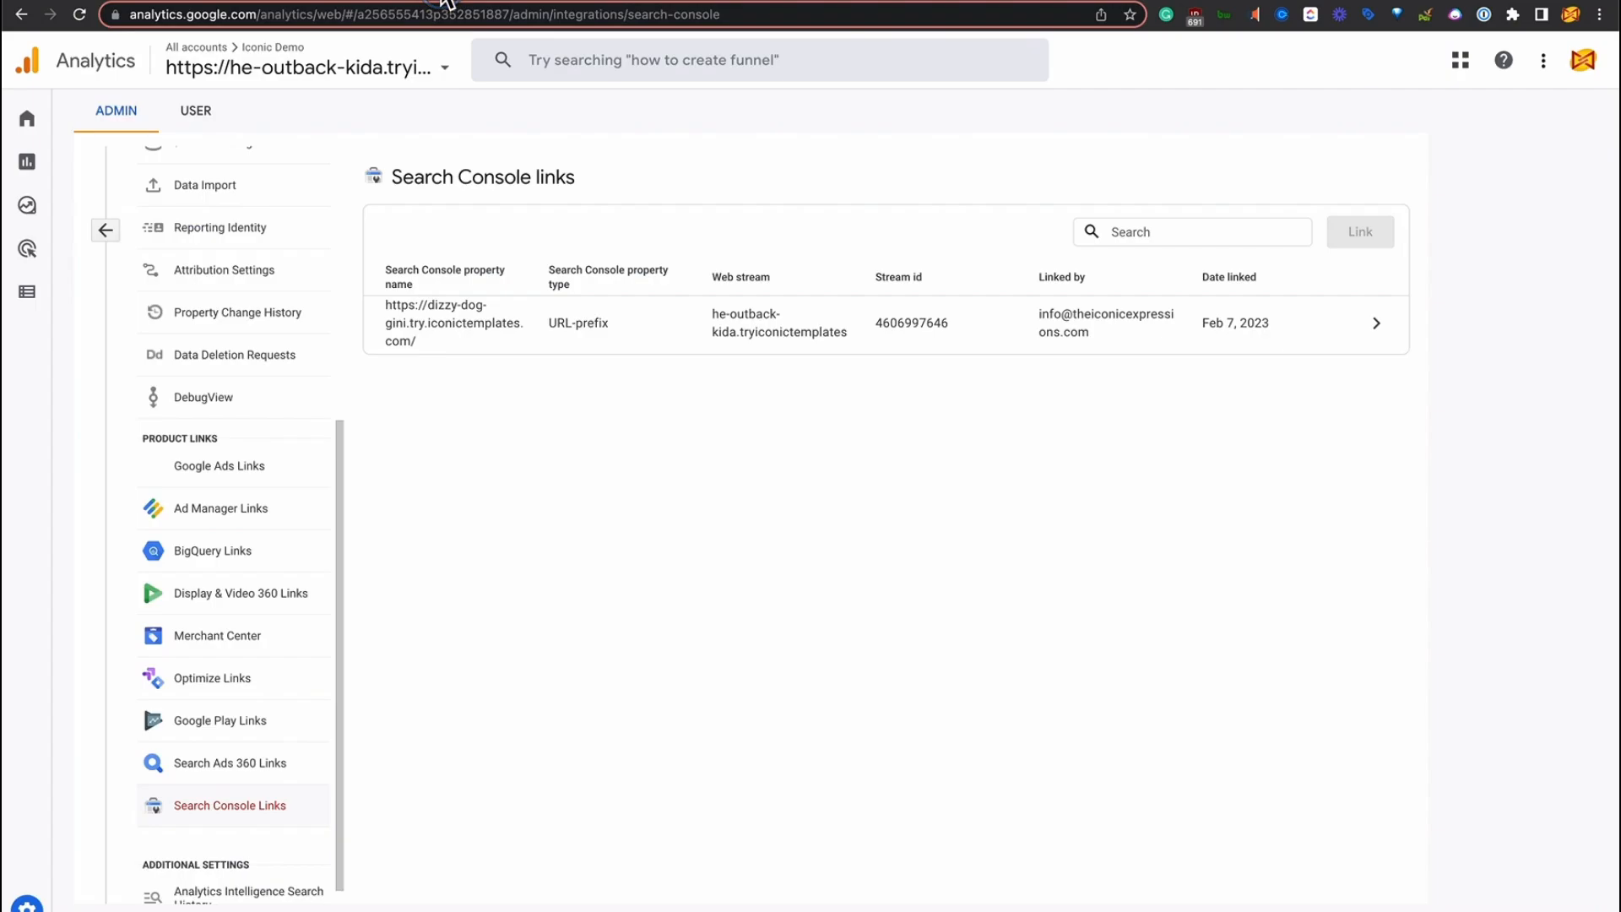
{"action": "scroll", "coordinate": [203, 367], "scroll_direction": "up", "scroll_amount": 5}
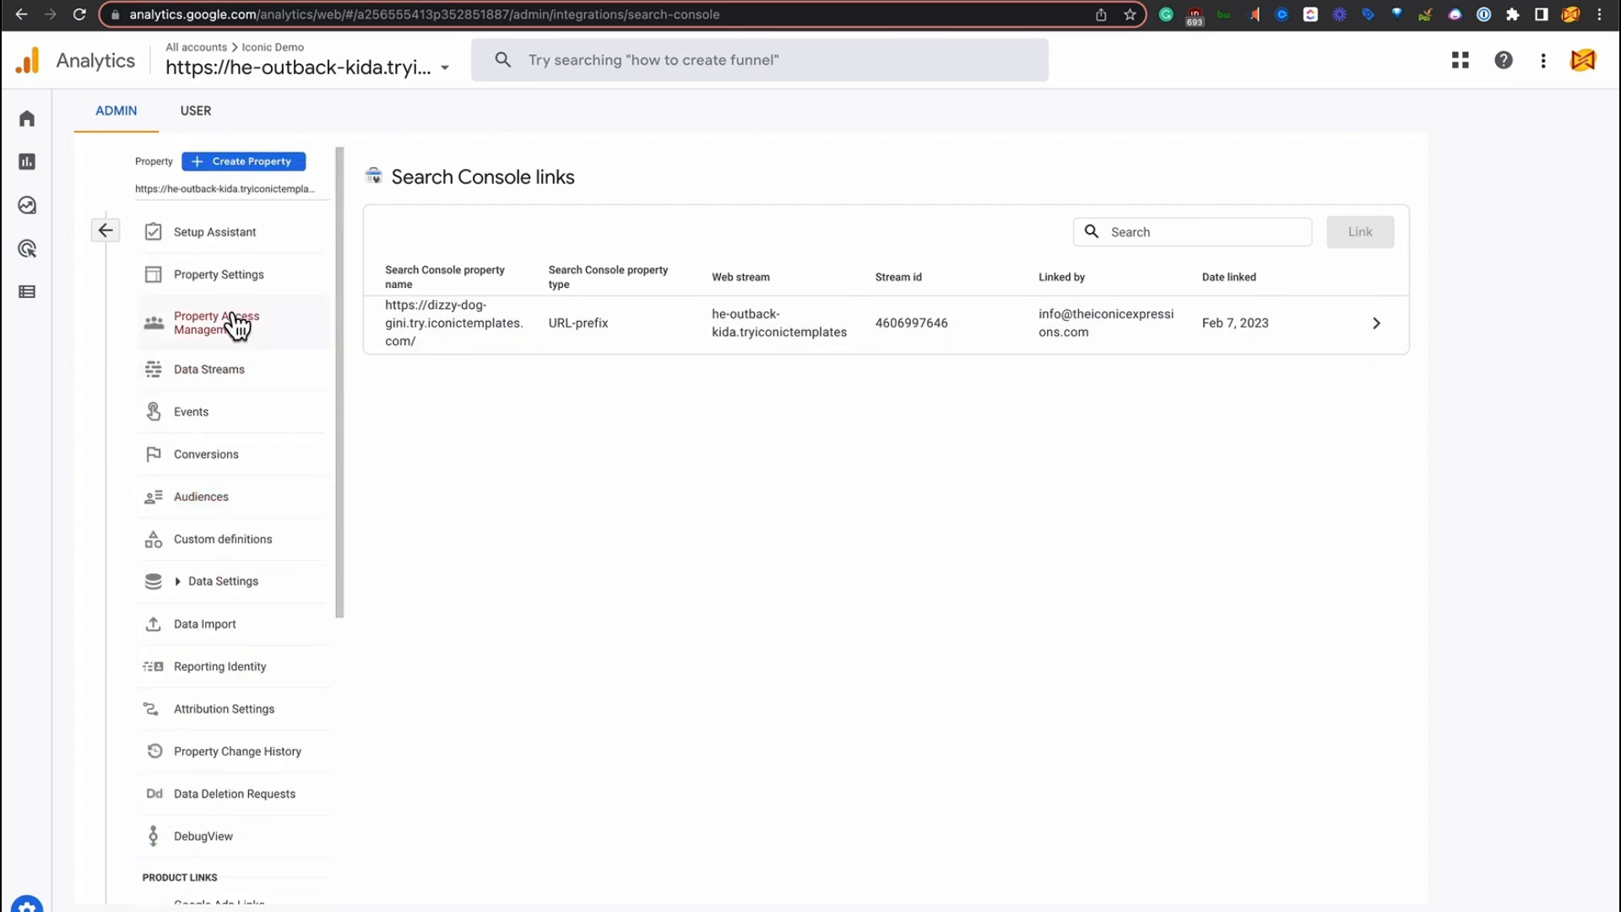
{"action": "left_click", "coordinate": [223, 376]}
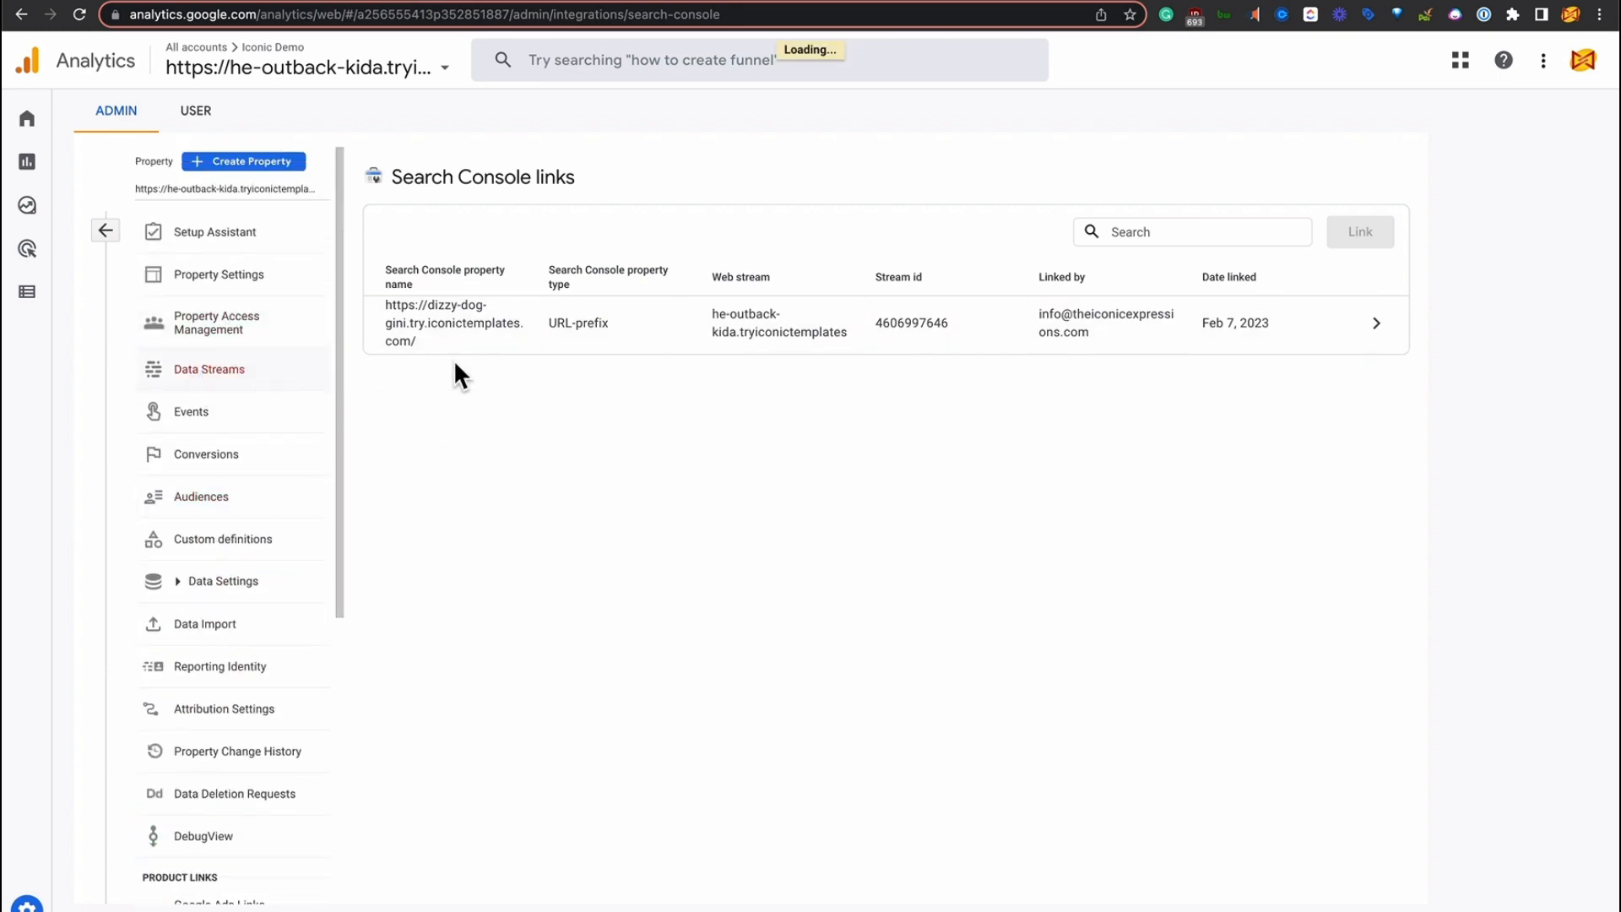
{"action": "left_click", "coordinate": [652, 287]}
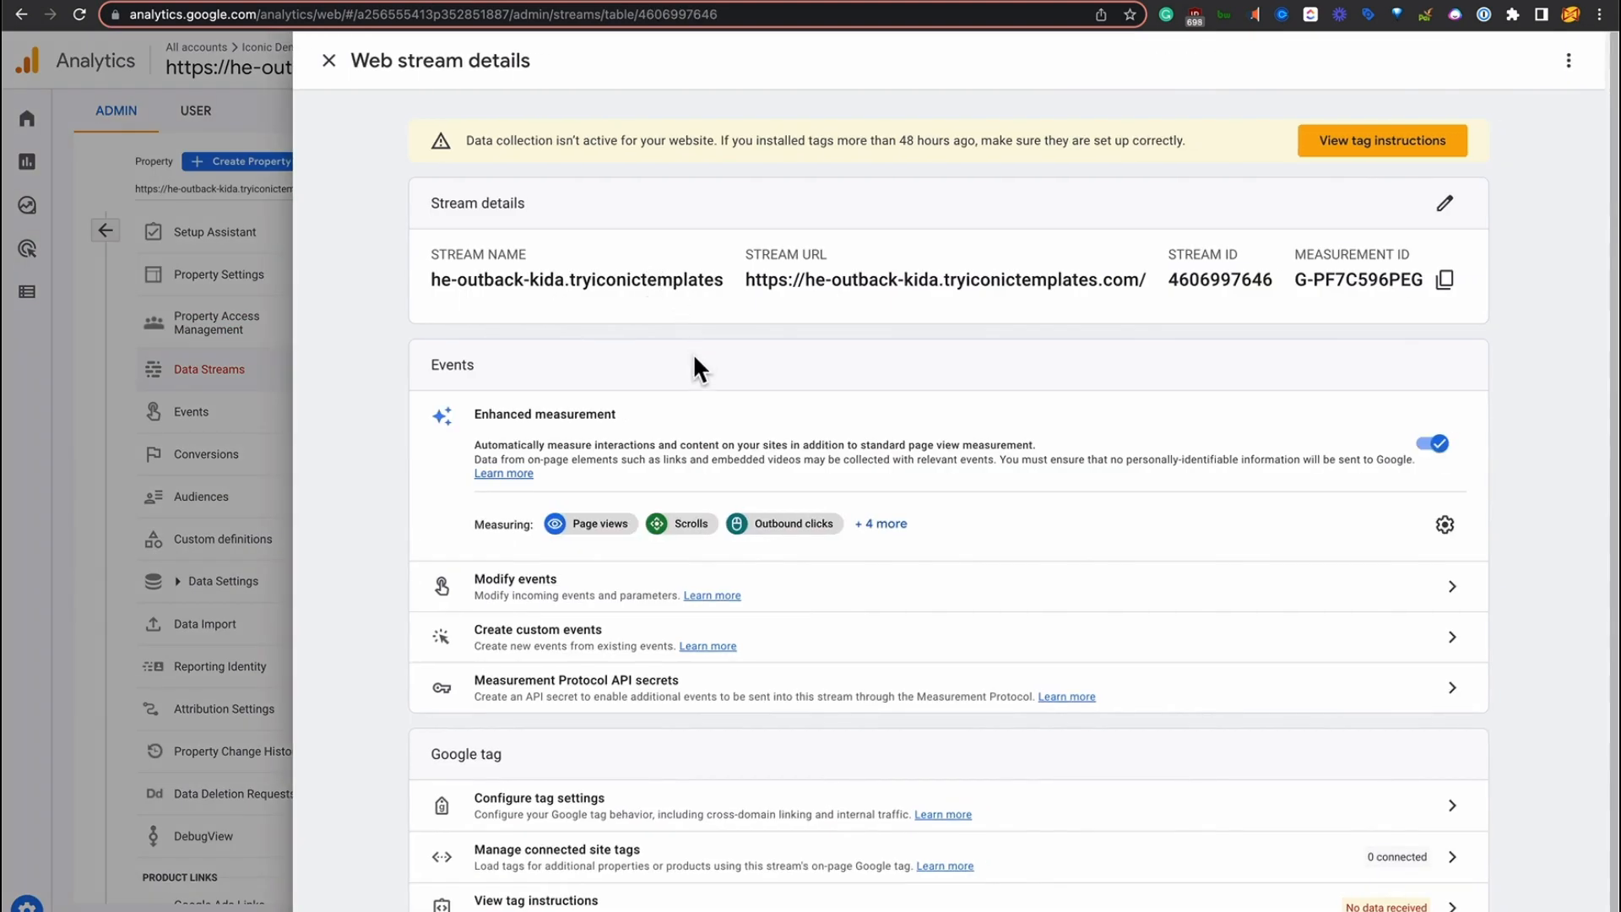
{"action": "left_click", "coordinate": [645, 799]}
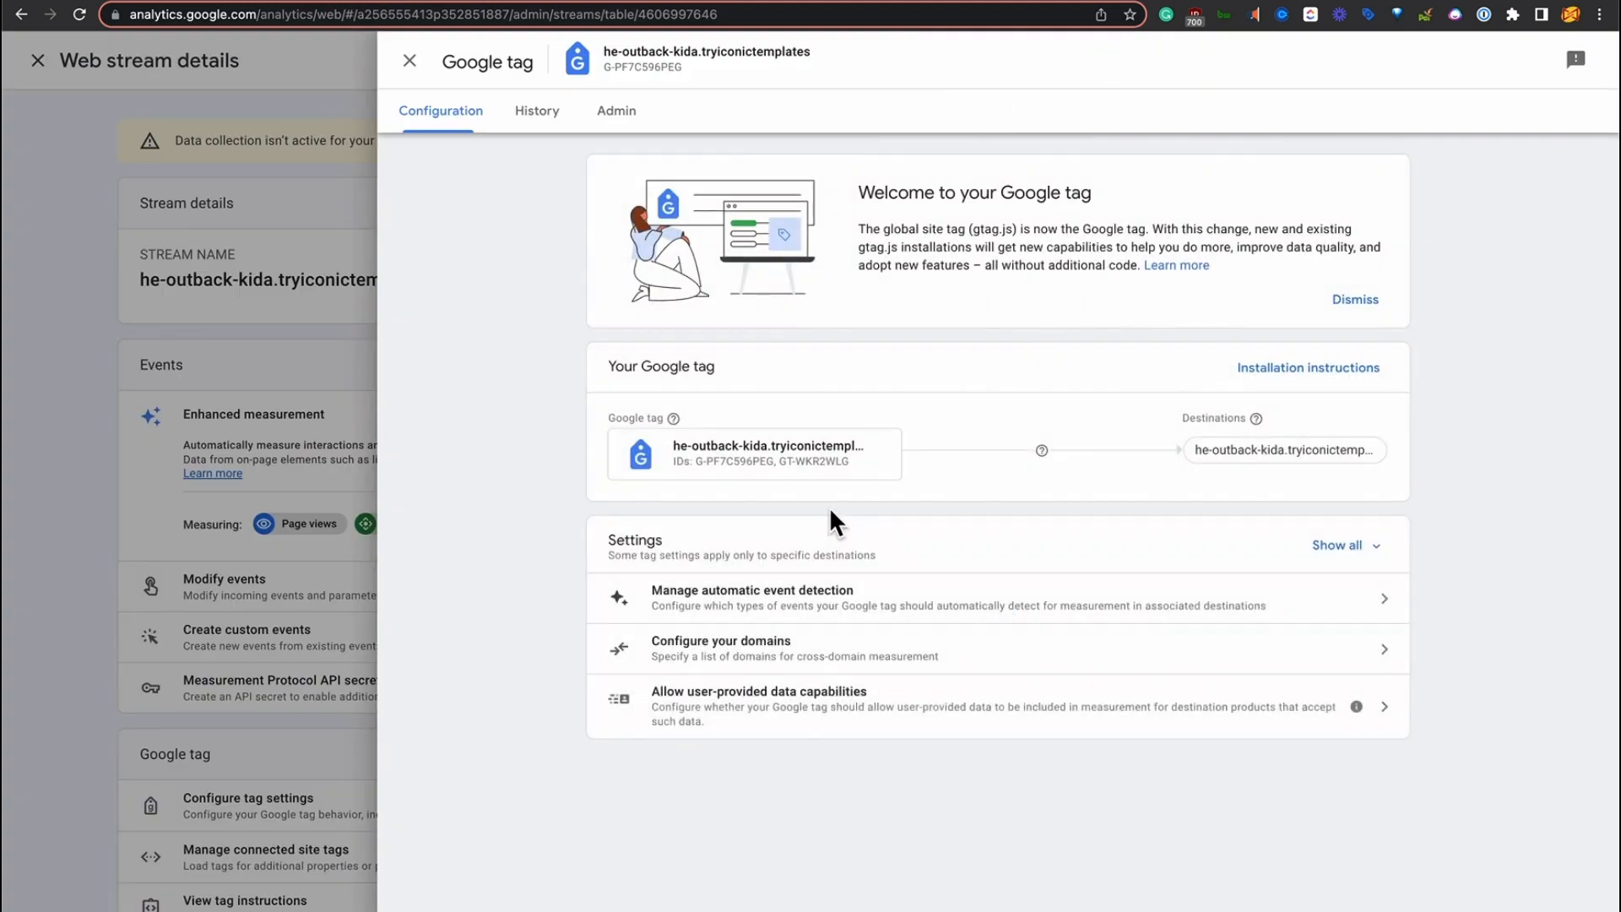
{"action": "left_click", "coordinate": [1338, 368]}
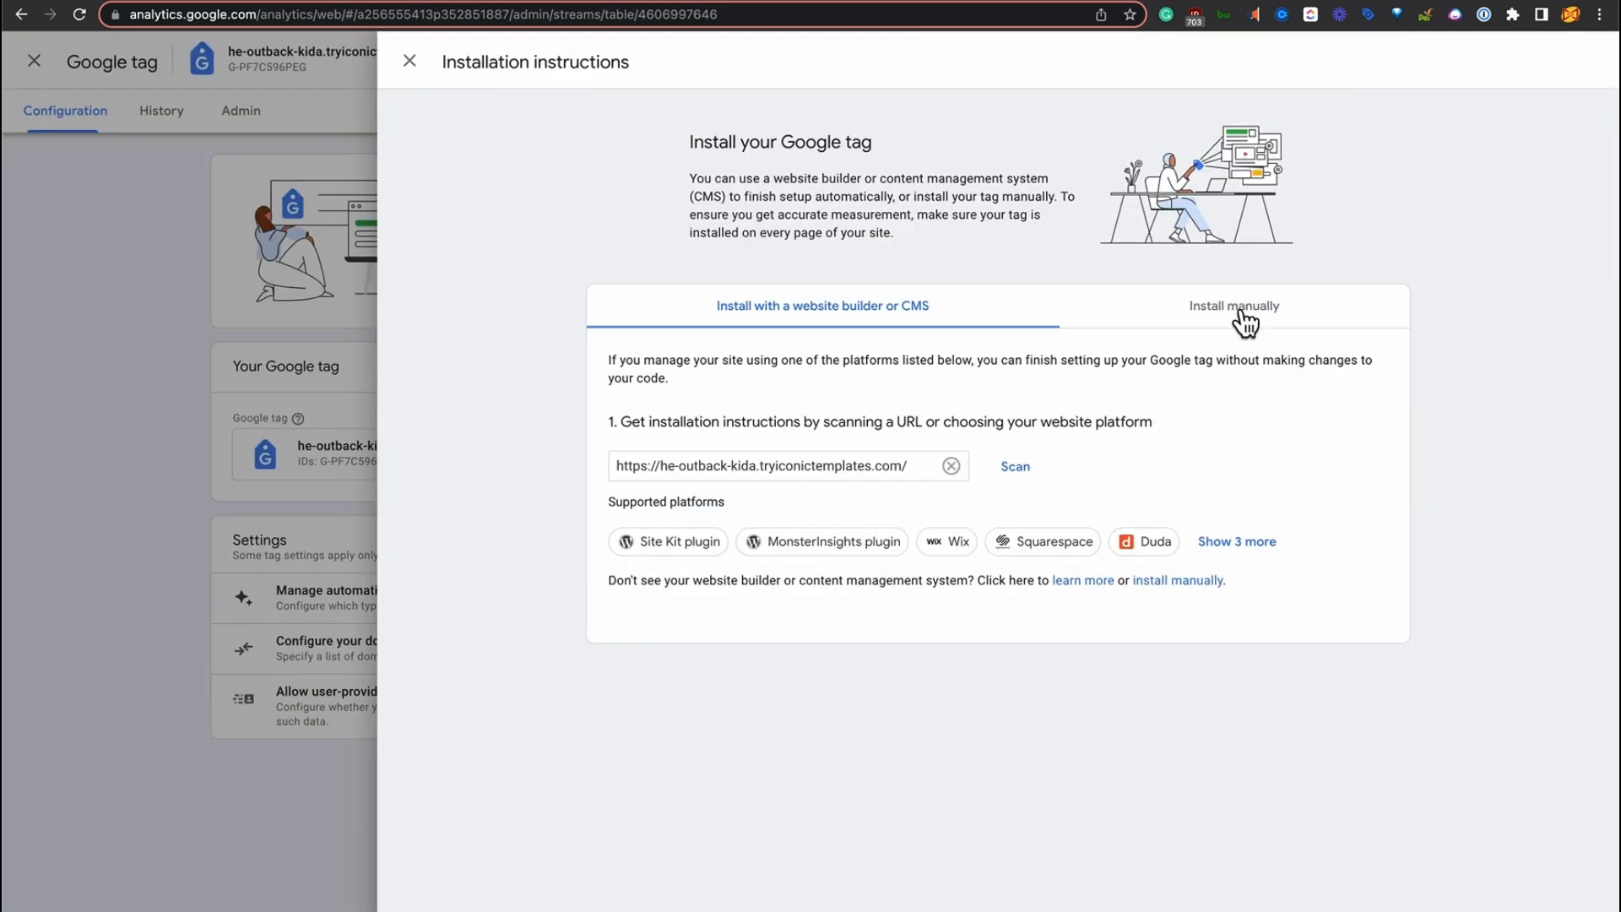
{"action": "left_click", "coordinate": [1230, 311]}
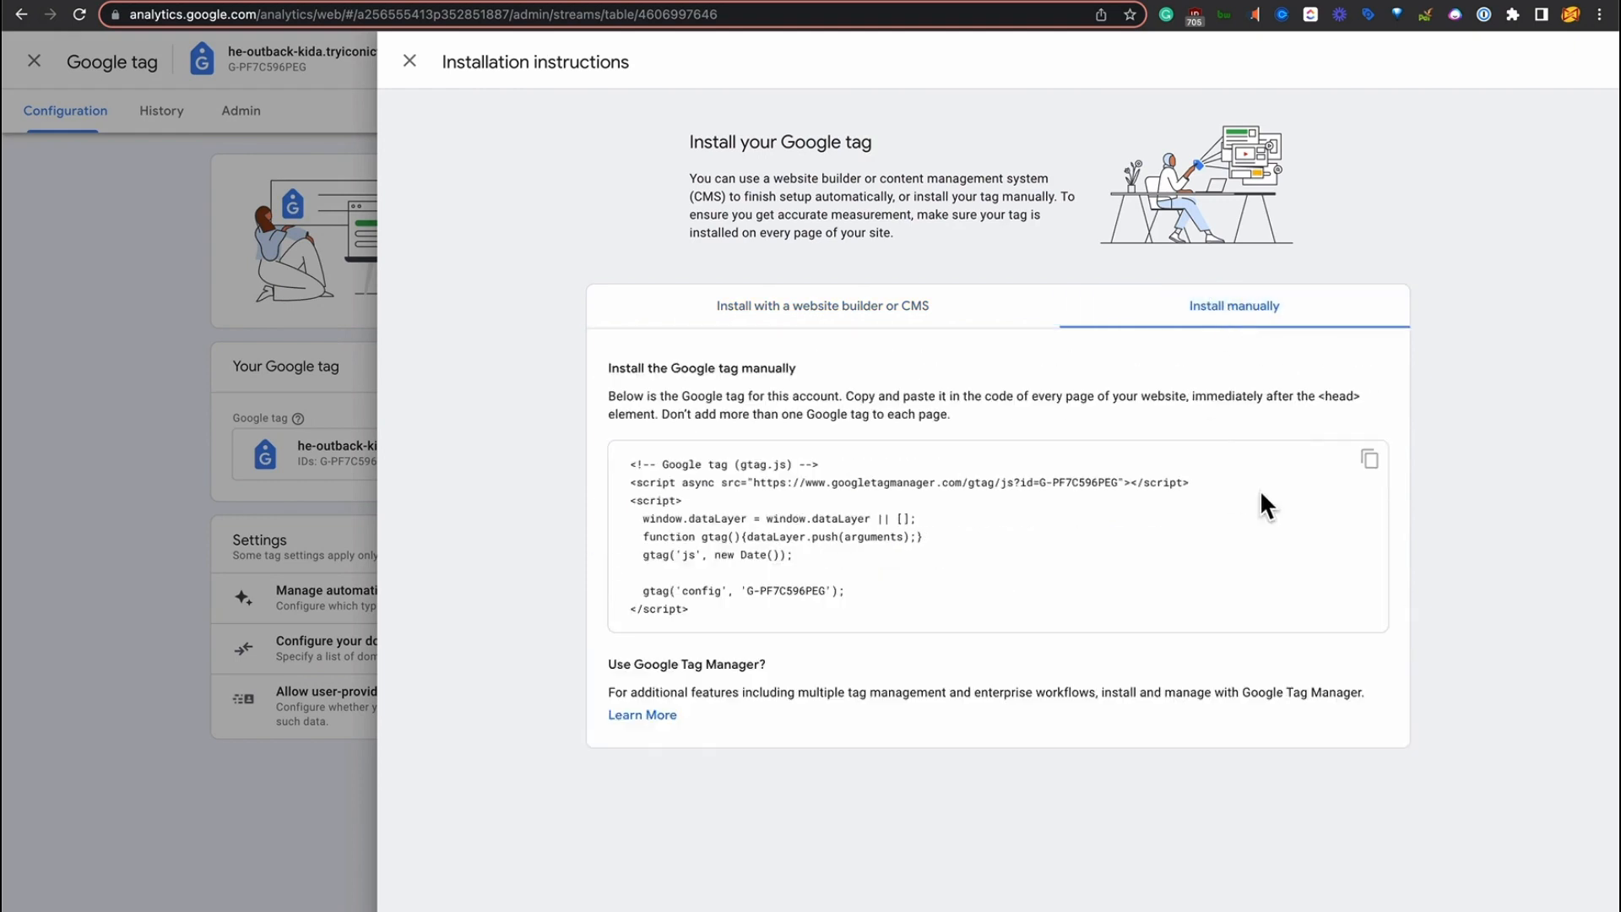
{"action": "left_click", "coordinate": [1370, 461]}
- Paste the copied Google tag script into the Header section of WPCode's Global Header and Footer in WordPress
{"action": "key", "text": "ctrl+Tab"}
{"action": "left_click", "coordinate": [388, 473]}
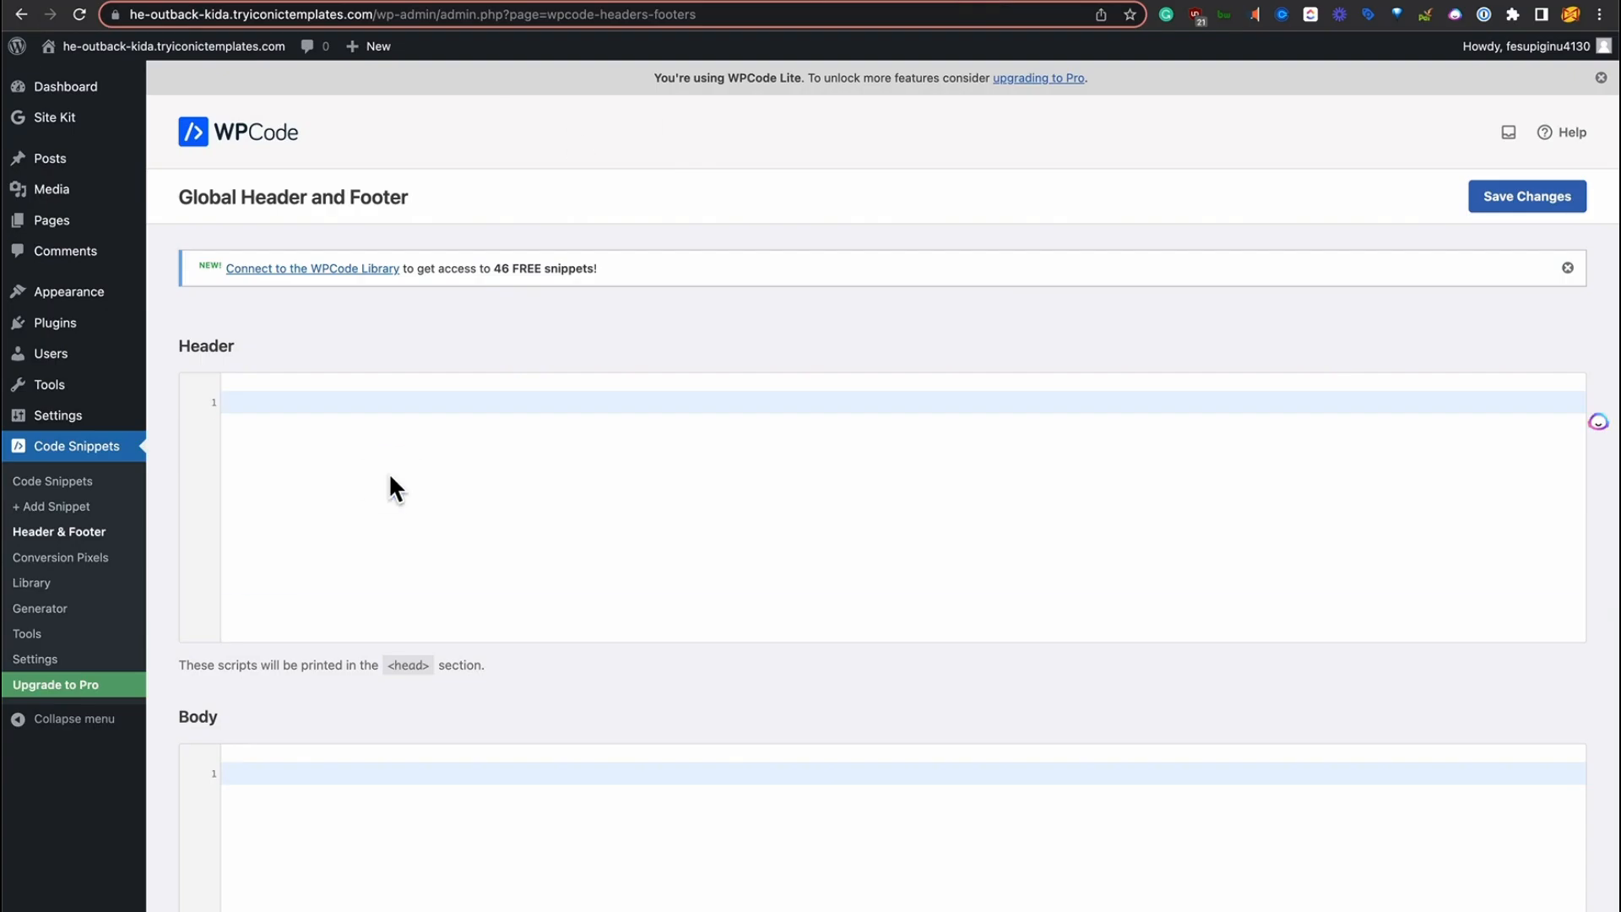
{"action": "key", "text": "ctrl+v"}
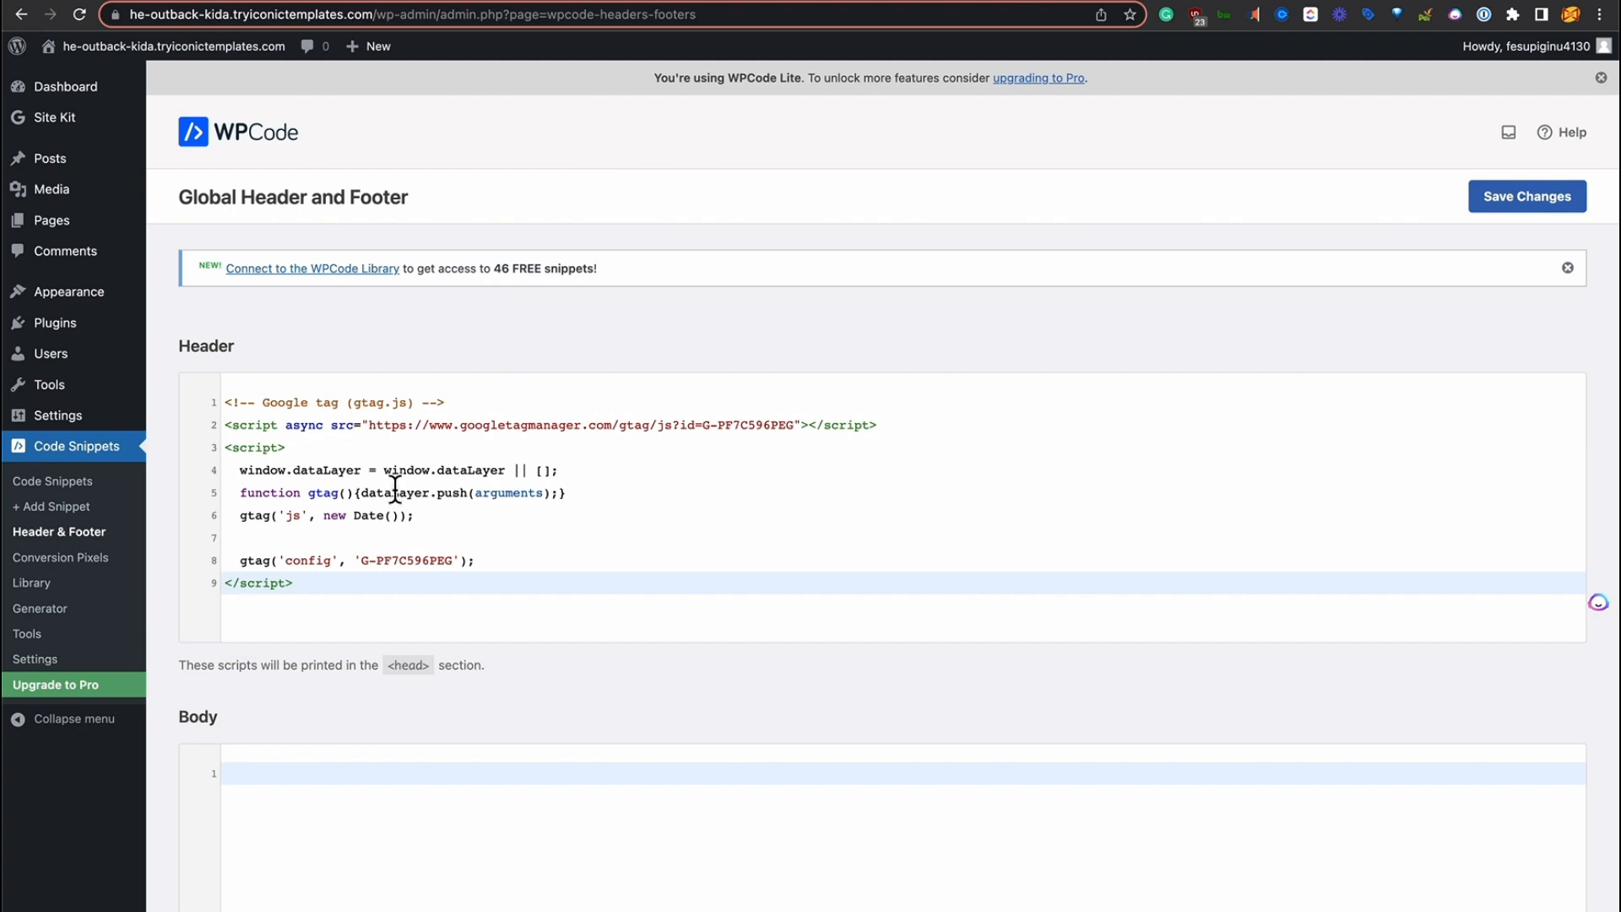
{"action": "scroll", "coordinate": [352, 465], "scroll_direction": "down", "scroll_amount": 1}
{"action": "scroll", "coordinate": [353, 466], "scroll_direction": "down", "scroll_amount": 2}
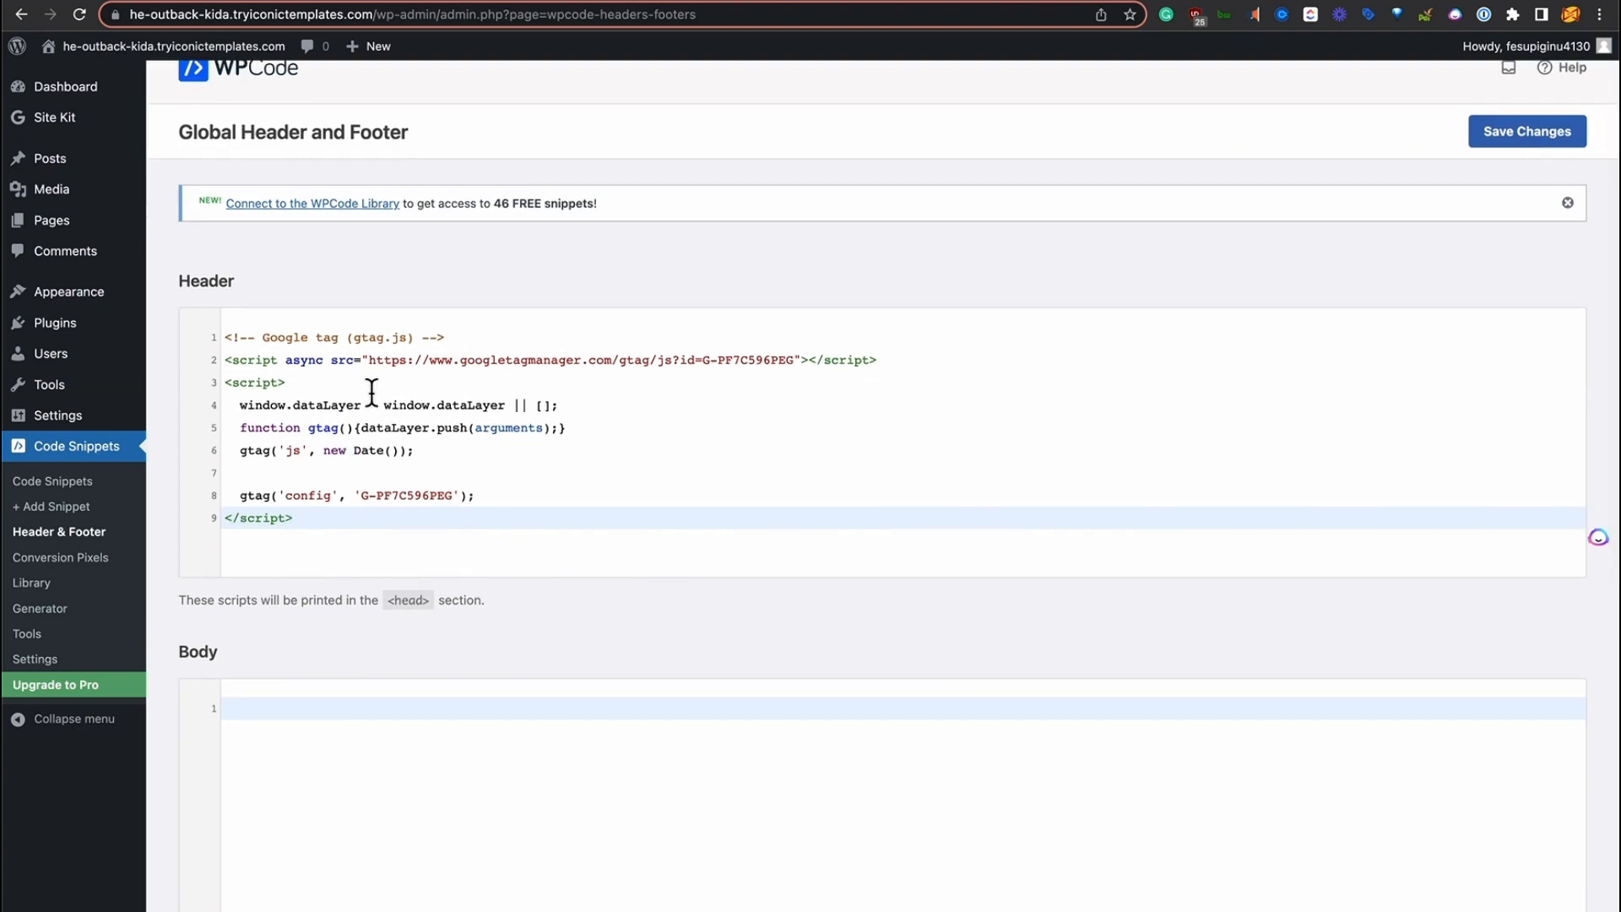
- In Microsoft Clarity, copy the project's manual-install tracking code to the clipboard
{"action": "left_click", "coordinate": [772, 0]}
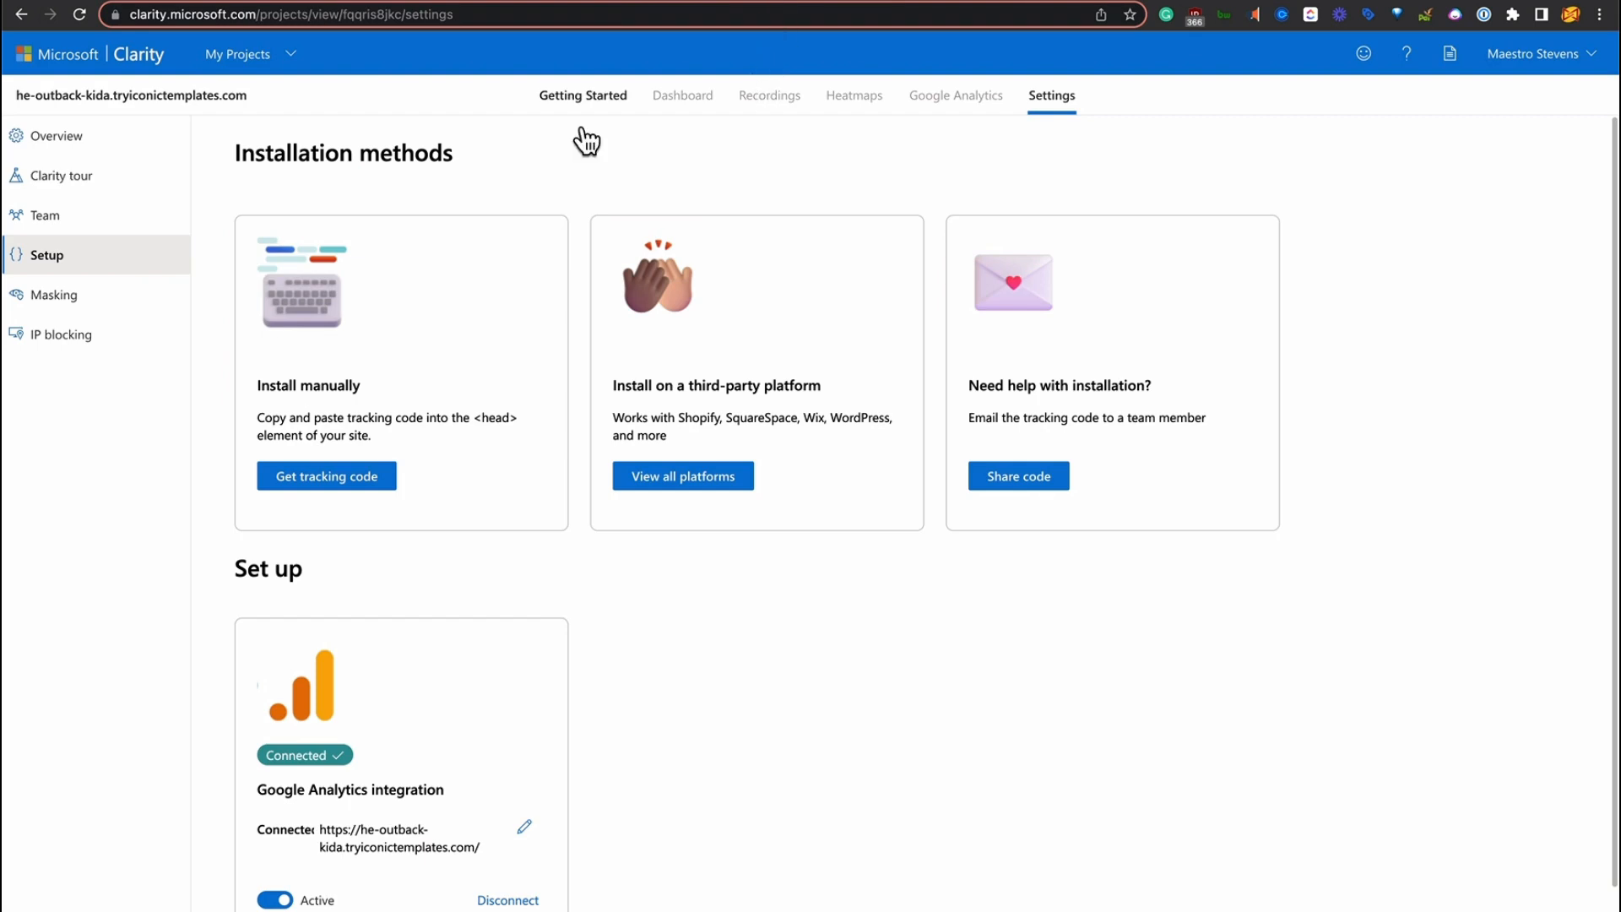
{"action": "left_click", "coordinate": [352, 475]}
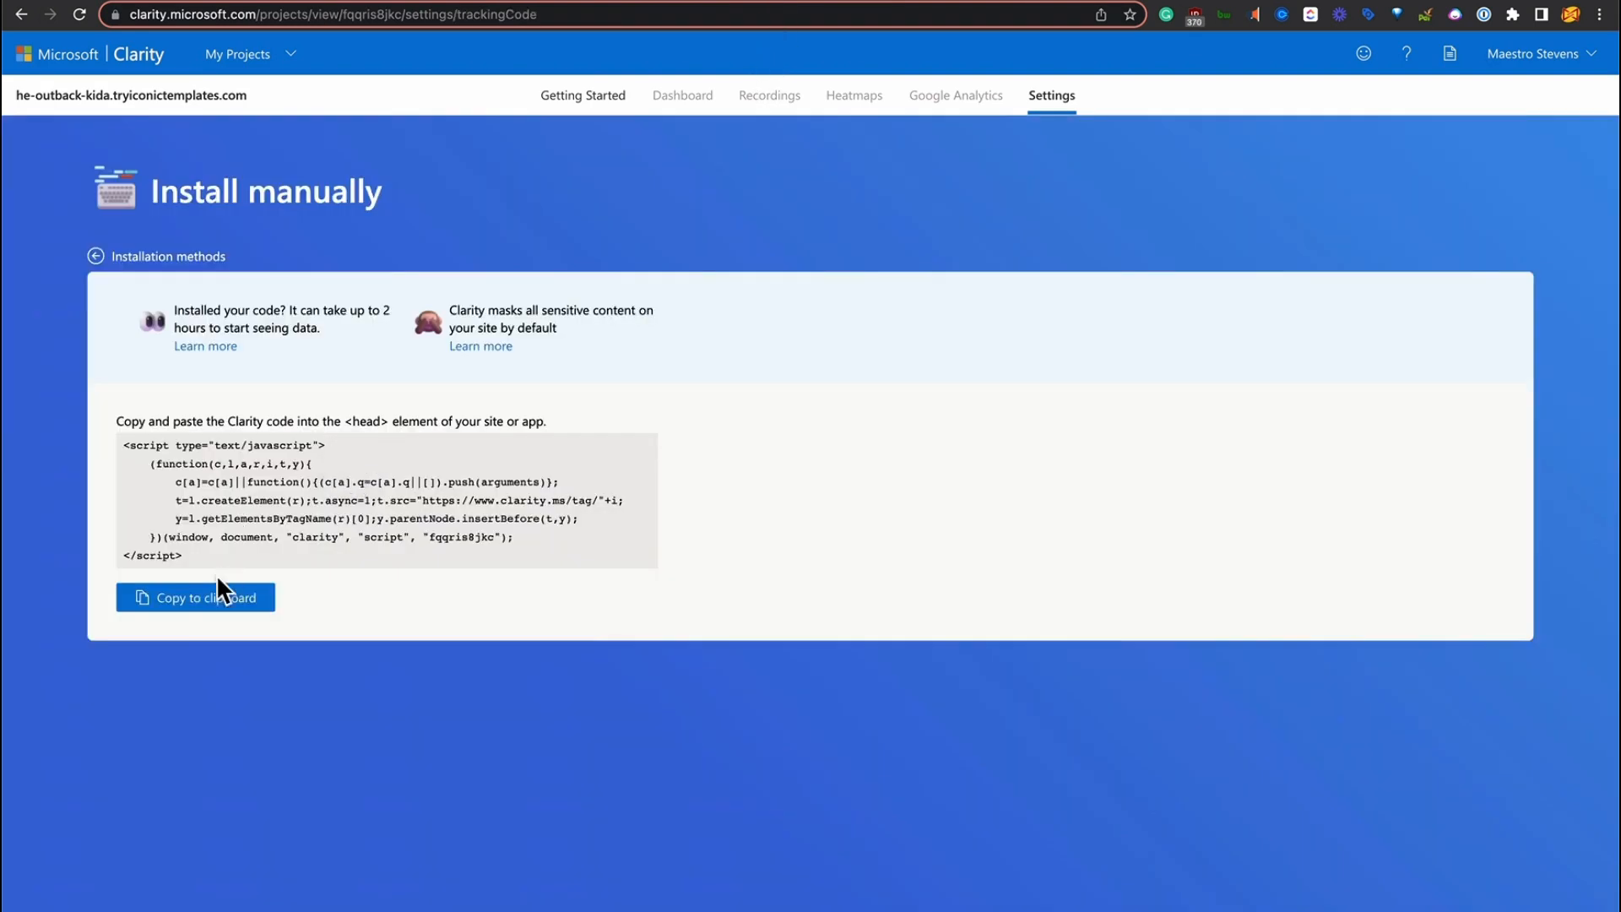
{"action": "left_click", "coordinate": [217, 595]}
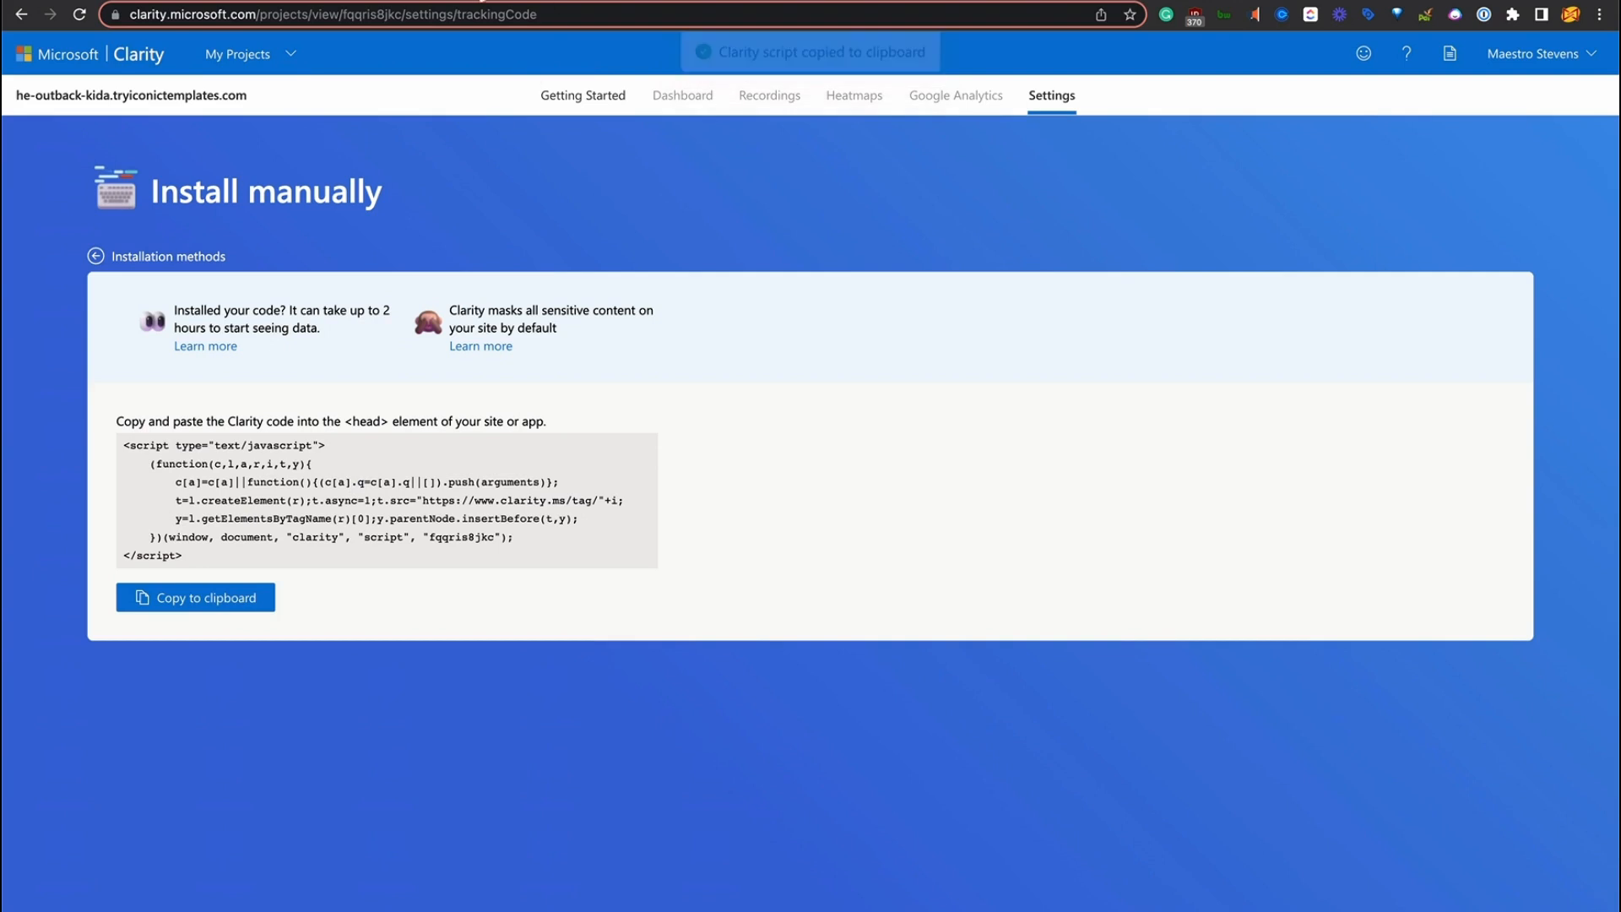
- Paste the Clarity script below the Google tag in WPCode's Header section, leaving a blank line between, save, and check both scripts
{"action": "left_click", "coordinate": [1002, 2]}
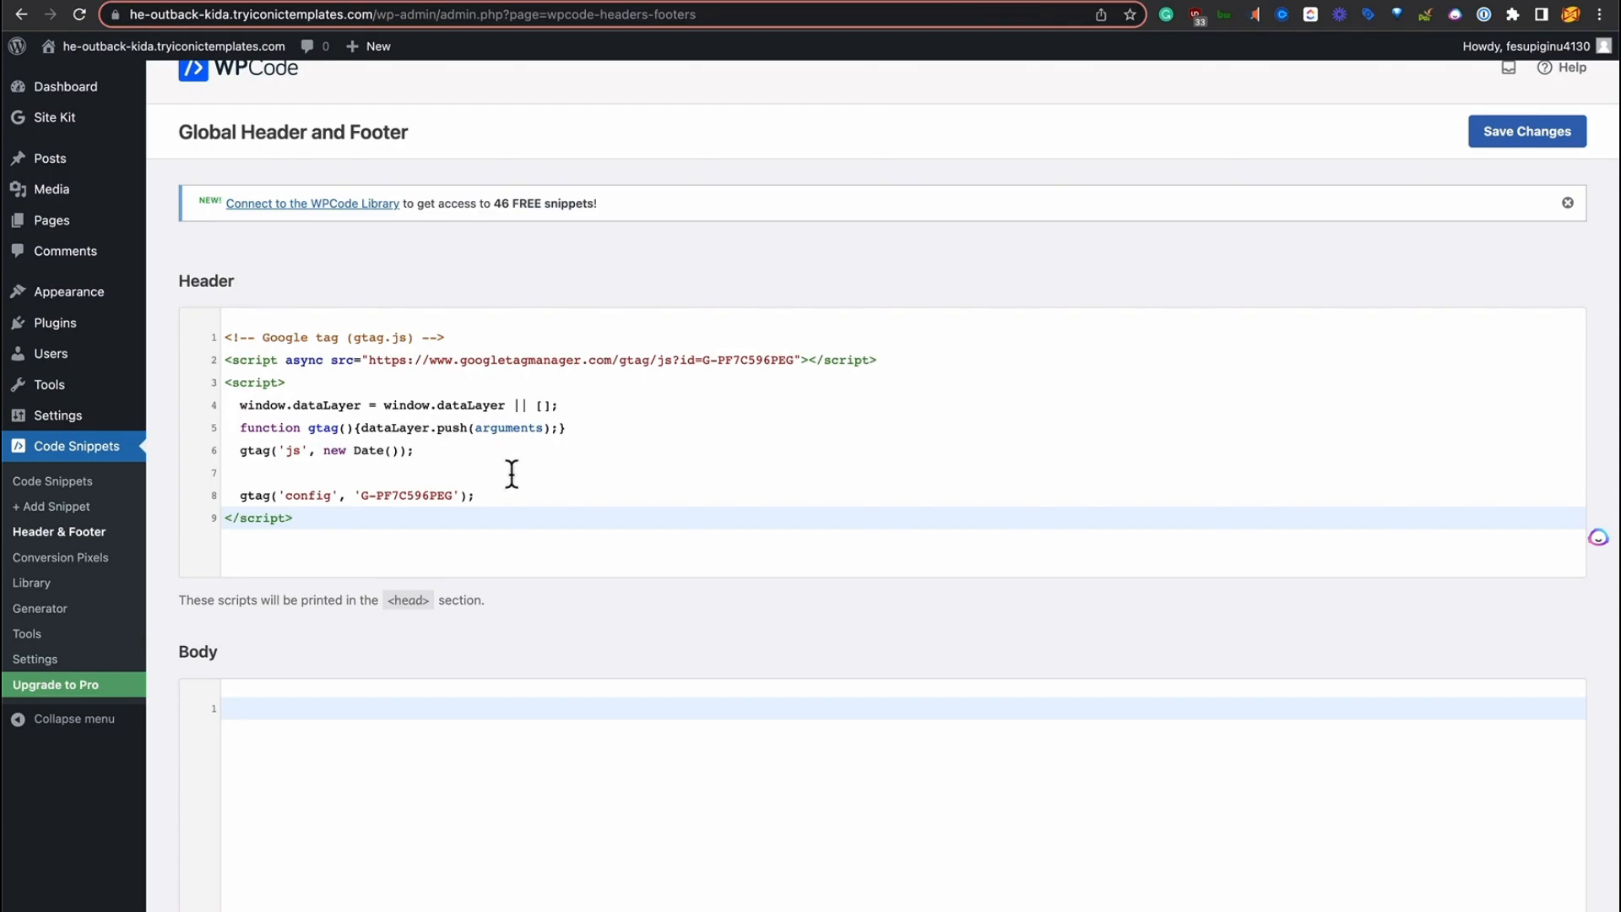
{"action": "key", "text": "Return"}
{"action": "key", "text": "Return"}
{"action": "key", "text": "super+v"}
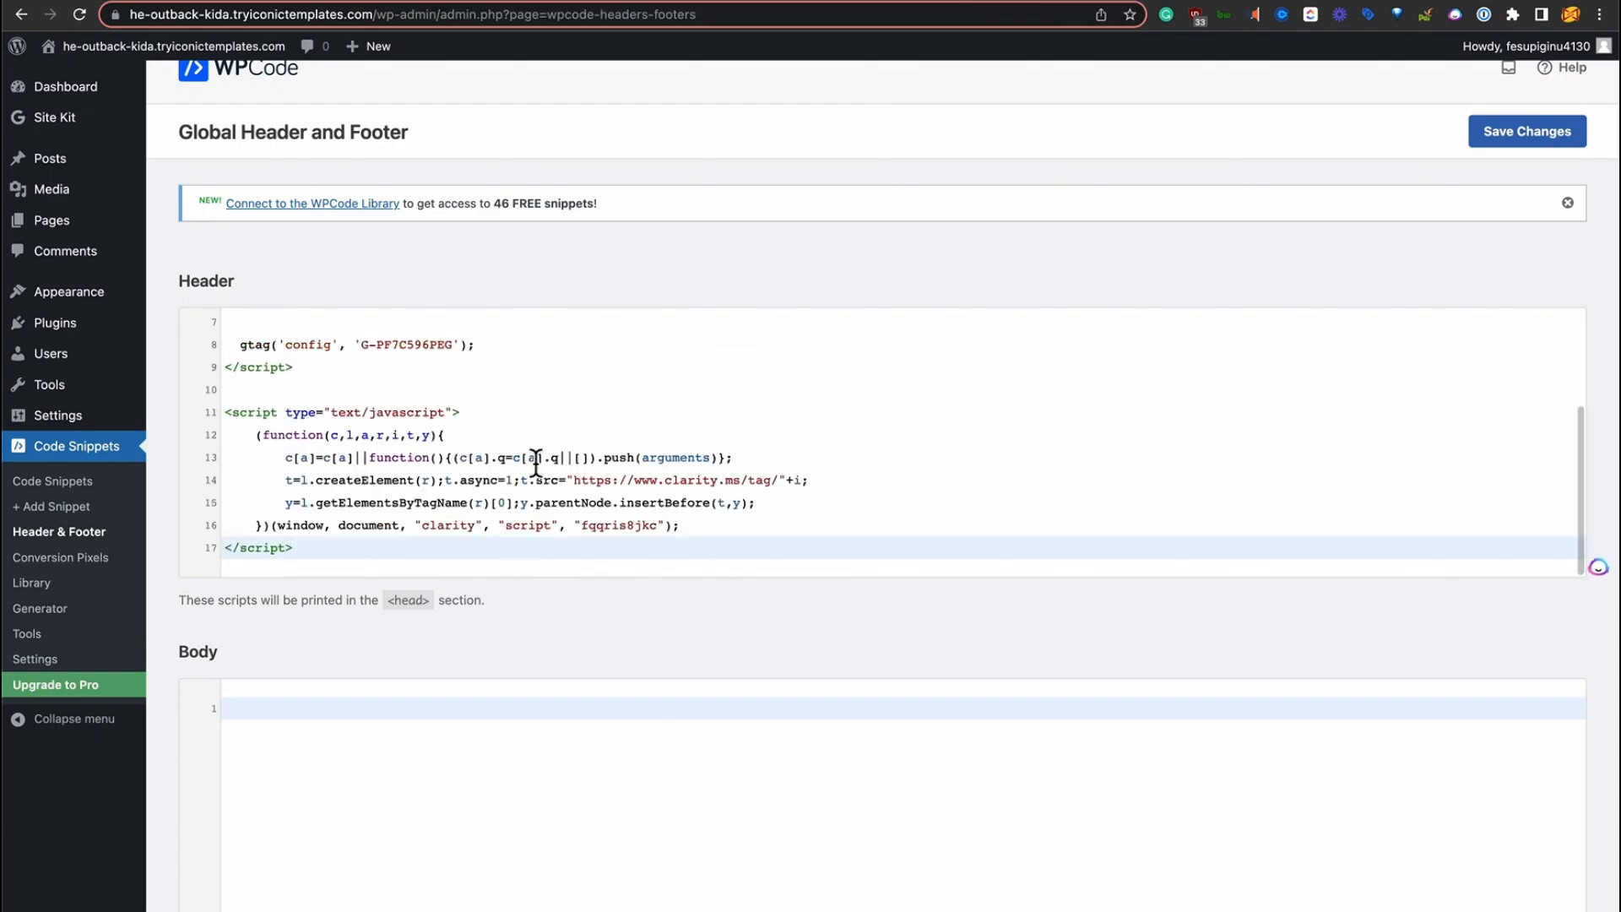
{"action": "left_click", "coordinate": [1502, 137]}
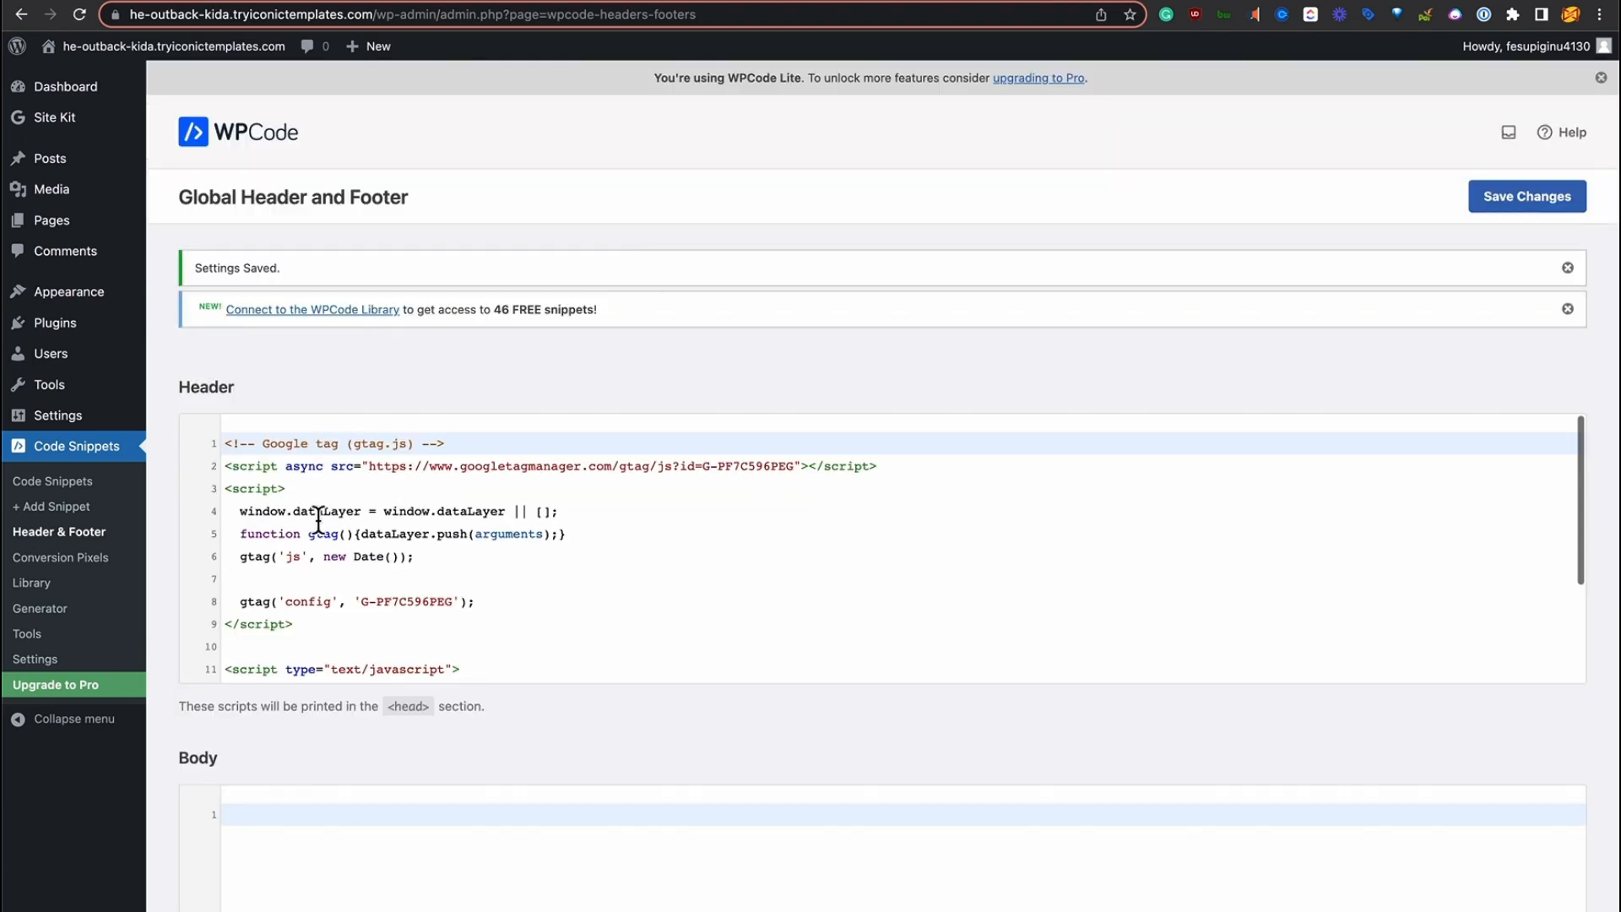
{"action": "scroll", "coordinate": [317, 524], "scroll_direction": "down", "scroll_amount": 3}
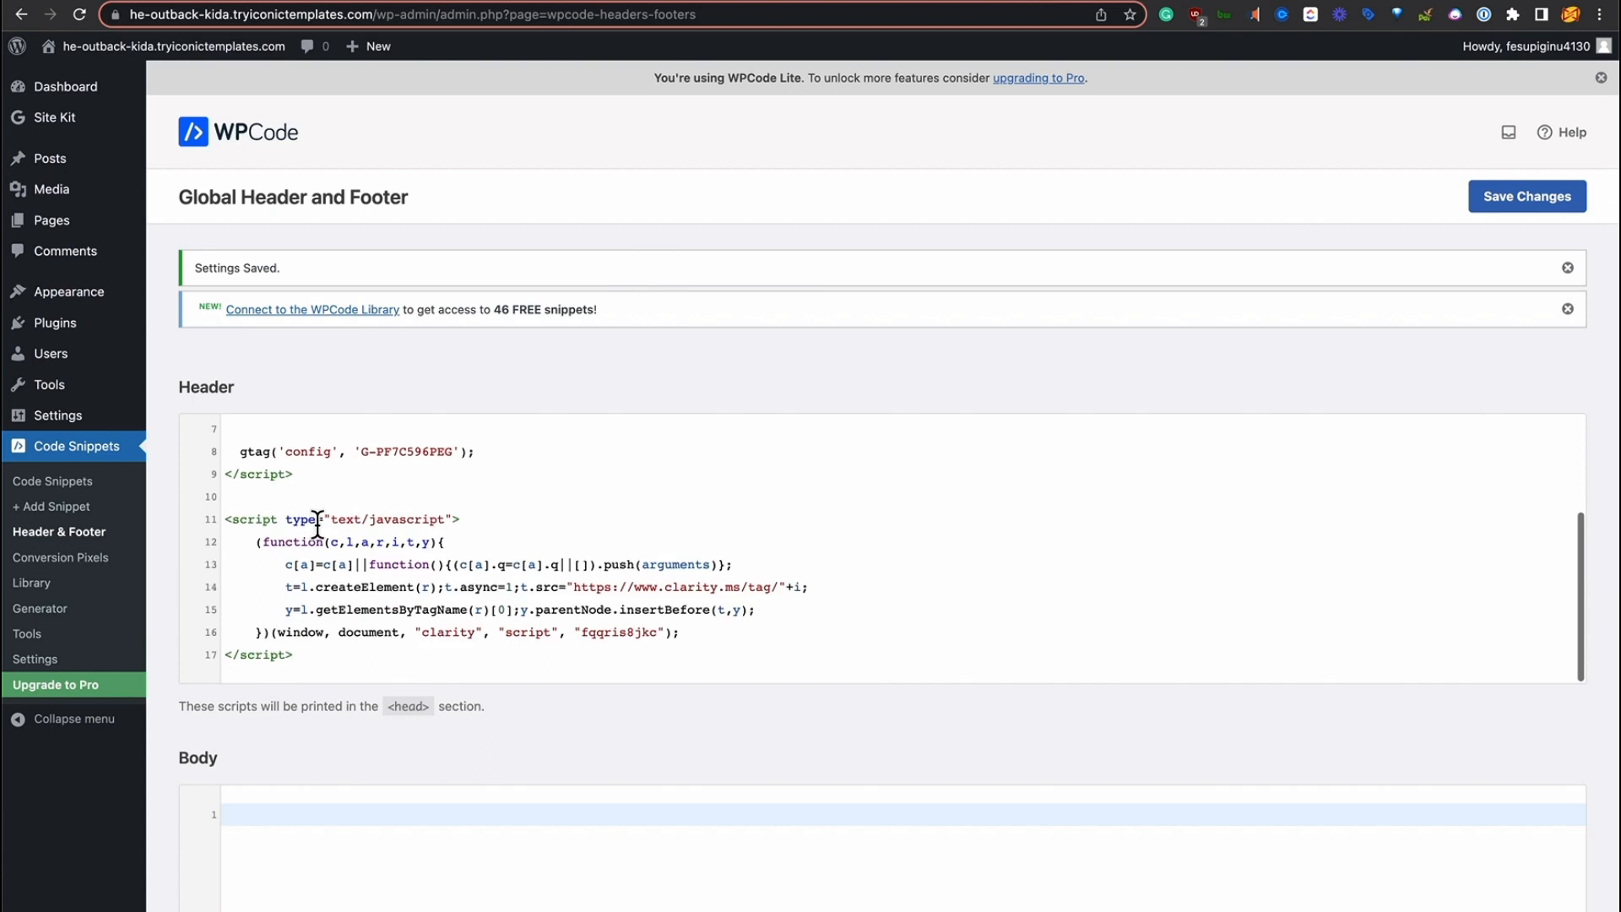
{"action": "scroll", "coordinate": [317, 523], "scroll_direction": "up", "scroll_amount": 3}
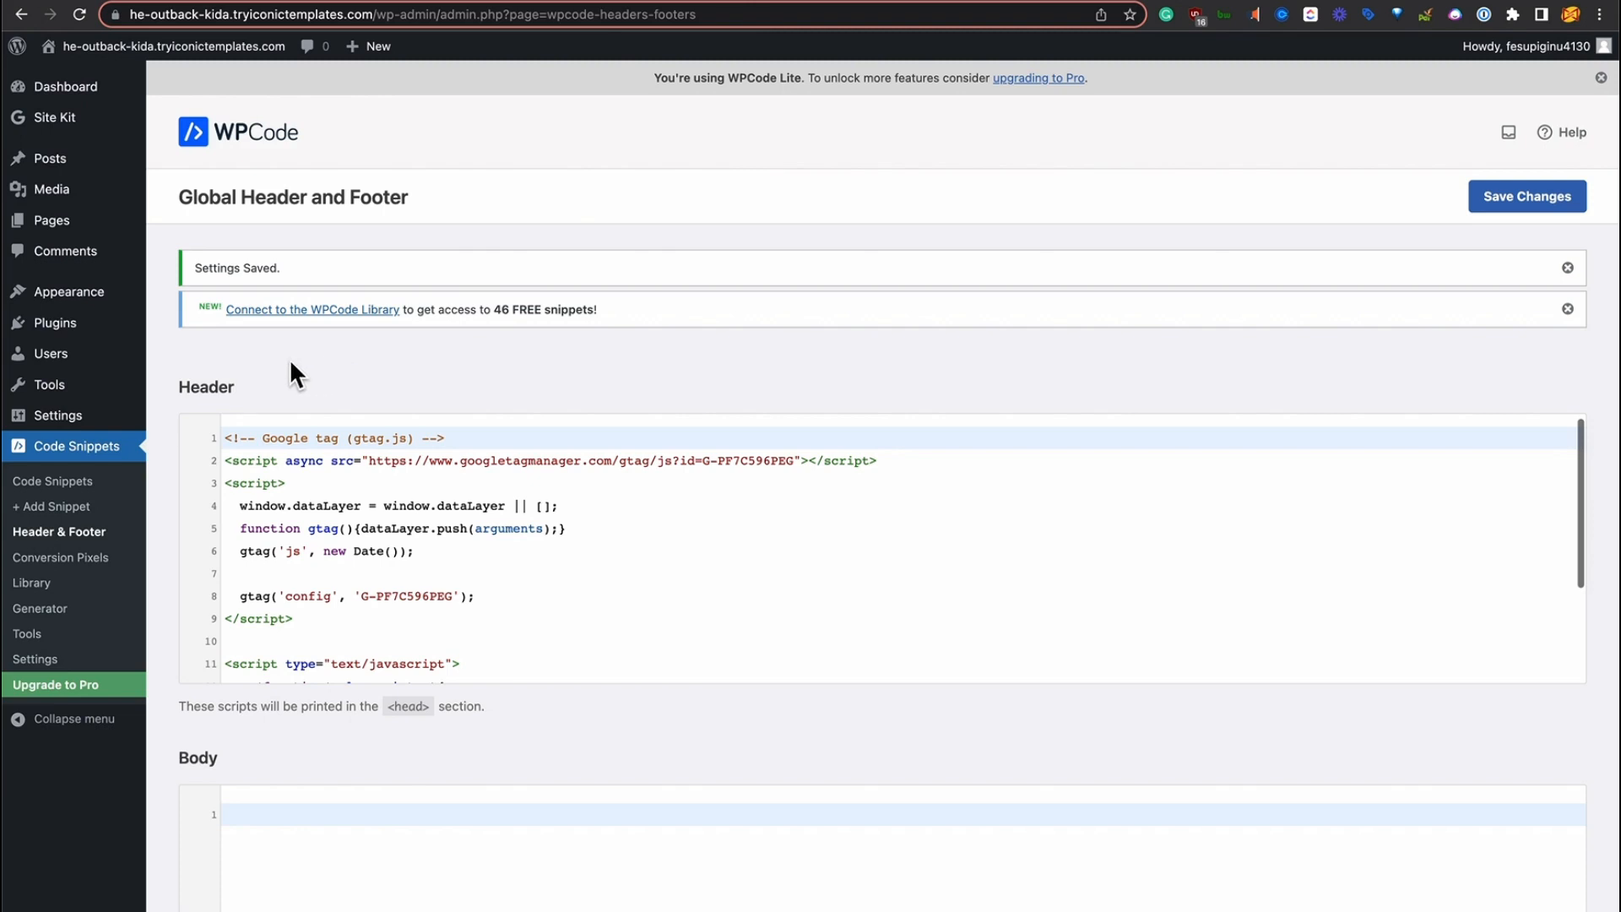
- Examine the Kadence theme's customizer for a custom scripts section, and return to WPCode's header scripts
{"action": "mouse_move", "coordinate": [116, 291]}
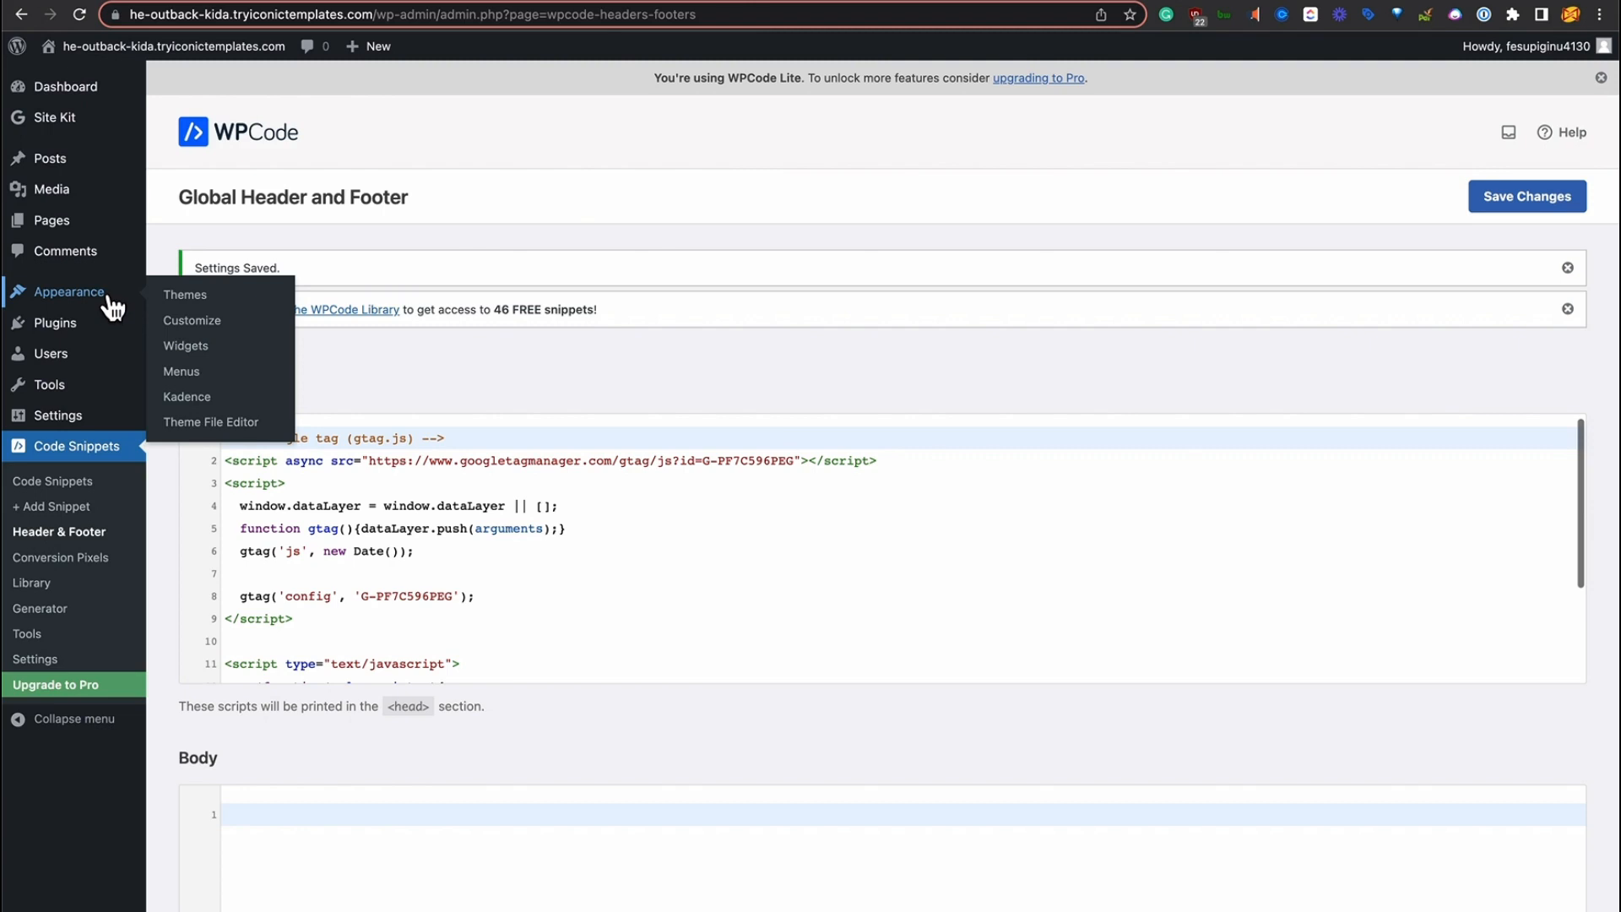
{"action": "left_click", "coordinate": [179, 326]}
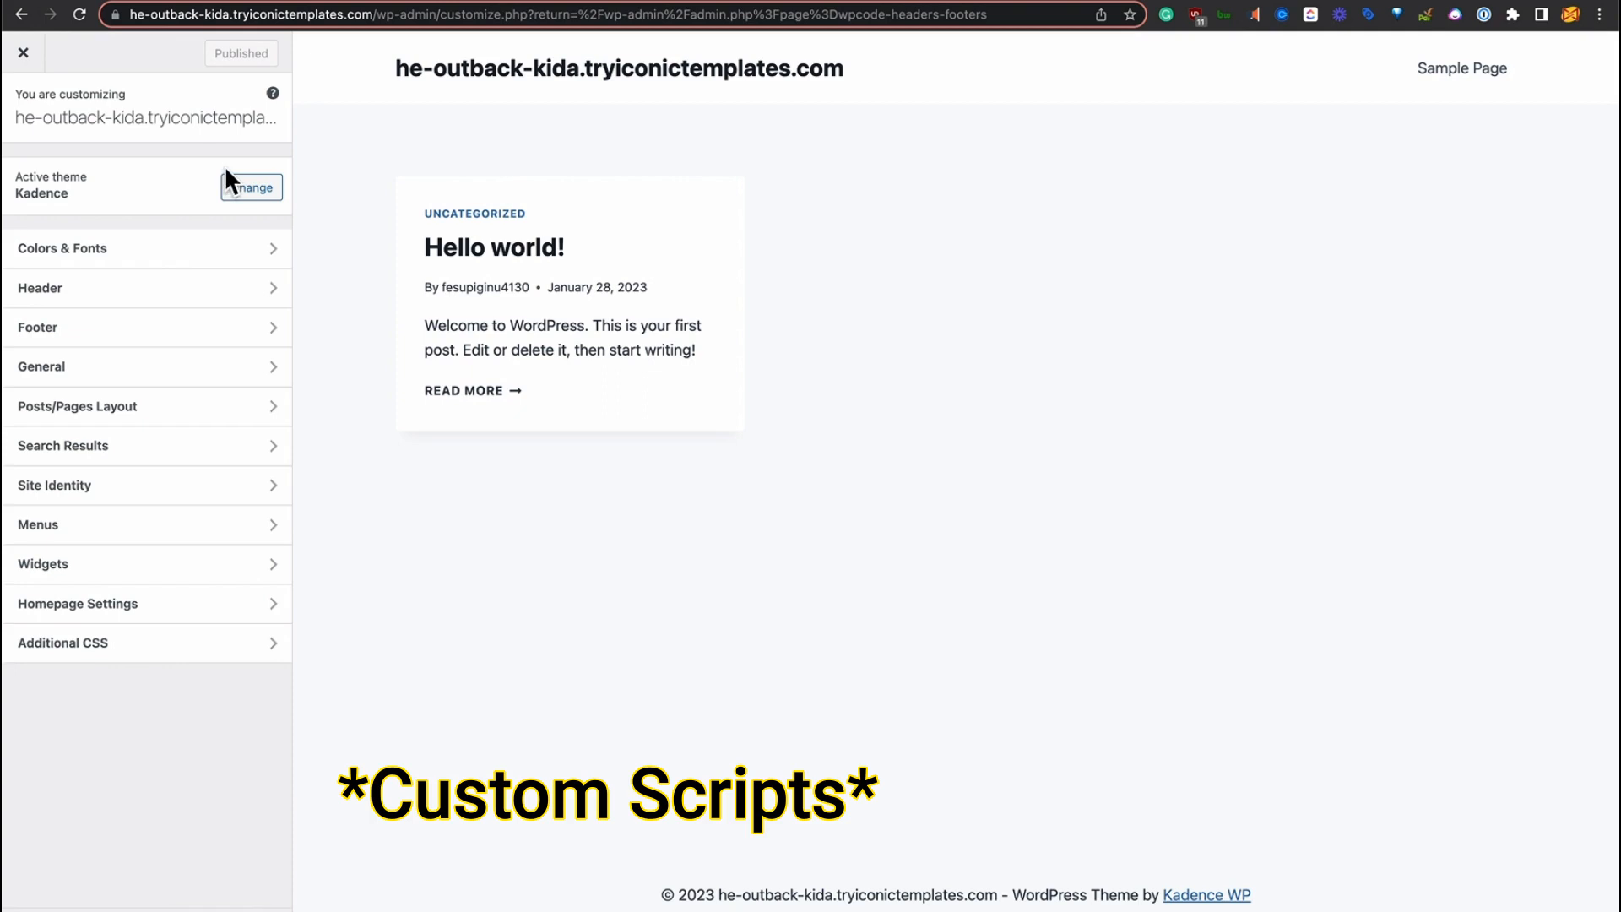
{"action": "left_click", "coordinate": [23, 53]}
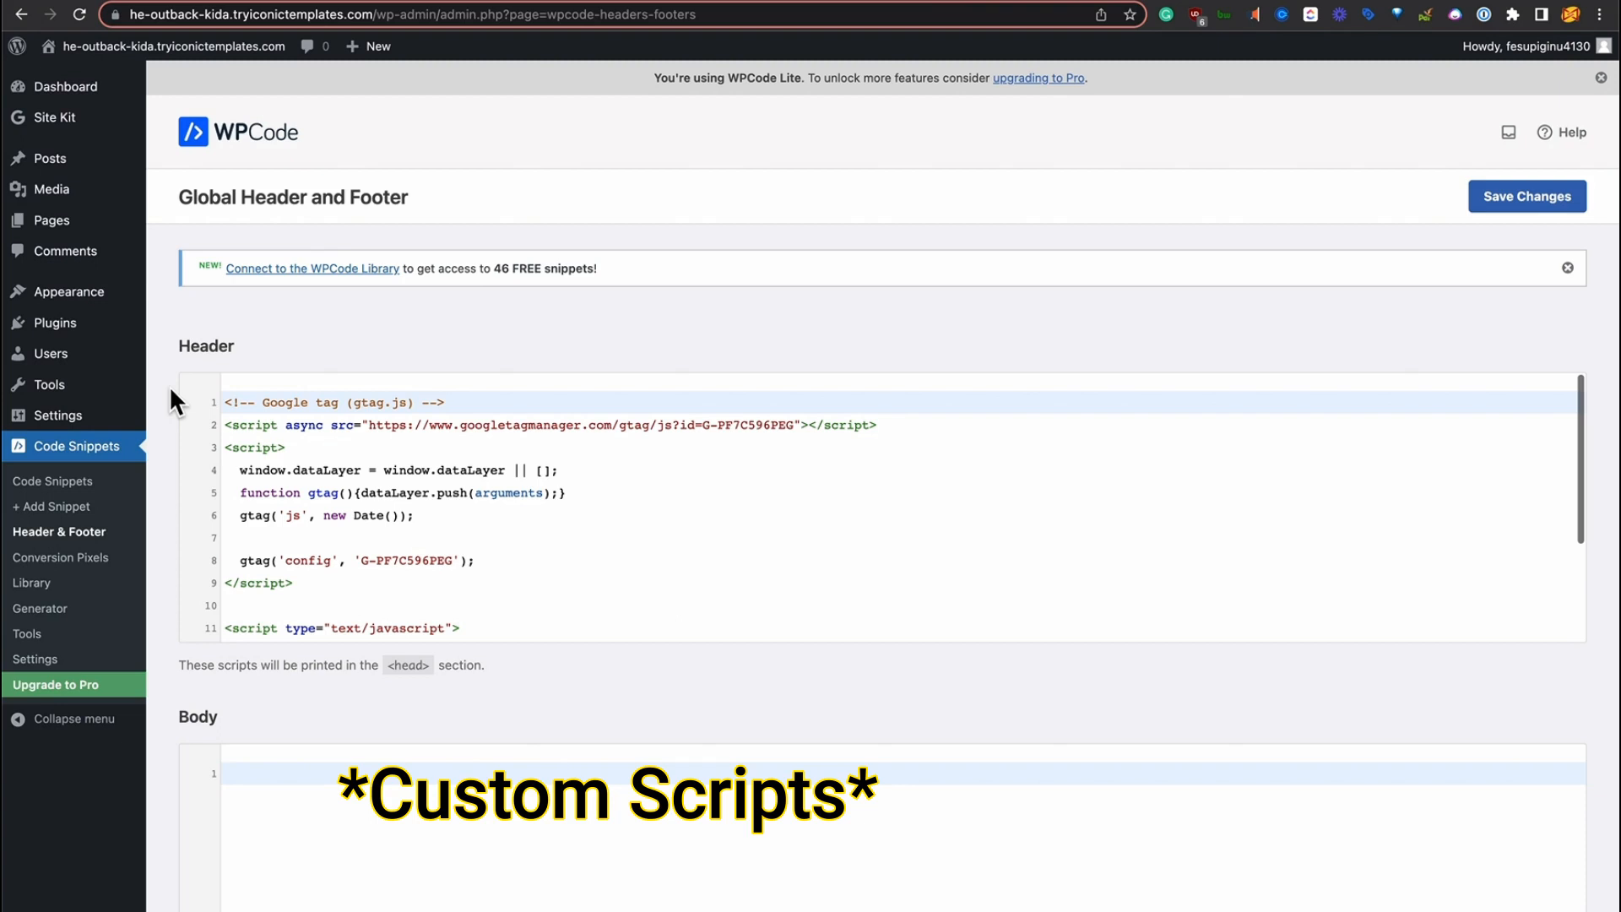
{"action": "scroll", "coordinate": [309, 465], "scroll_direction": "down", "scroll_amount": 3}
{"action": "scroll", "coordinate": [310, 467], "scroll_direction": "up", "scroll_amount": 3}
{"action": "scroll", "coordinate": [311, 467], "scroll_direction": "down", "scroll_amount": 2}
{"action": "scroll", "coordinate": [311, 466], "scroll_direction": "up", "scroll_amount": 2}
- Open the Kadence theme in the Theme File Editor, accept the direct-editing warning, and look over the theme files
{"action": "mouse_move", "coordinate": [92, 290]}
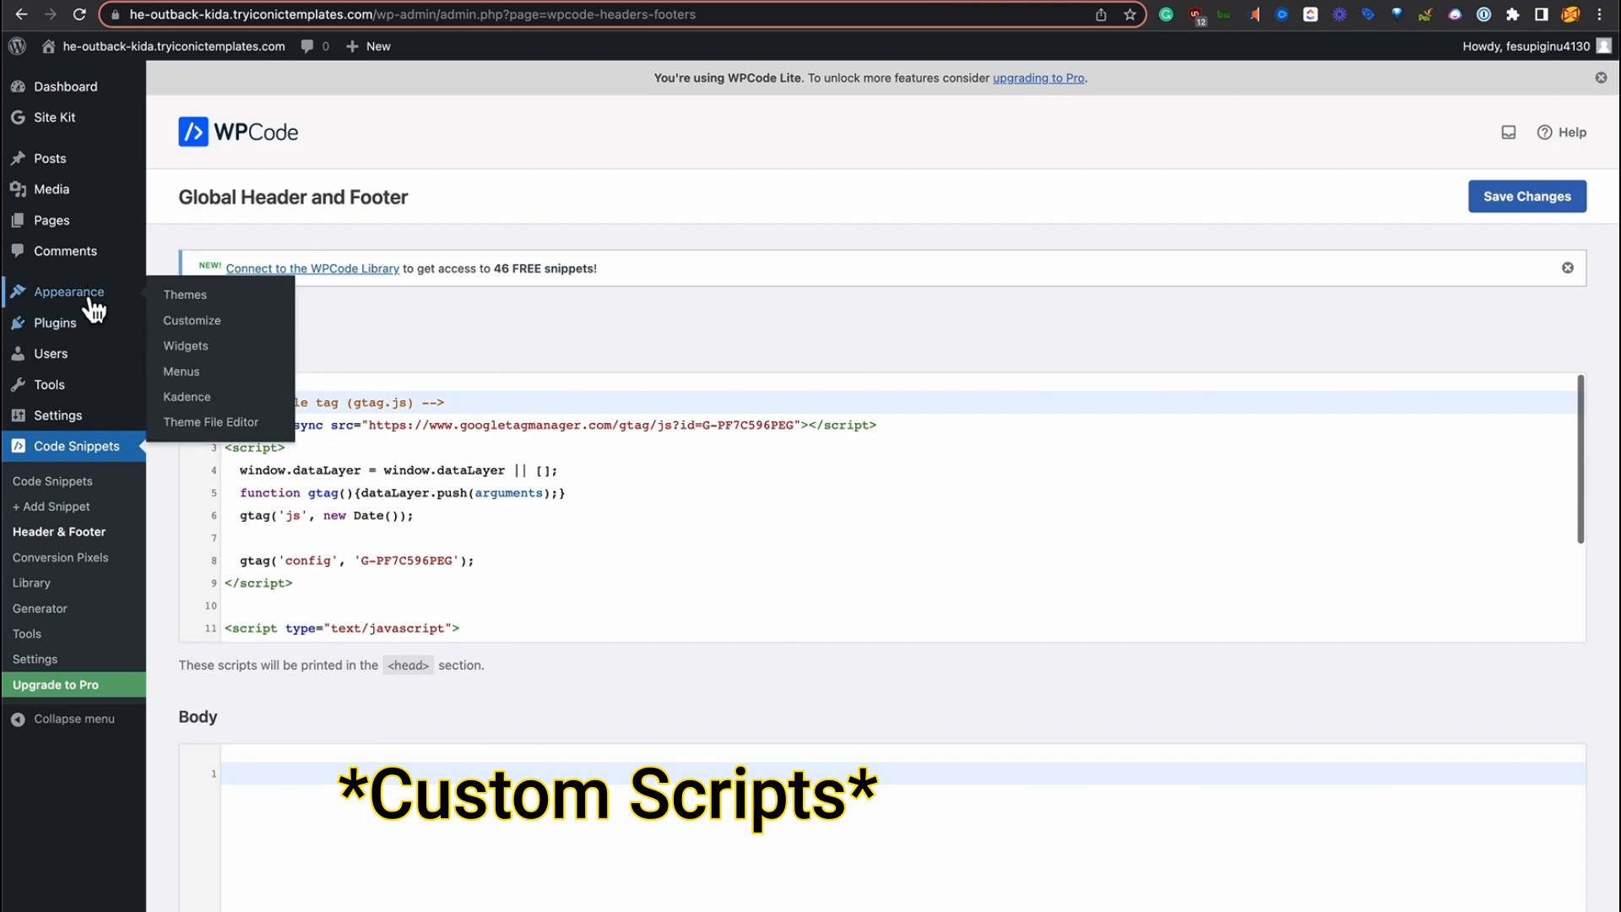
{"action": "left_click", "coordinate": [194, 427]}
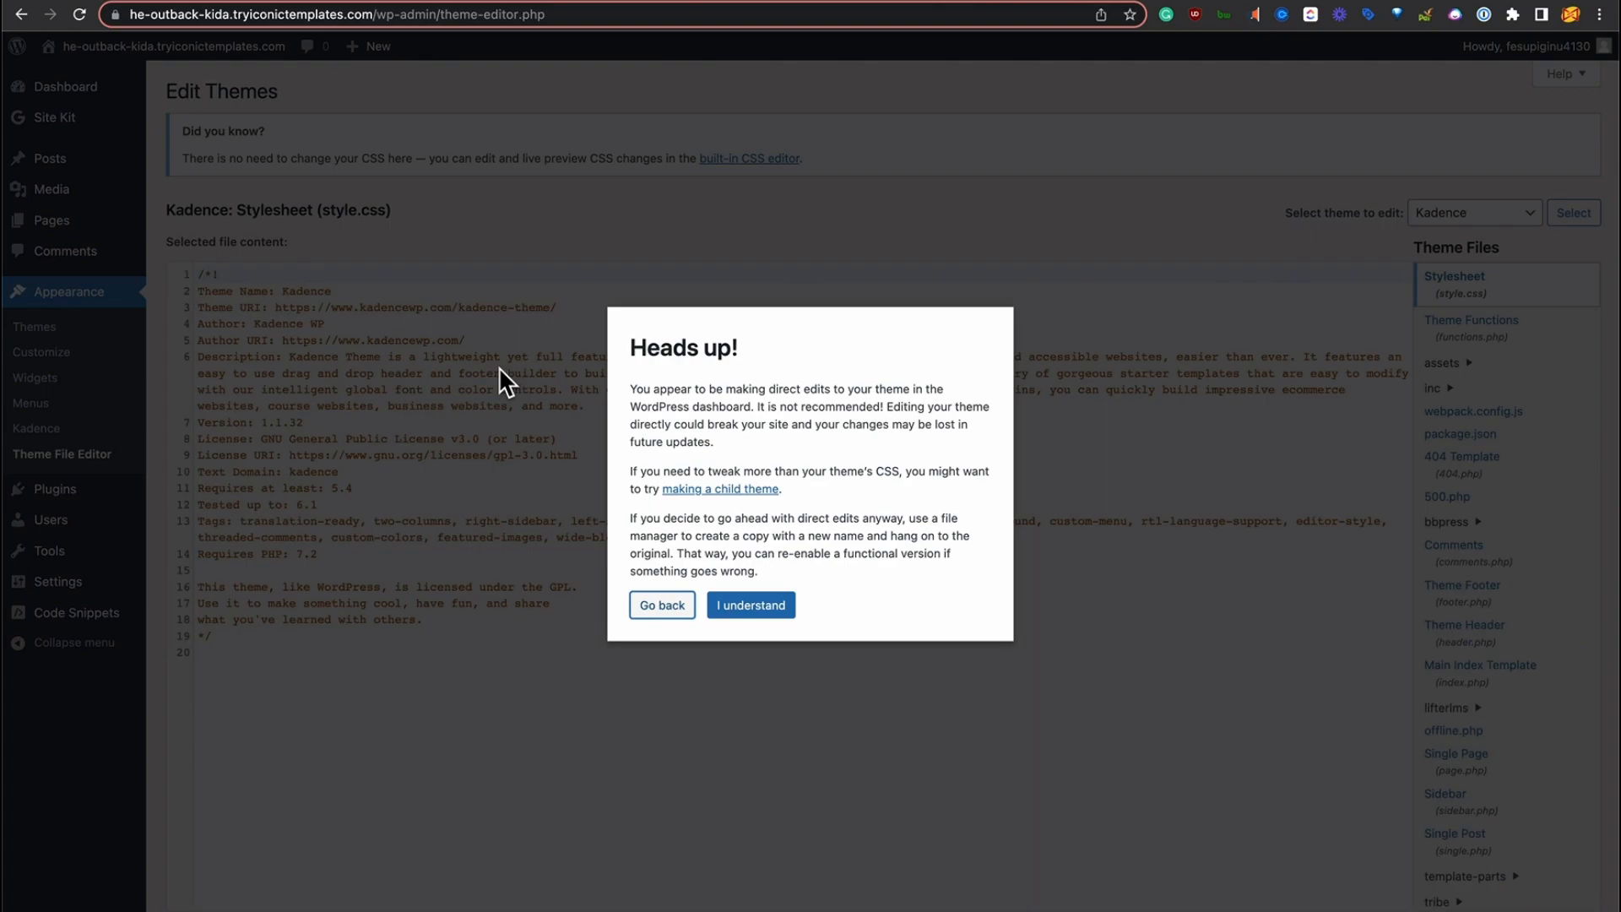
{"action": "left_click", "coordinate": [751, 604]}
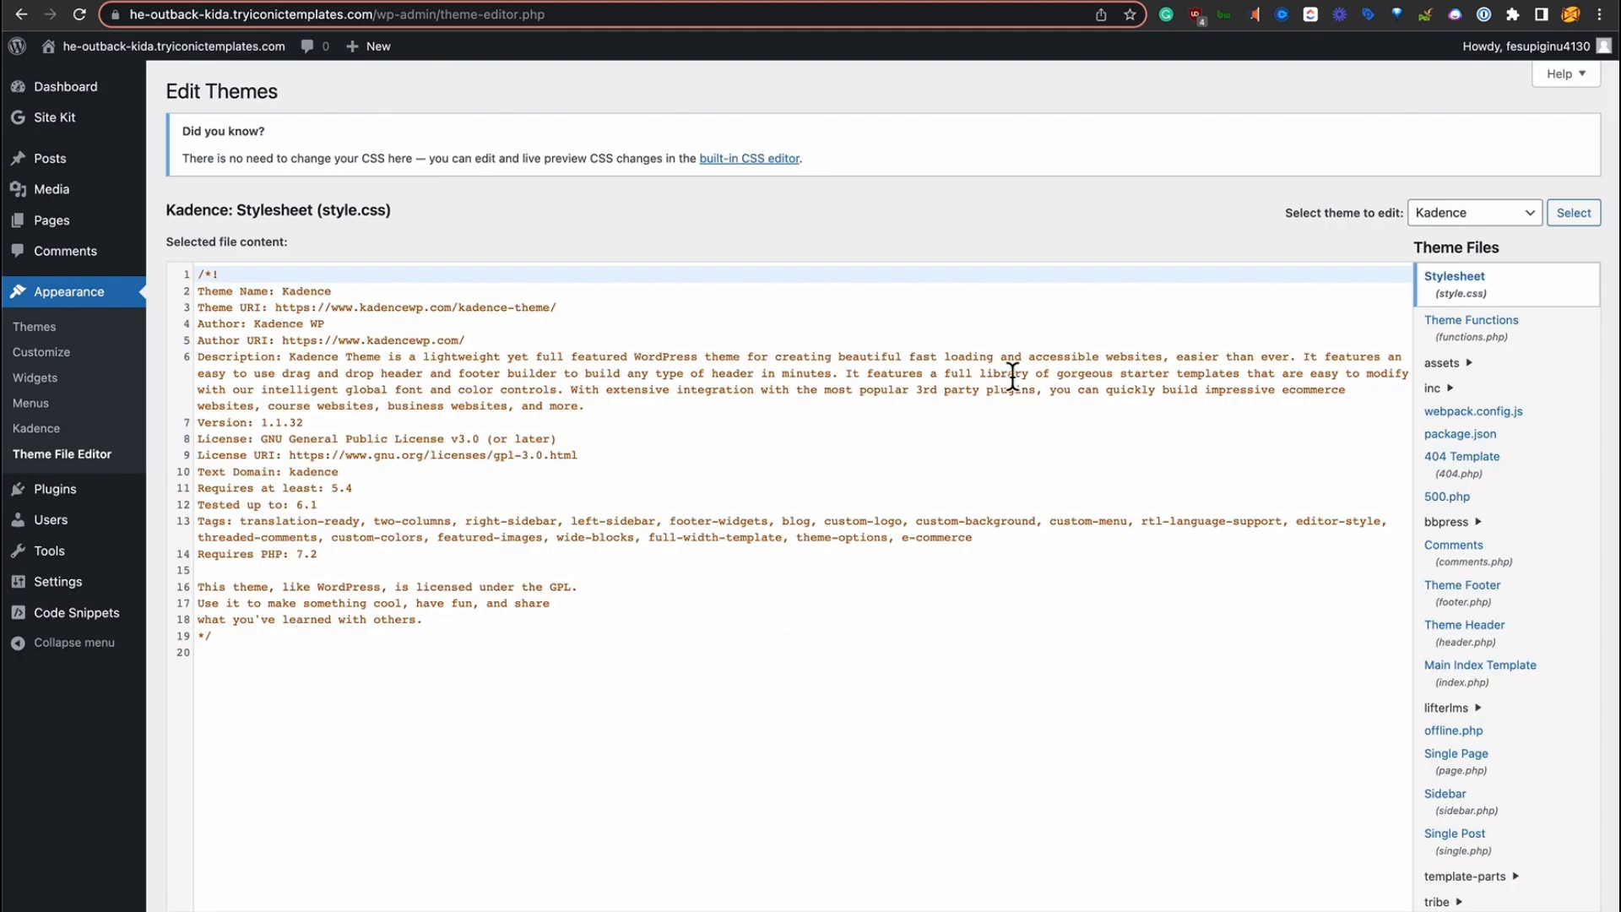
{"action": "scroll", "coordinate": [1012, 377], "scroll_direction": "down", "scroll_amount": 2}
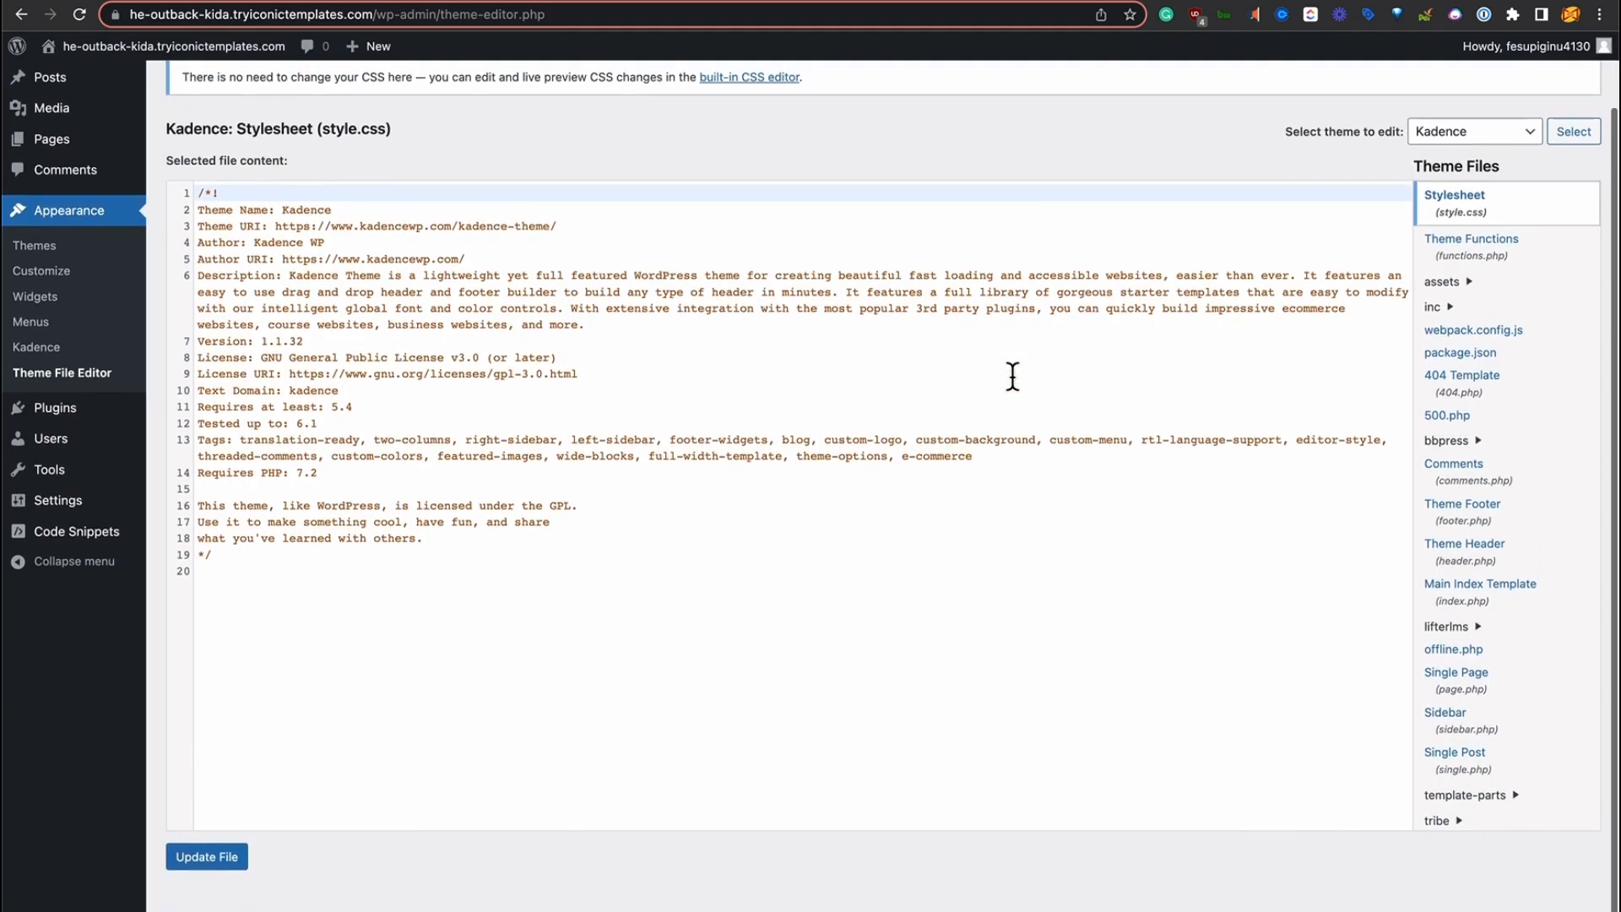
{"action": "scroll", "coordinate": [1013, 377], "scroll_direction": "up", "scroll_amount": 2}
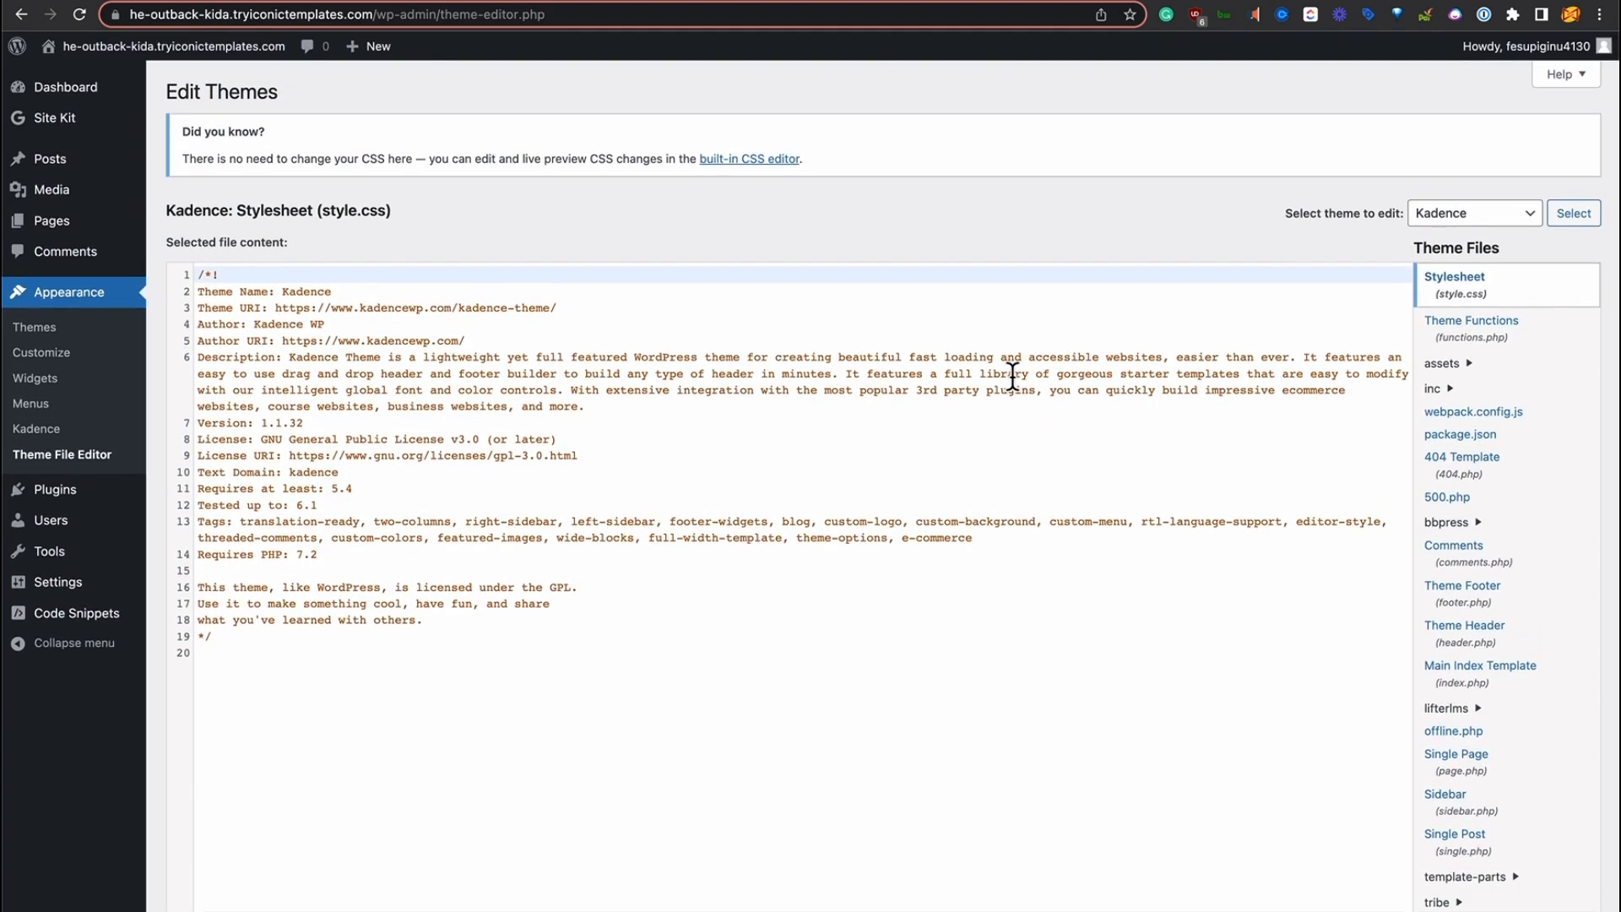